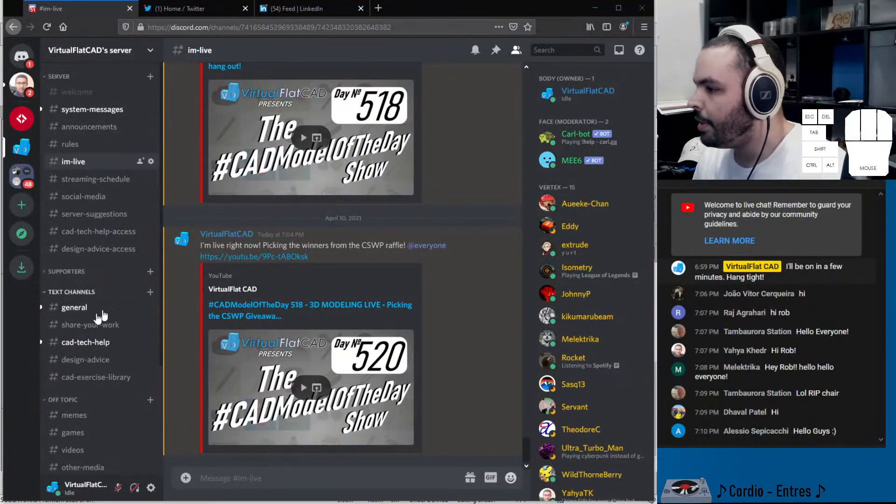
- Open the general channel and read the recent messages, including the question about making the linked Inventor animation's movement in SolidWorks
{"action": "left_click", "coordinate": [77, 308]}
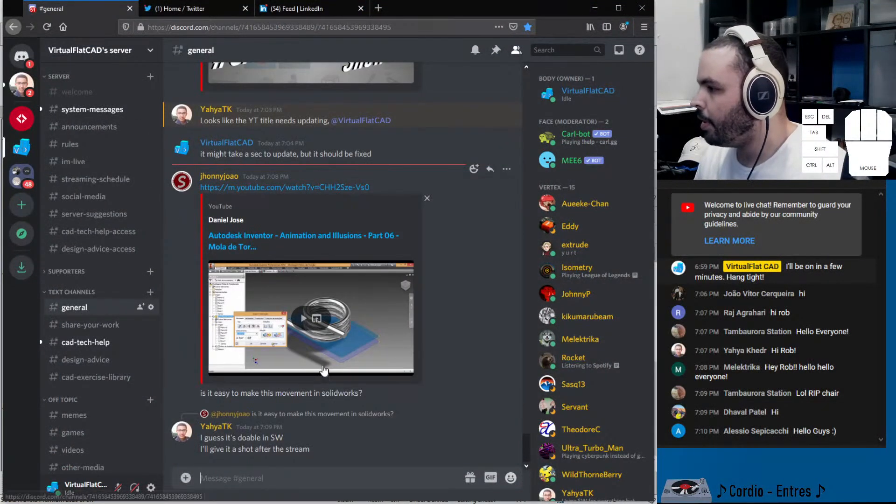
{"action": "scroll", "coordinate": [273, 320], "scroll_direction": "up", "scroll_amount": 7}
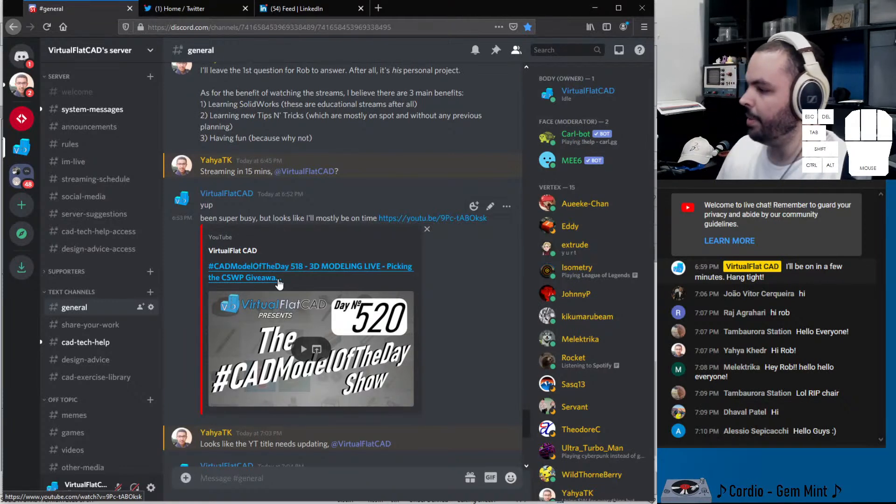
{"action": "scroll", "coordinate": [427, 291], "scroll_direction": "down", "scroll_amount": 4}
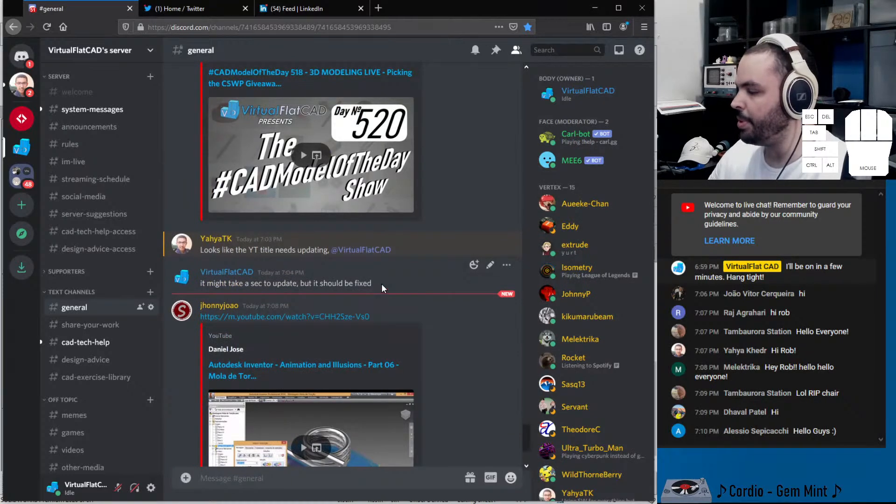
{"action": "scroll", "coordinate": [370, 277], "scroll_direction": "down", "scroll_amount": 3}
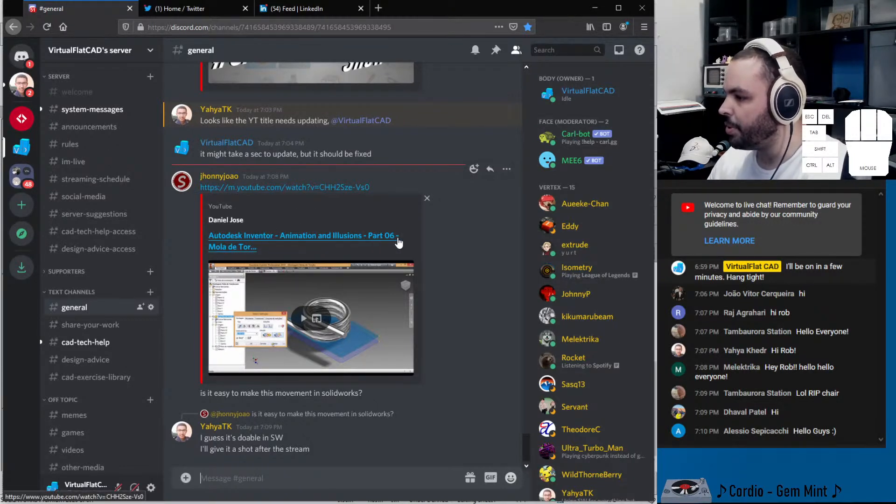
{"action": "left_click_drag", "start_coordinate": [206, 393], "coordinate": [359, 394]}
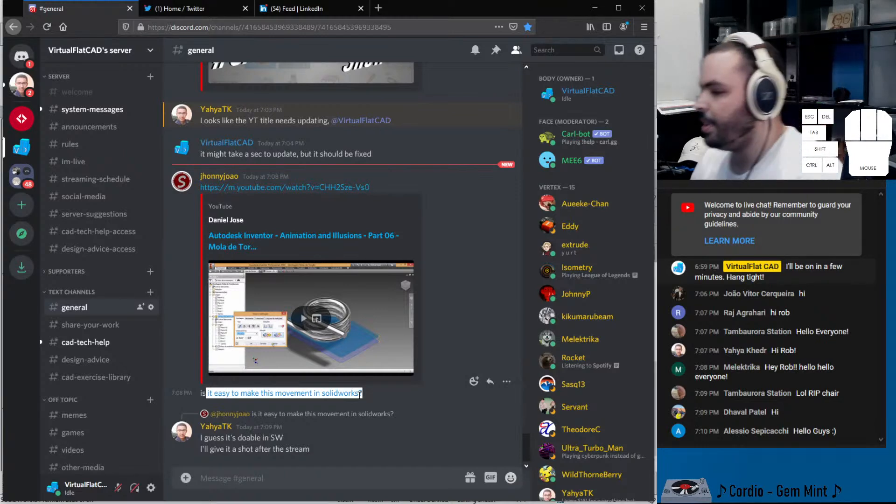
{"action": "left_click_drag", "start_coordinate": [283, 440], "coordinate": [191, 442]}
{"action": "left_click_drag", "start_coordinate": [310, 446], "coordinate": [280, 447]}
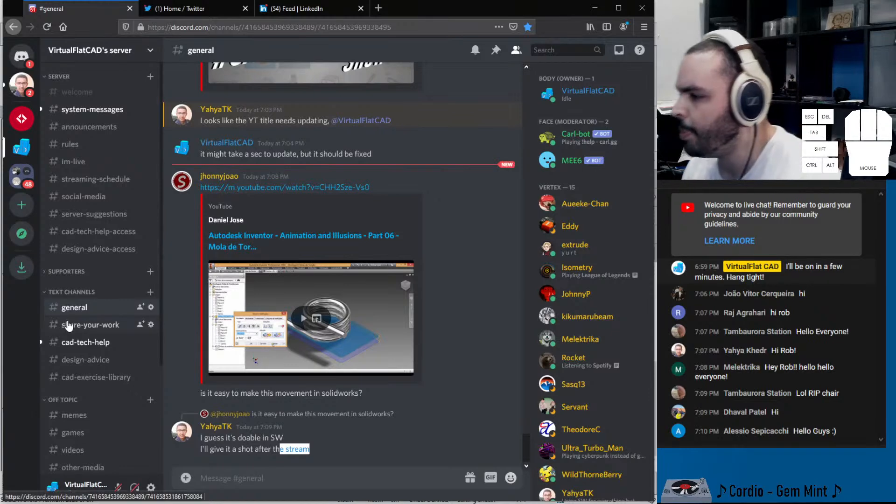
- Open the share-your-work channel and view the coloured iris mechanism animation enlarged
{"action": "left_click", "coordinate": [120, 322]}
{"action": "left_click", "coordinate": [276, 325]}
{"action": "scroll", "coordinate": [306, 293], "scroll_direction": "up", "scroll_amount": 12}
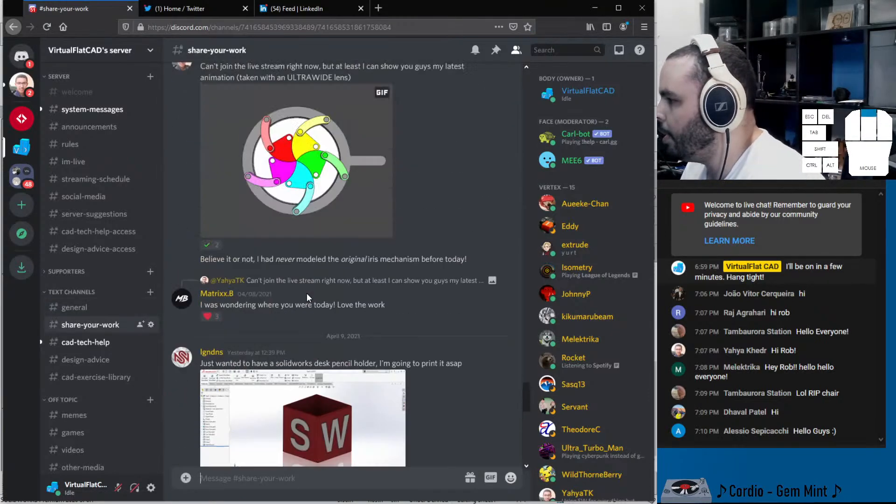
{"action": "scroll", "coordinate": [318, 308], "scroll_direction": "down", "scroll_amount": 10}
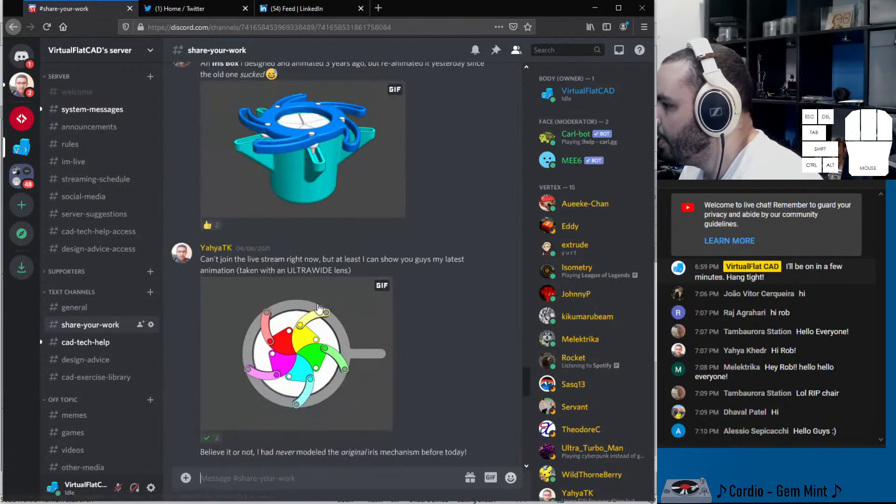
{"action": "left_click", "coordinate": [315, 168]}
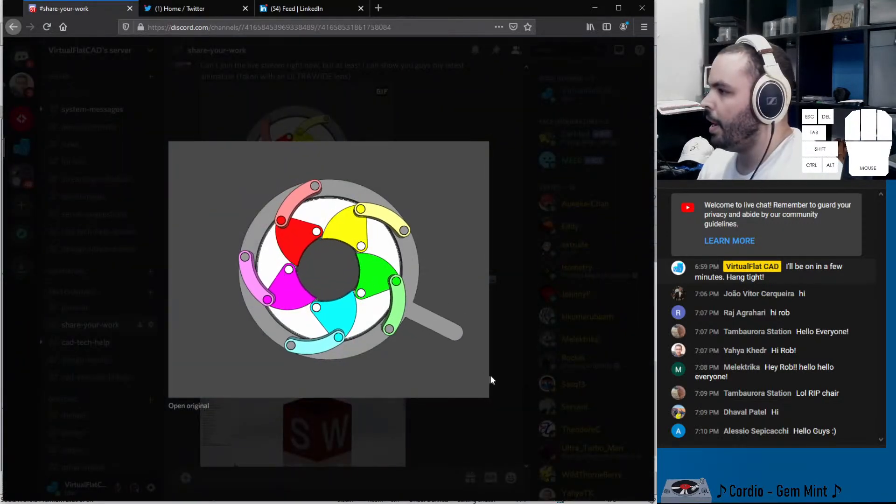
{"action": "left_click", "coordinate": [496, 406]}
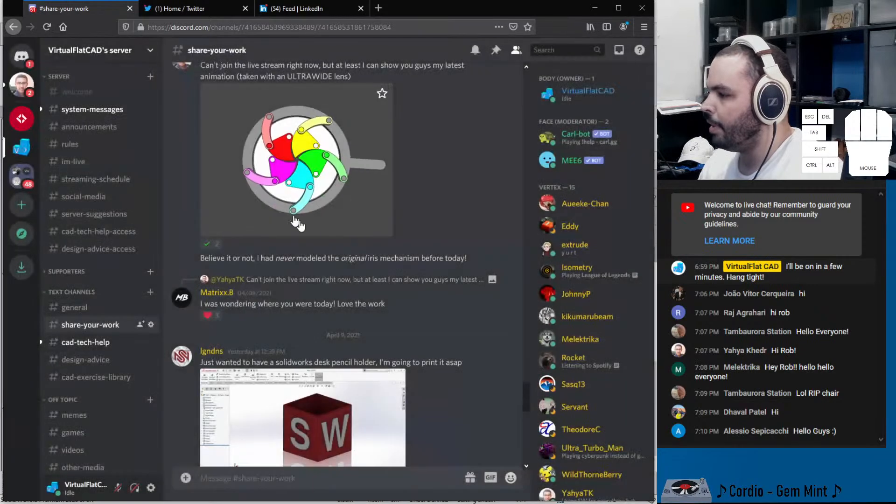
- View the SW pencil holder image enlarged and read the replies about dual-colour printing or gluing the letters
{"action": "scroll", "coordinate": [234, 212], "scroll_direction": "down", "scroll_amount": 4}
{"action": "left_click", "coordinate": [232, 210]}
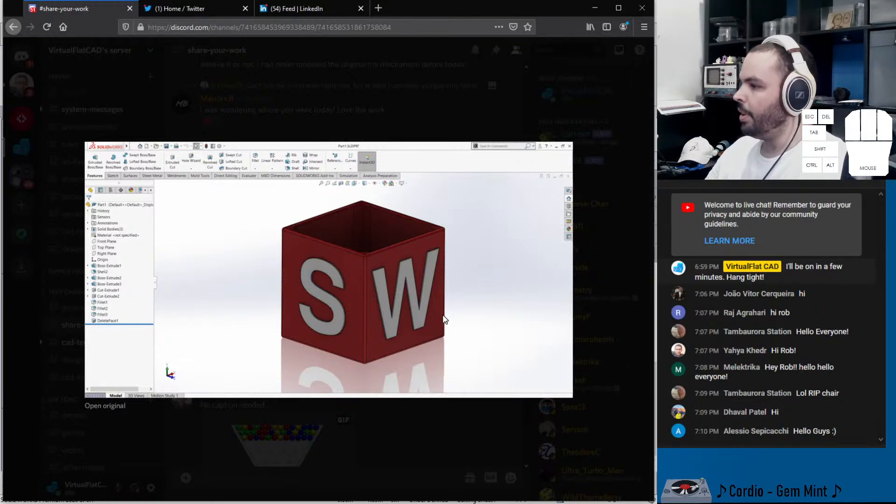
{"action": "left_click", "coordinate": [438, 455]}
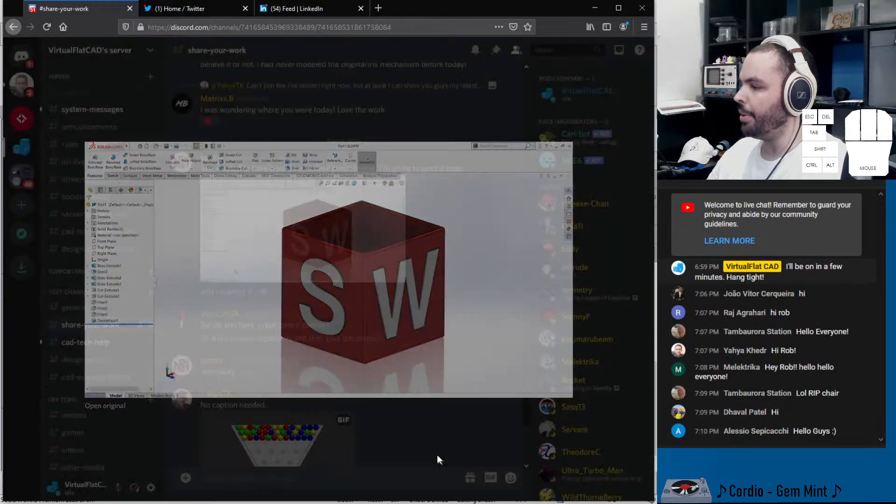
{"action": "left_click", "coordinate": [321, 257]}
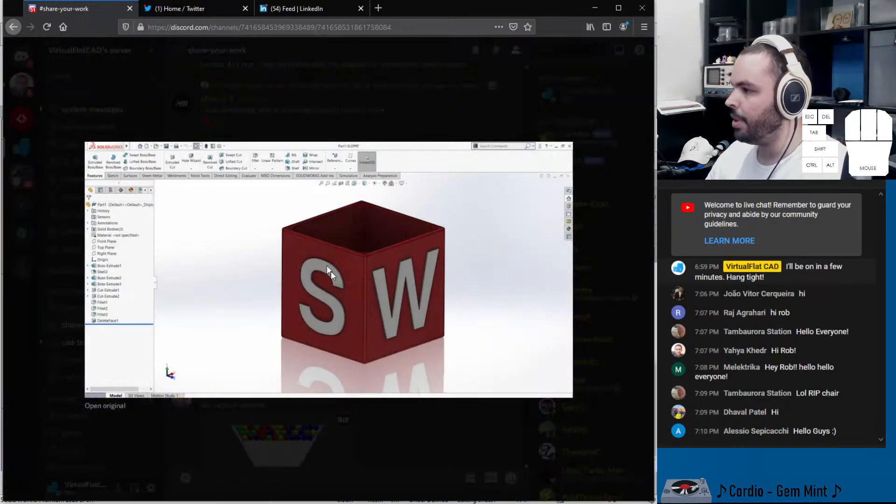
{"action": "left_click", "coordinate": [411, 426]}
{"action": "triple_click", "coordinate": [303, 327]}
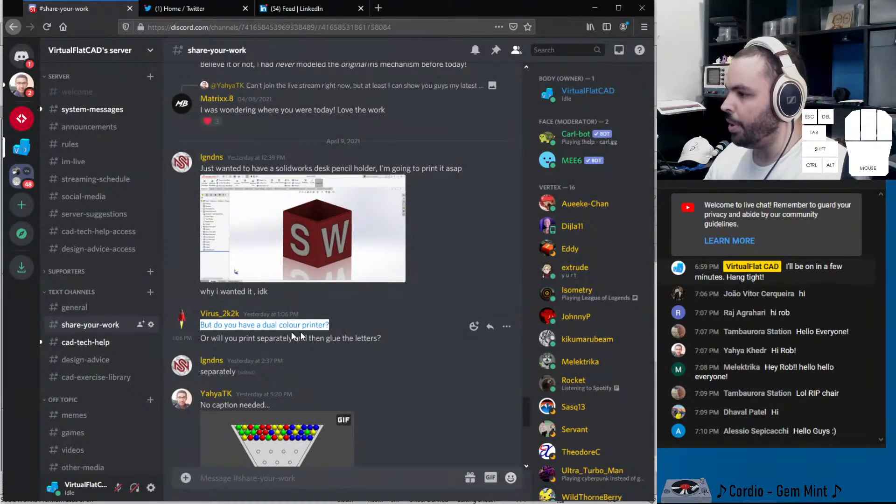
{"action": "left_click_drag", "start_coordinate": [391, 348], "coordinate": [169, 347]}
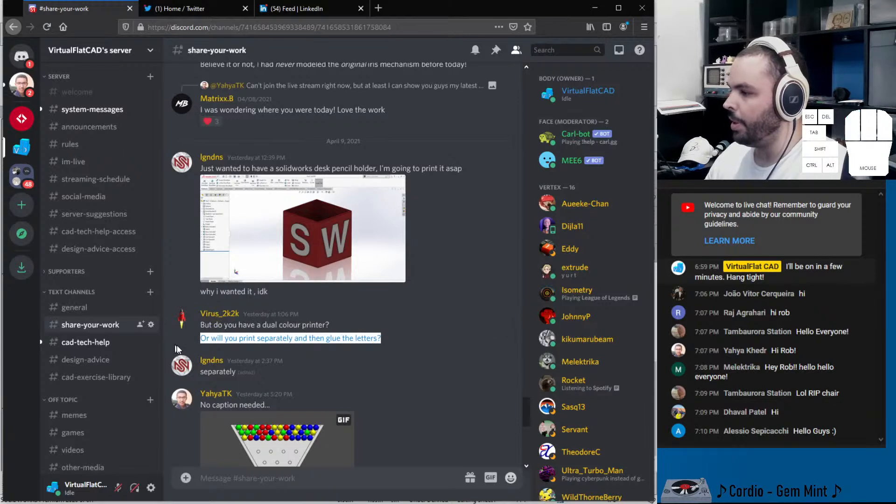
{"action": "left_click_drag", "start_coordinate": [237, 374], "coordinate": [182, 373]}
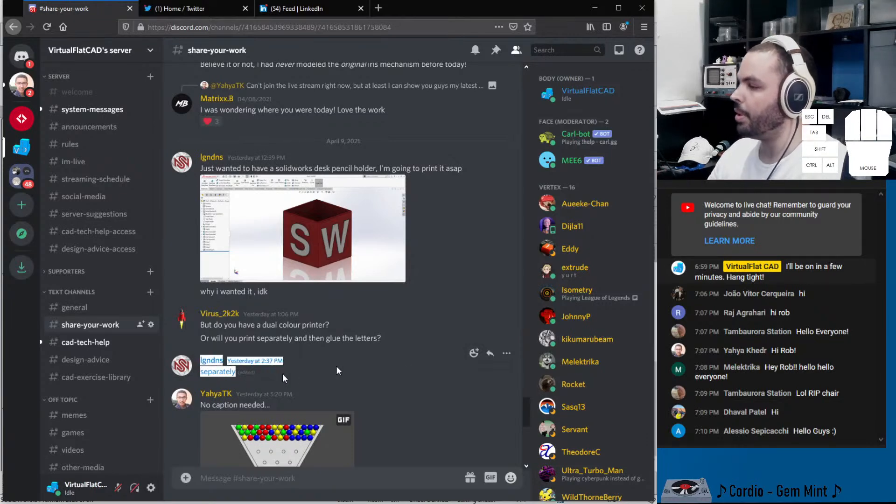
{"action": "left_click", "coordinate": [327, 226]}
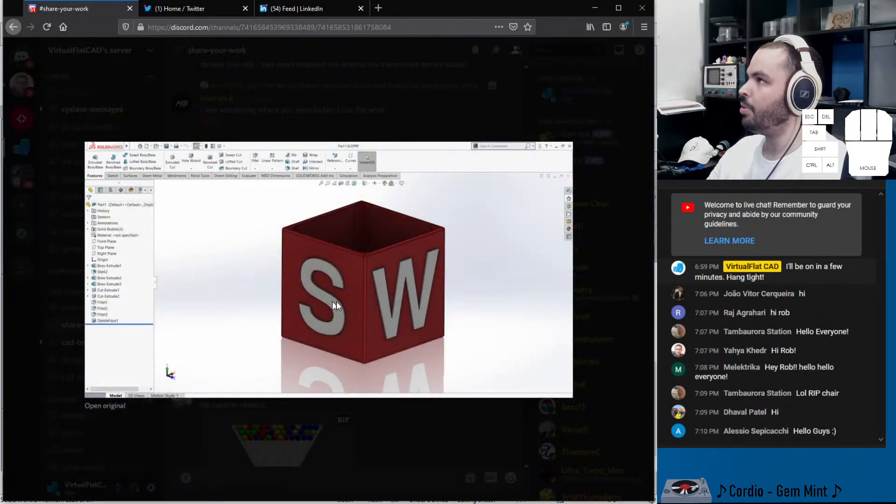
{"action": "left_click", "coordinate": [418, 455]}
- View the first ball sorter animation enlarged and check who reacted to the comment below it
{"action": "scroll", "coordinate": [369, 397], "scroll_direction": "down", "scroll_amount": 5}
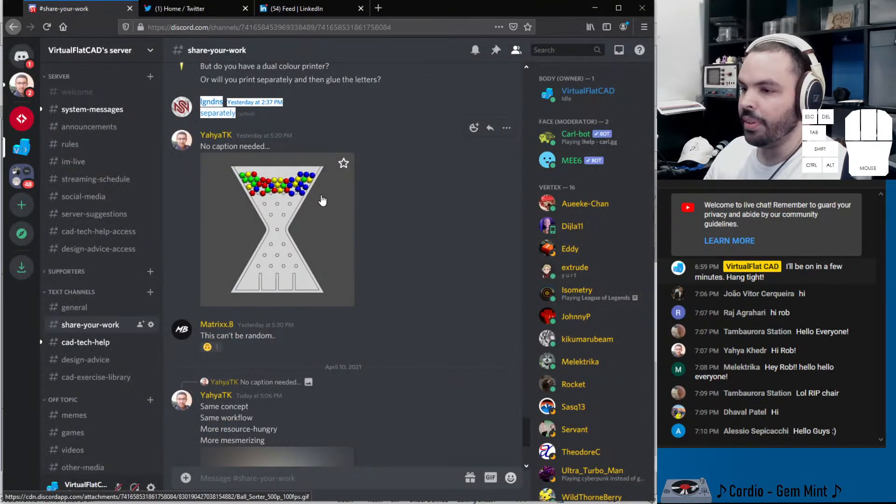
{"action": "left_click", "coordinate": [230, 180]}
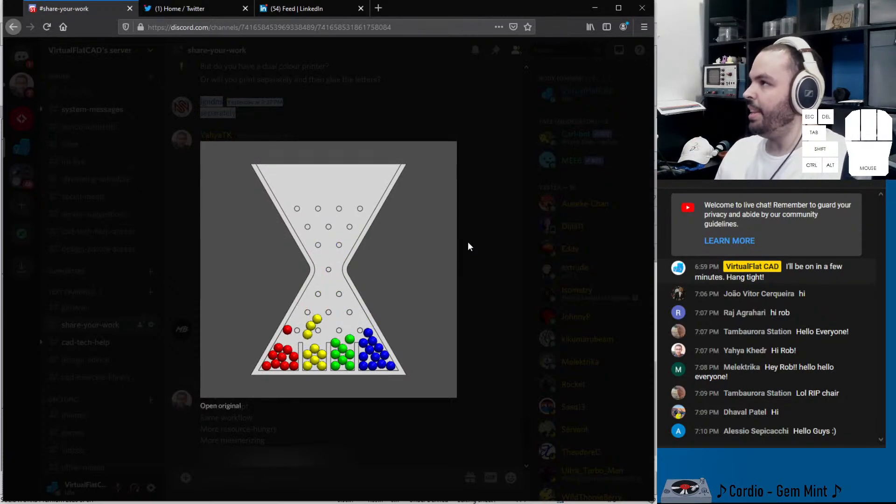
{"action": "left_click", "coordinate": [413, 416]}
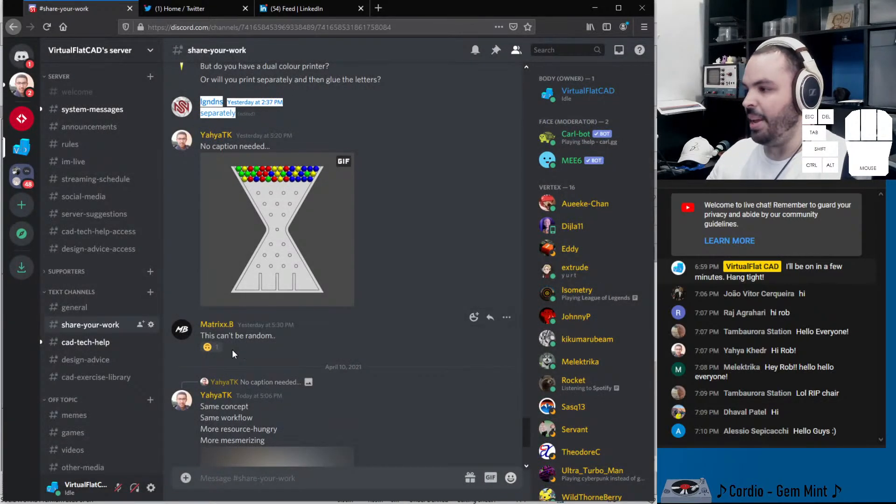
{"action": "mouse_move", "coordinate": [211, 349]}
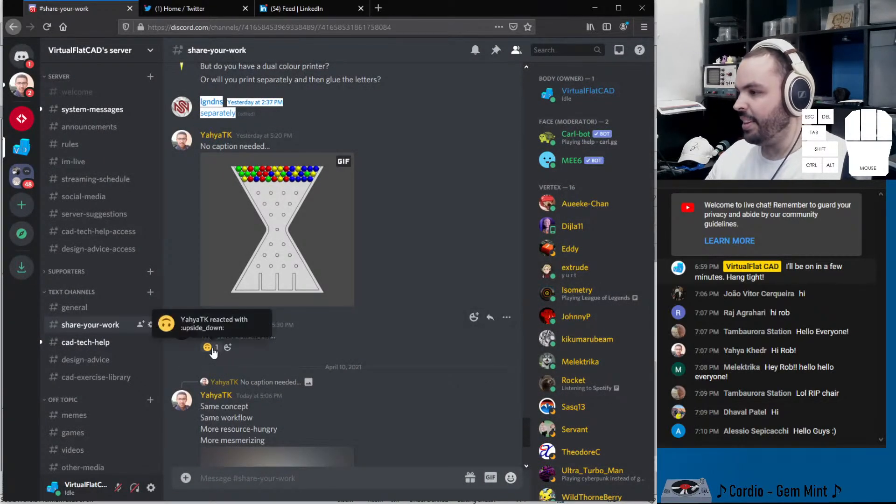
- Reveal the spoiler-hidden second ball sorter animation and view it enlarged
{"action": "scroll", "coordinate": [283, 351], "scroll_direction": "down", "scroll_amount": 3}
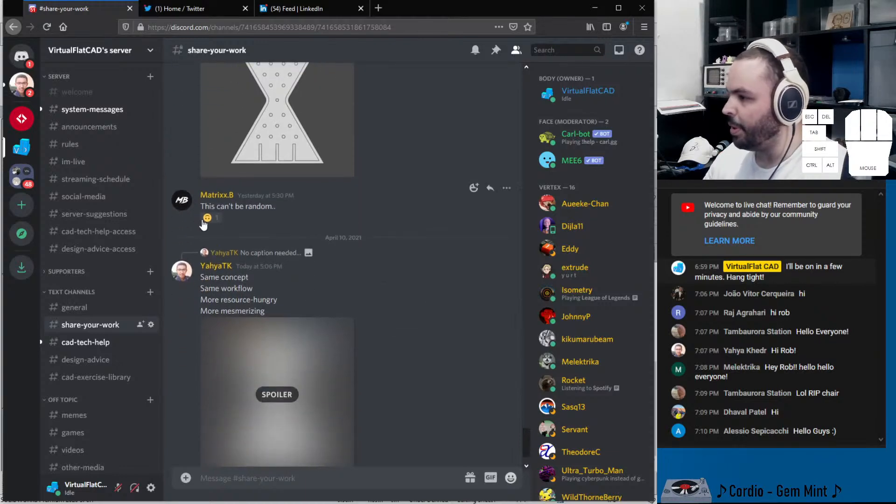
{"action": "scroll", "coordinate": [261, 326], "scroll_direction": "down", "scroll_amount": 2}
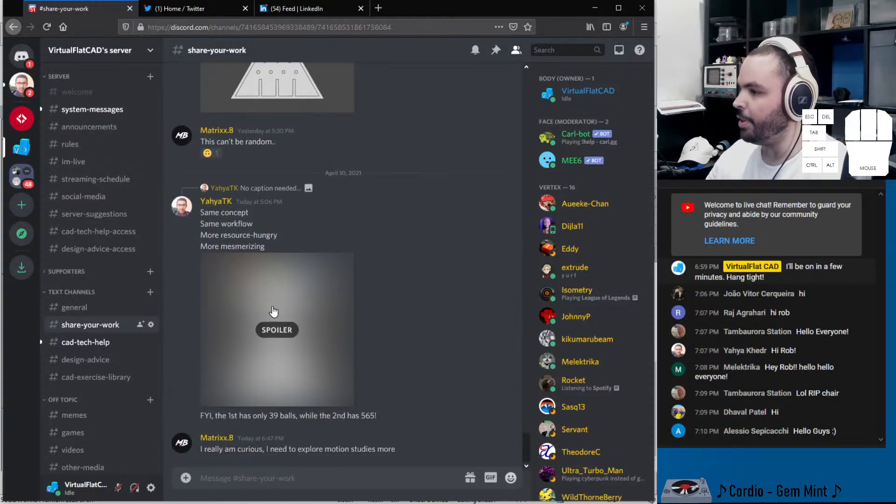
{"action": "left_click", "coordinate": [256, 289]}
{"action": "left_click", "coordinate": [312, 368]}
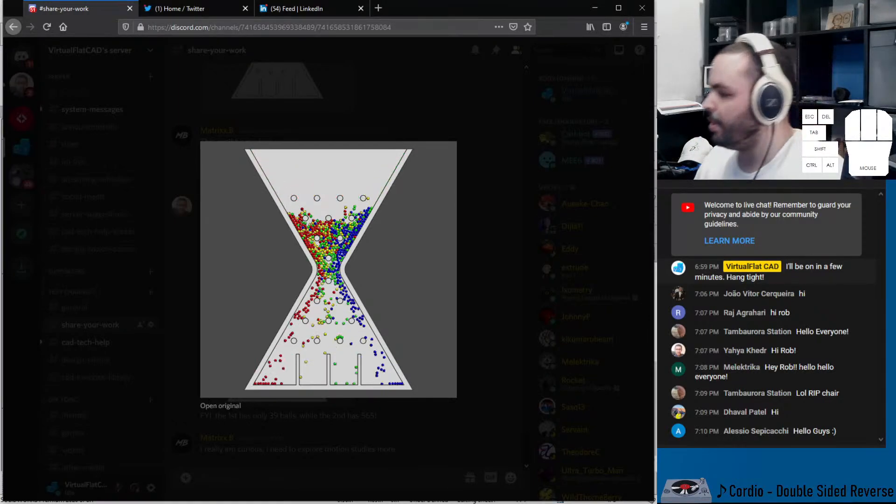
{"action": "left_click", "coordinate": [447, 431]}
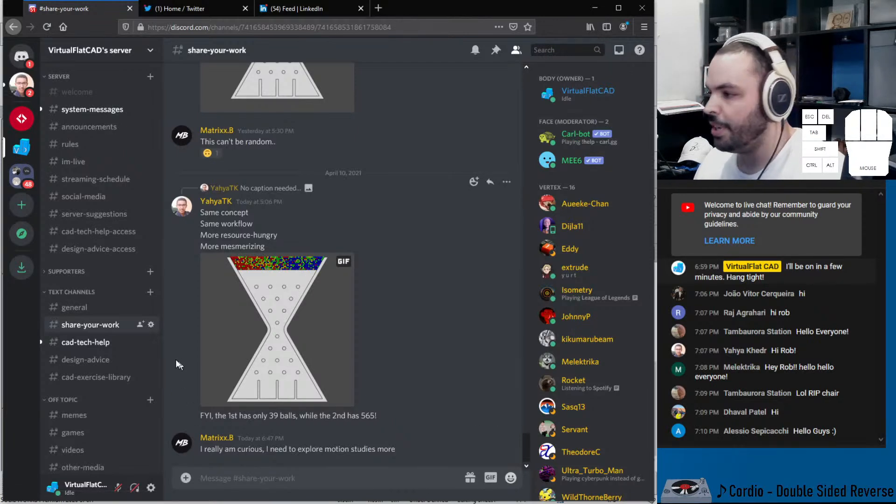
- Open the cad-tech-help channel and read the questions about boundary feature guide curves and sketch picture calibration
{"action": "left_click", "coordinate": [93, 348]}
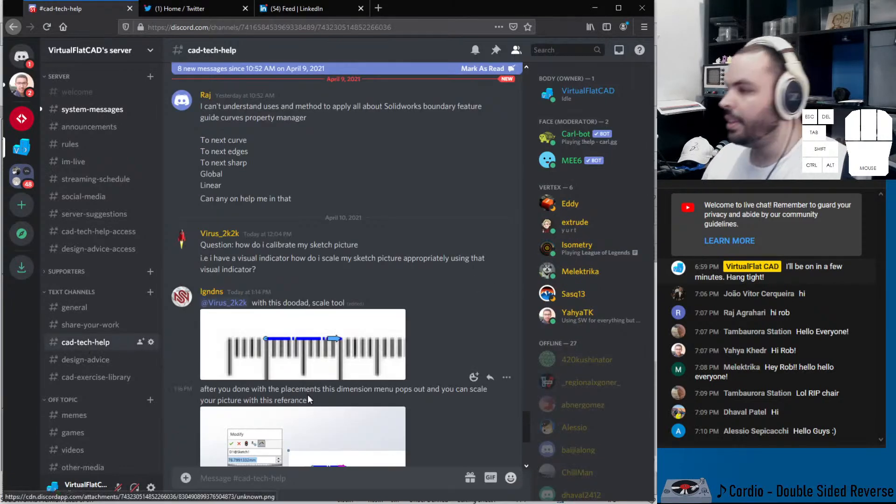
{"action": "scroll", "coordinate": [253, 332], "scroll_direction": "up", "scroll_amount": 2}
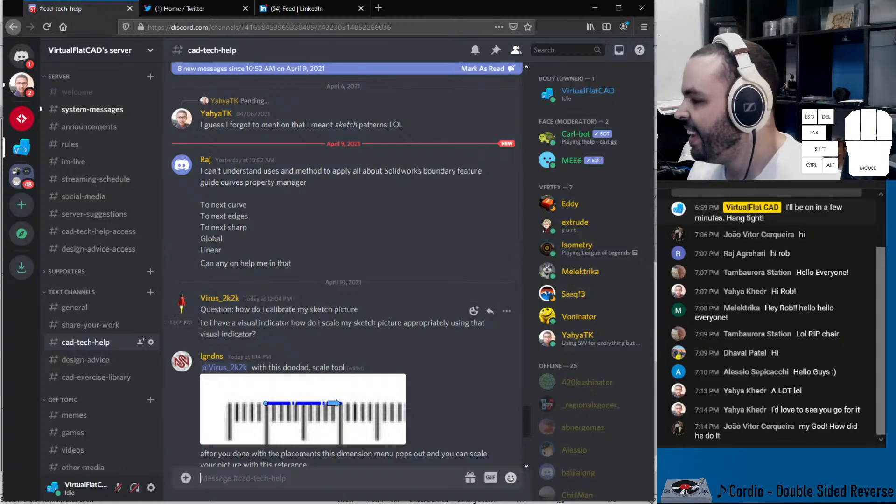
{"action": "scroll", "coordinate": [287, 328], "scroll_direction": "down", "scroll_amount": 3}
{"action": "scroll", "coordinate": [287, 328], "scroll_direction": "down", "scroll_amount": 1}
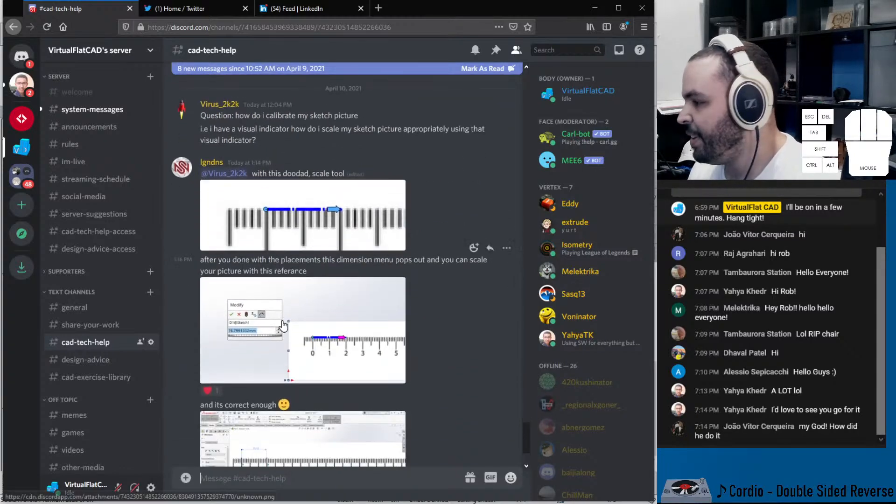
- Return to the share-your-work channel, replay the second ball sorter animation enlarged and compare it with the first one
{"action": "left_click", "coordinate": [92, 328]}
{"action": "left_click", "coordinate": [308, 323]}
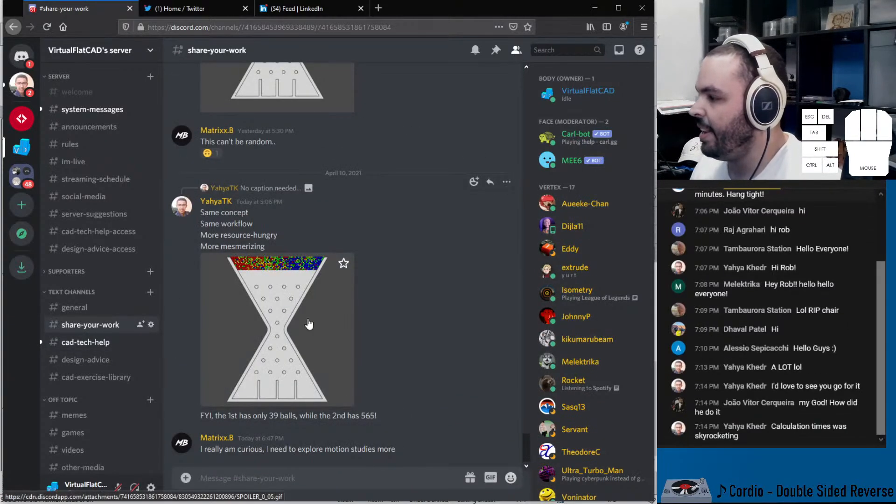
{"action": "left_click", "coordinate": [322, 316]}
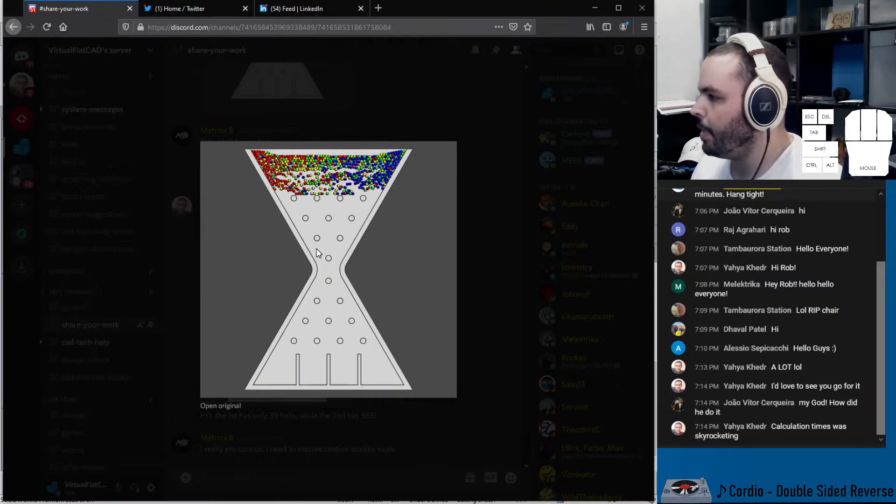
{"action": "left_click", "coordinate": [465, 309]}
{"action": "scroll", "coordinate": [407, 299], "scroll_direction": "up", "scroll_amount": 4}
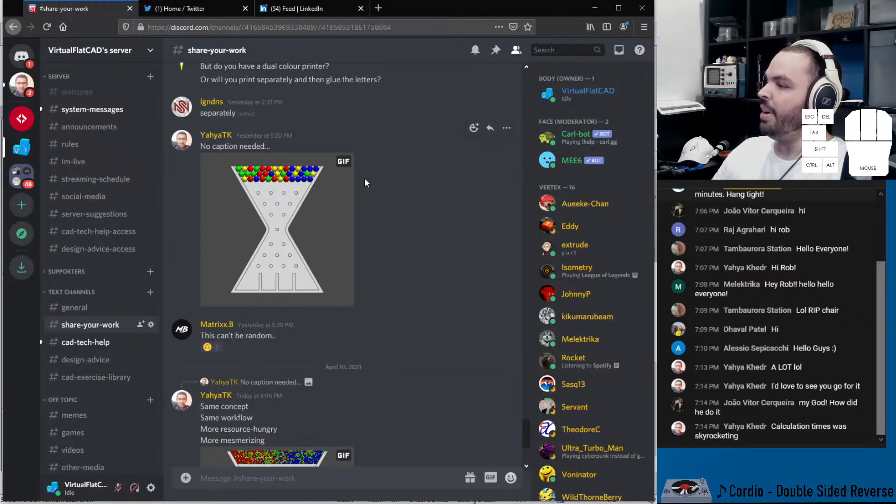
{"action": "scroll", "coordinate": [365, 178], "scroll_direction": "down", "scroll_amount": 1}
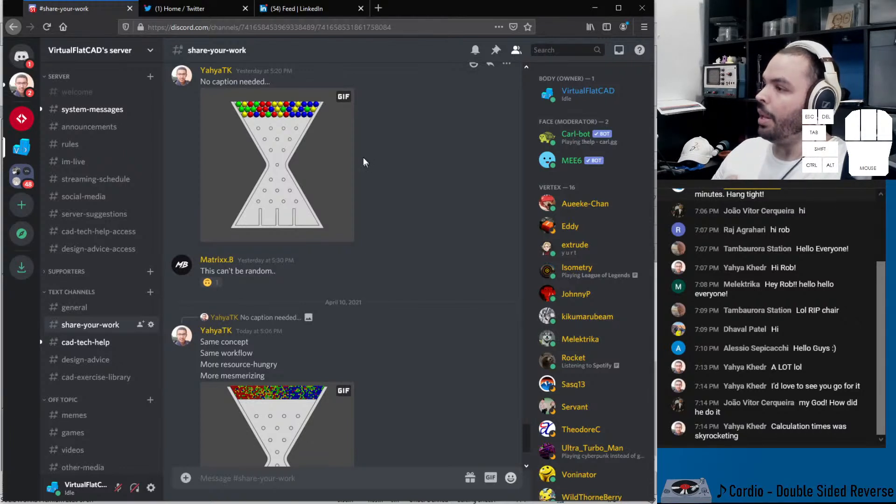
{"action": "mouse_move", "coordinate": [270, 122]}
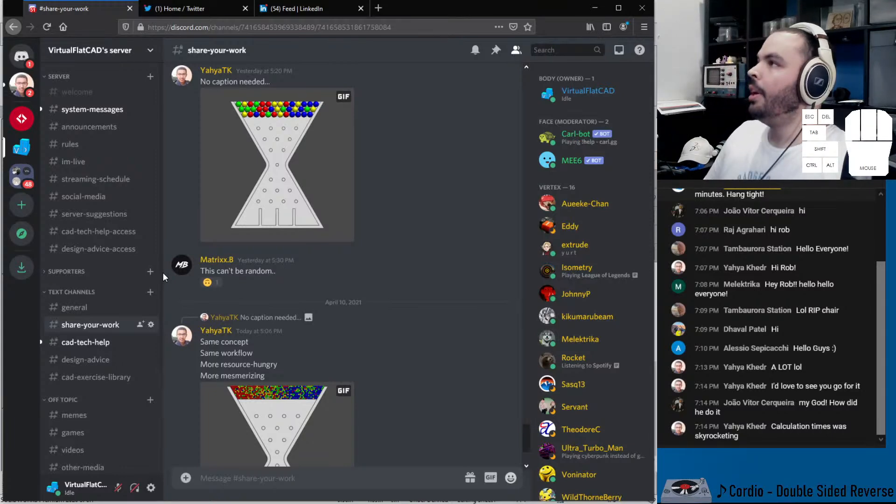
- Open the VirtualFlat CAD channel's videos page on YouTube in a new browser tab
{"action": "left_click", "coordinate": [380, 12]}
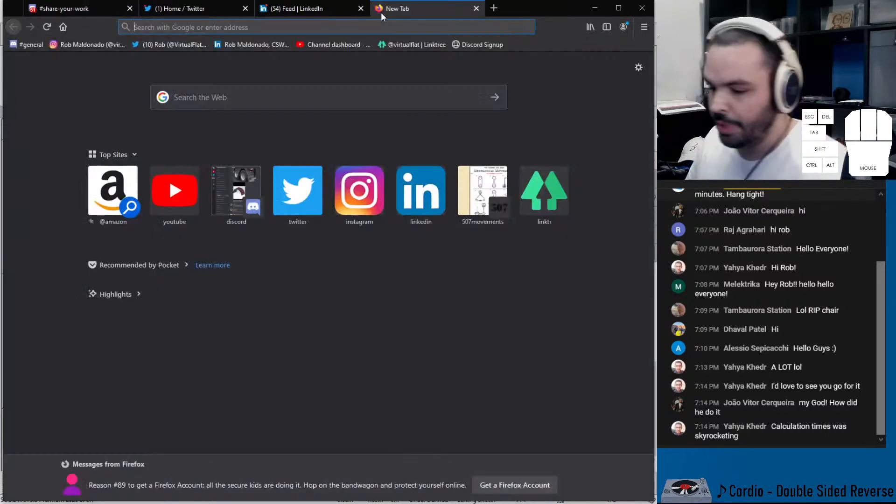
{"action": "type", "text": "you"}
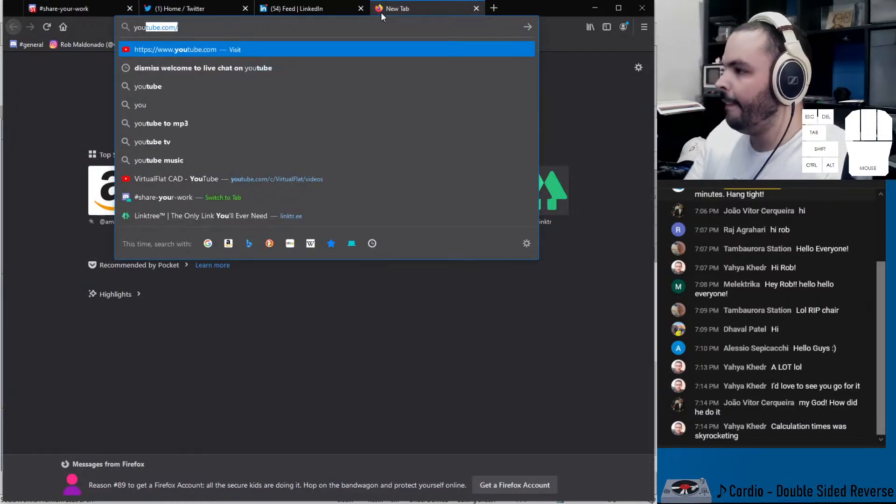
{"action": "type", "text": "c/"}
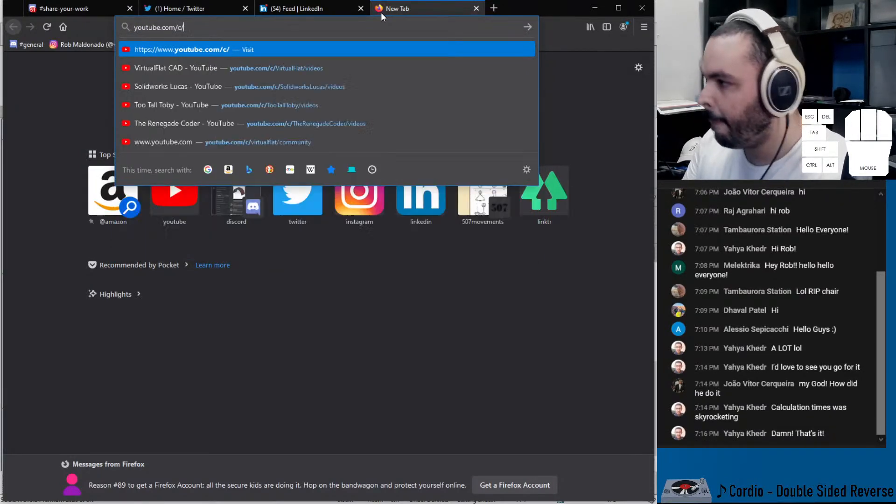
{"action": "key", "text": "Down"}
{"action": "key", "text": "Return"}
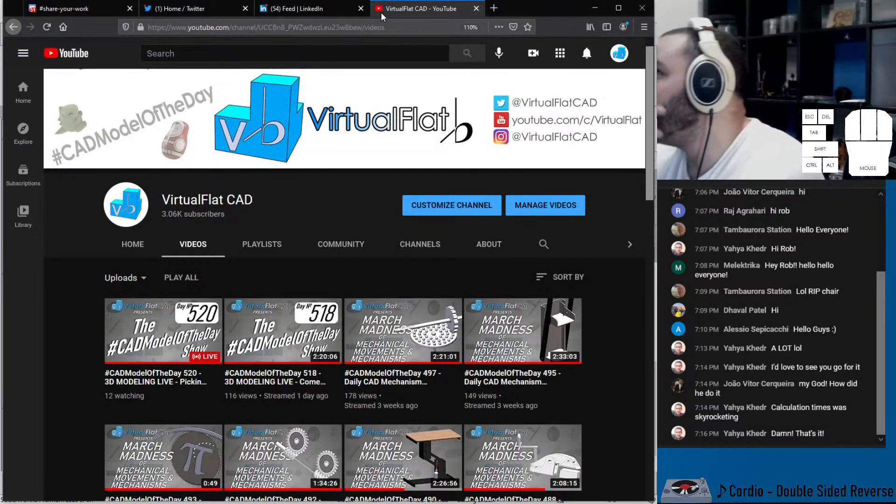
- Search YouTube for "chopin nocturne op. 9 no. 2" and look through the results
{"action": "left_click", "coordinate": [248, 48]}
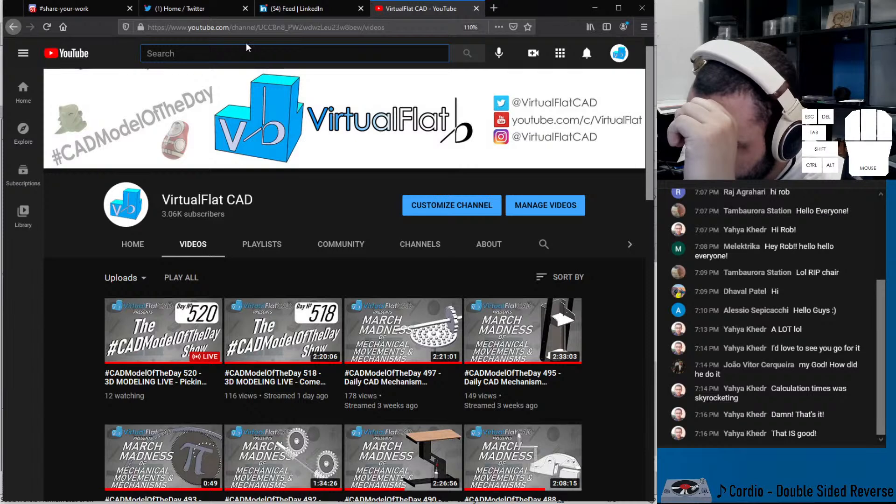
{"action": "type", "text": "chp"}
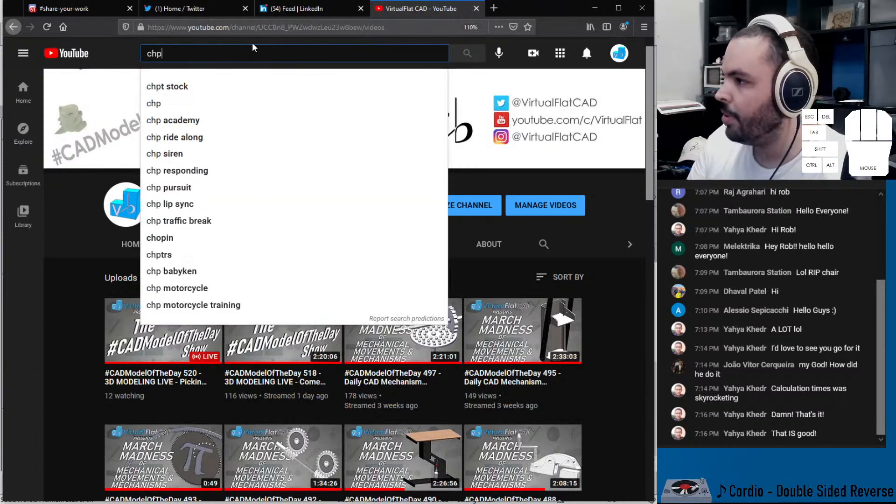
{"action": "key", "text": "BackSpace"}
{"action": "type", "text": "opin"}
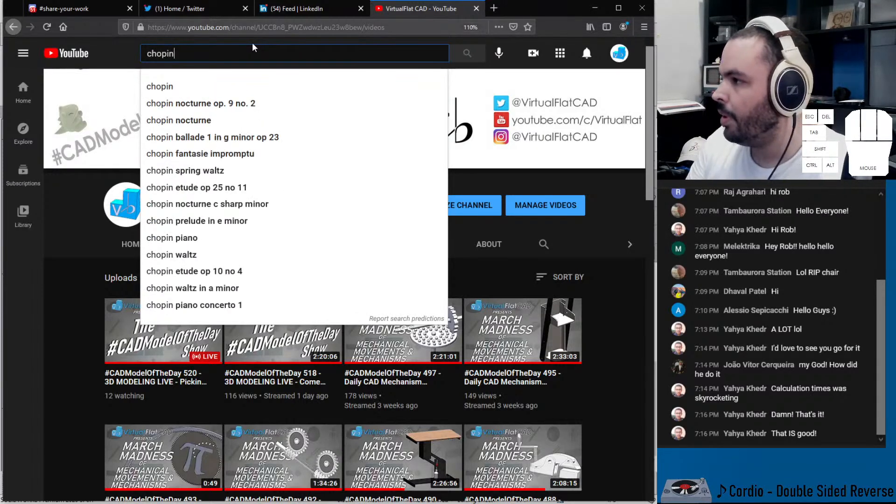
{"action": "type", "text": " n"}
{"action": "key", "text": "Down"}
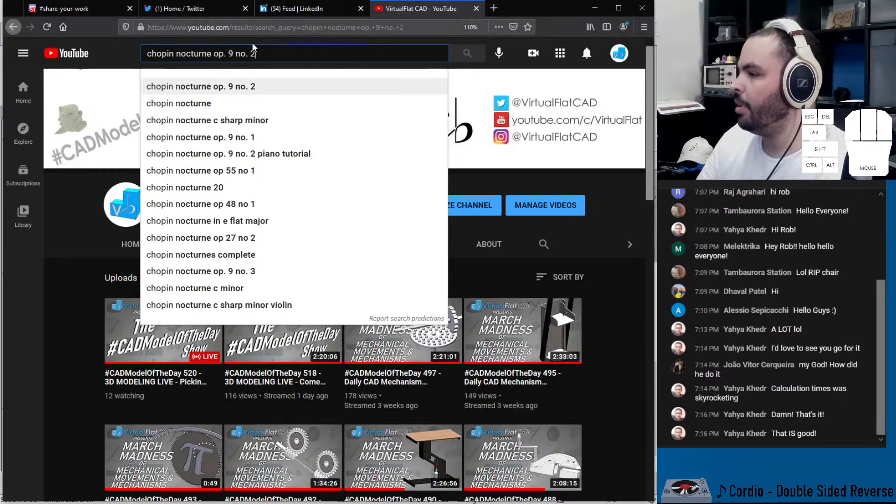
{"action": "key", "text": "Return"}
{"action": "scroll", "coordinate": [265, 178], "scroll_direction": "down", "scroll_amount": 15}
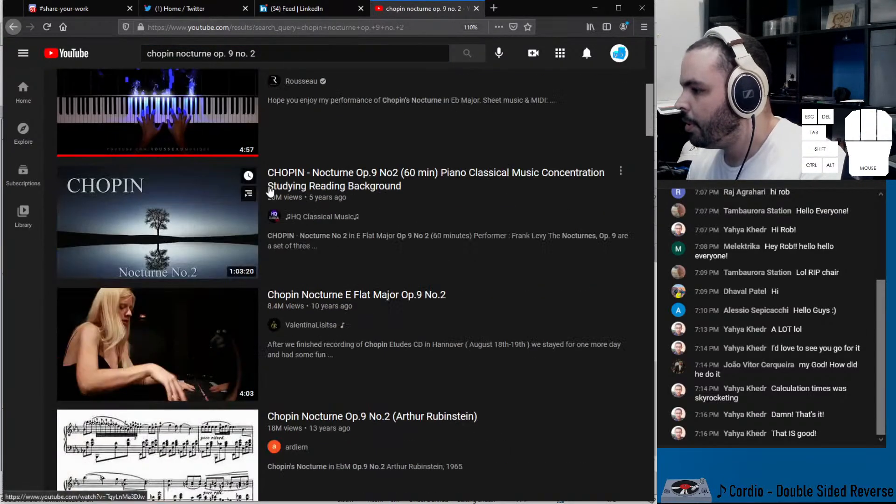
{"action": "scroll", "coordinate": [263, 178], "scroll_direction": "down", "scroll_amount": 6}
{"action": "scroll", "coordinate": [262, 177], "scroll_direction": "up", "scroll_amount": 20}
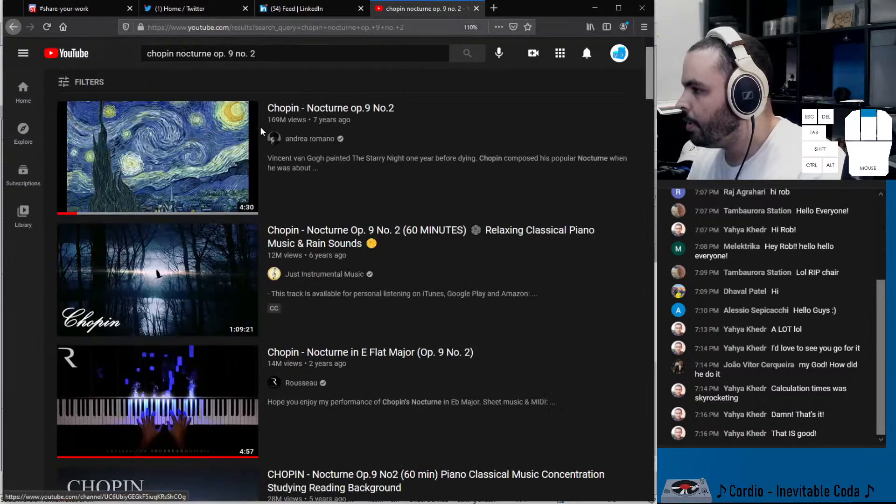
- Refine the search to "chopin nocturne op. 9 no. 2 animation" and open DoodleChaos's "Visualizing Piano with Bouncing Balls" video
{"action": "left_click", "coordinate": [265, 54]}
{"action": "type", "text": "animation"}
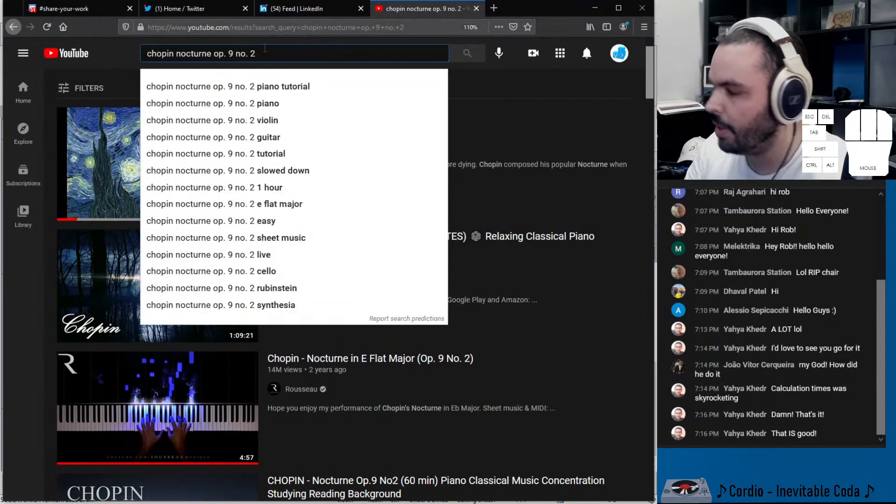
{"action": "key", "text": "Return"}
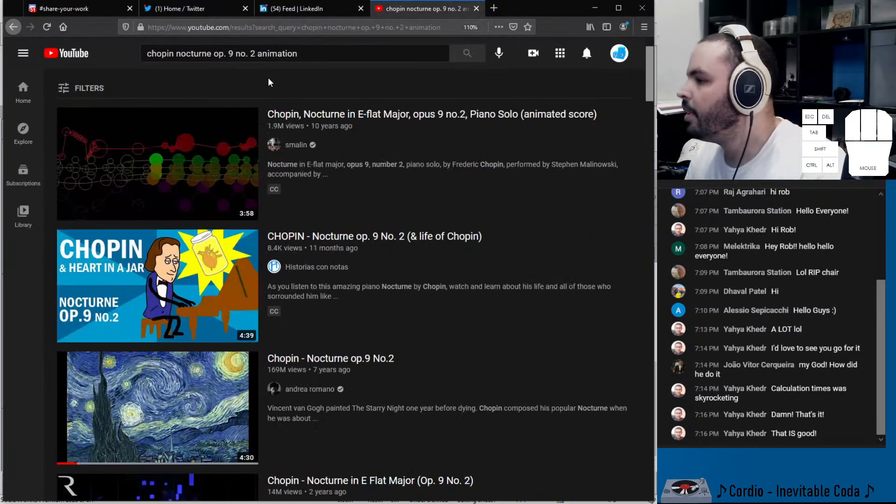
{"action": "scroll", "coordinate": [270, 194], "scroll_direction": "down", "scroll_amount": 10}
{"action": "scroll", "coordinate": [268, 196], "scroll_direction": "down", "scroll_amount": 5}
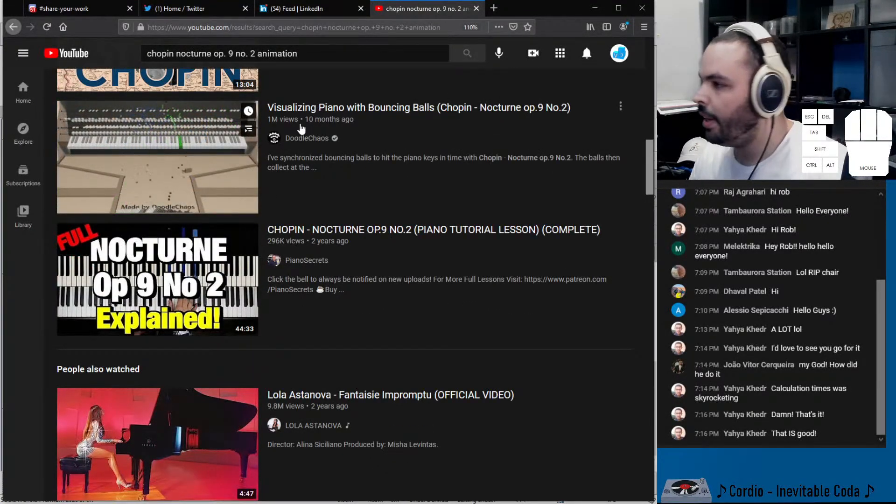
{"action": "left_click", "coordinate": [304, 108]}
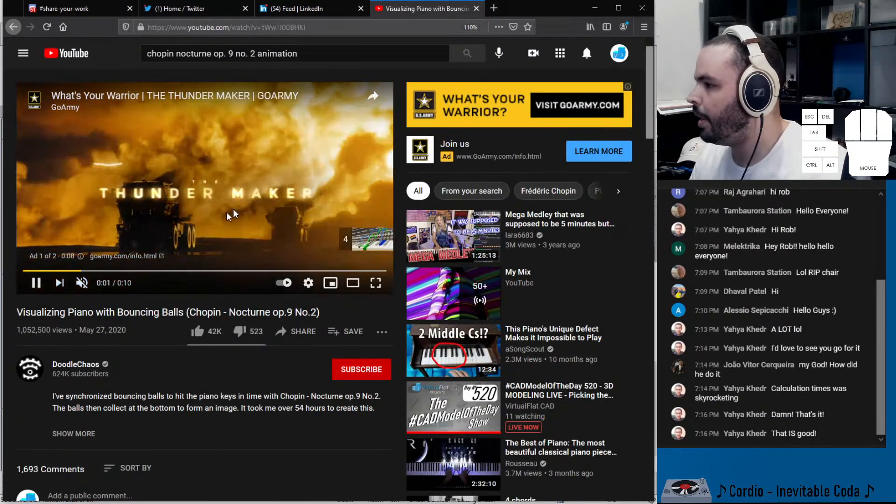
- Expand the bouncing balls video's full description and read how the animation was created
{"action": "scroll", "coordinate": [187, 233], "scroll_direction": "down", "scroll_amount": 7}
{"action": "scroll", "coordinate": [112, 257], "scroll_direction": "up", "scroll_amount": 4}
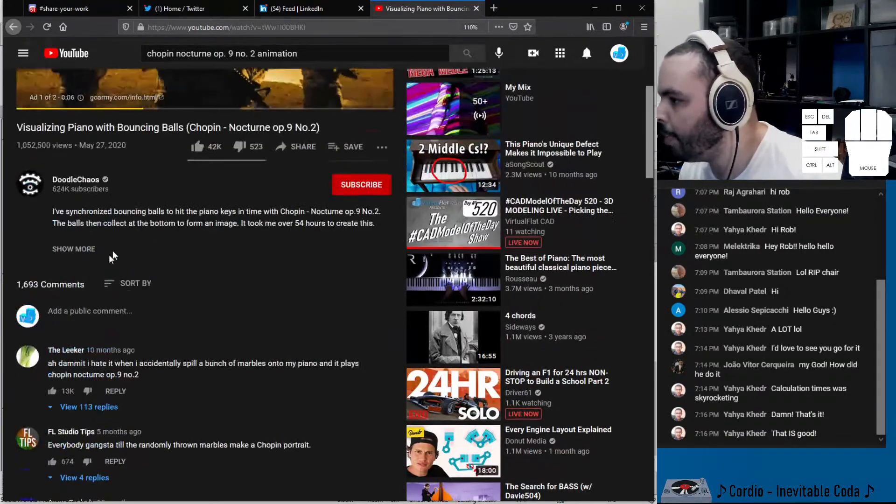
{"action": "left_click", "coordinate": [84, 250]}
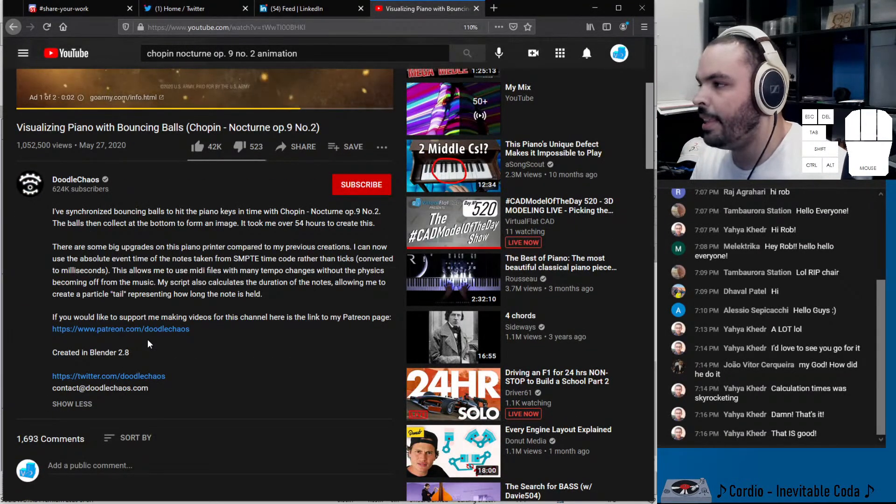
{"action": "scroll", "coordinate": [148, 344], "scroll_direction": "up", "scroll_amount": 2}
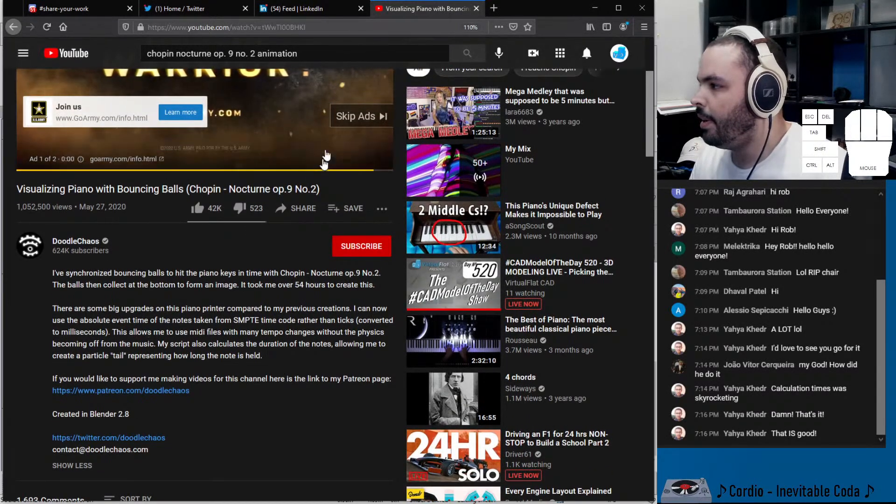
- Skip both ads ahead of the bouncing balls video and enlarge the player to theater mode
{"action": "left_click", "coordinate": [365, 113]}
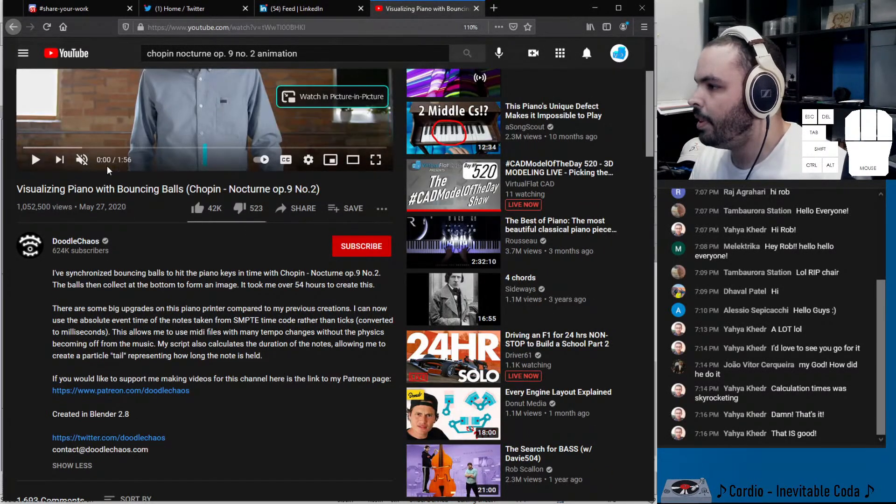
{"action": "scroll", "coordinate": [130, 186], "scroll_direction": "up", "scroll_amount": 3}
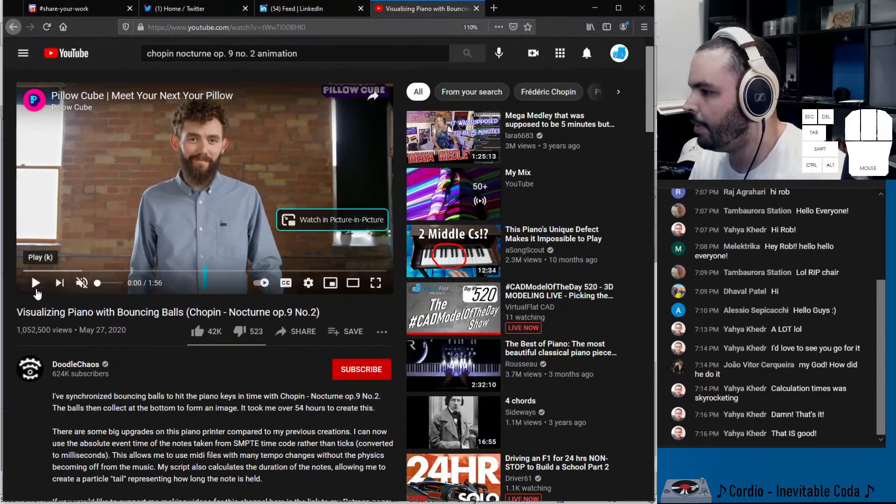
{"action": "left_click", "coordinate": [36, 285]}
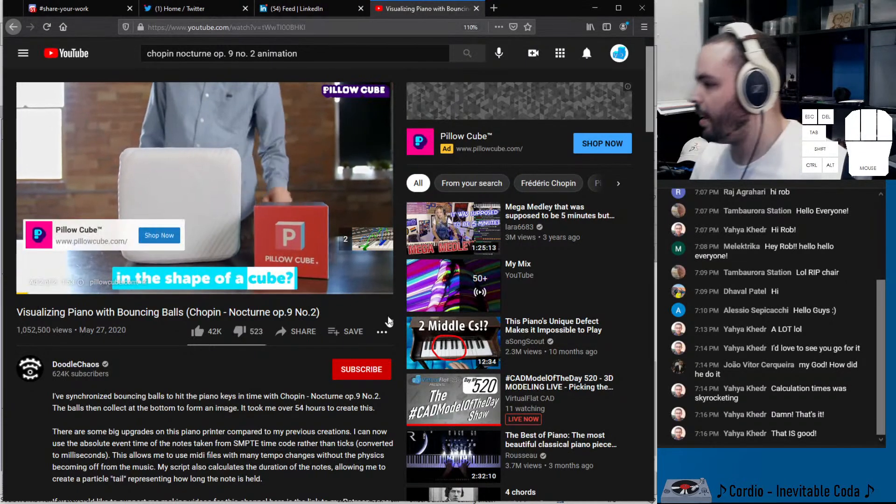
{"action": "left_click", "coordinate": [359, 285]}
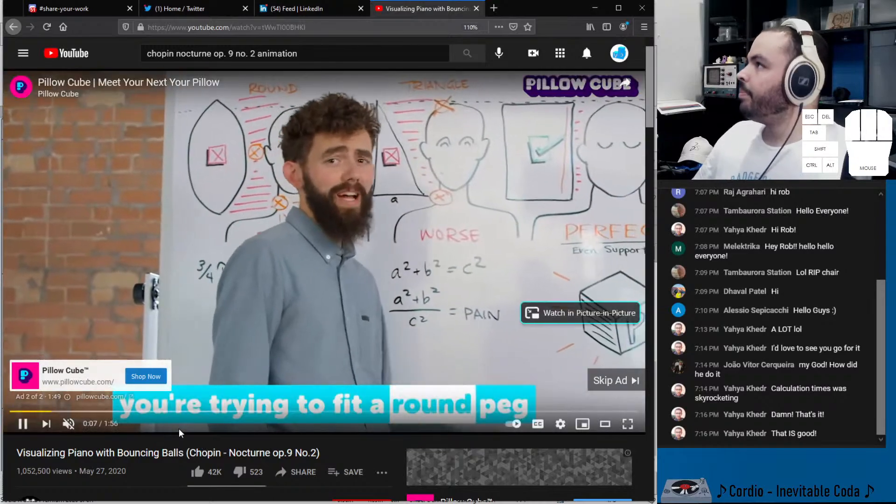
{"action": "scroll", "coordinate": [179, 433], "scroll_direction": "down", "scroll_amount": 3}
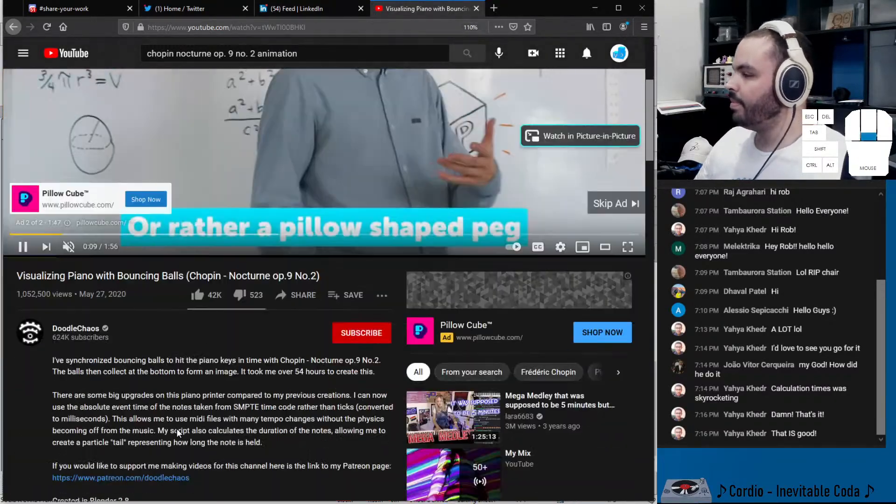
{"action": "scroll", "coordinate": [179, 433], "scroll_direction": "down", "scroll_amount": 2}
{"action": "scroll", "coordinate": [179, 433], "scroll_direction": "up", "scroll_amount": 3}
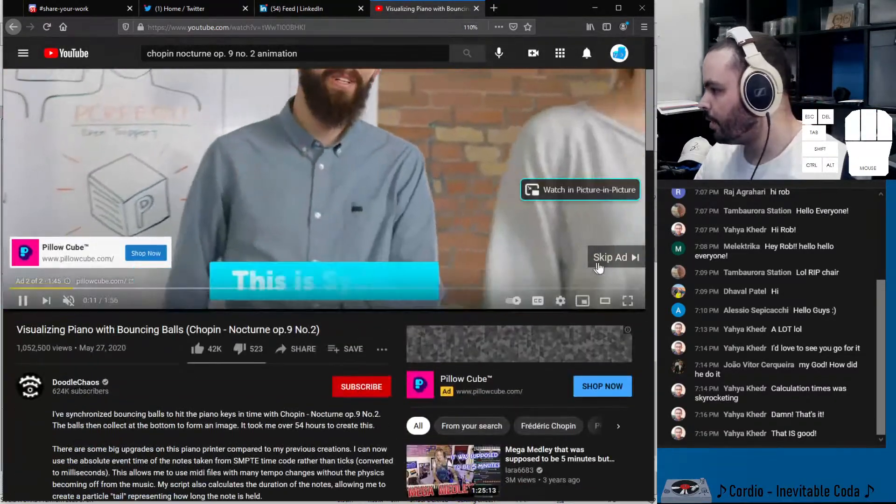
{"action": "left_click", "coordinate": [601, 258]}
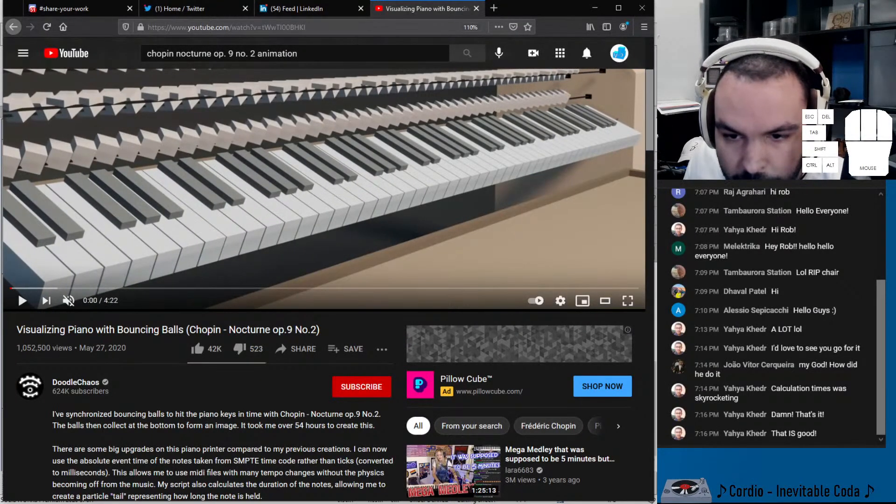
- Watch the bouncing balls video with sound at reduced volume, jump ahead through it and pause it near the end at 4:15
{"action": "left_click", "coordinate": [68, 301]}
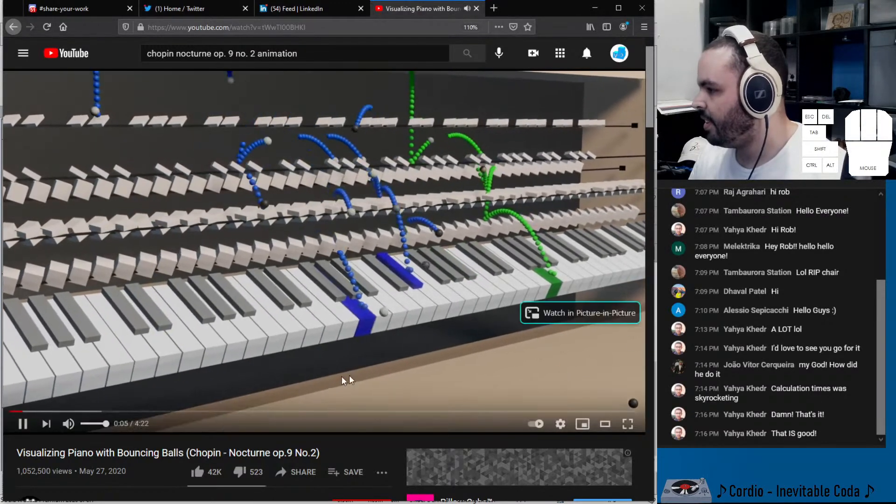
{"action": "left_click", "coordinate": [94, 427]}
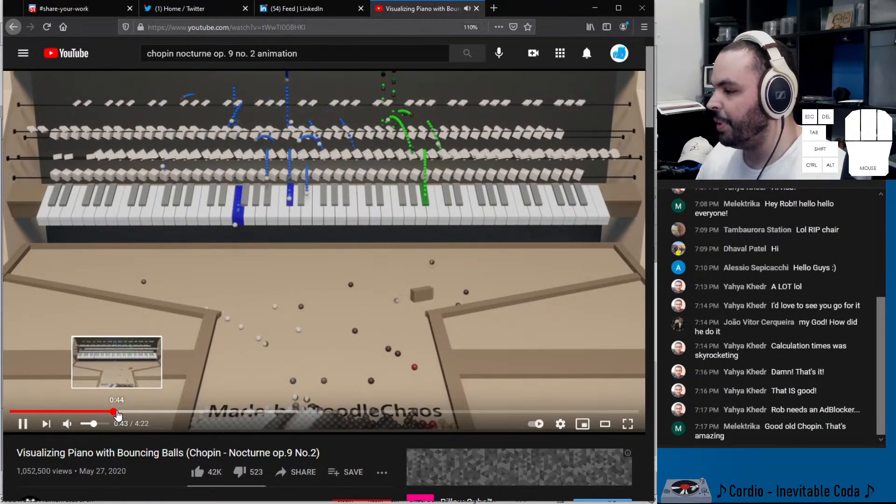
{"action": "left_click_drag", "start_coordinate": [117, 413], "coordinate": [429, 418]}
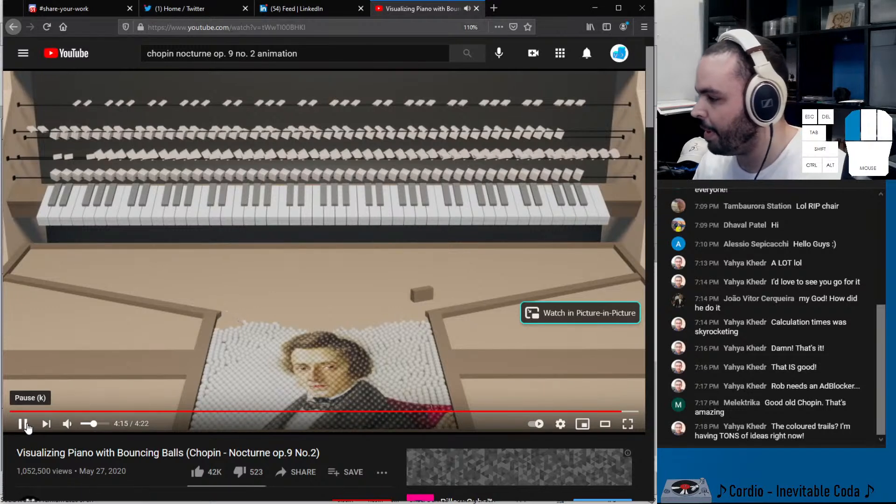
{"action": "left_click", "coordinate": [26, 425]}
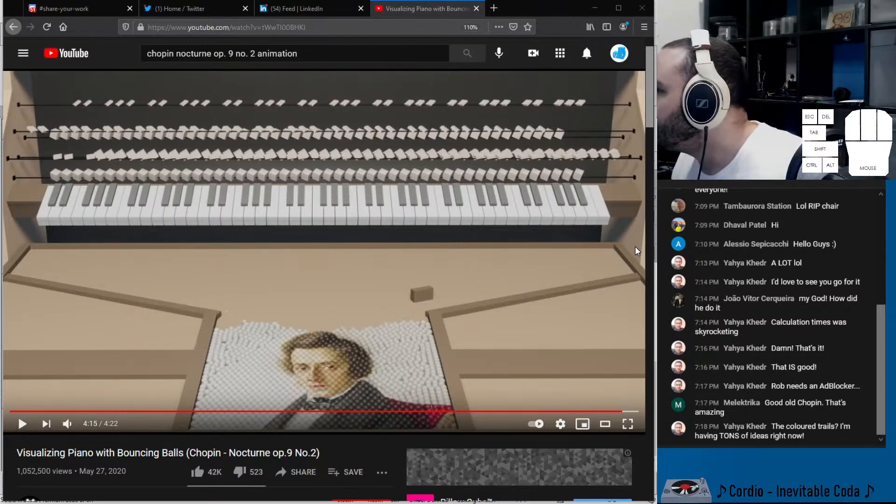
- Close the YouTube video, return to the Discord server and open the cad-tech-help channel
{"action": "left_click", "coordinate": [475, 9]}
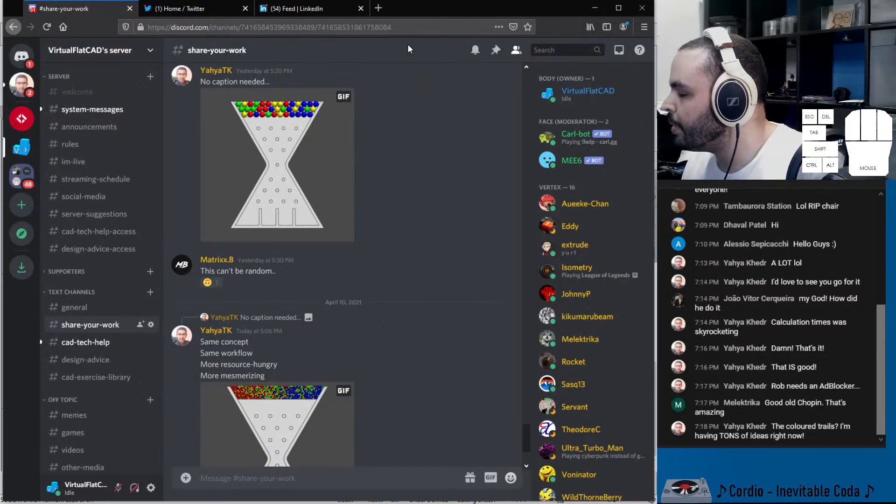
{"action": "scroll", "coordinate": [267, 192], "scroll_direction": "down", "scroll_amount": 3}
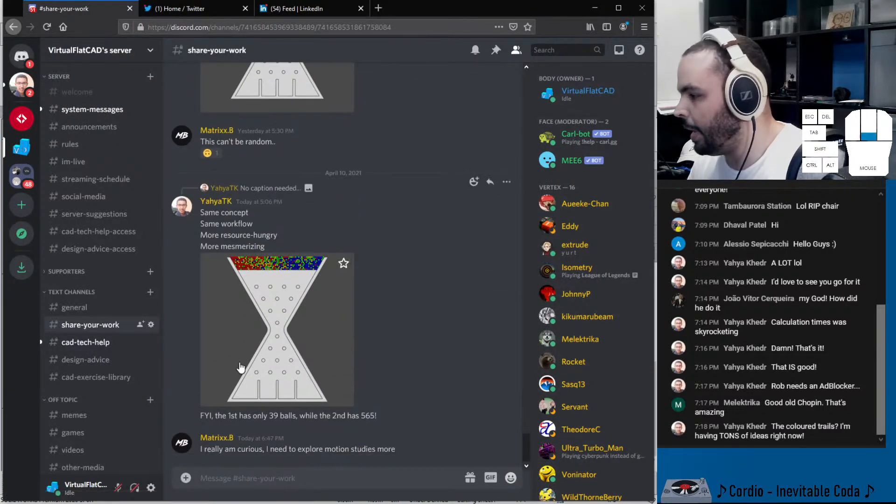
{"action": "left_click", "coordinate": [68, 347]}
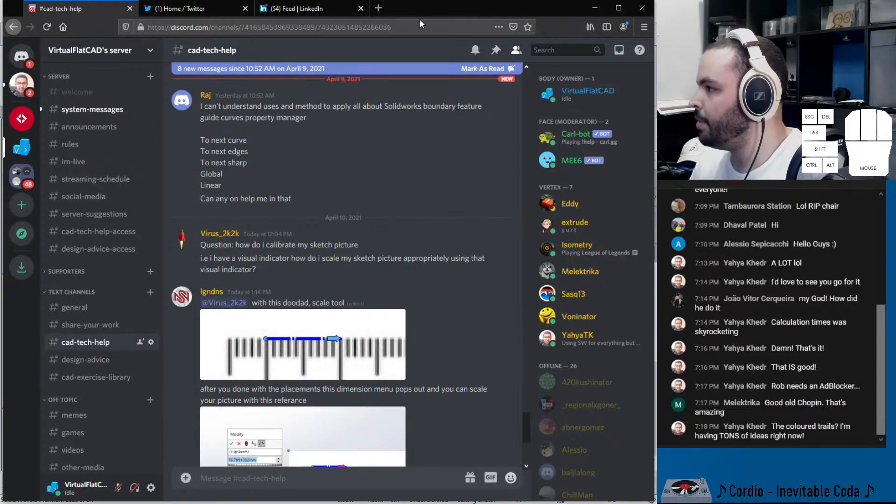
- Copy the link of the Discord Signup bookmark from a new browser tab
{"action": "left_click", "coordinate": [382, 8]}
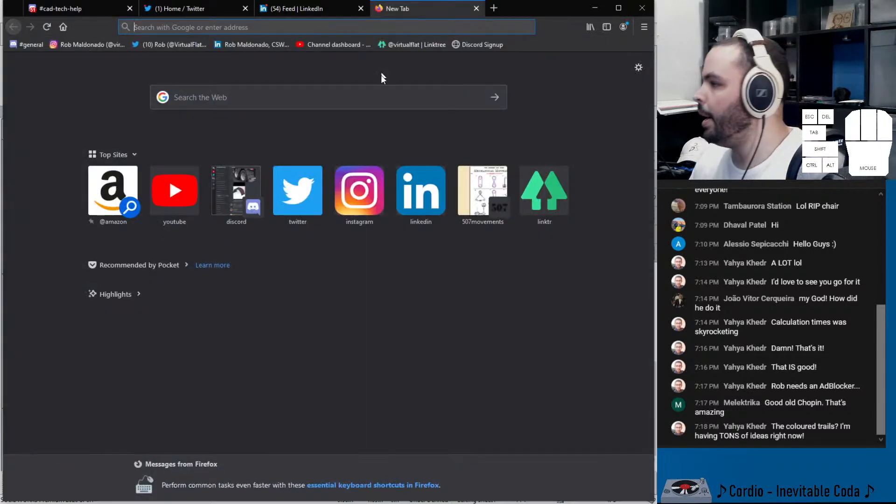
{"action": "right_click", "coordinate": [485, 45]}
{"action": "left_click", "coordinate": [529, 138]}
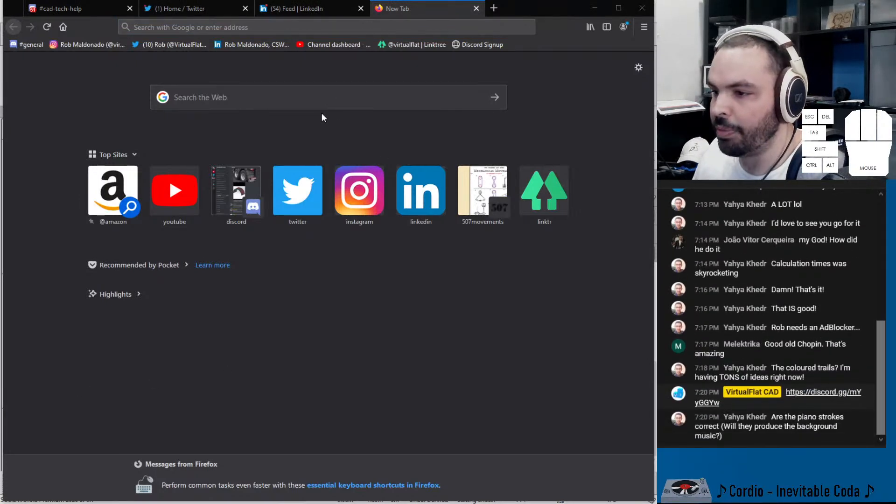
- Check the open Twitter and LinkedIn feeds, and return to the cad-tech-help channel in Discord
{"action": "left_click", "coordinate": [164, 11]}
{"action": "left_click", "coordinate": [303, 10]}
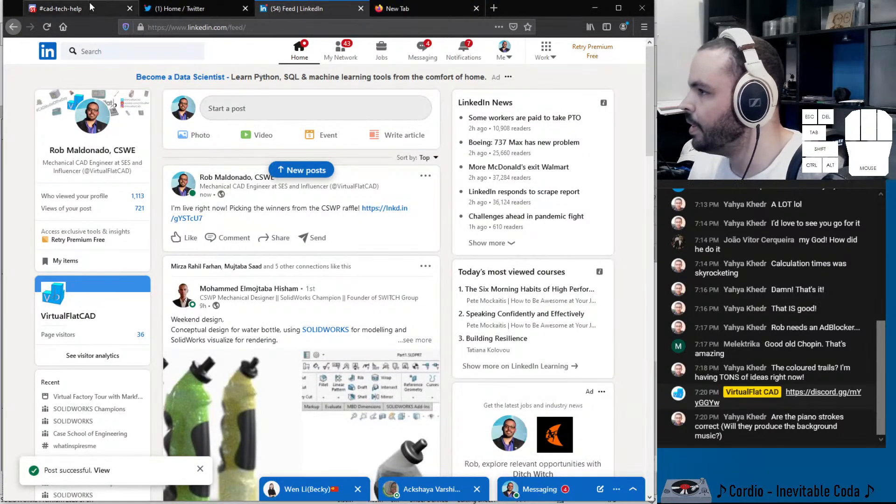
{"action": "left_click", "coordinate": [65, 8]}
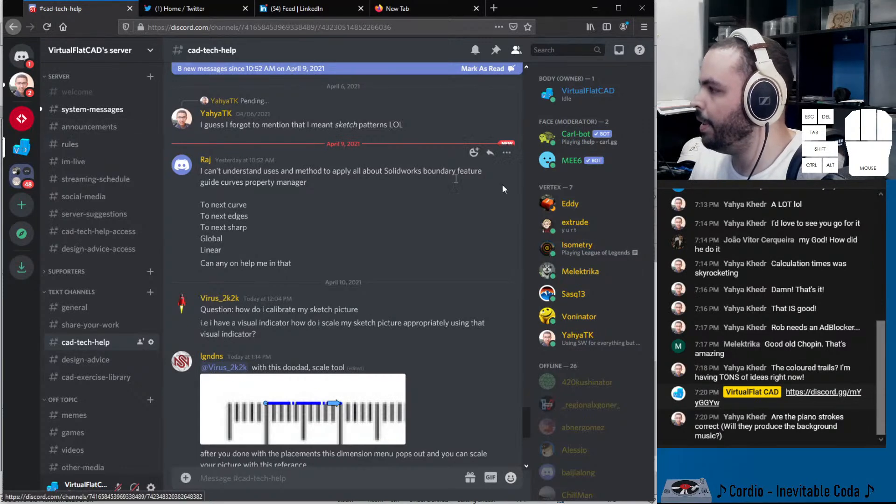
- Check the server's rules channel and return to the boundary feature question in the cad-tech-help channel
{"action": "left_click", "coordinate": [76, 148]}
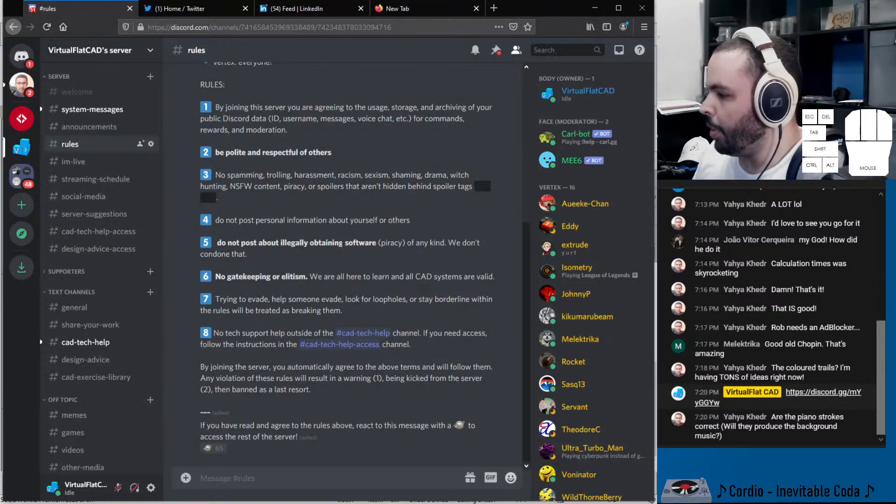
{"action": "left_click", "coordinate": [93, 343]}
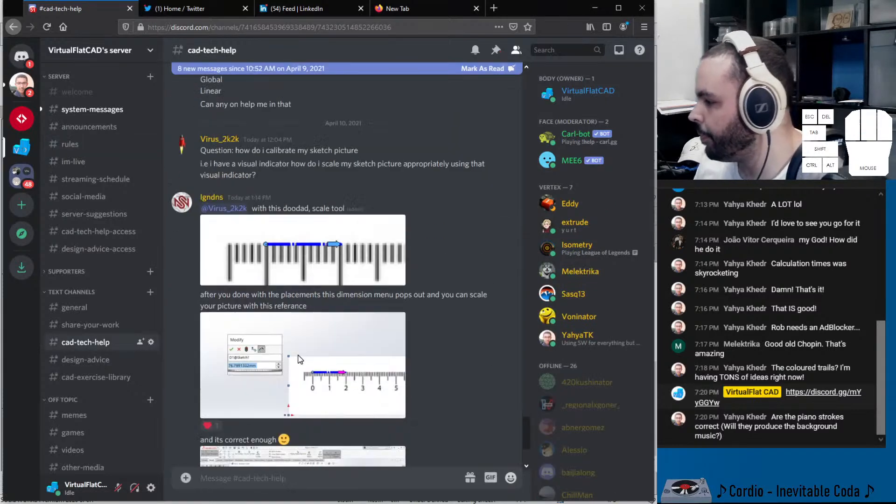
{"action": "scroll", "coordinate": [300, 360], "scroll_direction": "down", "scroll_amount": 1}
{"action": "scroll", "coordinate": [300, 357], "scroll_direction": "up", "scroll_amount": 3}
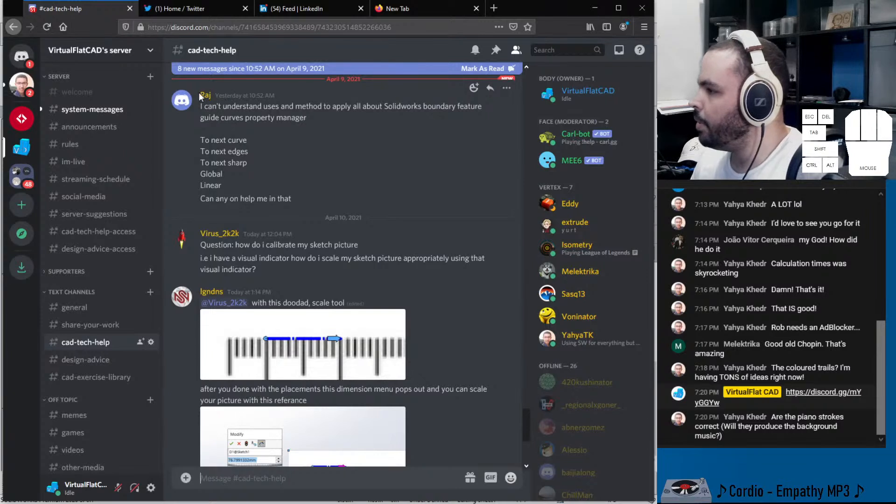
- Read the question about the SolidWorks boundary feature's guide curve options, from To next curve through Linear
{"action": "left_click_drag", "start_coordinate": [325, 110], "coordinate": [333, 107]}
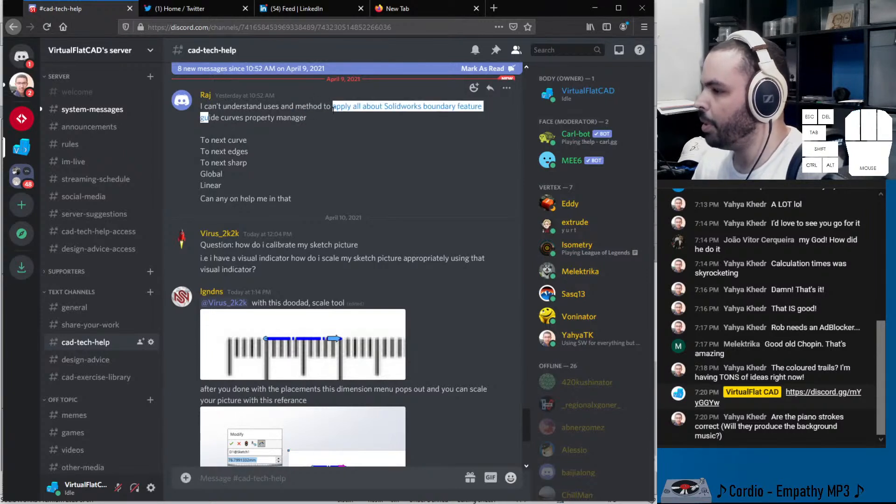
{"action": "left_click", "coordinate": [246, 115]}
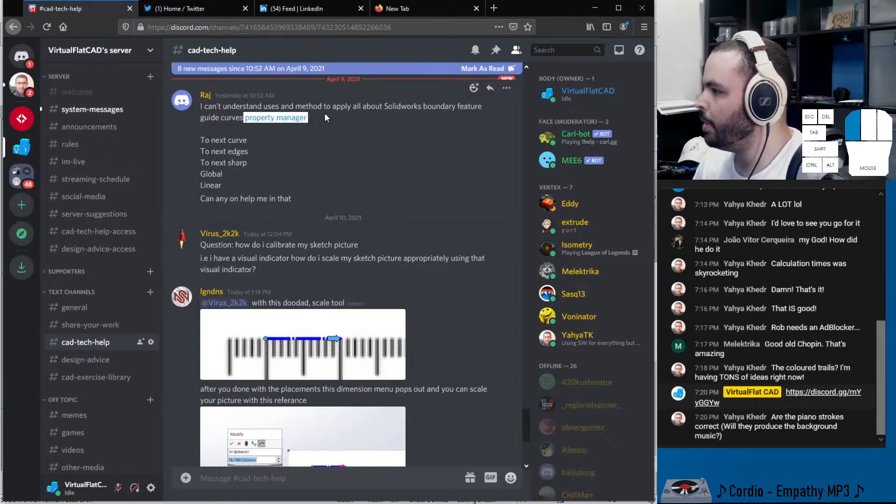
{"action": "left_click_drag", "start_coordinate": [243, 117], "coordinate": [336, 106]}
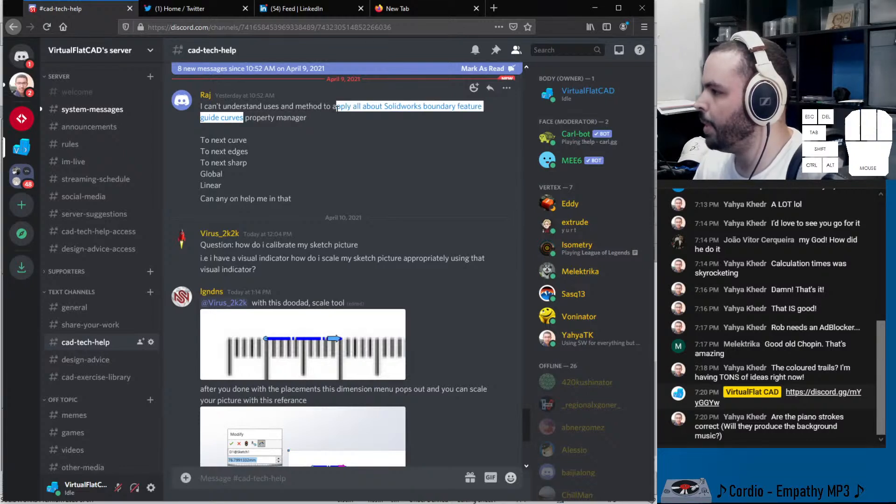
{"action": "left_click_drag", "start_coordinate": [204, 140], "coordinate": [250, 163]}
{"action": "left_click_drag", "start_coordinate": [208, 174], "coordinate": [245, 199]}
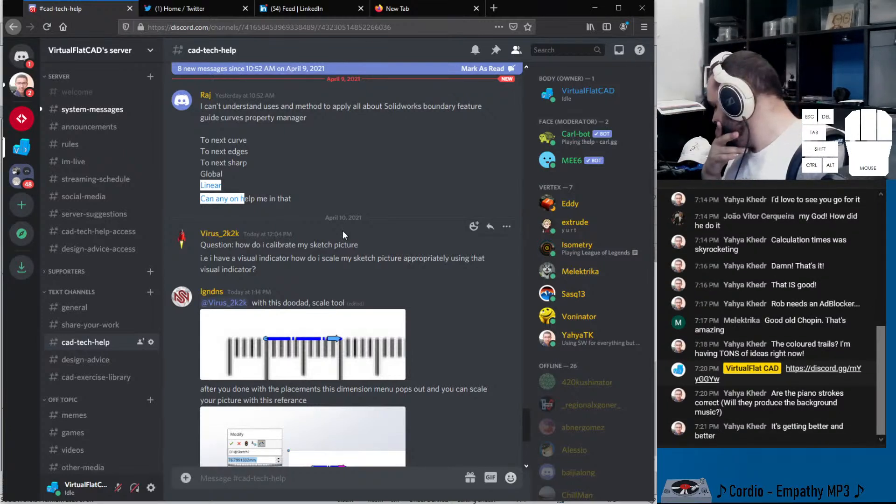
{"action": "left_click", "coordinate": [304, 209]}
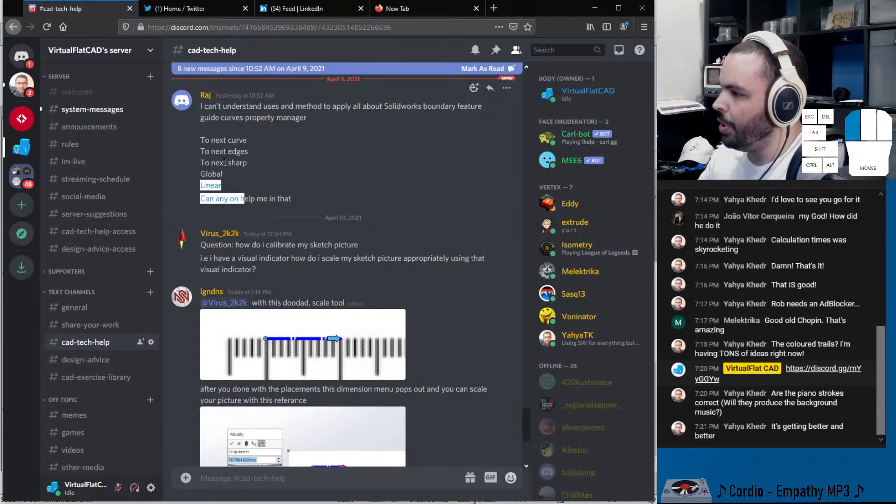
{"action": "left_click_drag", "start_coordinate": [210, 140], "coordinate": [273, 205]}
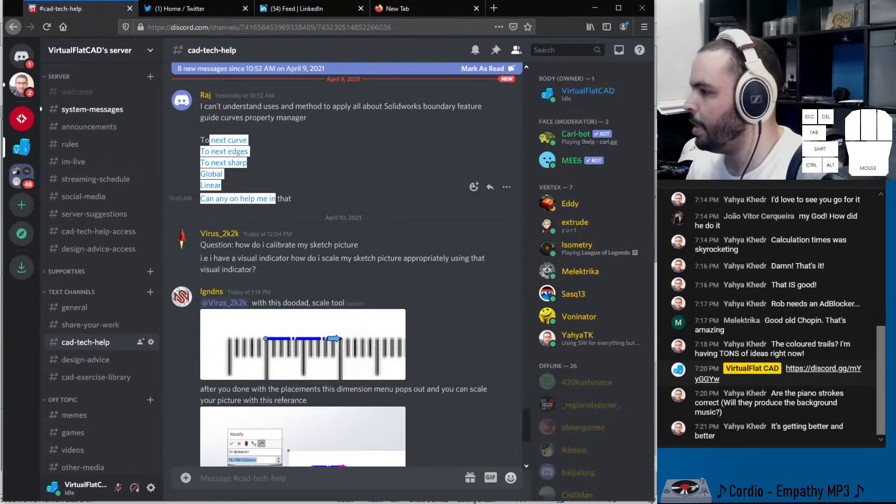
{"action": "left_click_drag", "start_coordinate": [292, 199], "coordinate": [207, 107]}
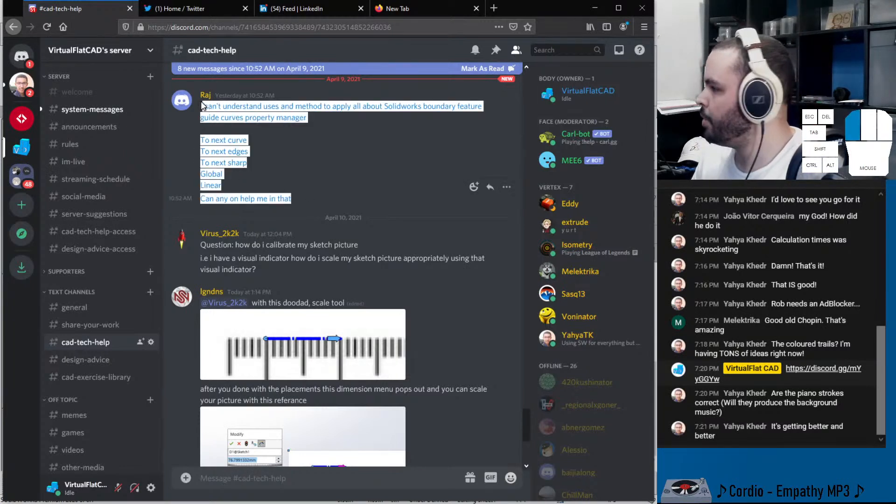
{"action": "left_click", "coordinate": [375, 172]}
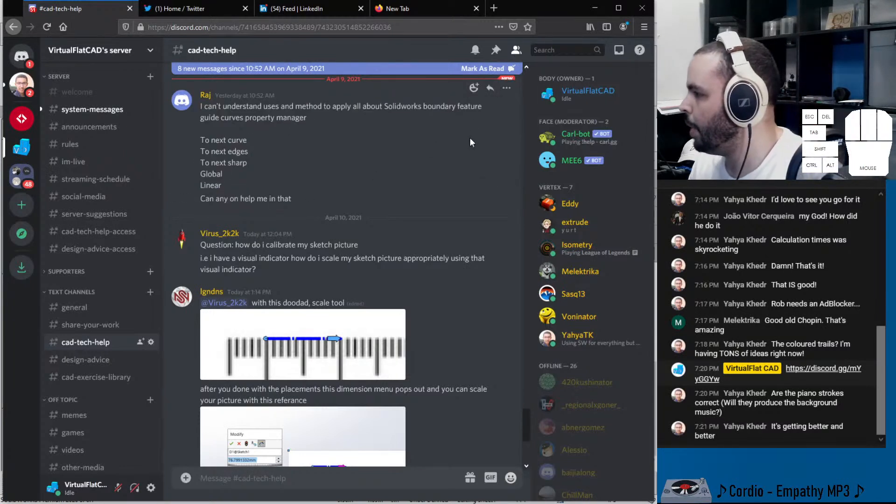
- React to the boundary feature question with the server's teapot emoji
{"action": "left_click", "coordinate": [473, 90]}
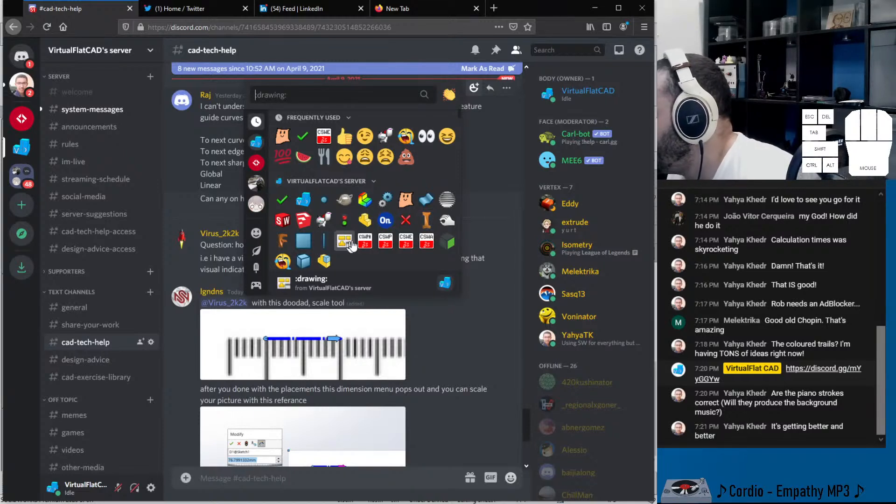
{"action": "left_click", "coordinate": [343, 205]}
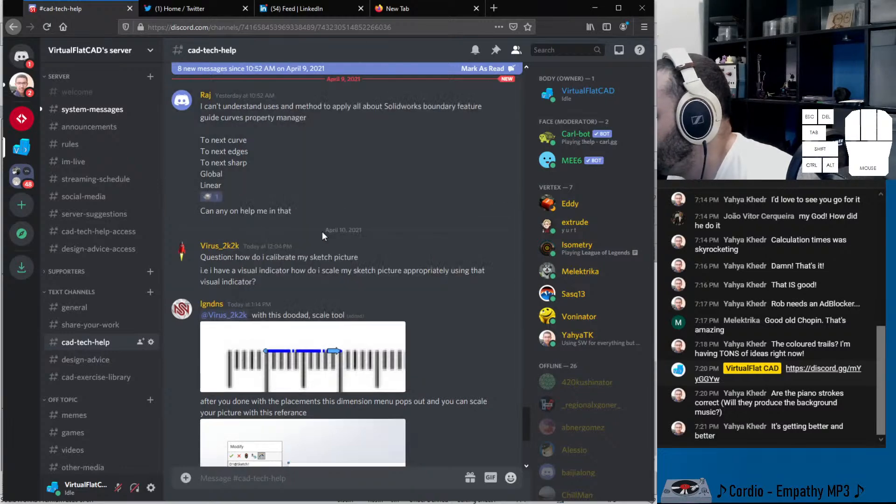
- Read the question on calibrating a sketch picture and scaling it with a visual indicator
{"action": "scroll", "coordinate": [262, 212], "scroll_direction": "down", "scroll_amount": 5}
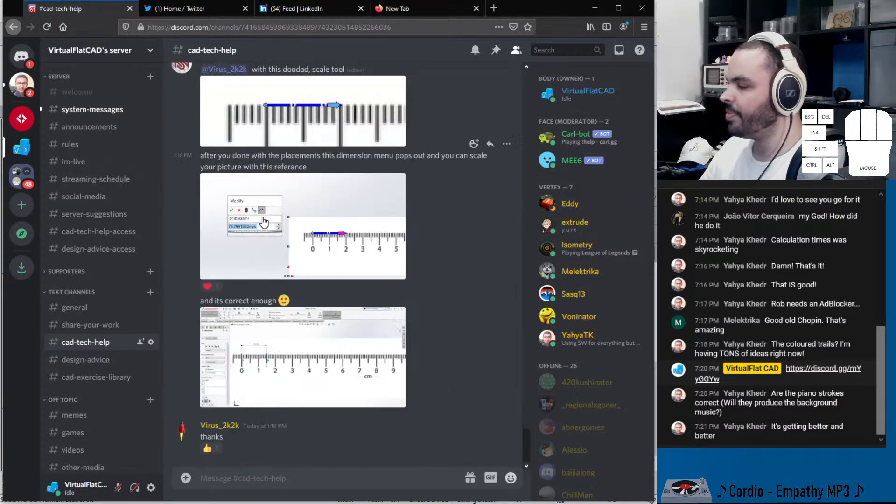
{"action": "scroll", "coordinate": [267, 213], "scroll_direction": "up", "scroll_amount": 3}
{"action": "scroll", "coordinate": [343, 204], "scroll_direction": "down", "scroll_amount": 3}
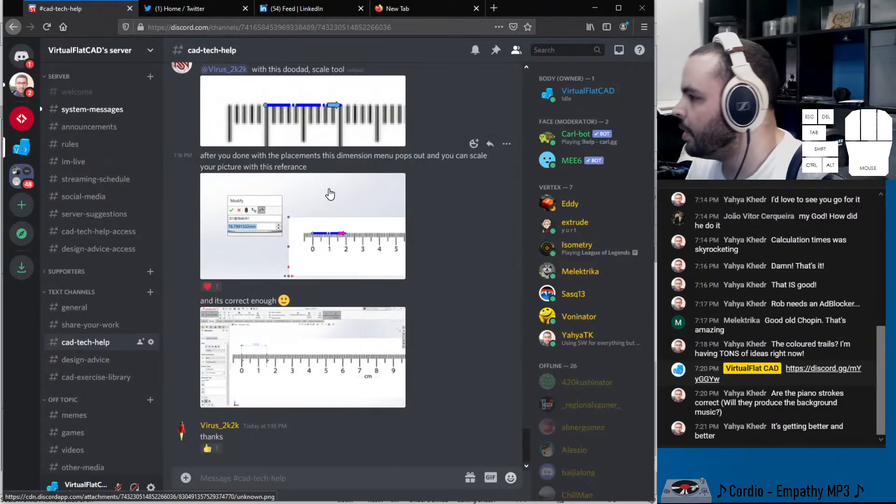
{"action": "scroll", "coordinate": [330, 200], "scroll_direction": "up", "scroll_amount": 1}
{"action": "scroll", "coordinate": [255, 149], "scroll_direction": "up", "scroll_amount": 2}
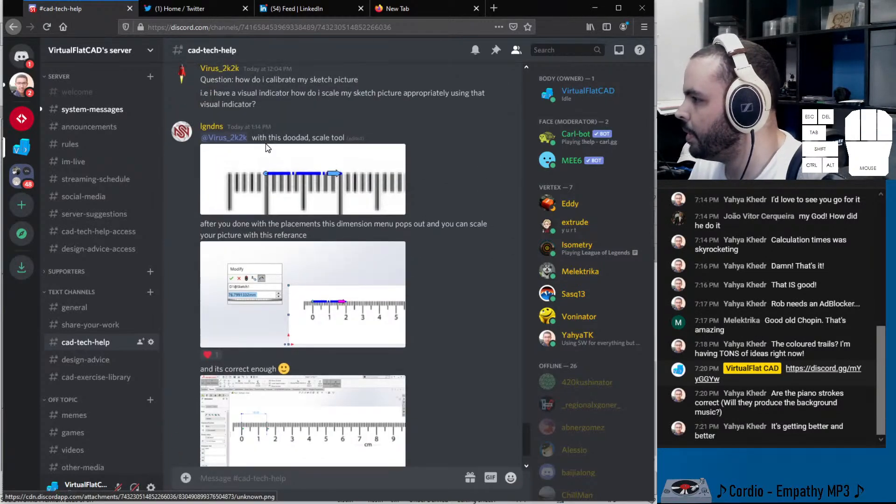
{"action": "left_click_drag", "start_coordinate": [202, 206], "coordinate": [360, 212]}
{"action": "left_click", "coordinate": [205, 219]}
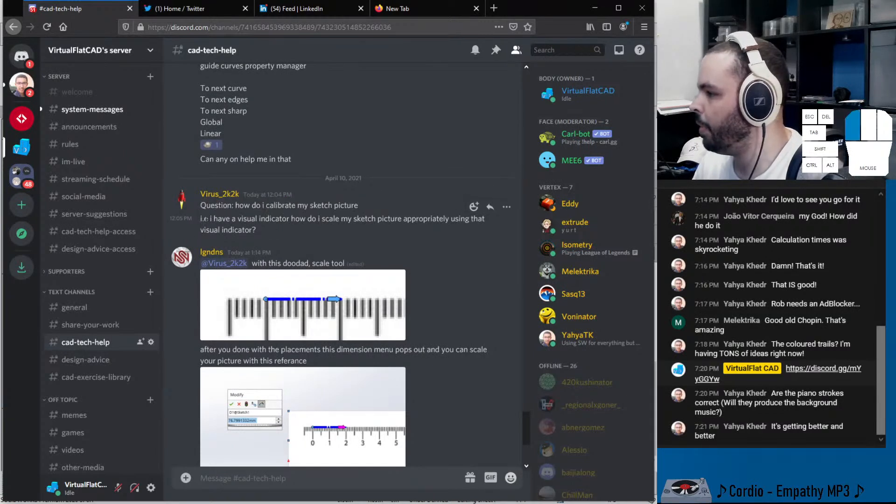
{"action": "left_click_drag", "start_coordinate": [326, 218], "coordinate": [447, 219]}
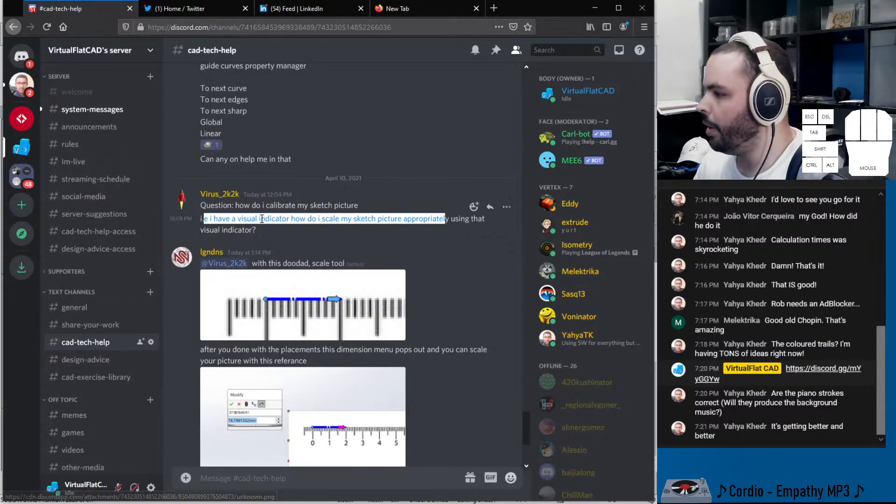
- Examine the scale tool reply on sketch picture calibration, including its ruler screenshots, dimension menu explanation and heart reaction
{"action": "scroll", "coordinate": [272, 227], "scroll_direction": "down", "scroll_amount": 2}
{"action": "left_click", "coordinate": [257, 198]}
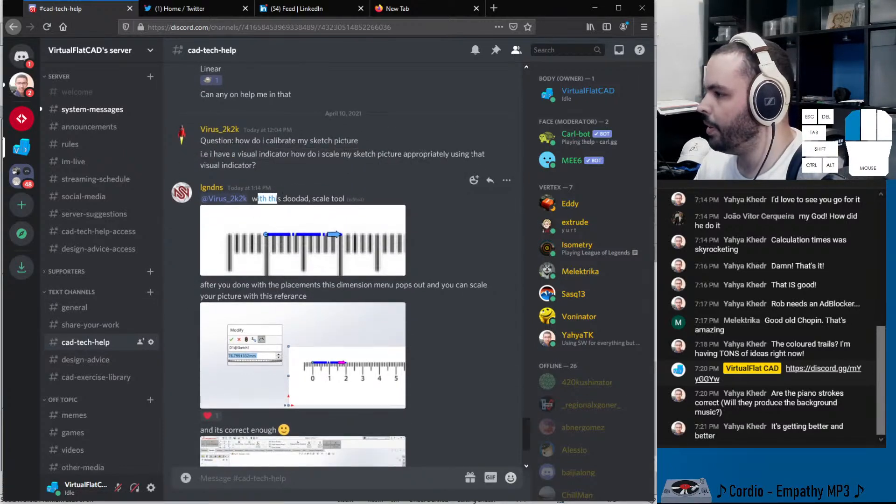
{"action": "left_click_drag", "start_coordinate": [316, 199], "coordinate": [355, 206]}
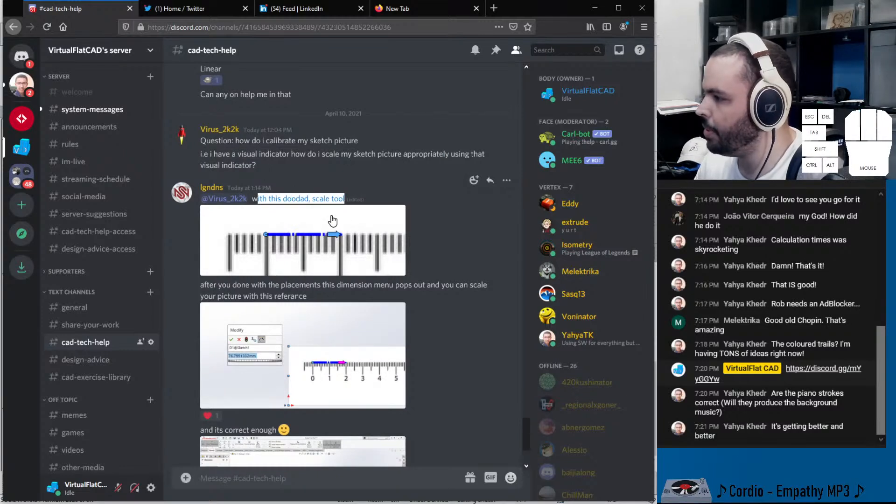
{"action": "left_click_drag", "start_coordinate": [222, 285], "coordinate": [389, 284]}
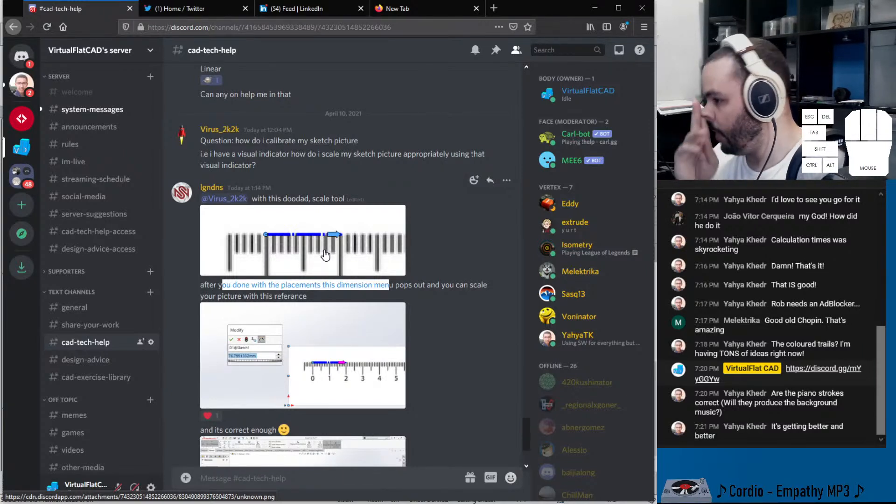
{"action": "left_click", "coordinate": [358, 277]}
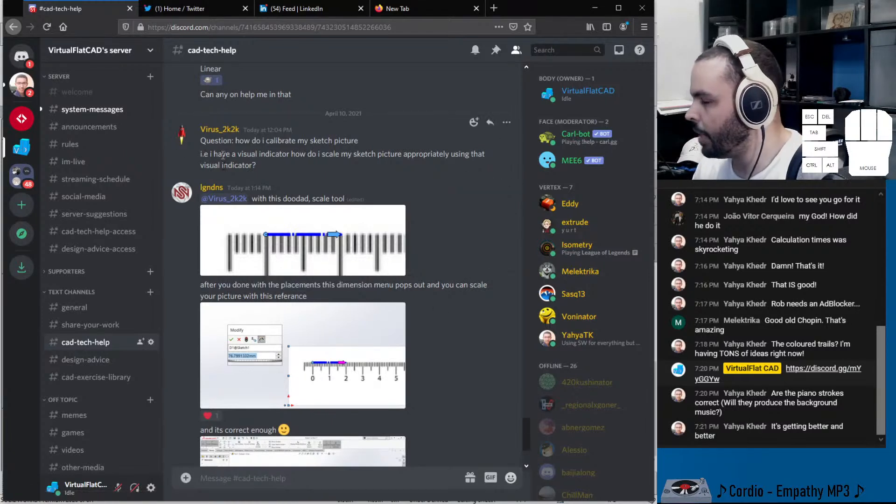
{"action": "scroll", "coordinate": [244, 294], "scroll_direction": "down", "scroll_amount": 3}
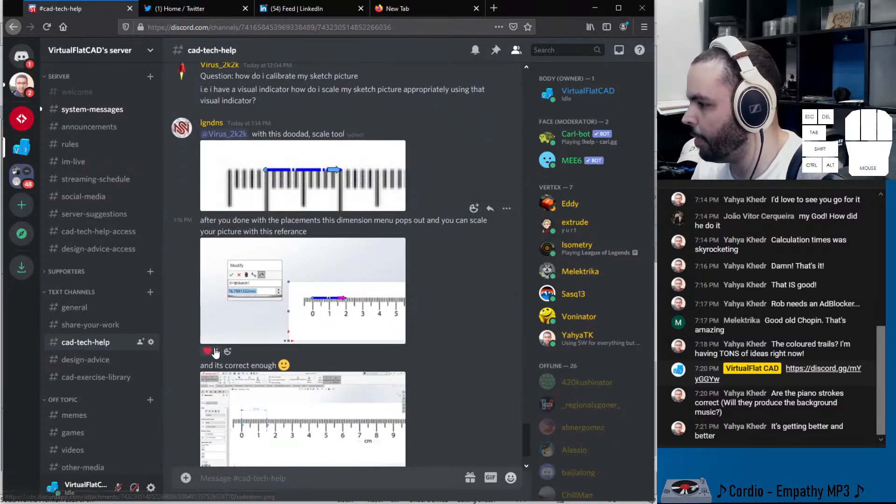
{"action": "mouse_move", "coordinate": [215, 351]}
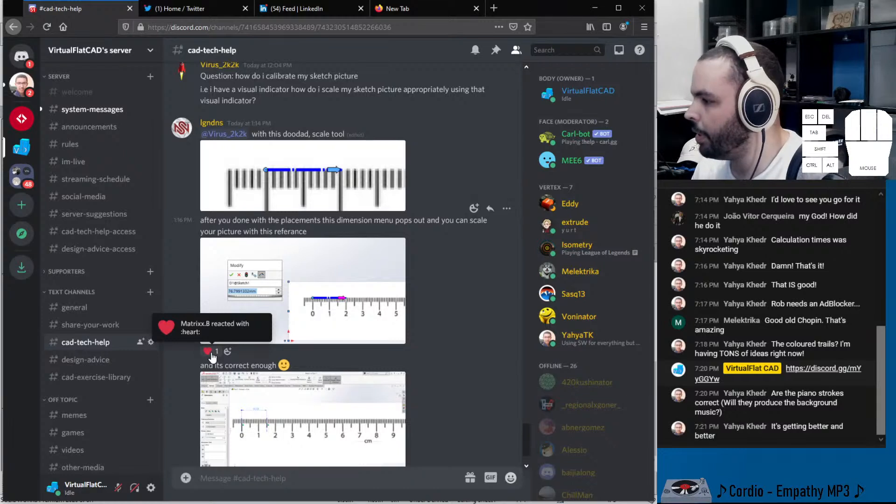
{"action": "scroll", "coordinate": [208, 373], "scroll_direction": "down", "scroll_amount": 3}
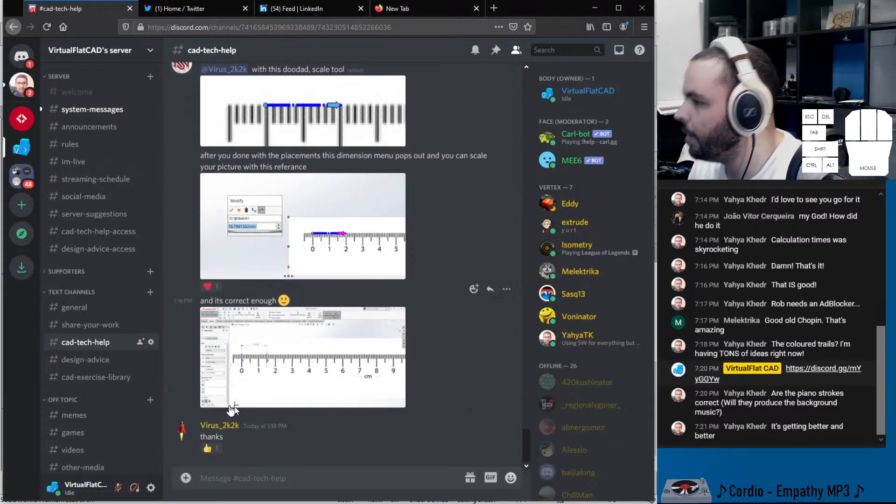
{"action": "scroll", "coordinate": [268, 353], "scroll_direction": "up", "scroll_amount": 3}
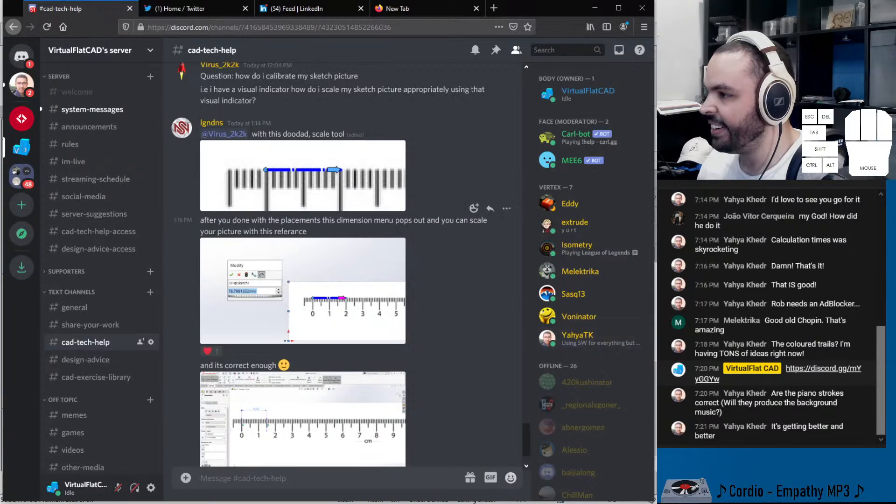
- Open the Autodesk Inventor Mola de Torção animation video shared in the general channel on YouTube, accepting the external link
{"action": "left_click", "coordinate": [74, 308]}
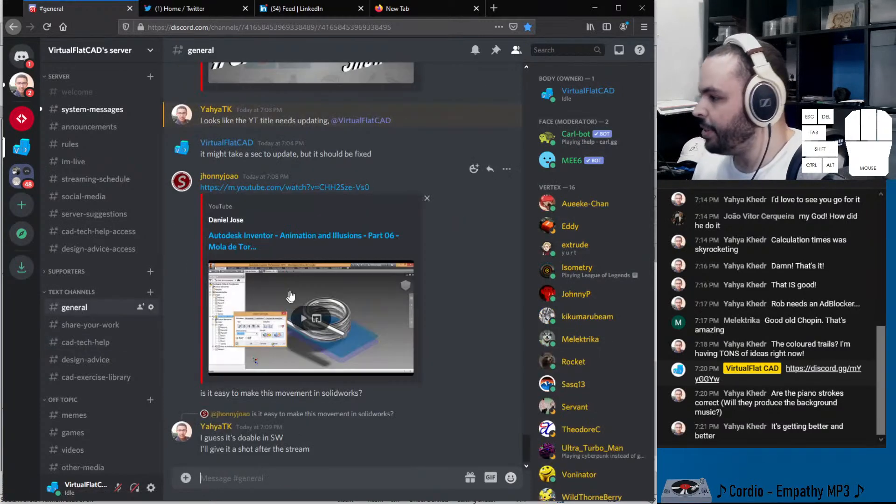
{"action": "left_click", "coordinate": [294, 241]}
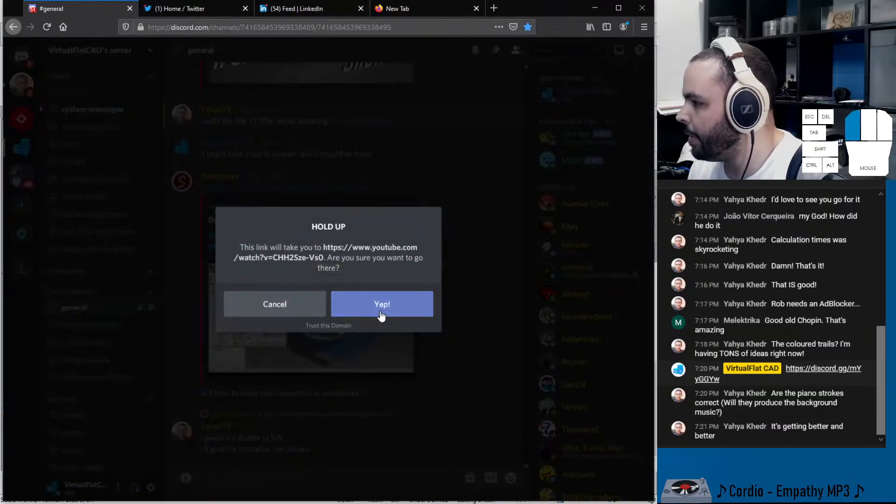
{"action": "left_click", "coordinate": [350, 311]}
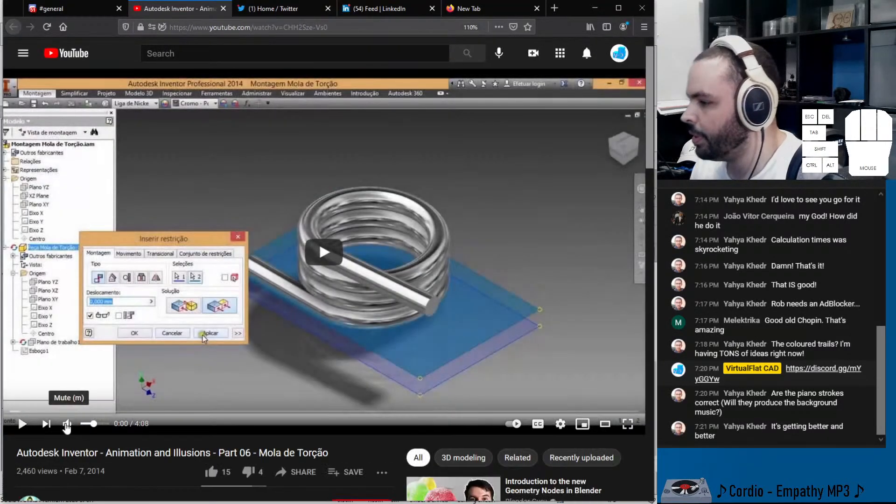
- Play the Mola de Torção video muted and skim its parameter table, circle profile sketch and coil modelling up to about 2:00
{"action": "left_click", "coordinate": [68, 423]}
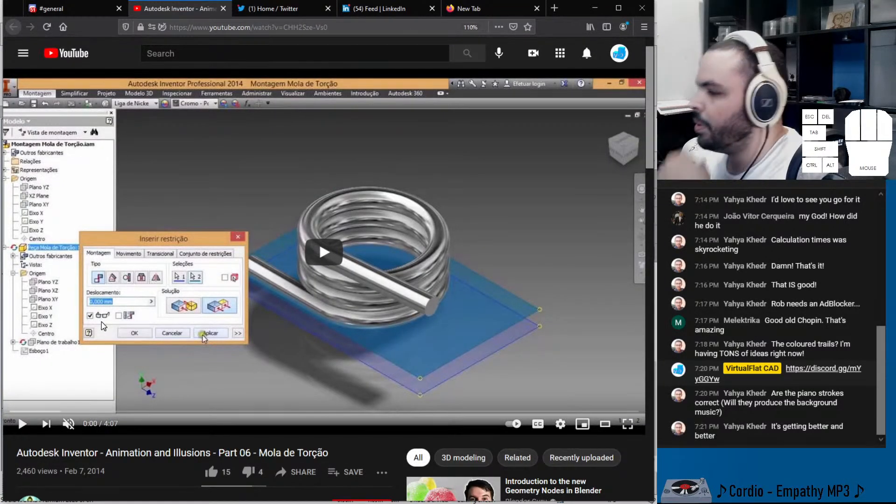
{"action": "left_click", "coordinate": [22, 423]}
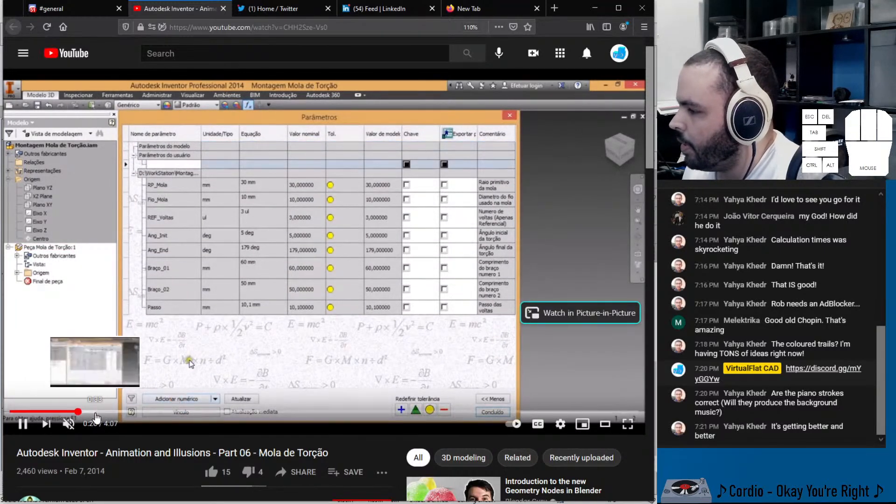
{"action": "left_click", "coordinate": [148, 412]}
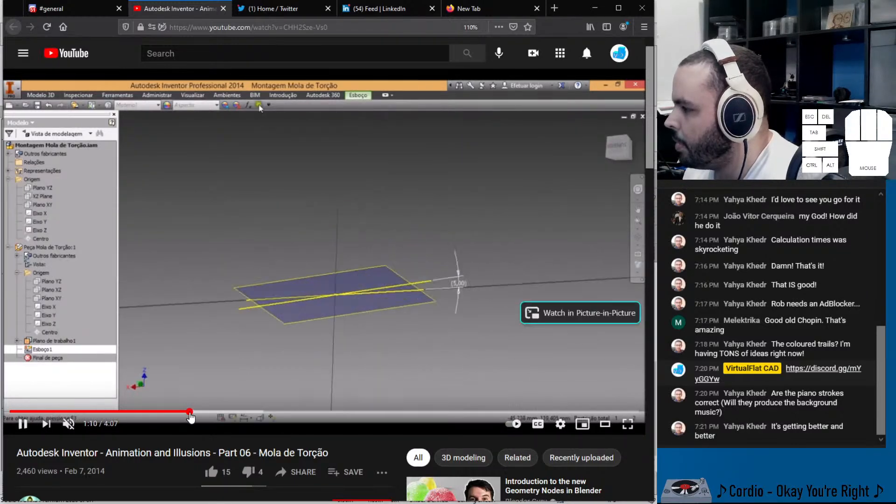
{"action": "left_click", "coordinate": [193, 412]}
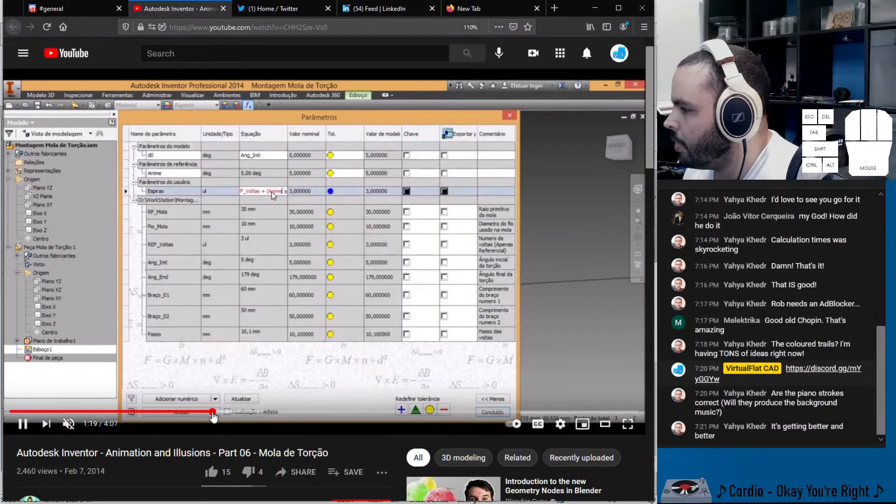
{"action": "left_click", "coordinate": [236, 414]}
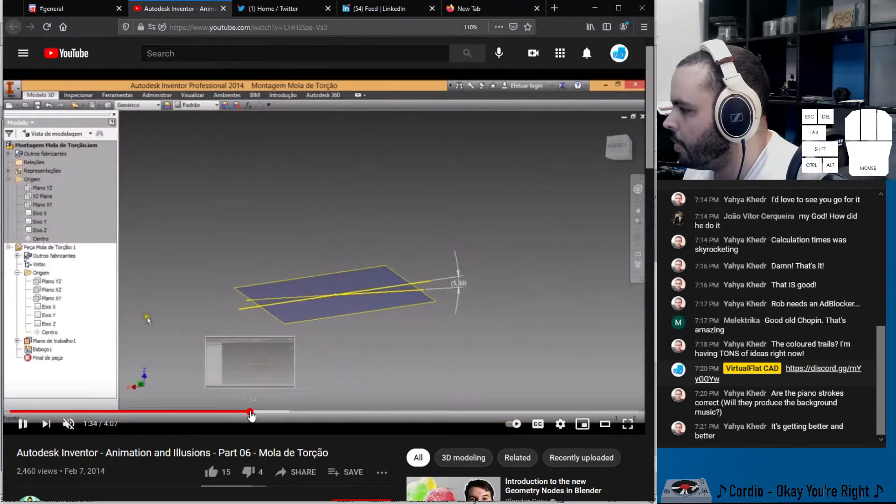
{"action": "left_click", "coordinate": [263, 414]}
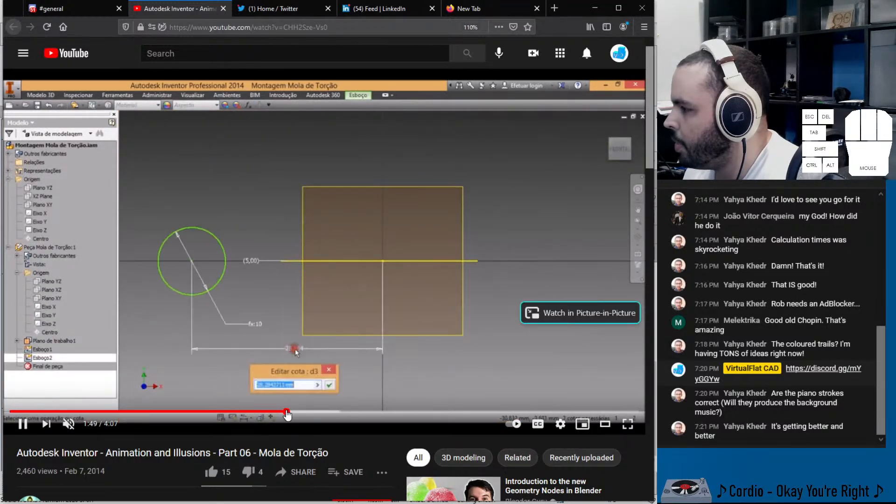
{"action": "left_click", "coordinate": [303, 414]}
{"action": "left_click", "coordinate": [311, 413]}
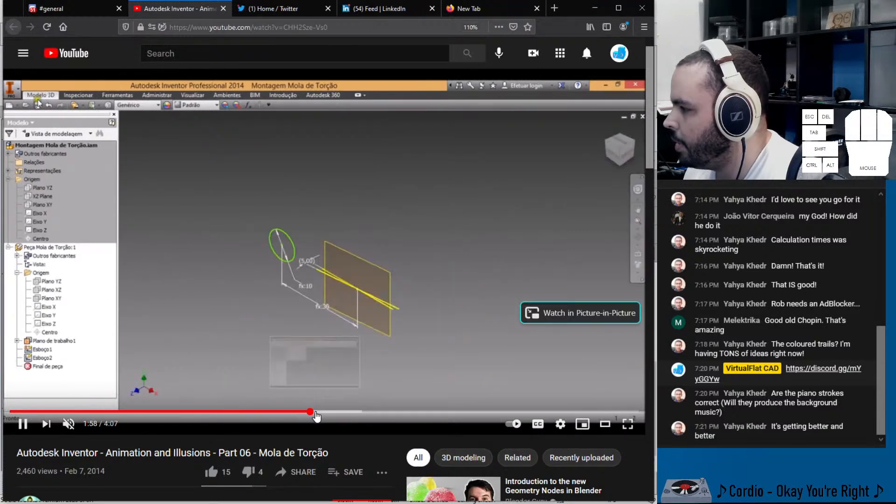
{"action": "left_click", "coordinate": [329, 413]}
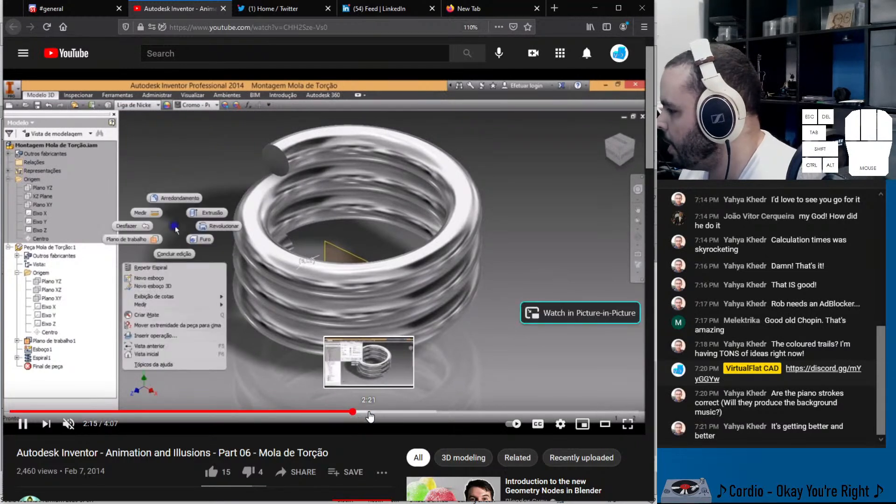
- Skim the rest of the video, covering the arm extrusion, assembly constraints and angle drive settings, and go back from the autoplayed Blender video
{"action": "left_click", "coordinate": [370, 416]}
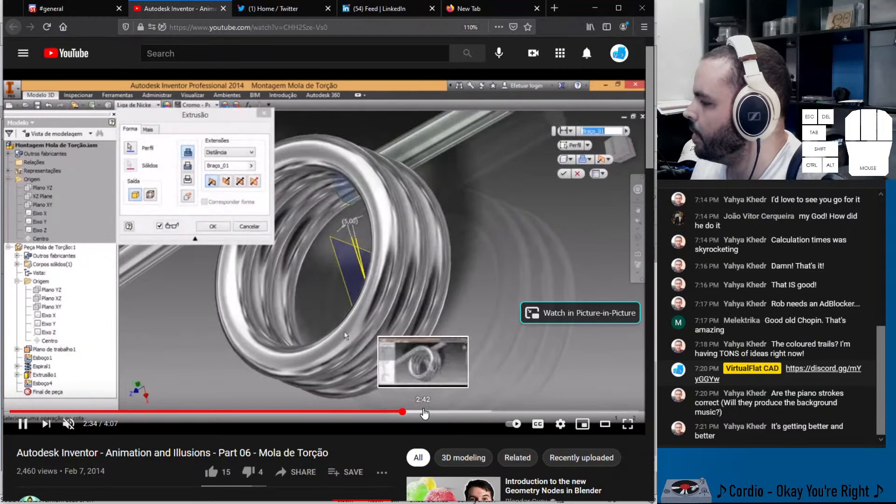
{"action": "left_click", "coordinate": [462, 413]}
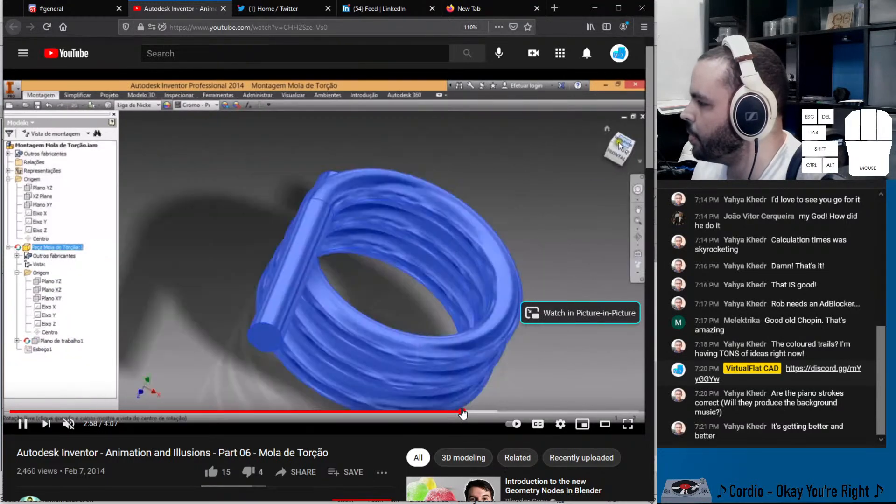
{"action": "left_click", "coordinate": [477, 413]}
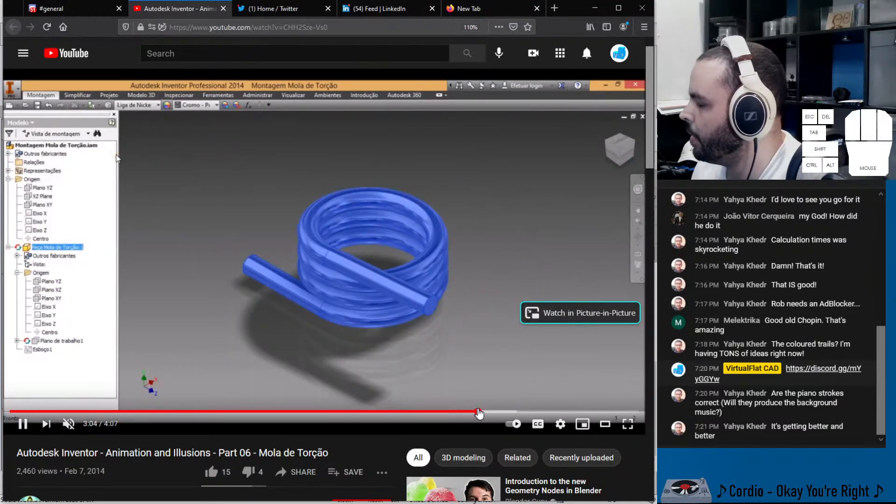
{"action": "left_click", "coordinate": [511, 412]}
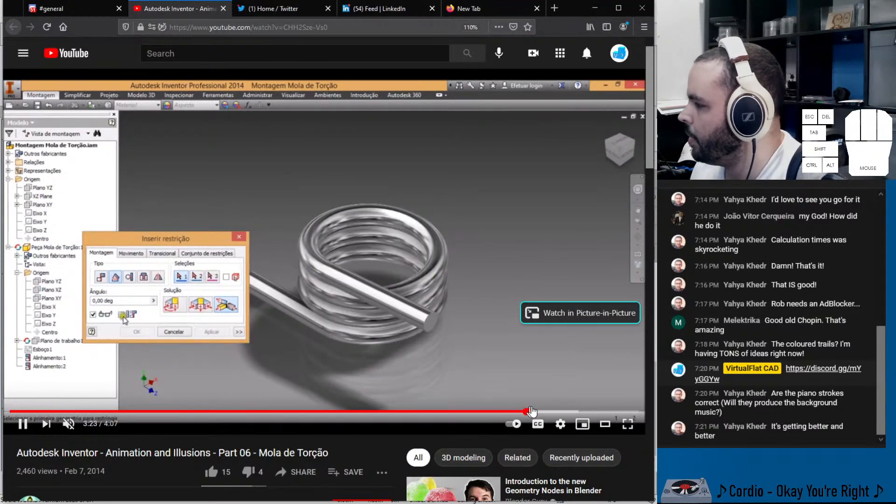
{"action": "left_click", "coordinate": [540, 411]}
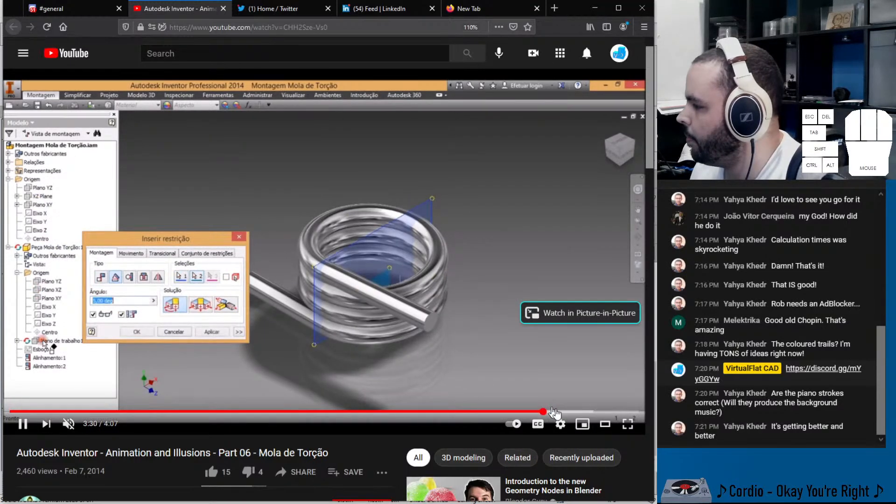
{"action": "left_click", "coordinate": [556, 413]}
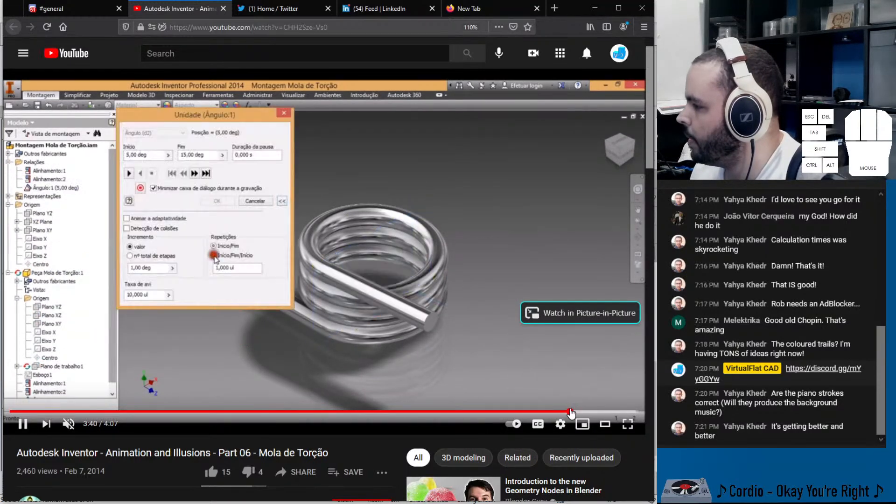
{"action": "left_click", "coordinate": [582, 412]}
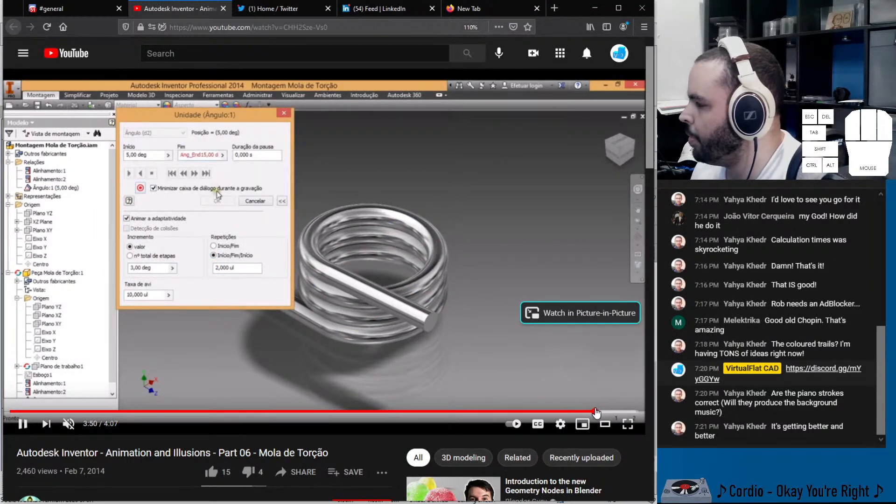
{"action": "left_click", "coordinate": [597, 412]}
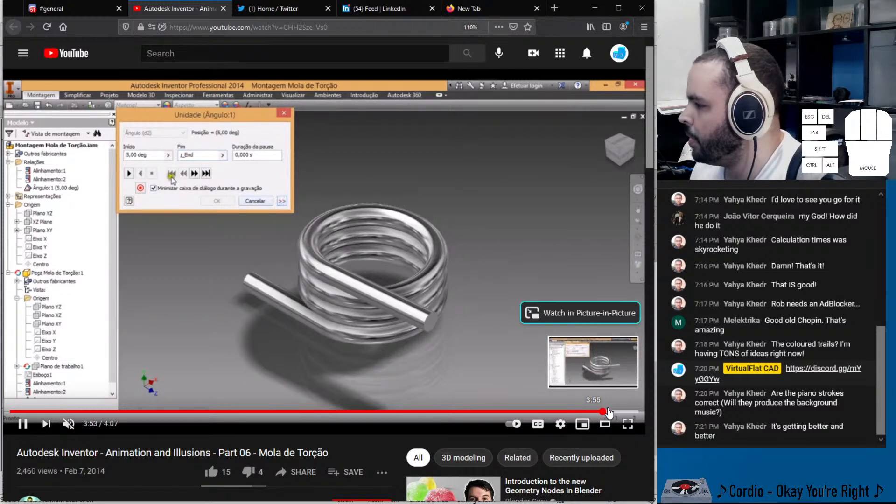
{"action": "left_click", "coordinate": [616, 411]}
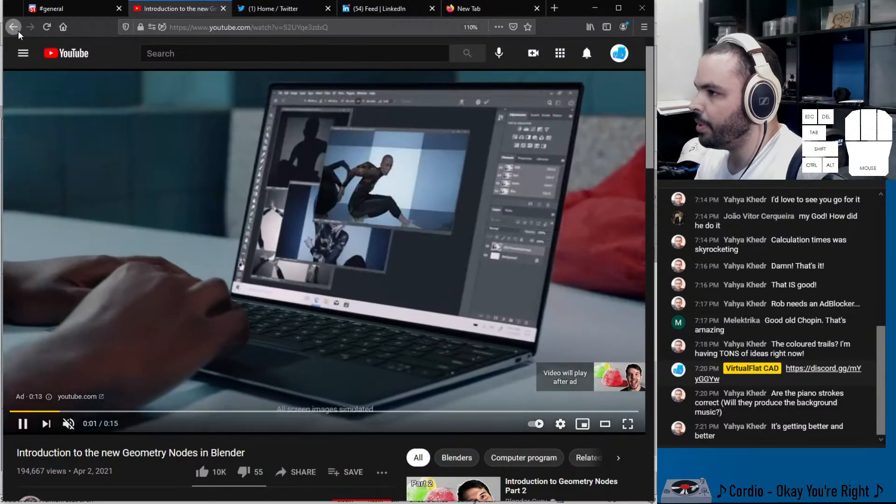
{"action": "left_click", "coordinate": [14, 27]}
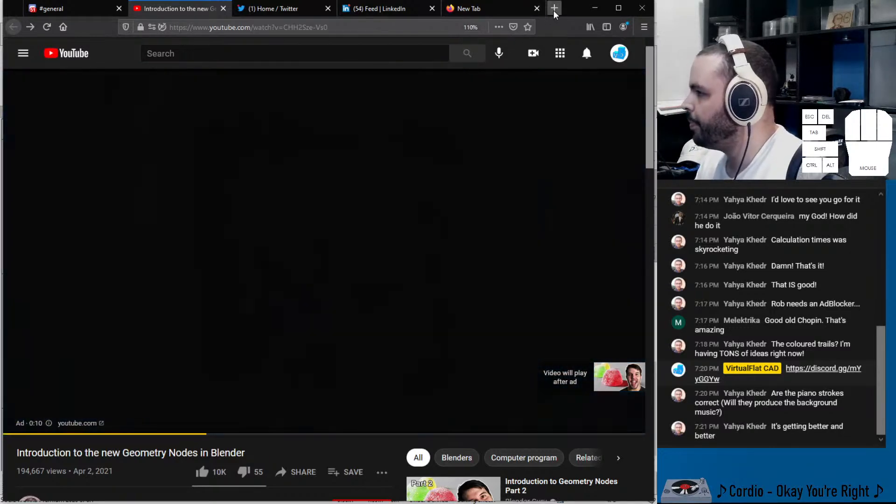
- Search the web for an ad blocker in a new tab and open the Firefox add-on page from the Adblock Plus site
{"action": "left_click", "coordinate": [554, 10]}
{"action": "type", "text": "adbocker"}
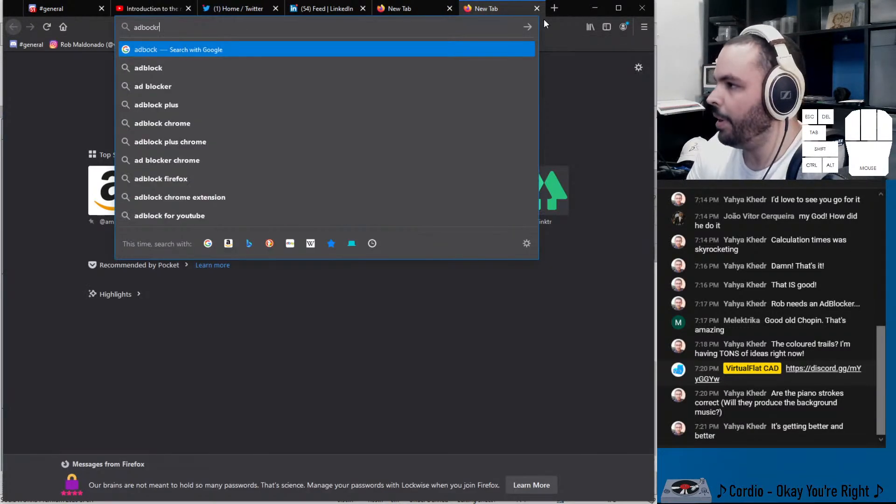
{"action": "key", "text": "Return"}
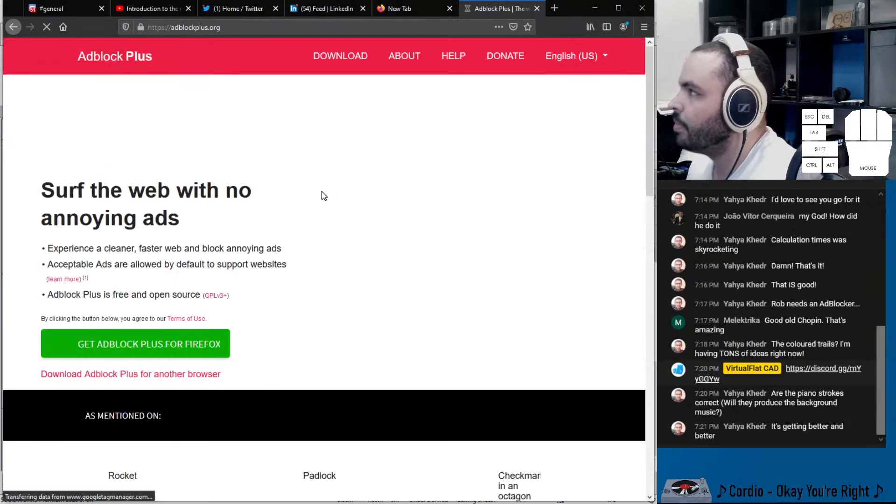
{"action": "left_click", "coordinate": [182, 341]}
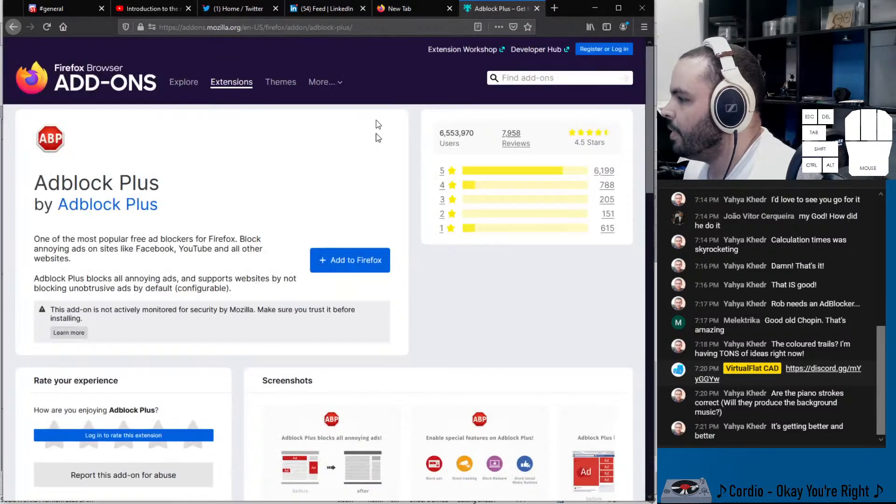
- Add Adblock Plus to Firefox with the requested permissions, acknowledge the installation, and close its welcome and add-on pages
{"action": "left_click", "coordinate": [331, 261]}
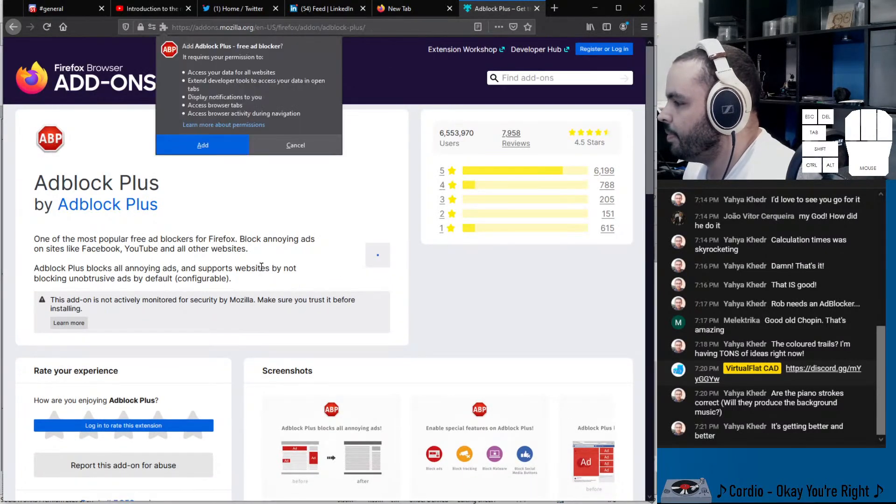
{"action": "left_click", "coordinate": [224, 147]}
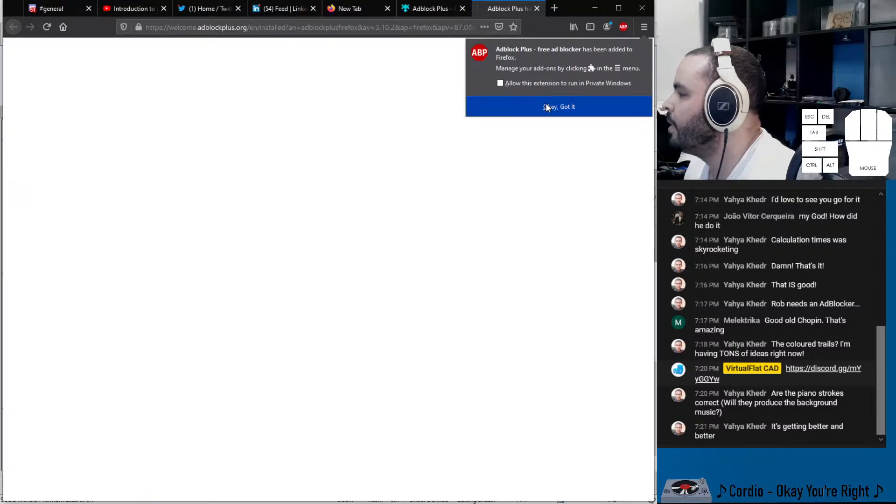
{"action": "left_click", "coordinate": [548, 105]}
{"action": "left_click", "coordinate": [536, 9]}
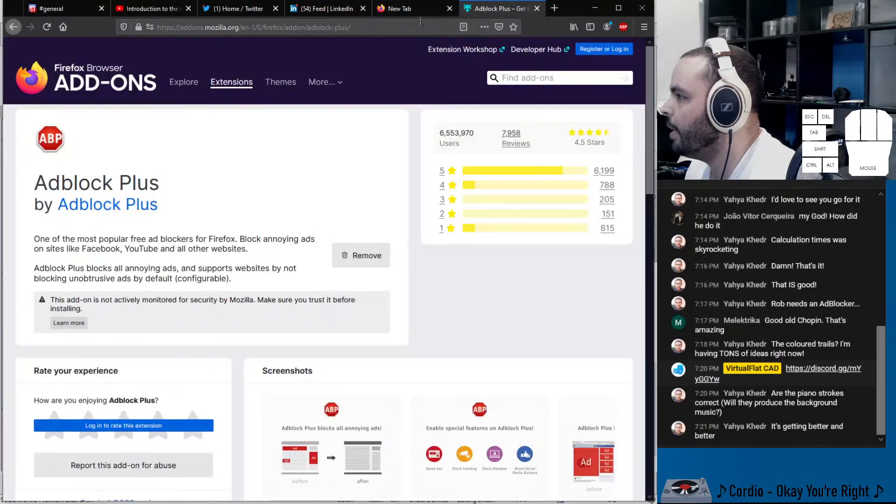
{"action": "left_click", "coordinate": [536, 9]}
- Close the Blender Geometry Nodes video and reopen the Inventor torsion spring video from its link in the Discord general channel
{"action": "left_click", "coordinate": [177, 9]}
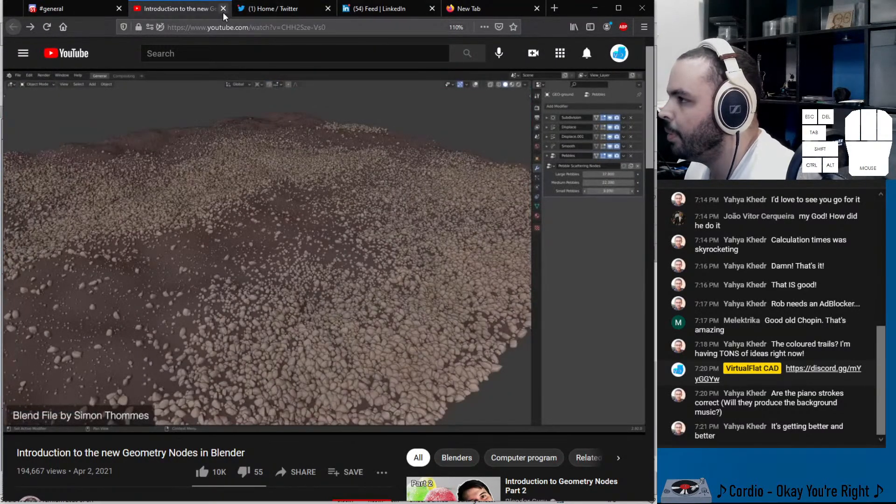
{"action": "left_click", "coordinate": [222, 8]}
{"action": "left_click", "coordinate": [66, 8]}
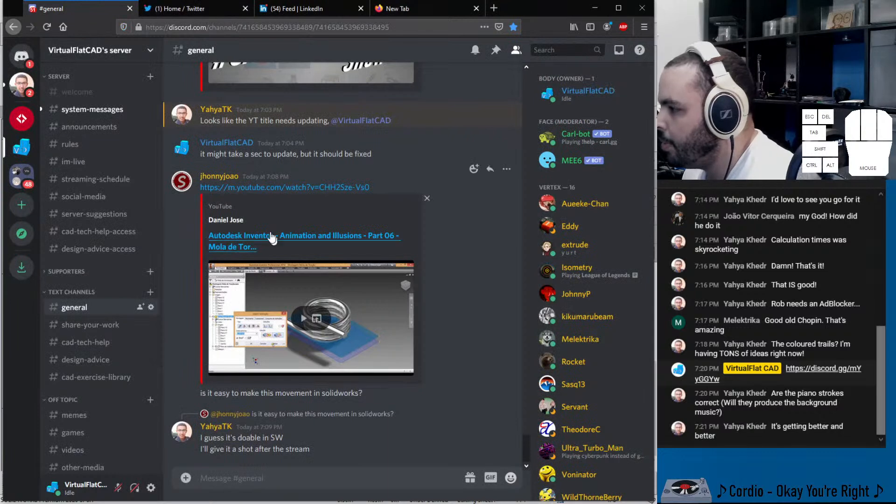
{"action": "left_click", "coordinate": [273, 189]}
{"action": "left_click", "coordinate": [191, 10]}
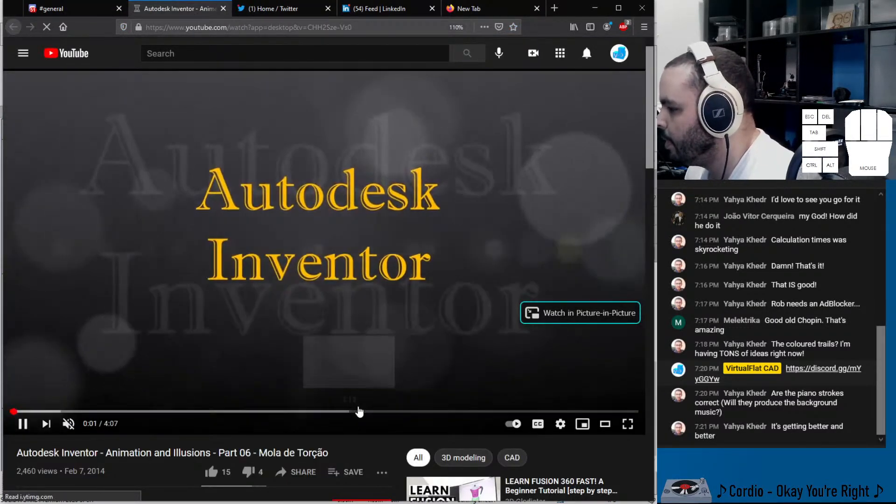
- Examine the angle constraint, drive settings and Ang_End end value in the spring video, and pause its final animation at 4:05
{"action": "left_click", "coordinate": [517, 410]}
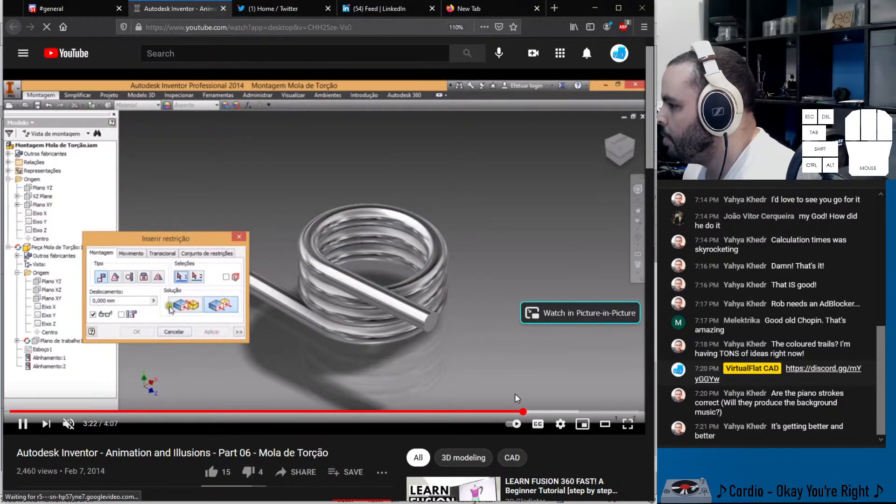
{"action": "left_click", "coordinate": [549, 411]}
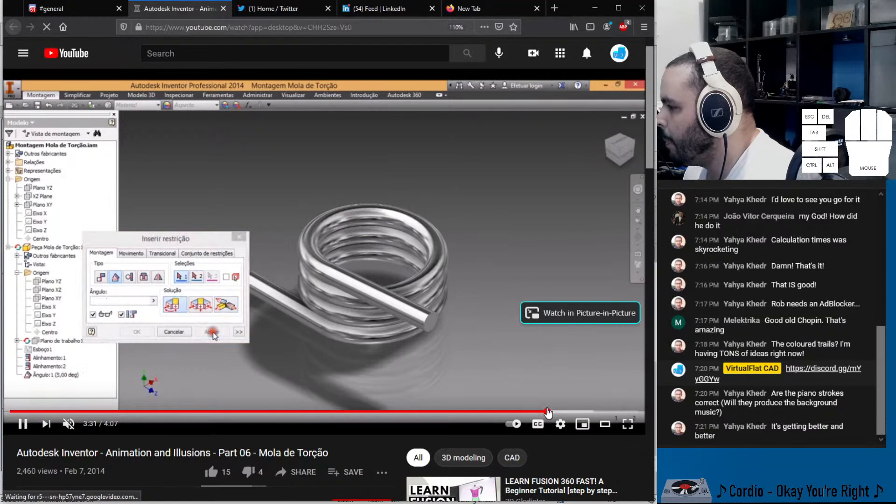
{"action": "left_click", "coordinate": [560, 411]}
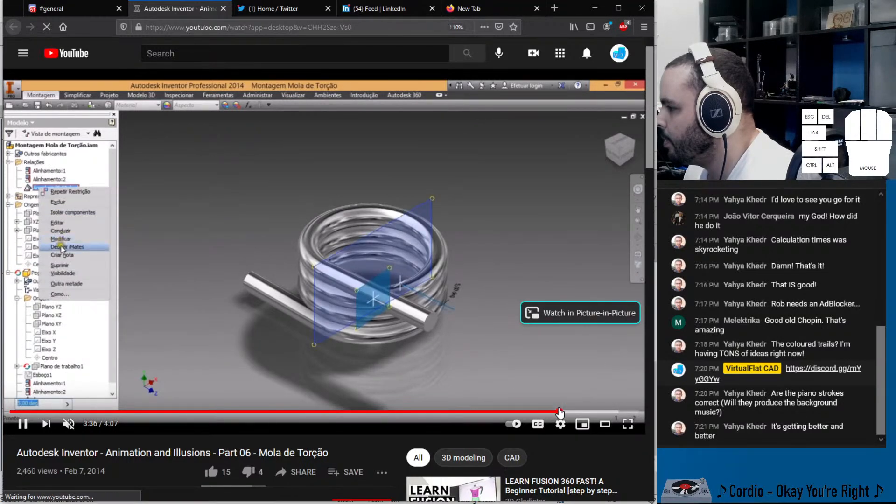
{"action": "left_click", "coordinate": [574, 411]}
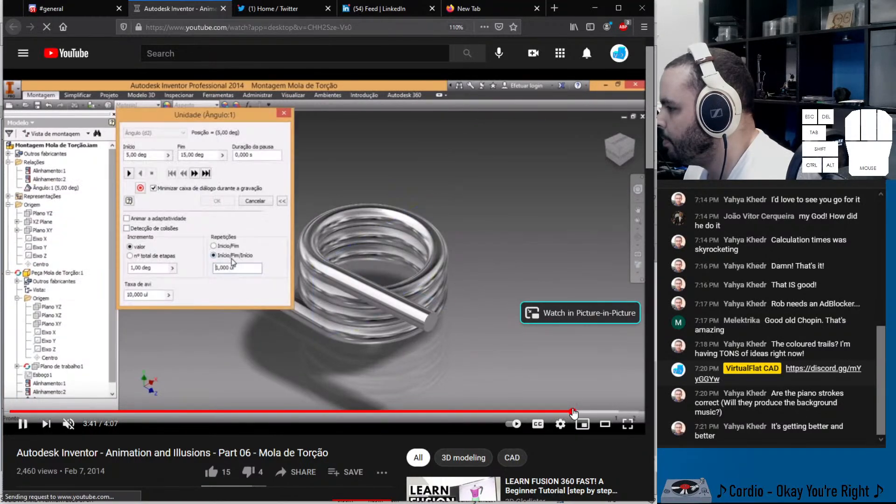
{"action": "left_click", "coordinate": [590, 411]}
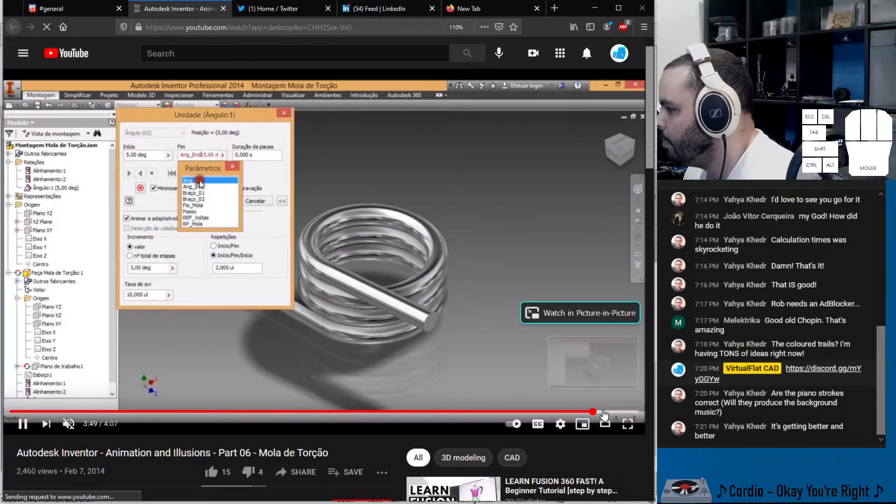
{"action": "left_click", "coordinate": [605, 412]}
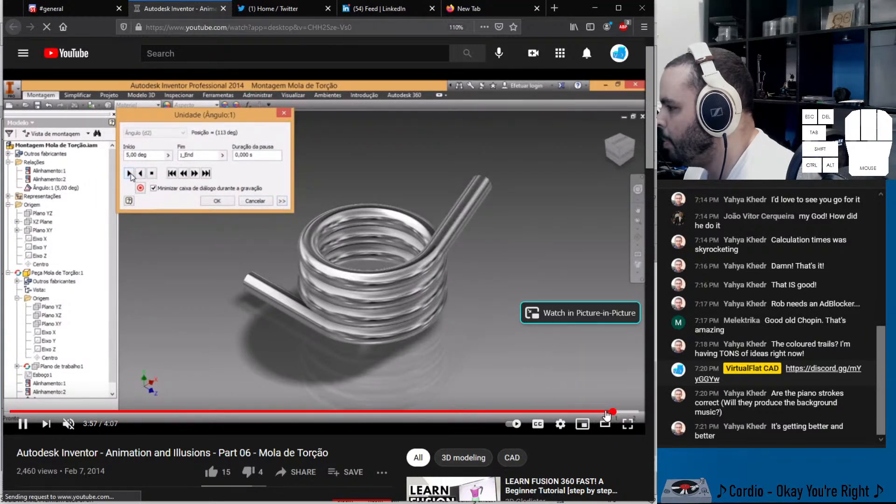
{"action": "left_click", "coordinate": [607, 412]}
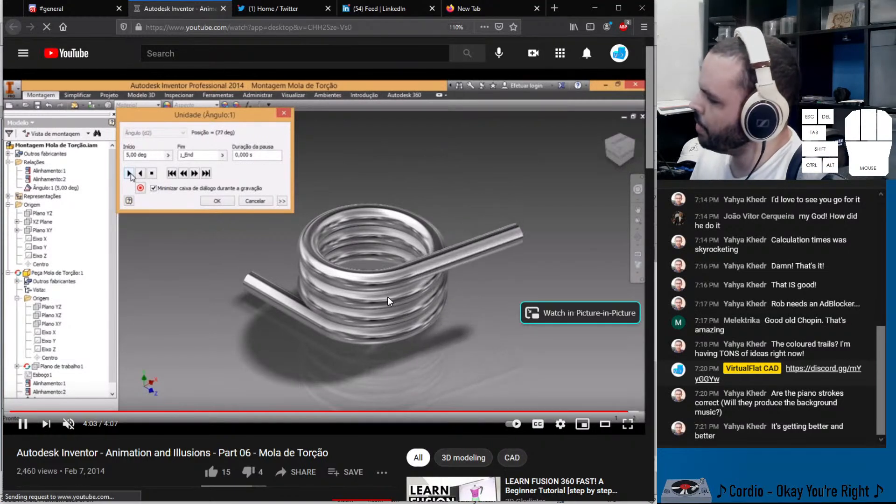
{"action": "left_click", "coordinate": [352, 294]}
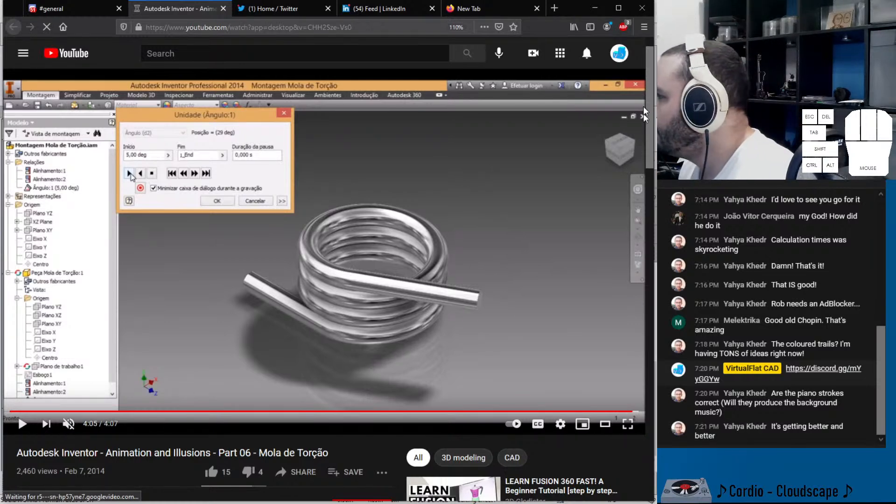
- Switch to SOLIDWORKS and create a new document from the Part template
{"action": "left_click", "coordinate": [591, 14]}
{"action": "scroll", "coordinate": [241, 226], "scroll_direction": "down", "scroll_amount": 2}
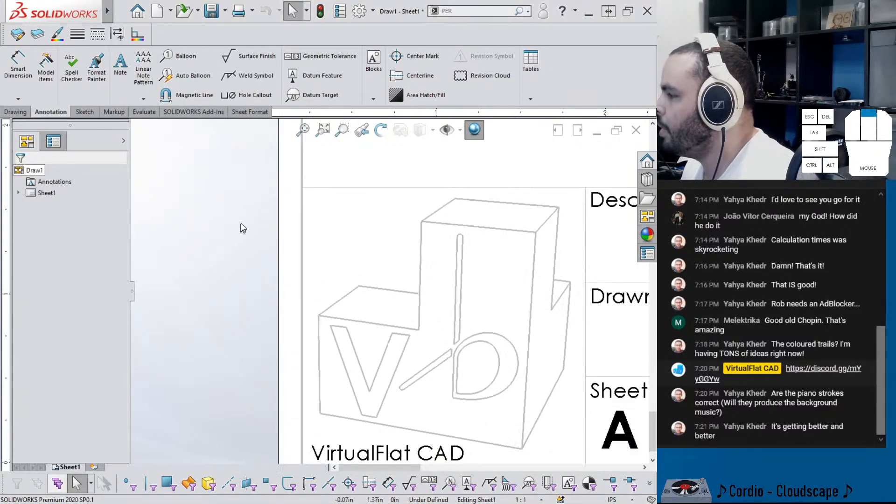
{"action": "scroll", "coordinate": [410, 224], "scroll_direction": "up", "scroll_amount": 11}
{"action": "left_click", "coordinate": [122, 10]}
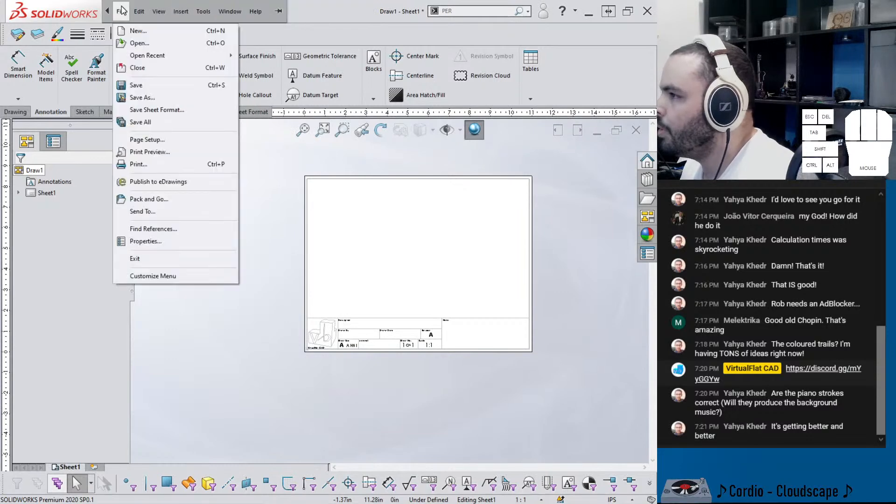
{"action": "left_click", "coordinate": [136, 29]}
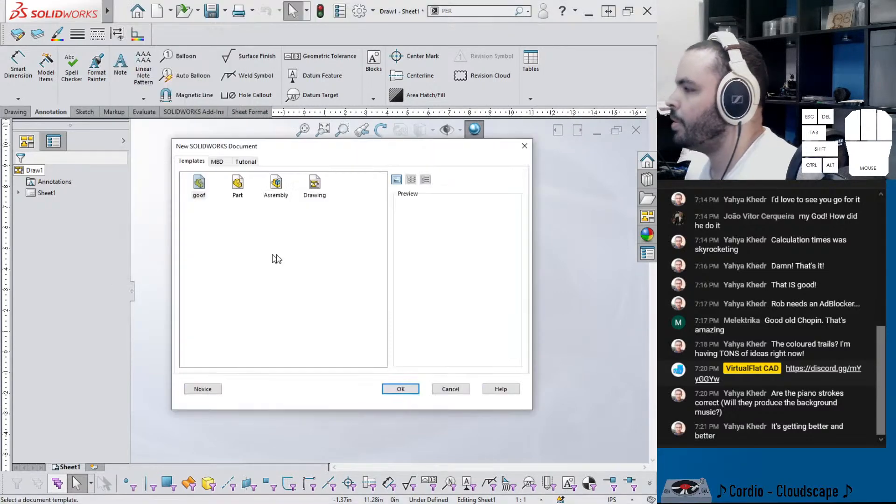
{"action": "double_click", "coordinate": [238, 185]}
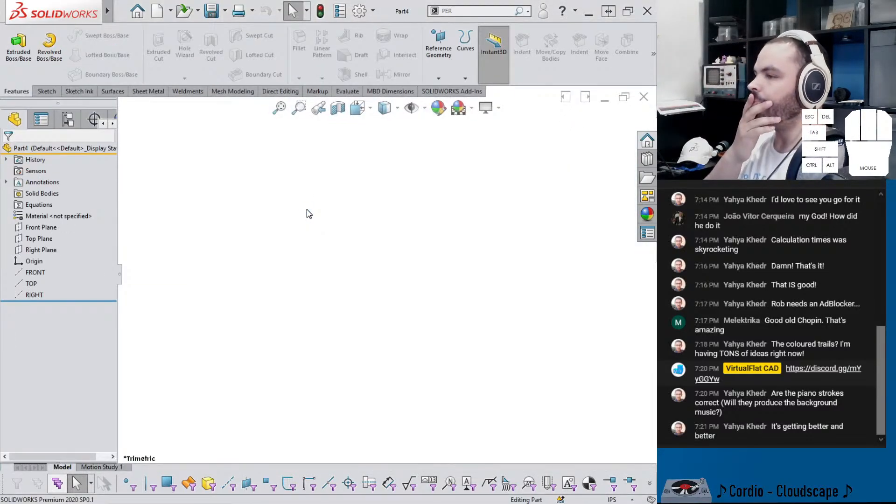
- Start a sketch on the Front Plane and draw a vertical line about 3.04 in long upward from the origin
{"action": "left_click", "coordinate": [39, 239]}
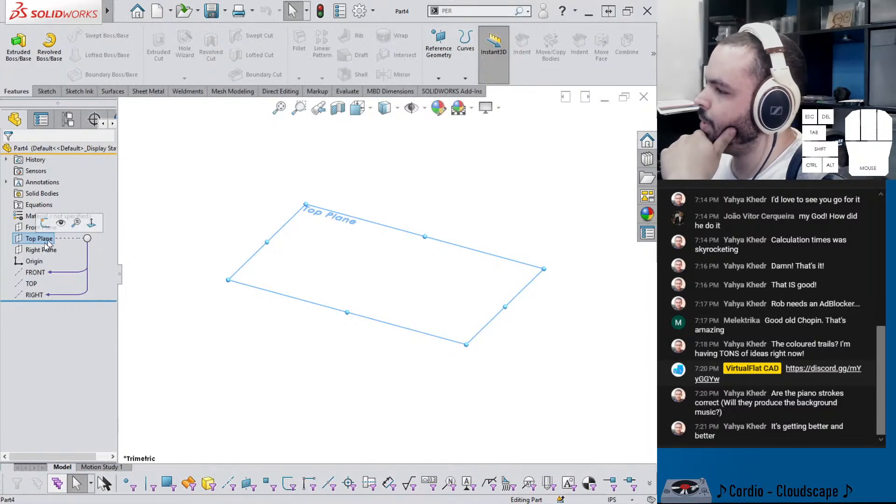
{"action": "left_click", "coordinate": [42, 227]}
{"action": "left_click", "coordinate": [63, 208]}
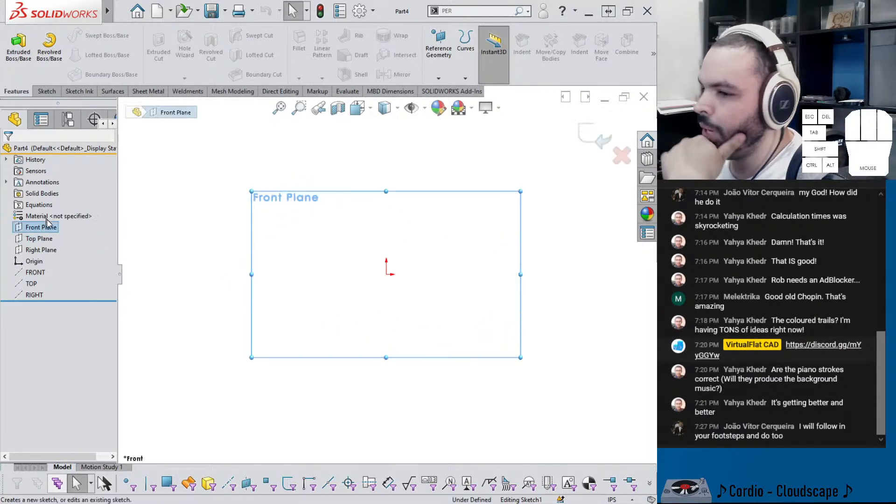
{"action": "key", "text": "l"}
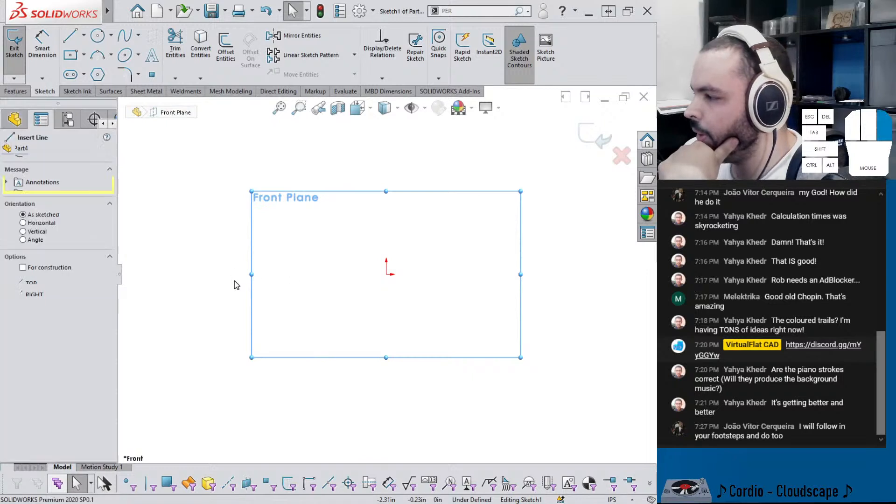
{"action": "mouse_move", "coordinate": [386, 275]}
{"action": "left_mouse_down"}
{"action": "mouse_move", "coordinate": [400, 164]}
{"action": "mouse_move", "coordinate": [387, 157]}
{"action": "left_mouse_up"}
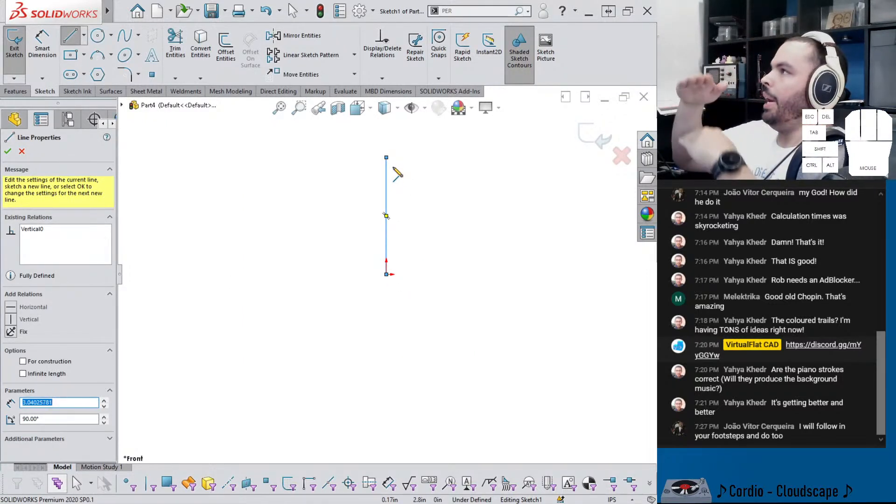
- Dimension the vertical line's length and set it to 1 in
{"action": "right_click_drag", "start_coordinate": [422, 228], "coordinate": [411, 189]}
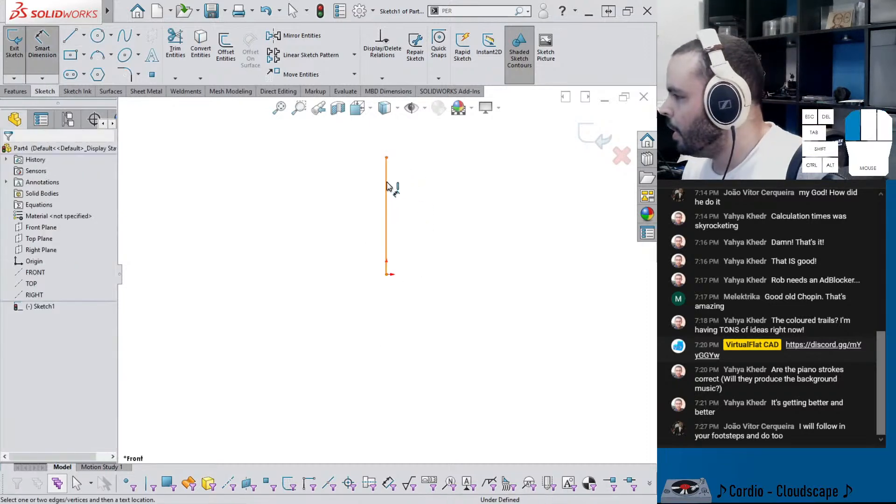
{"action": "left_click", "coordinate": [387, 187]}
{"action": "left_click", "coordinate": [356, 194]}
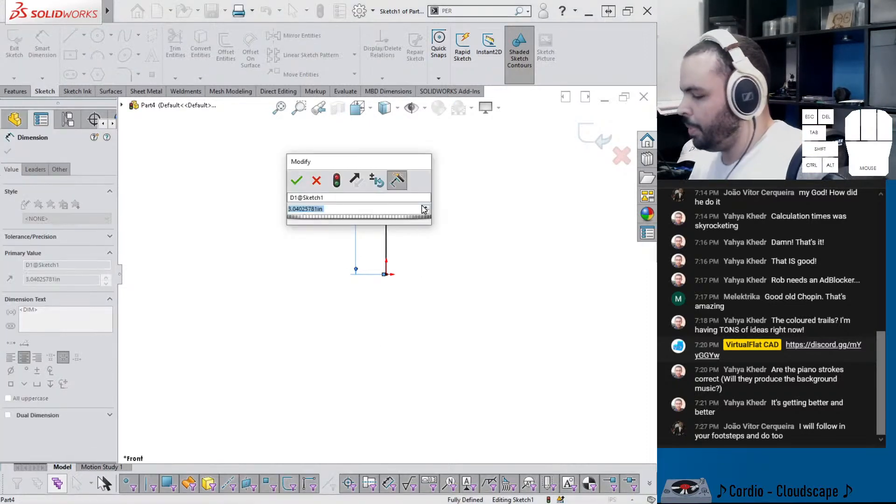
{"action": "type", "text": "1"}
{"action": "key", "text": "Return"}
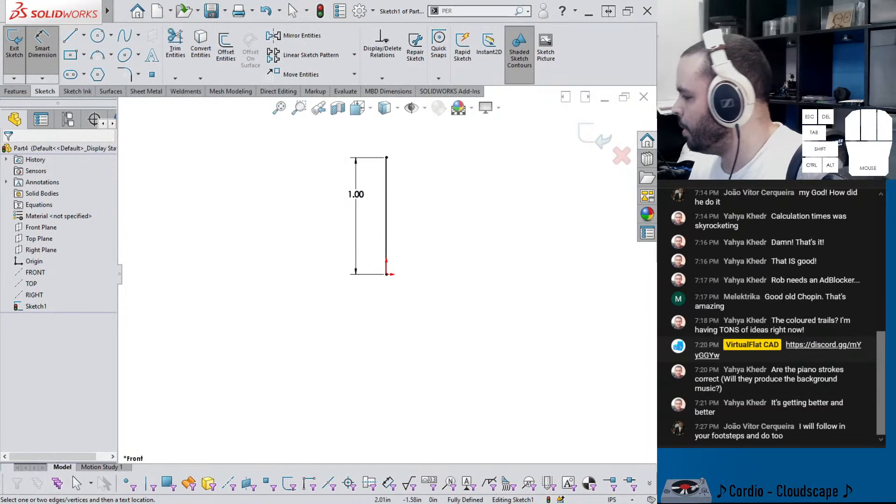
- Change the part's unit system to MMGS and rebuild to leave the vertical line's sketch
{"action": "left_click", "coordinate": [611, 499]}
{"action": "left_click", "coordinate": [603, 456]}
{"action": "key", "text": "ctrl+b"}
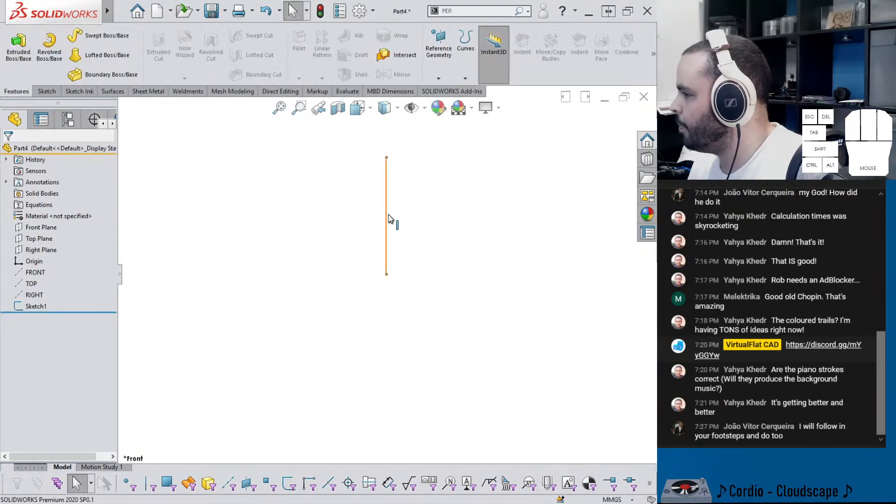
{"action": "double_click", "coordinate": [388, 215]}
{"action": "key", "text": "ctrl+b"}
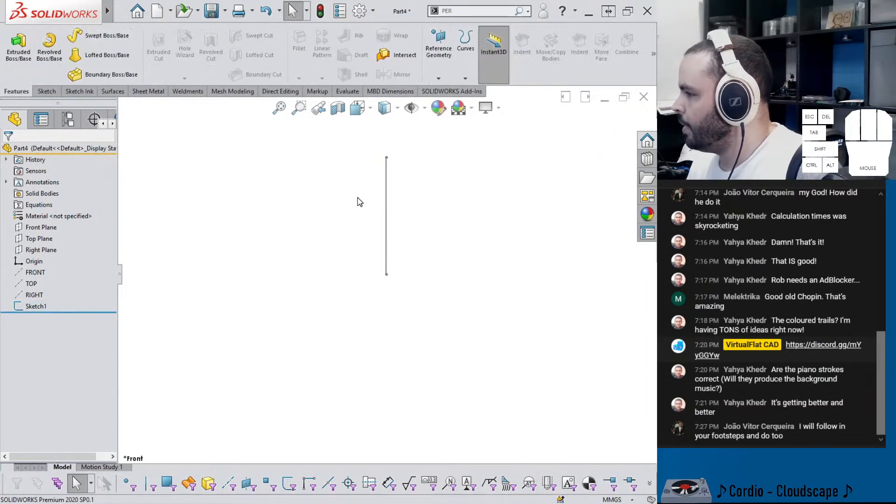
- Reopen the vertical line's sketch, set its length to 25 mm, and exit the sketch
{"action": "left_click", "coordinate": [41, 305]}
{"action": "left_click", "coordinate": [45, 277]}
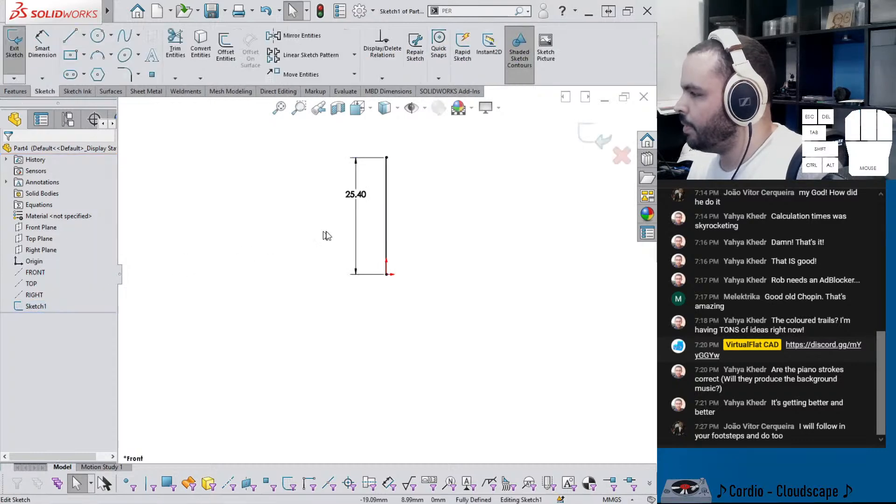
{"action": "double_click", "coordinate": [355, 220]}
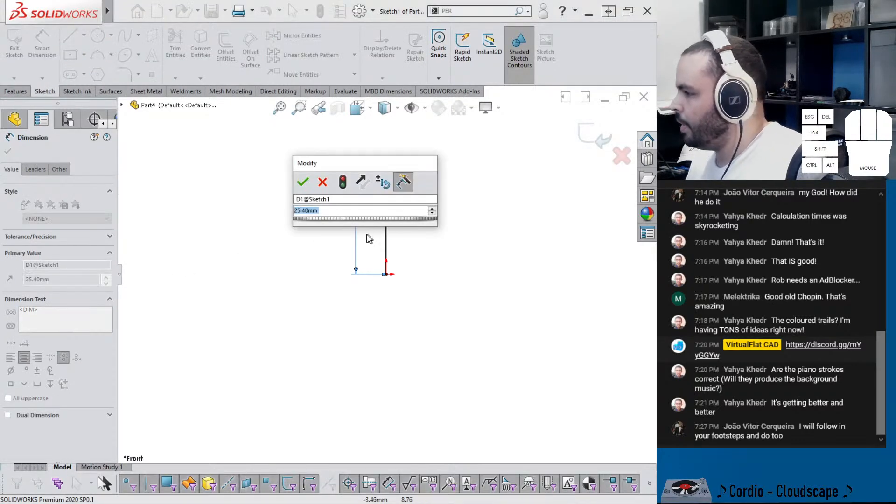
{"action": "type", "text": "25"}
{"action": "key", "text": "Return"}
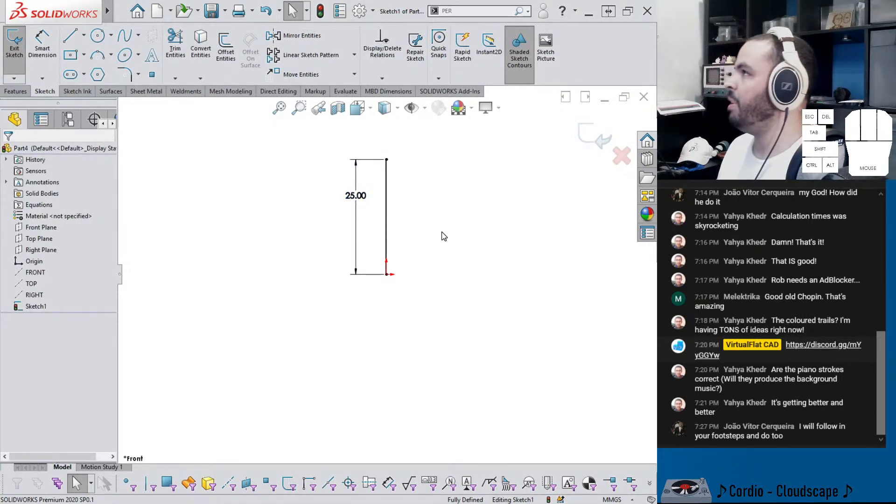
{"action": "left_click", "coordinate": [589, 137]}
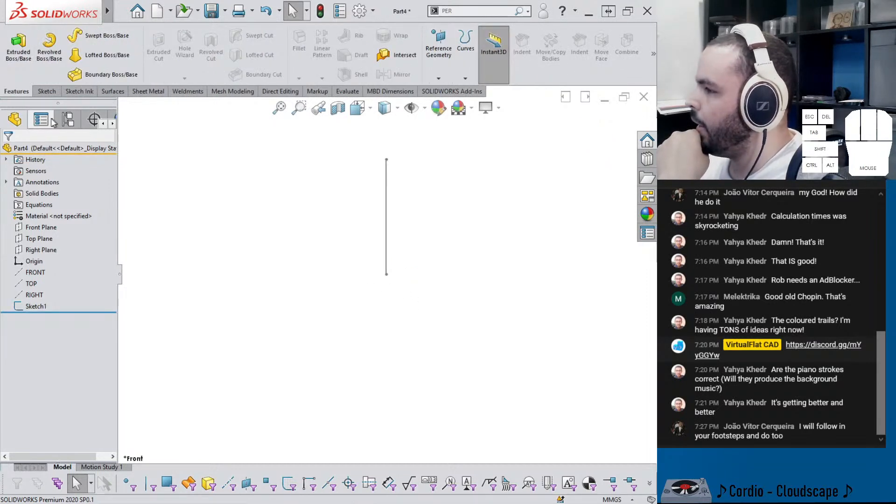
- Start a second sketch on the Front Plane and draw a horizontal line about 20 mm long leftward from the origin
{"action": "left_click", "coordinate": [44, 228]}
{"action": "left_click", "coordinate": [51, 214]}
{"action": "right_click_drag", "start_coordinate": [275, 275], "coordinate": [250, 266]}
{"action": "left_click_drag", "start_coordinate": [386, 275], "coordinate": [294, 275]}
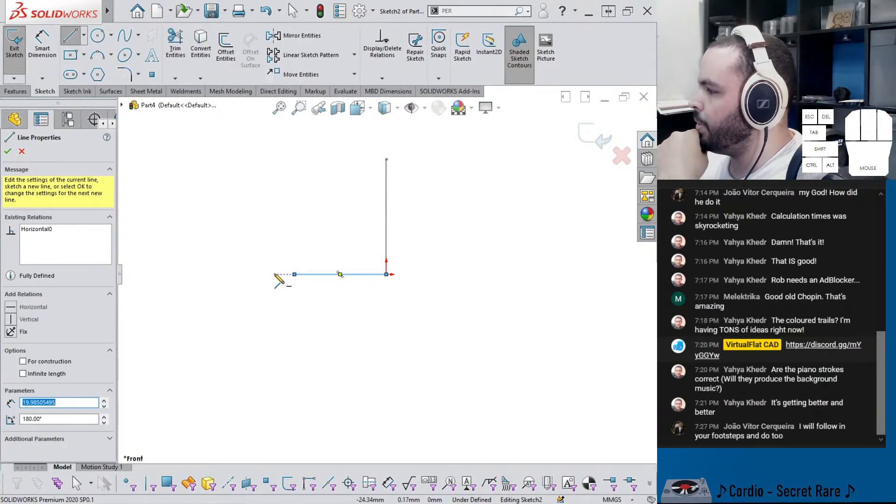
- Dimension the horizontal line's length, set it to 20 mm, and exit the sketch
{"action": "right_click_drag", "start_coordinate": [315, 299], "coordinate": [315, 274]}
{"action": "left_click", "coordinate": [309, 274]}
{"action": "left_click", "coordinate": [313, 316]}
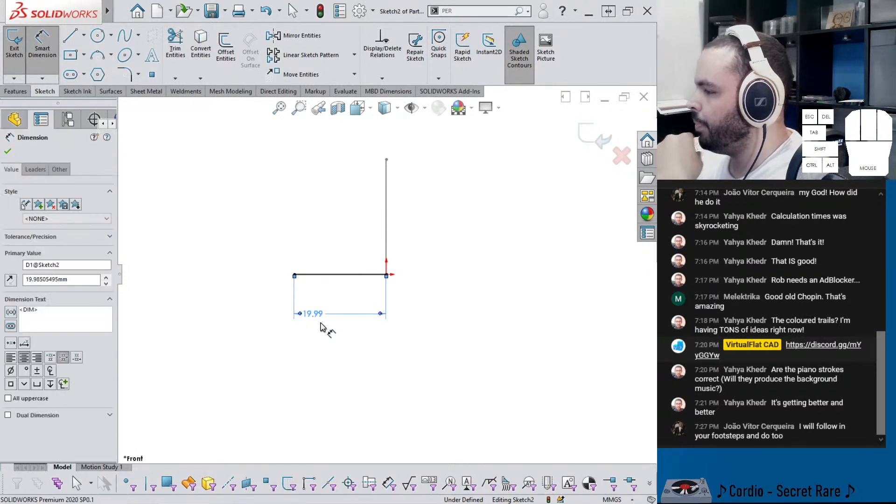
{"action": "double_click", "coordinate": [310, 313]}
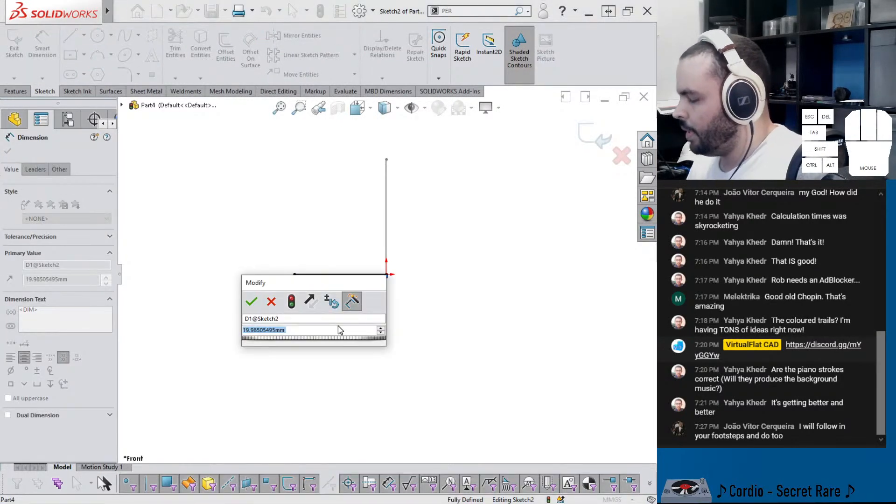
{"action": "type", "text": "20"}
{"action": "key", "text": "Return"}
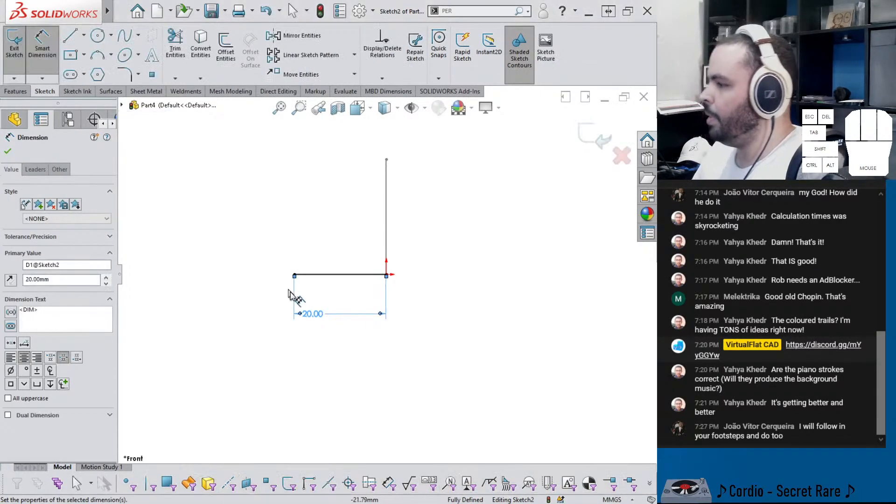
{"action": "middle_click_drag", "start_coordinate": [393, 228], "coordinate": [327, 268]}
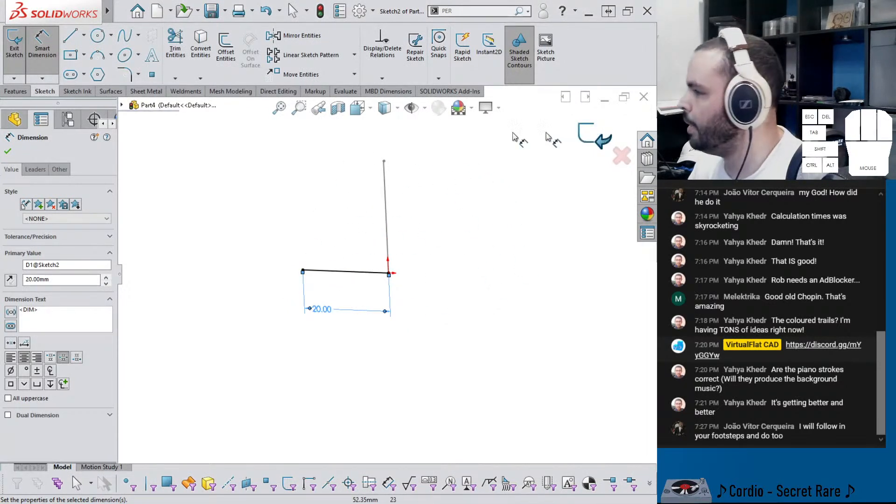
{"action": "left_click", "coordinate": [594, 135]}
- Start a Swept Surface with the horizontal line as the profile and the vertical line as the path
{"action": "left_click", "coordinate": [111, 91]}
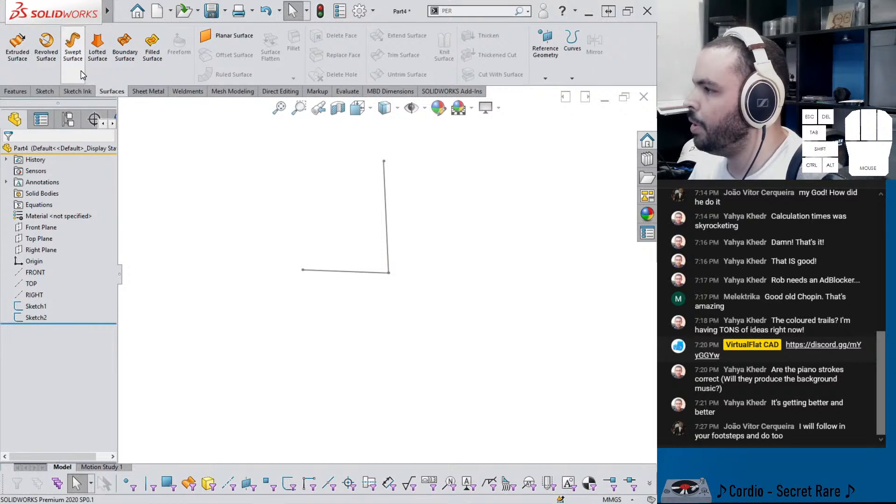
{"action": "left_click", "coordinate": [72, 46]}
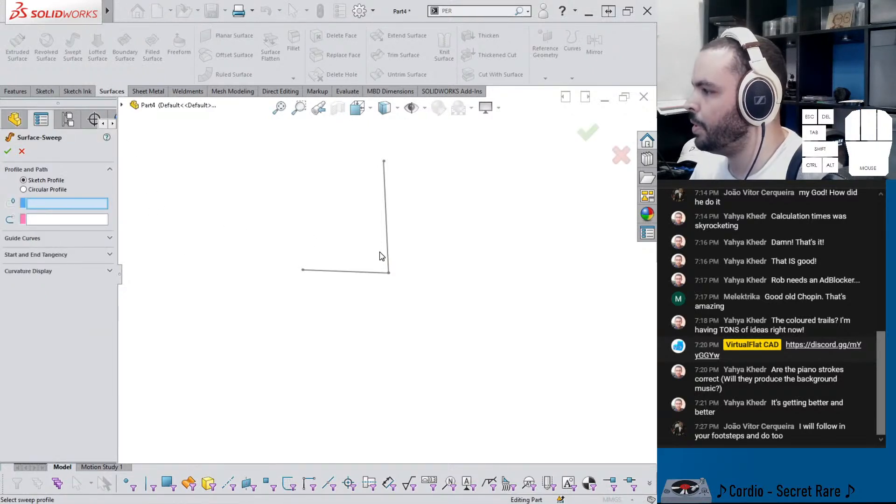
{"action": "left_click", "coordinate": [371, 271]}
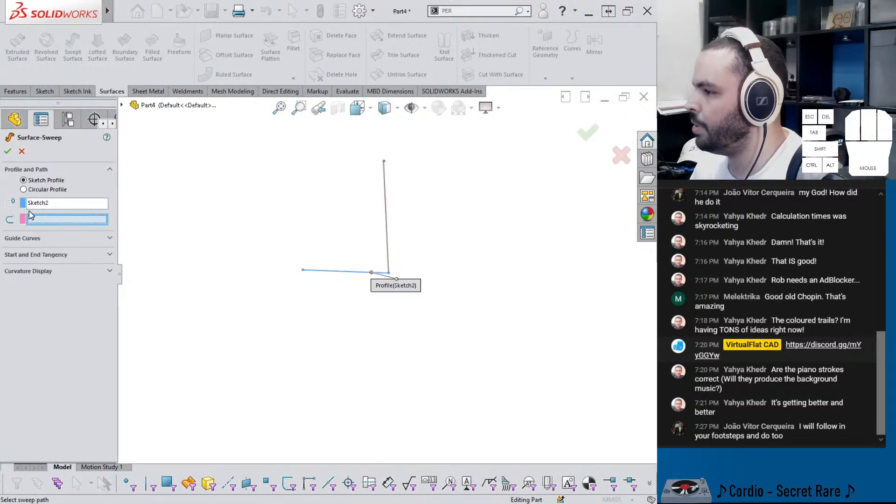
{"action": "left_click", "coordinate": [389, 219]}
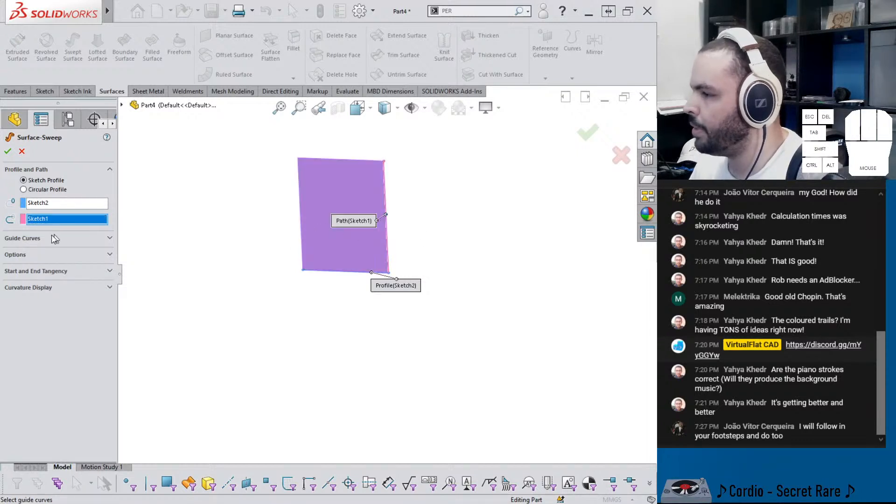
- Set the sweep's profile twist to Specify Twist Value, controlled by revolutions, with 9 revolutions
{"action": "left_click", "coordinate": [20, 242]}
{"action": "left_click", "coordinate": [21, 331]}
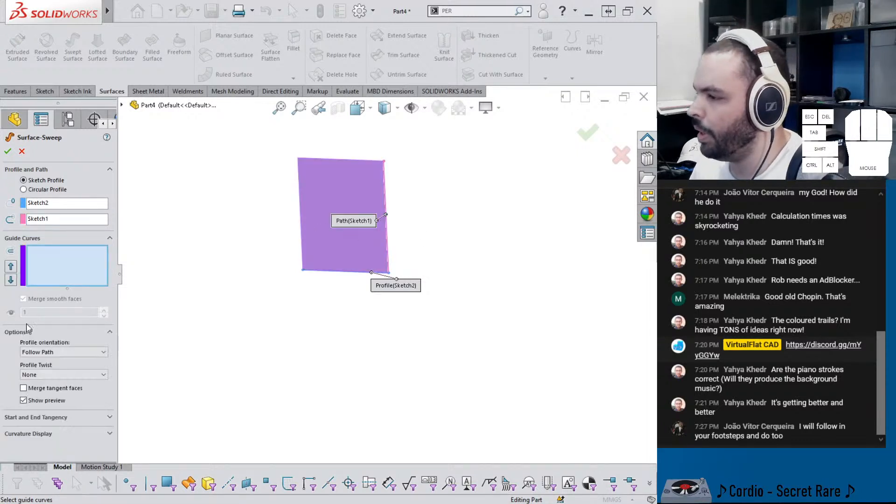
{"action": "left_click", "coordinate": [45, 374]}
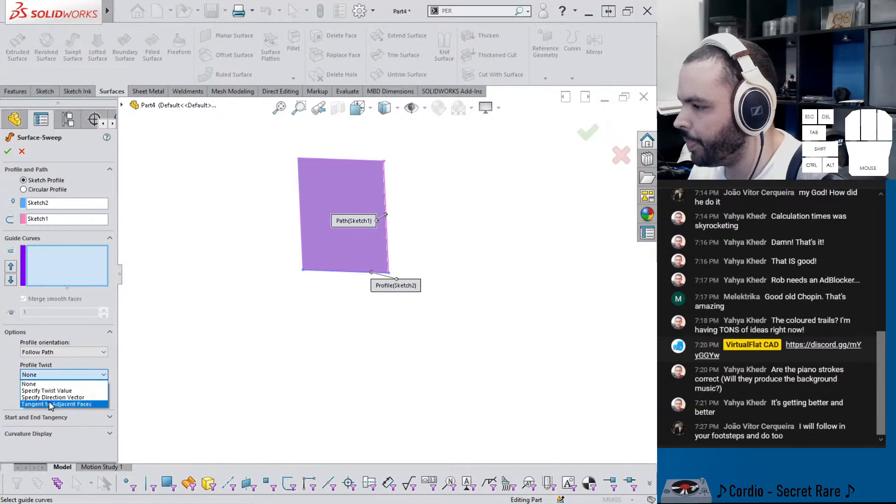
{"action": "left_click", "coordinate": [53, 391]}
{"action": "left_click", "coordinate": [44, 304]}
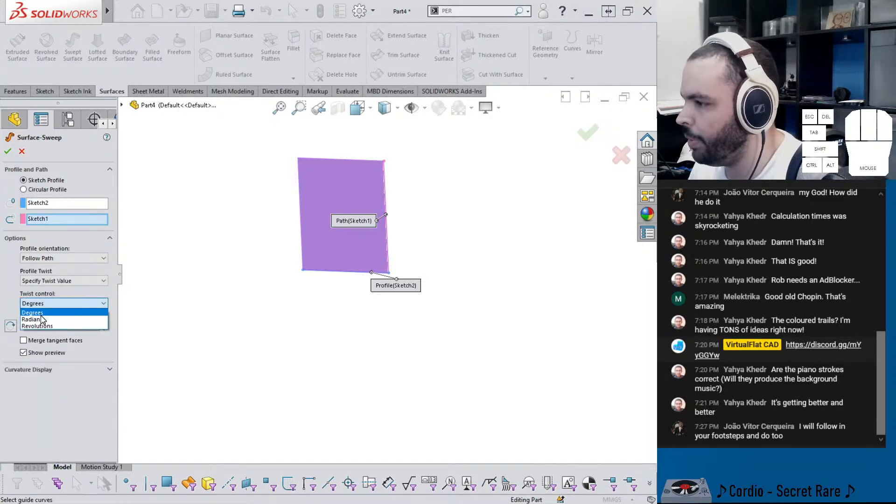
{"action": "left_click", "coordinate": [39, 326]}
{"action": "left_click", "coordinate": [104, 323]}
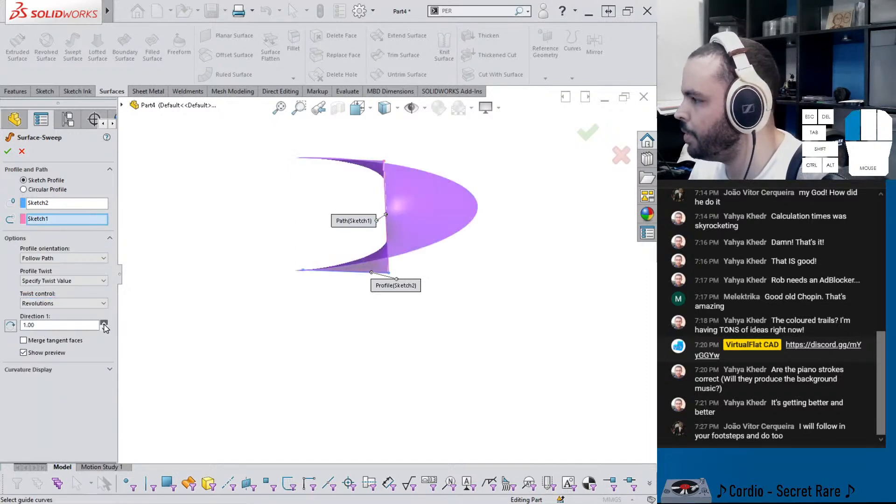
{"action": "mouse_move", "coordinate": [266, 313]}
{"action": "middle_mouse_down"}
{"action": "mouse_move", "coordinate": [286, 306]}
{"action": "mouse_move", "coordinate": [251, 312]}
{"action": "middle_mouse_up"}
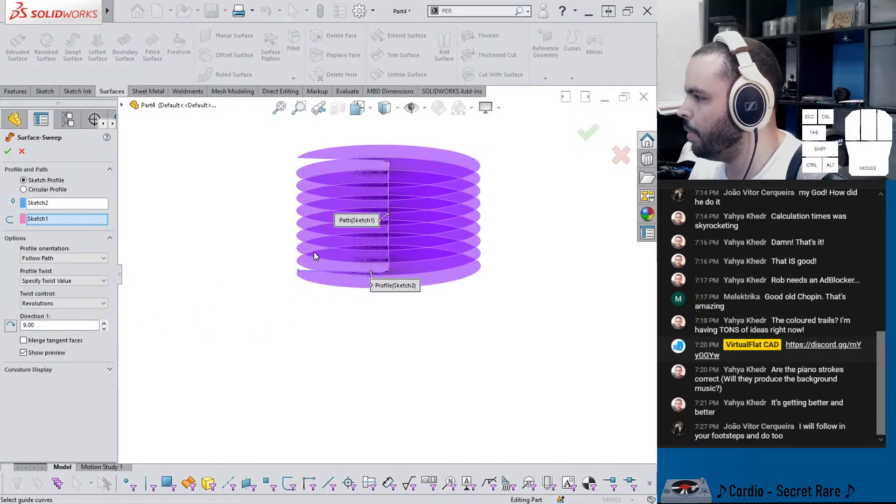
{"action": "middle_click_drag", "start_coordinate": [315, 256], "coordinate": [334, 240]}
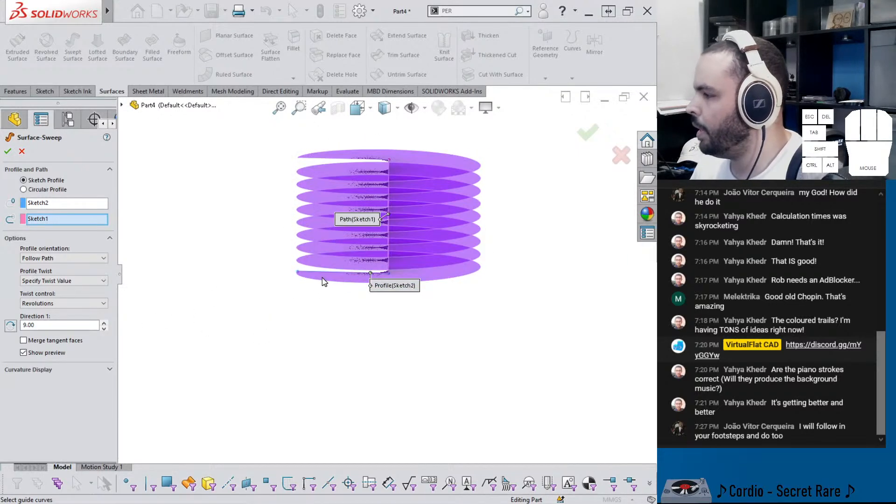
{"action": "middle_click_drag", "start_coordinate": [324, 282], "coordinate": [314, 280]}
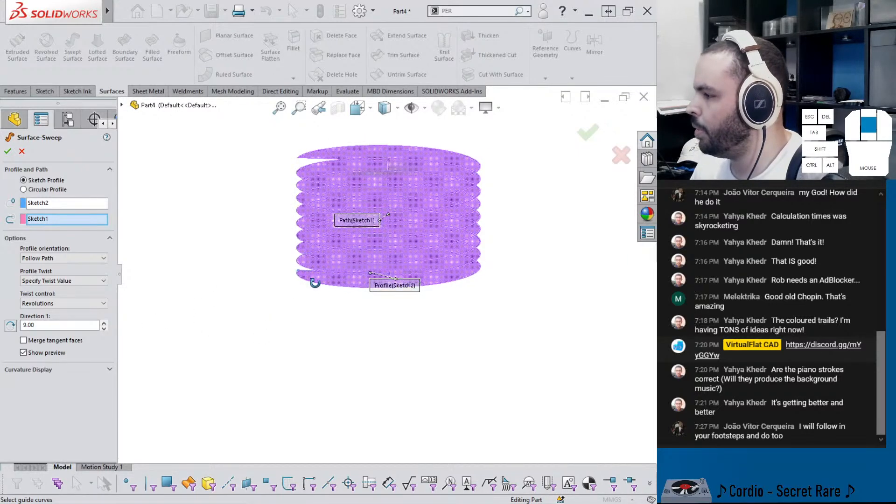
- Reverse the sweep's twist direction and reduce the twist to 6 revolutions
{"action": "left_click", "coordinate": [10, 325]}
{"action": "middle_click_drag", "start_coordinate": [279, 304], "coordinate": [285, 319]}
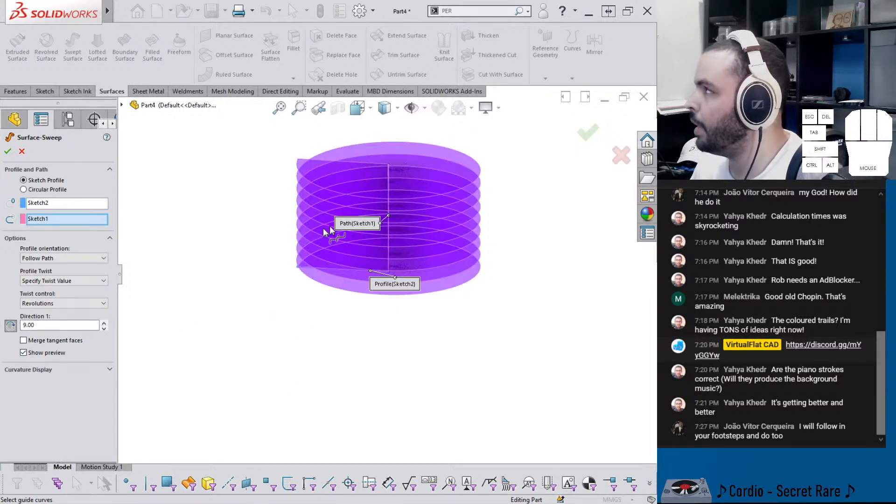
{"action": "left_click", "coordinate": [103, 329]}
{"action": "left_click", "coordinate": [103, 329]}
{"action": "left_click", "coordinate": [103, 329]}
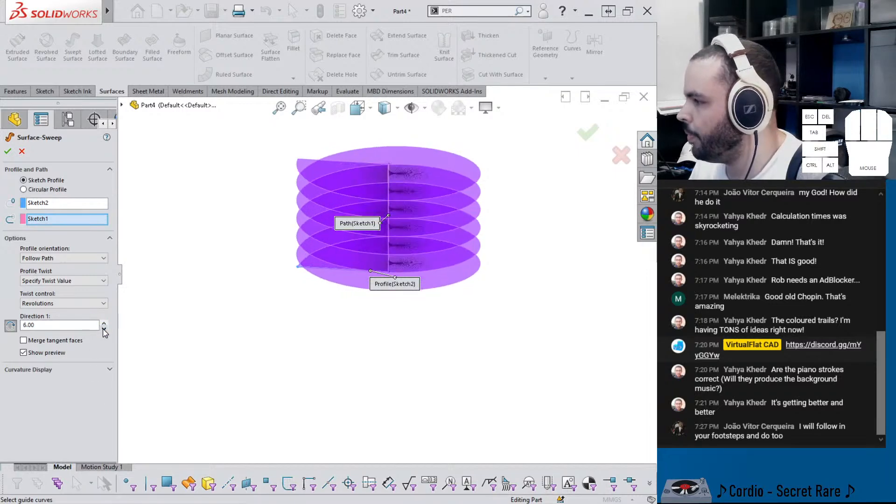
- Reduce the sweep's twist to 3 revolutions and accept the swept surface
{"action": "left_click", "coordinate": [104, 328]}
{"action": "middle_click_drag", "start_coordinate": [275, 322], "coordinate": [297, 308]}
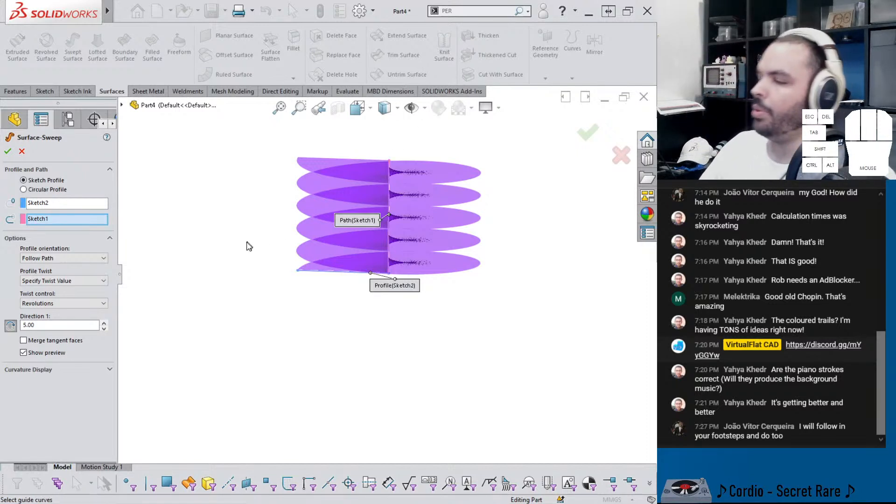
{"action": "left_click", "coordinate": [103, 328]}
{"action": "left_click", "coordinate": [103, 329]}
{"action": "middle_click_drag", "start_coordinate": [189, 316], "coordinate": [203, 322]}
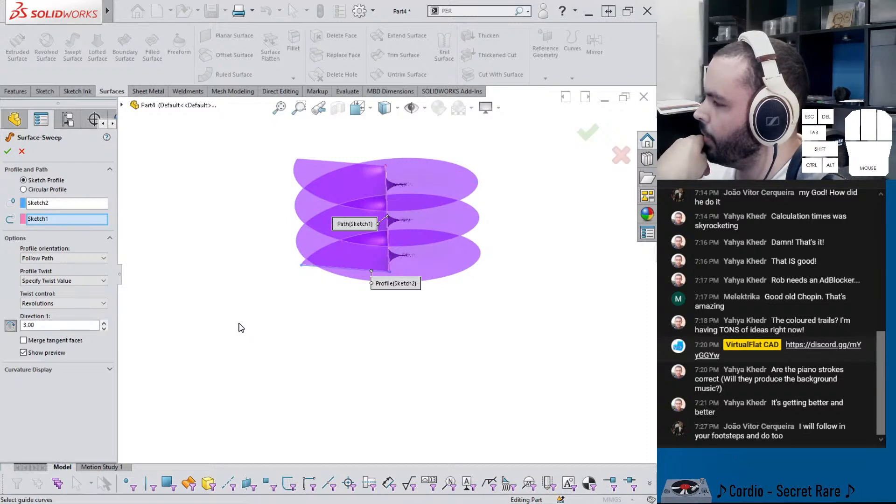
{"action": "left_click", "coordinate": [8, 151]}
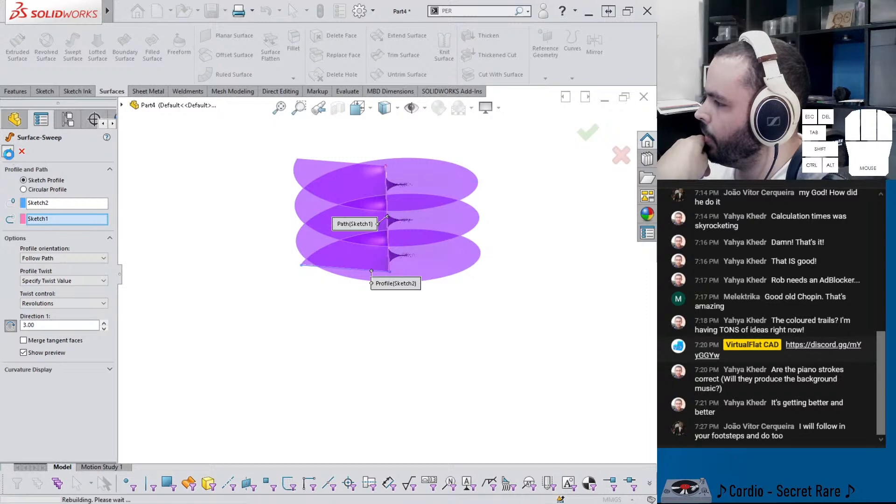
- Sketch a circle about 35 mm in diameter on the Top Plane, centred on the origin
{"action": "middle_click_drag", "start_coordinate": [202, 270], "coordinate": [304, 282]}
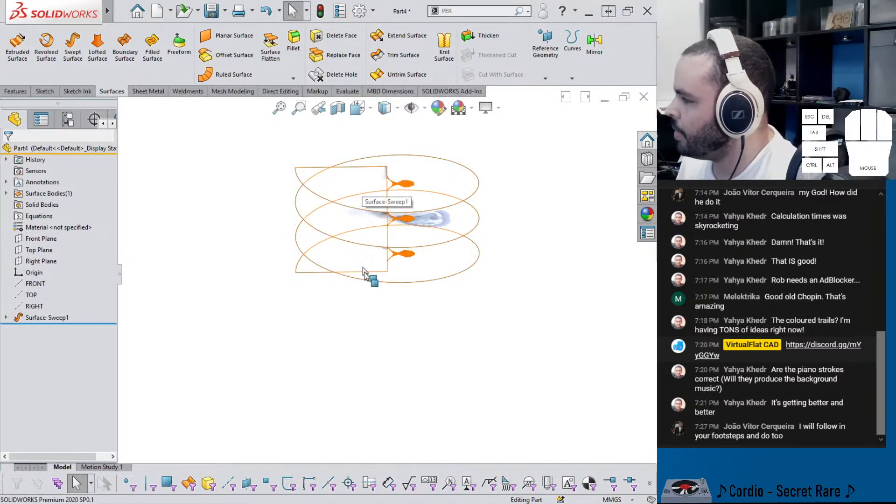
{"action": "left_click", "coordinate": [36, 252]}
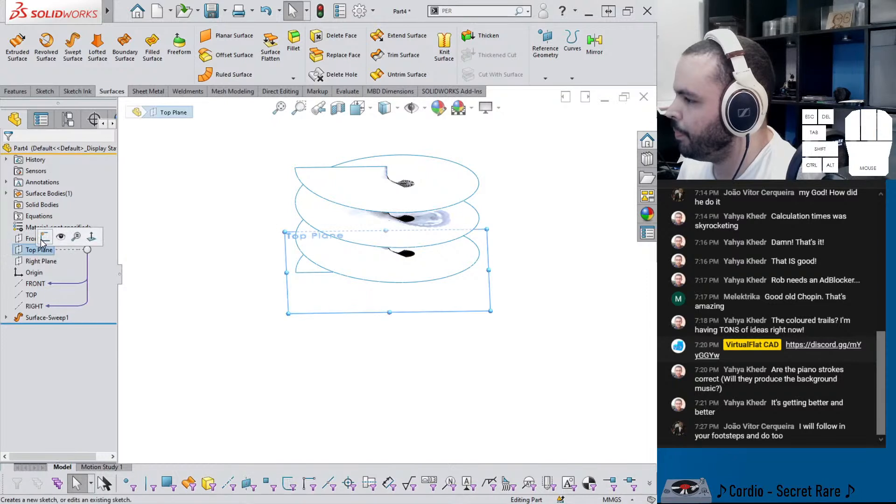
{"action": "left_click", "coordinate": [42, 241]}
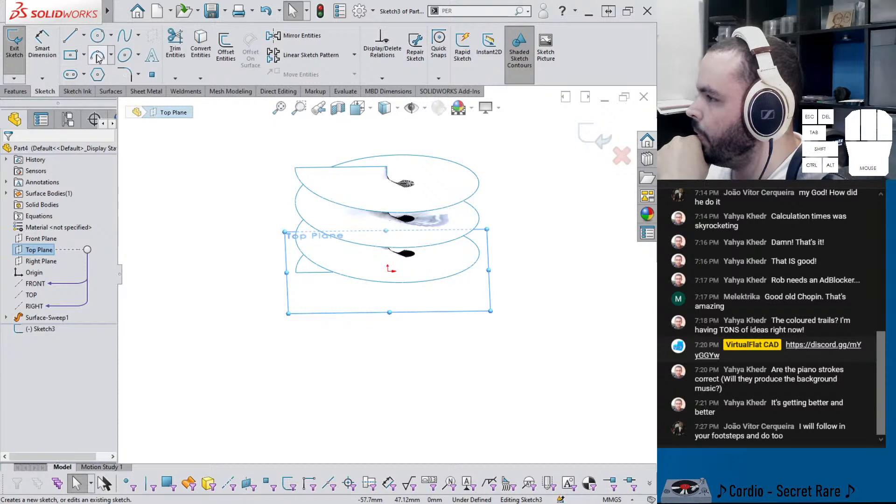
{"action": "left_click", "coordinate": [98, 37]}
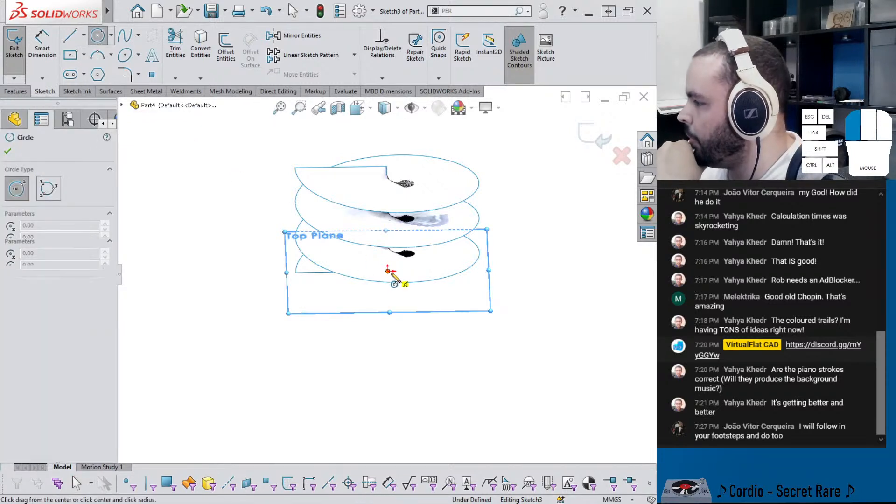
{"action": "left_click", "coordinate": [388, 270]}
{"action": "left_click", "coordinate": [380, 304]}
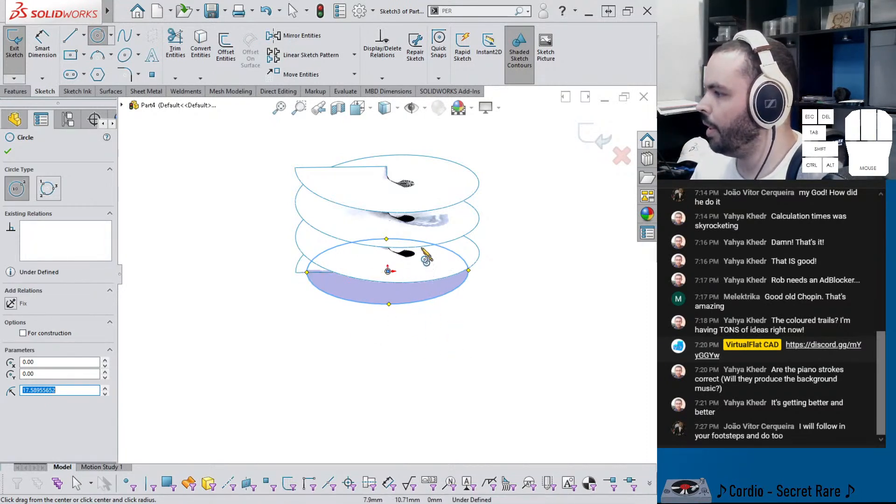
- Dimension the circle's diameter and set it to 35 mm
{"action": "right_click_drag", "start_coordinate": [464, 368], "coordinate": [473, 304]}
{"action": "left_click", "coordinate": [454, 291]}
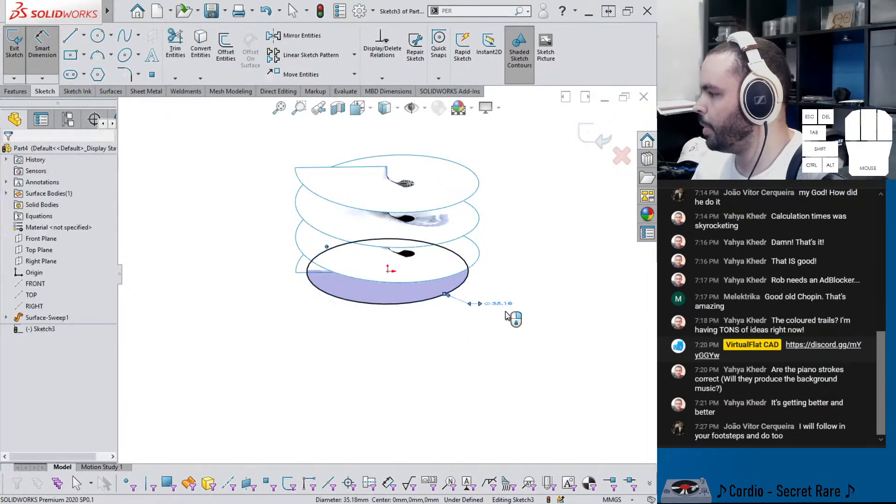
{"action": "left_click", "coordinate": [500, 305]}
{"action": "type", "text": "35.00mm"}
{"action": "key", "text": "Return"}
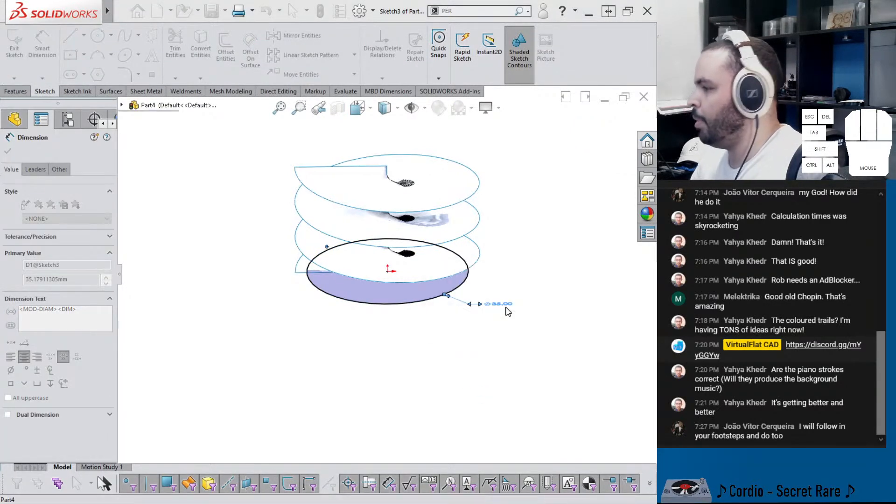
- Extrude the circle as a surface with a Blind depth of 25 mm
{"action": "left_click", "coordinate": [111, 91]}
{"action": "left_click", "coordinate": [17, 45]}
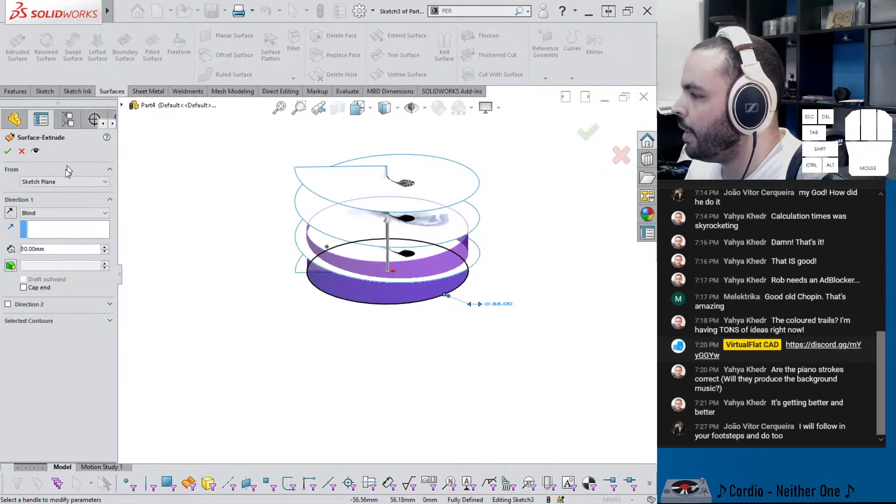
{"action": "left_click", "coordinate": [43, 214]}
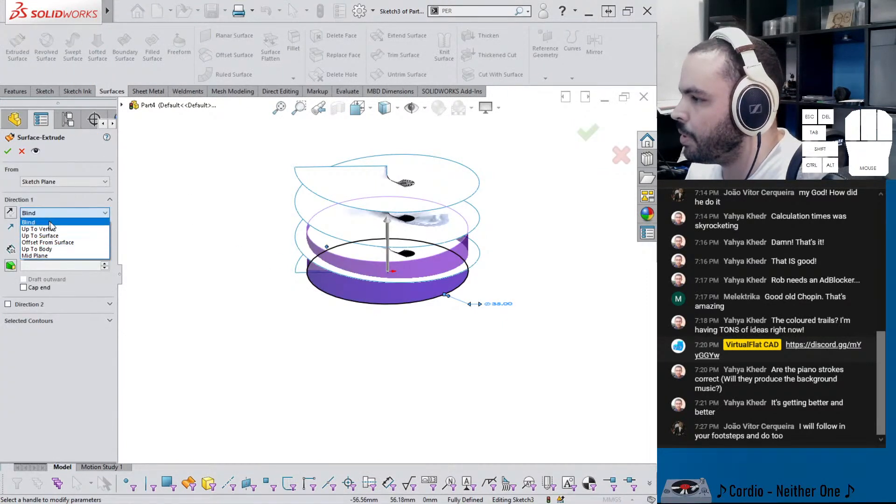
{"action": "left_click", "coordinate": [167, 257]}
{"action": "double_click", "coordinate": [45, 248]}
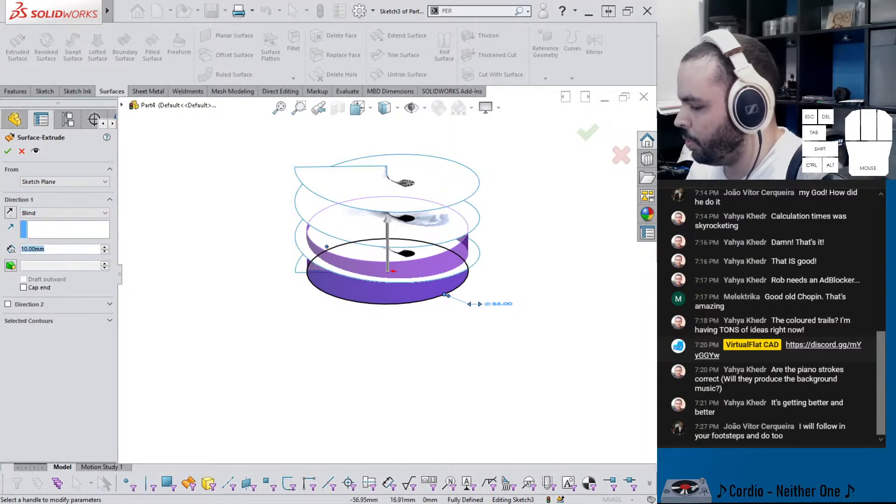
{"action": "type", "text": "25"}
{"action": "left_click", "coordinate": [8, 151]}
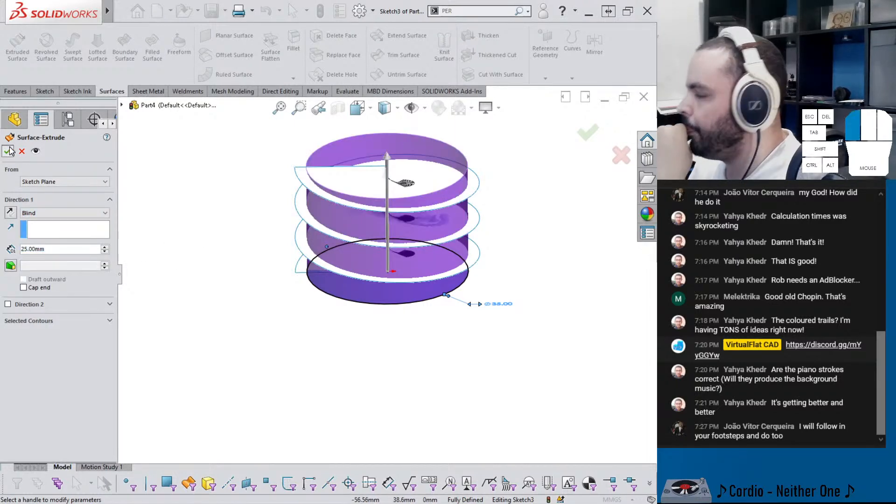
{"action": "left_click", "coordinate": [196, 162]}
{"action": "mouse_move", "coordinate": [230, 179]}
{"action": "middle_mouse_down"}
{"action": "mouse_move", "coordinate": [230, 147]}
{"action": "mouse_move", "coordinate": [232, 167]}
{"action": "middle_mouse_up"}
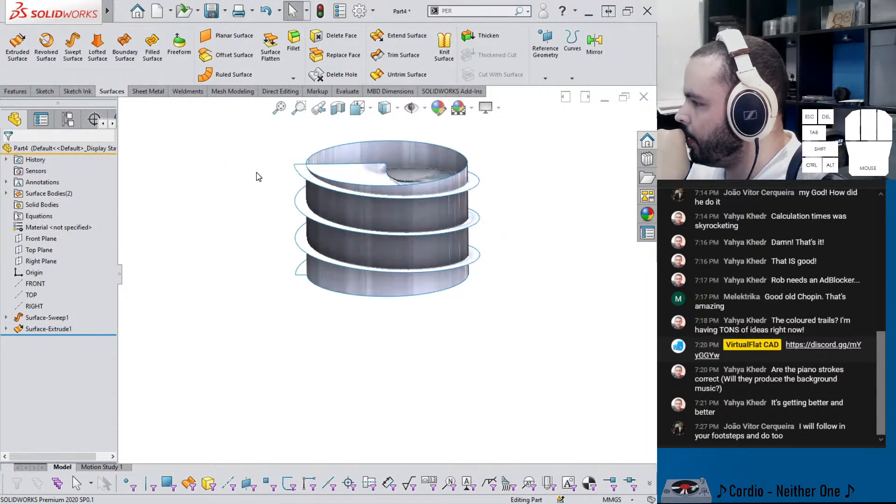
{"action": "scroll", "coordinate": [344, 187], "scroll_direction": "down", "scroll_amount": 1}
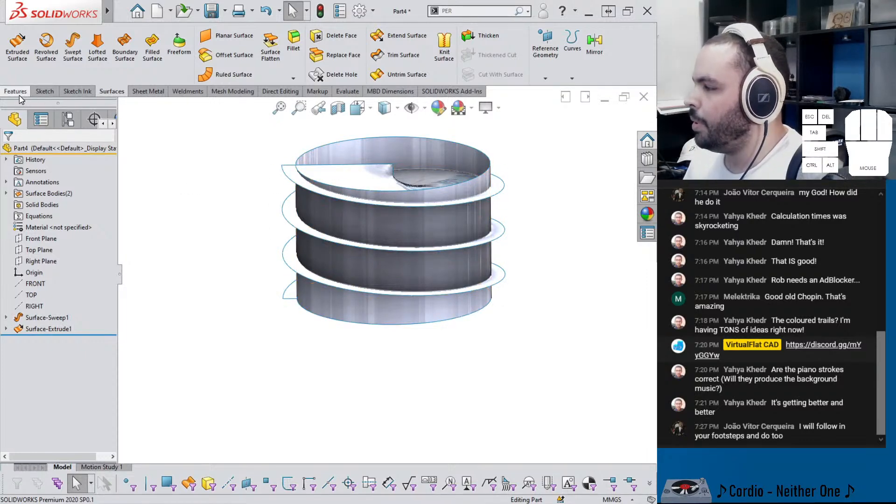
- Start a 3D sketch and create an Intersection Curve between the Surface-Sweep1 and Surface-Extrude1 bodies
{"action": "left_click", "coordinate": [44, 92]}
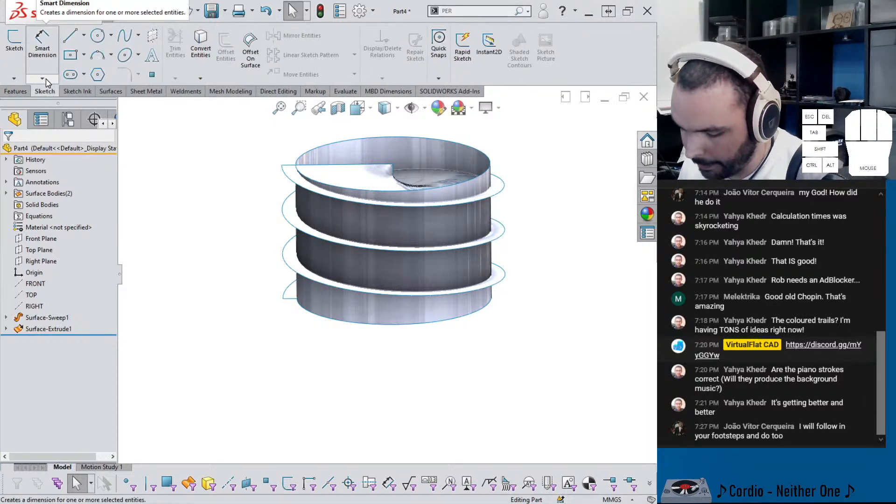
{"action": "left_click", "coordinate": [45, 83]}
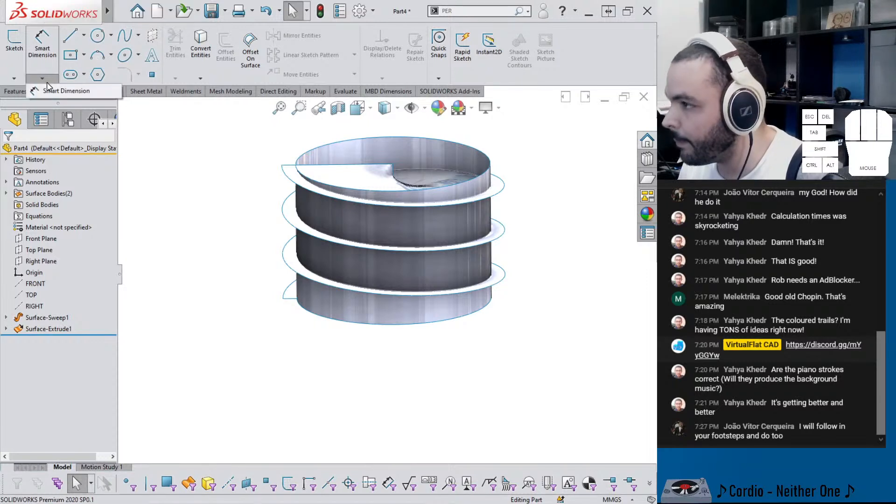
{"action": "left_click", "coordinate": [14, 78]}
{"action": "left_click", "coordinate": [76, 95]}
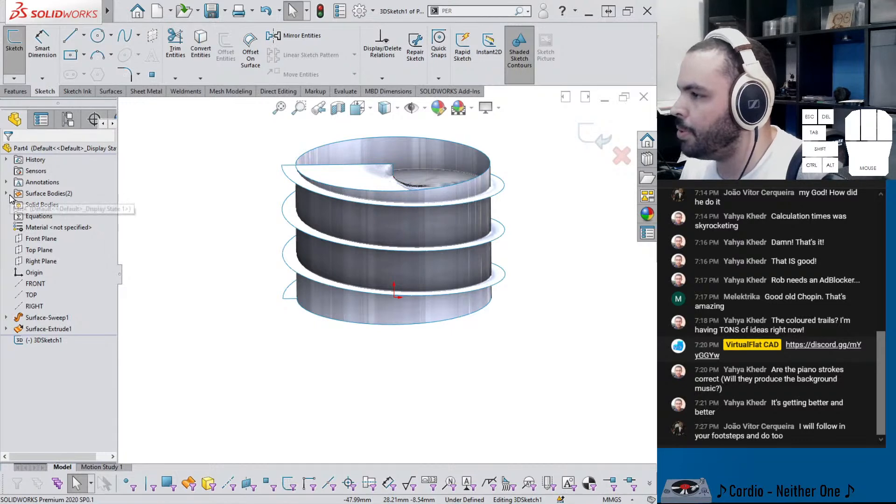
{"action": "left_click", "coordinate": [6, 193]}
{"action": "left_click", "coordinate": [59, 204]}
{"action": "left_click", "coordinate": [60, 216], "text": "ctrl"}
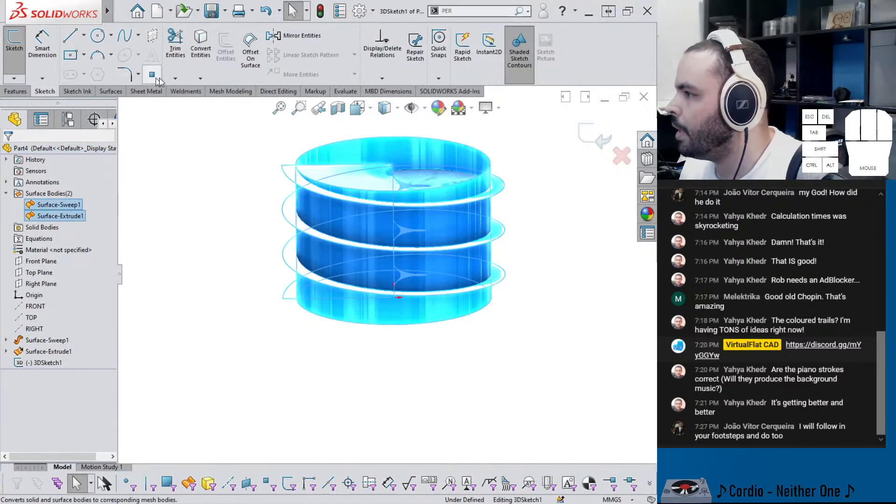
{"action": "left_click", "coordinate": [200, 78]}
{"action": "left_click", "coordinate": [208, 106]}
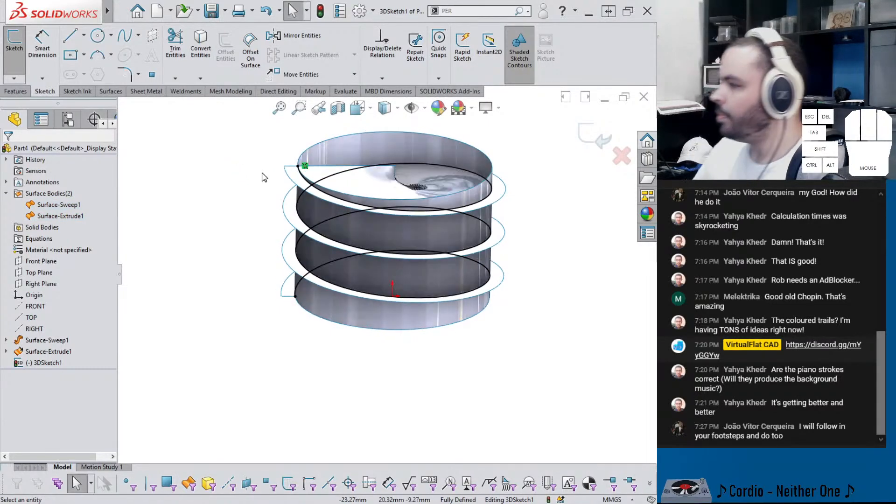
- Turn off Ambient Occlusion and RealView Graphics, and exit the 3D sketch
{"action": "middle_click_drag", "start_coordinate": [262, 176], "coordinate": [550, 303]}
{"action": "left_click", "coordinate": [487, 107]}
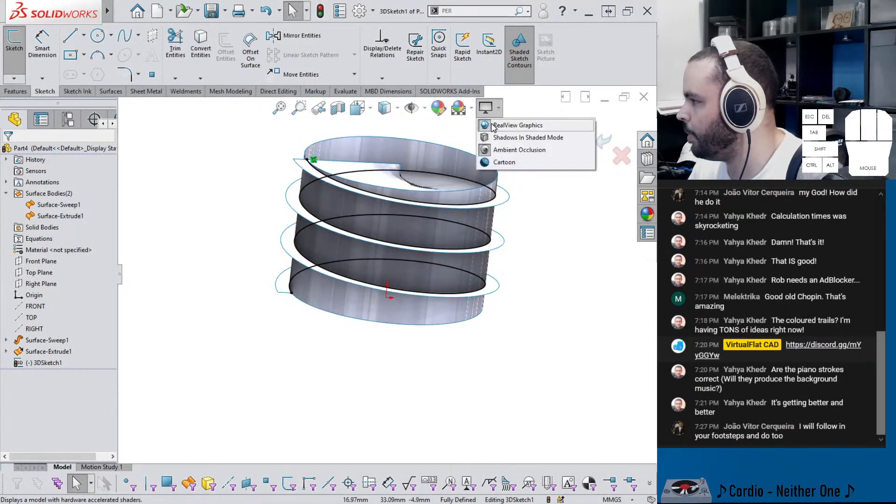
{"action": "left_click", "coordinate": [493, 150]}
{"action": "left_click", "coordinate": [491, 109]}
{"action": "left_click", "coordinate": [493, 126]}
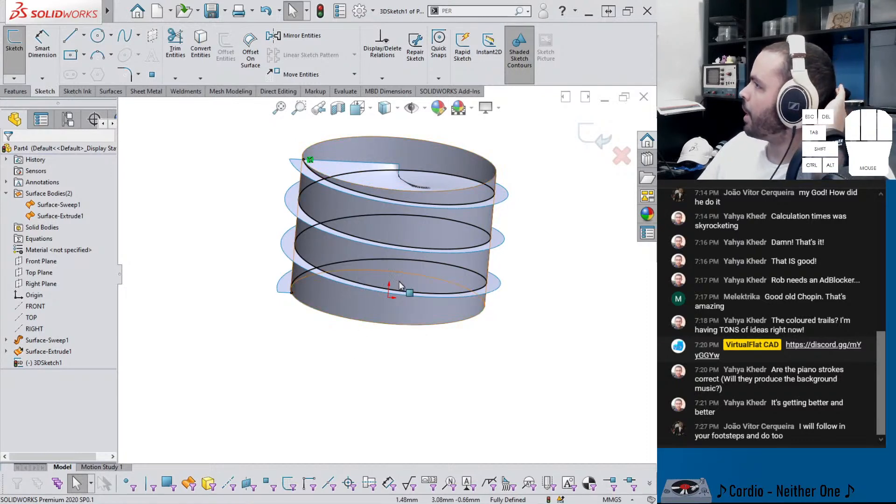
{"action": "left_click", "coordinate": [591, 135]}
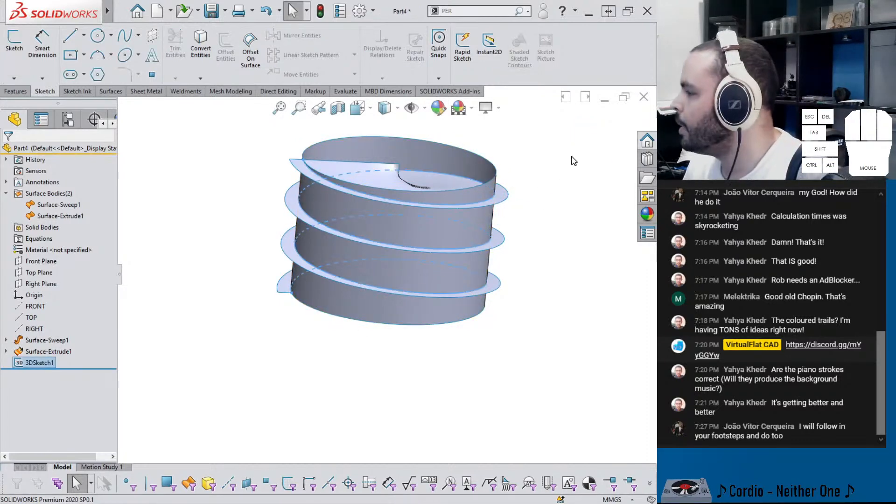
- Set the extruded cylindrical surface's diameter to 30 mm and rebuild the part
{"action": "left_click", "coordinate": [419, 236]}
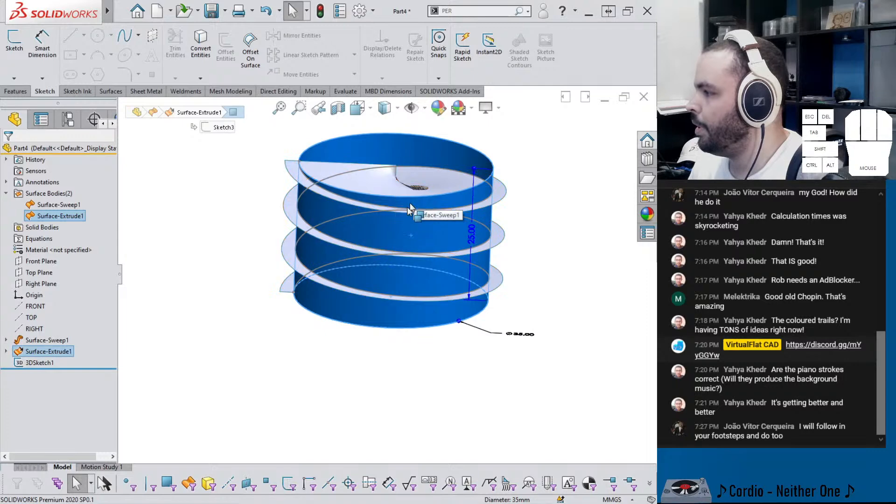
{"action": "double_click", "coordinate": [509, 333]}
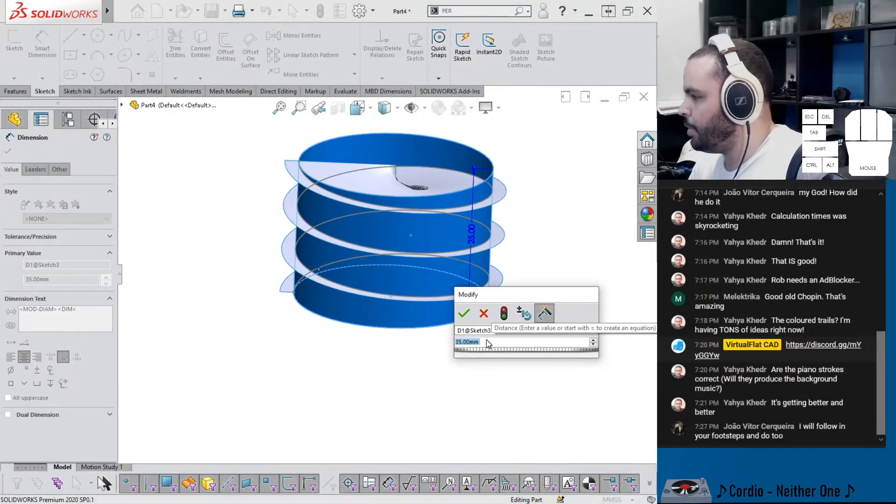
{"action": "type", "text": "30"}
{"action": "left_click", "coordinate": [504, 315]}
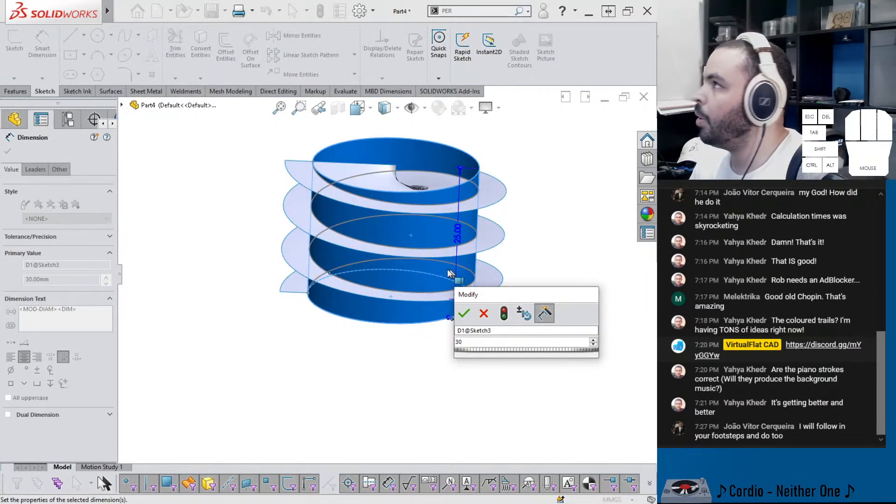
{"action": "double_click", "coordinate": [460, 341]}
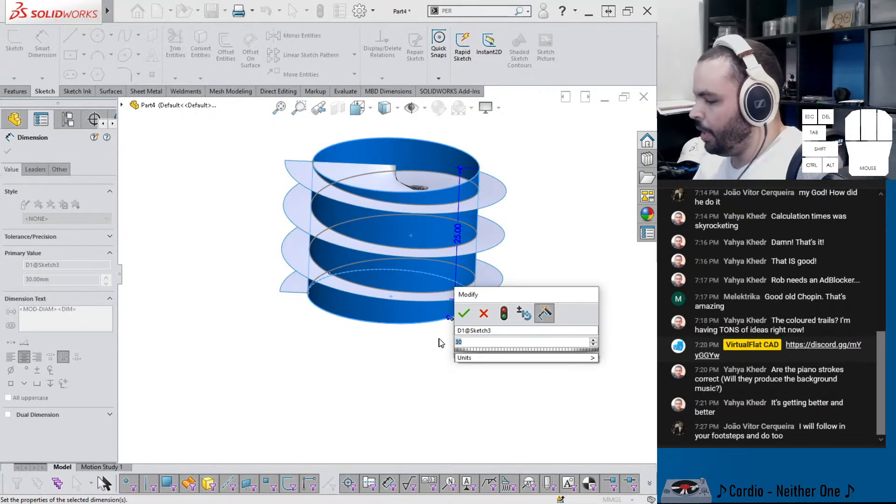
{"action": "key", "text": "Return"}
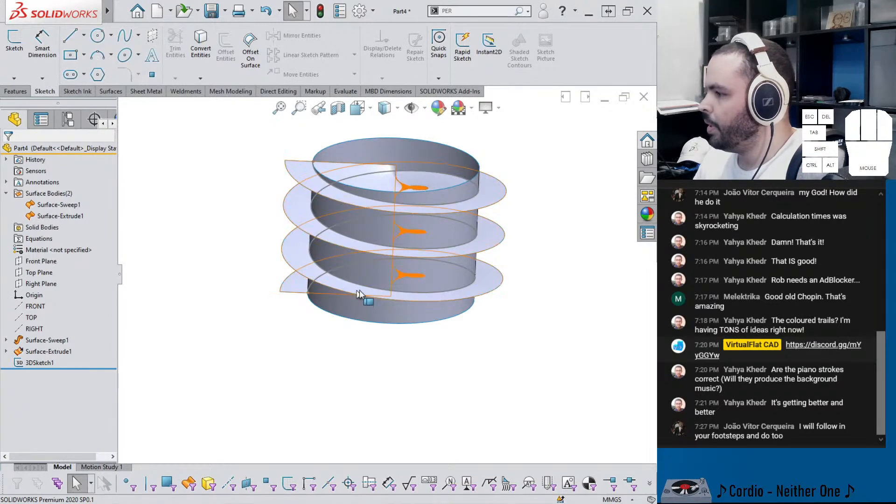
- Reopen the cylindrical surface's sketch for editing and remove the circle's diameter dimension
{"action": "left_click", "coordinate": [6, 351]}
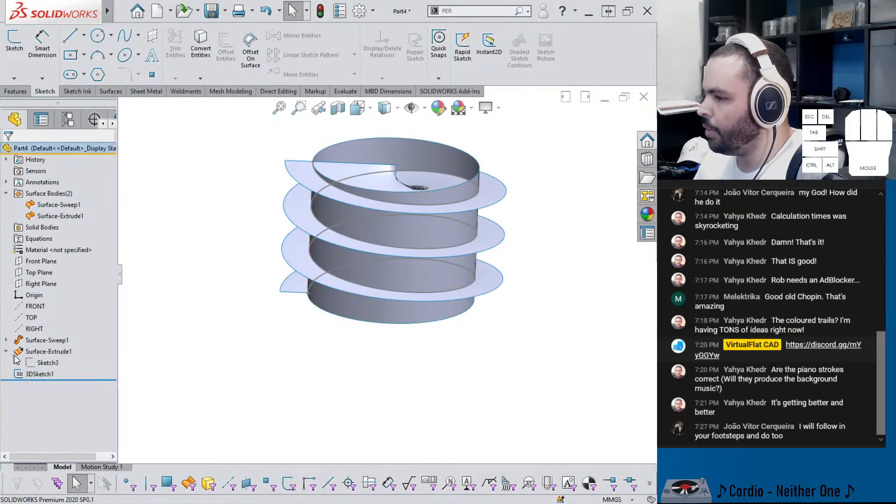
{"action": "left_click", "coordinate": [47, 363]}
{"action": "left_click", "coordinate": [44, 326]}
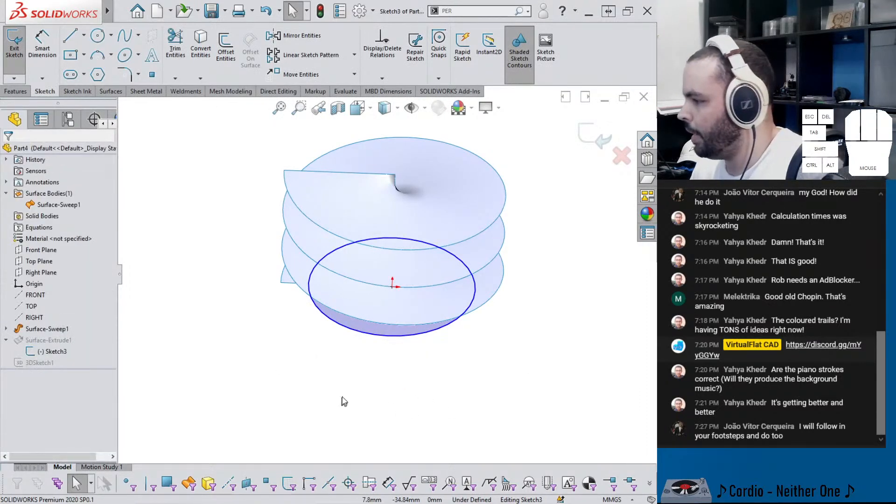
- Sketch a horizontal line from the origin to the circle and make it construction geometry
{"action": "key", "text": "l"}
{"action": "left_click", "coordinate": [392, 285]}
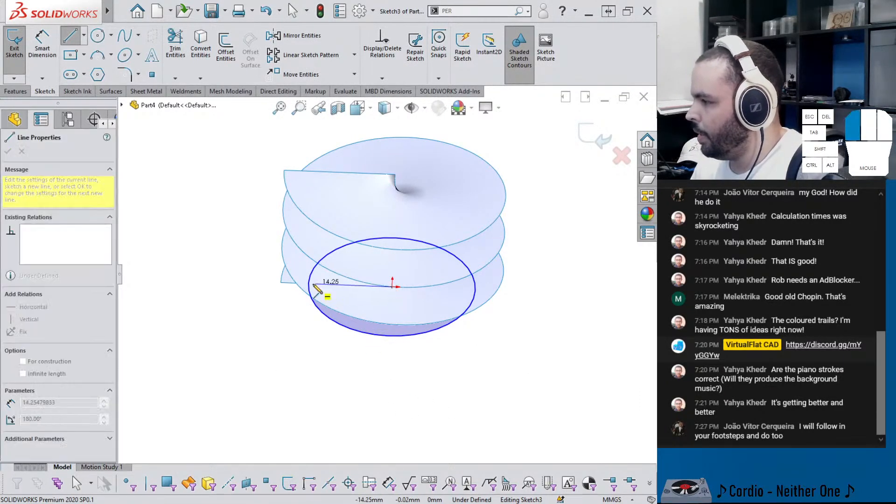
{"action": "left_click", "coordinate": [308, 284]}
{"action": "key", "text": "Escape"}
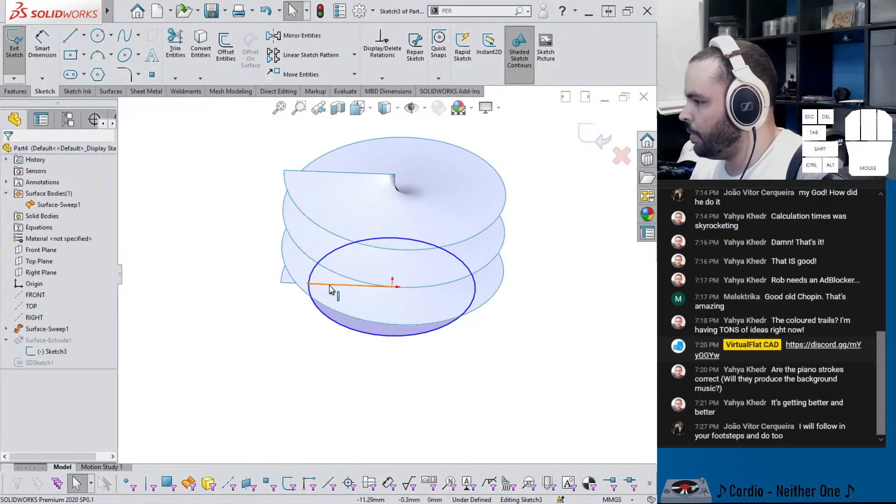
{"action": "left_click", "coordinate": [350, 283]}
{"action": "left_click", "coordinate": [374, 256]}
- Dimension the construction line in the circle sketch, set its length to 17.5 mm, and exit the sketch
{"action": "right_click_drag", "start_coordinate": [331, 343], "coordinate": [332, 317]}
{"action": "left_click", "coordinate": [338, 284]}
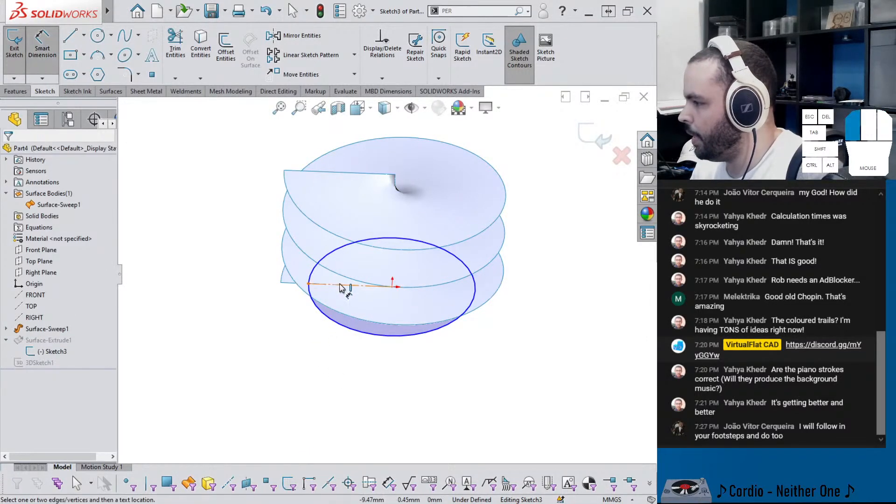
{"action": "left_click", "coordinate": [339, 356]}
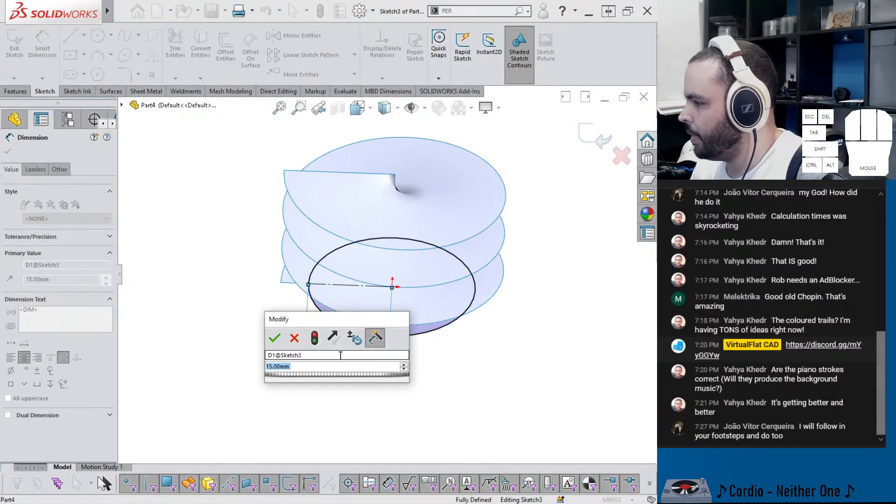
{"action": "left_click", "coordinate": [271, 344]}
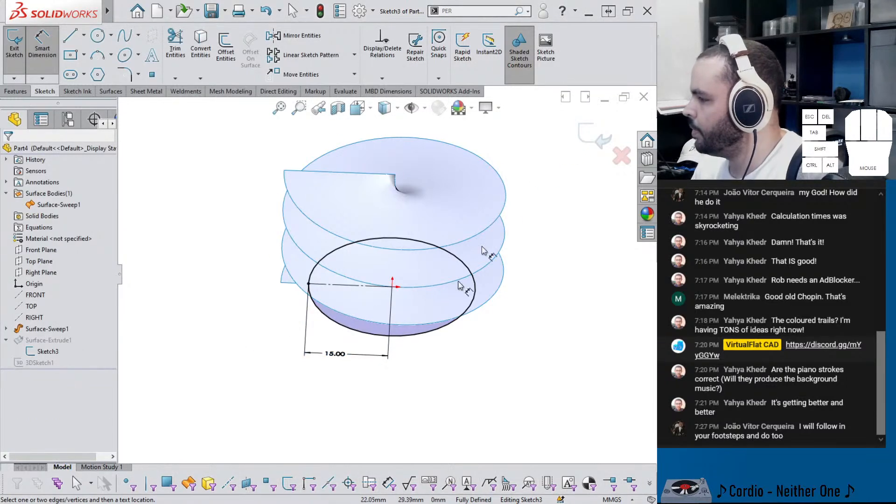
{"action": "double_click", "coordinate": [336, 353]}
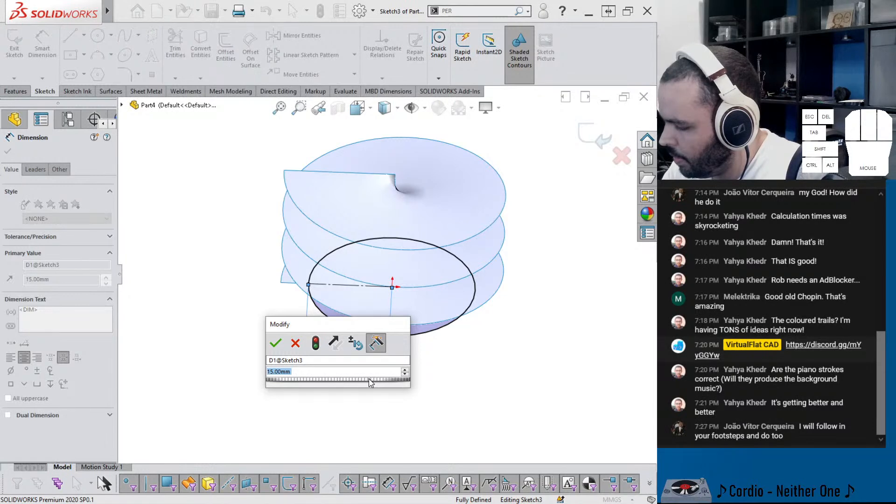
{"action": "type", "text": "17.5"}
{"action": "key", "text": "Return"}
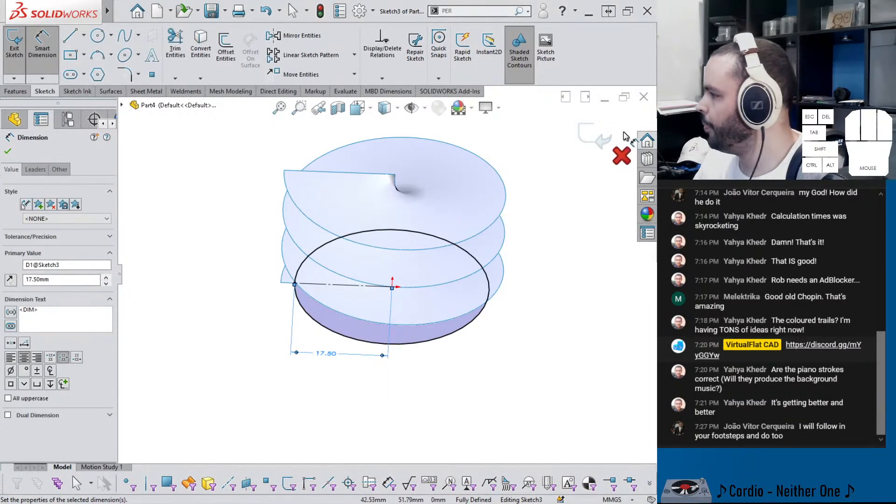
{"action": "left_click", "coordinate": [595, 135]}
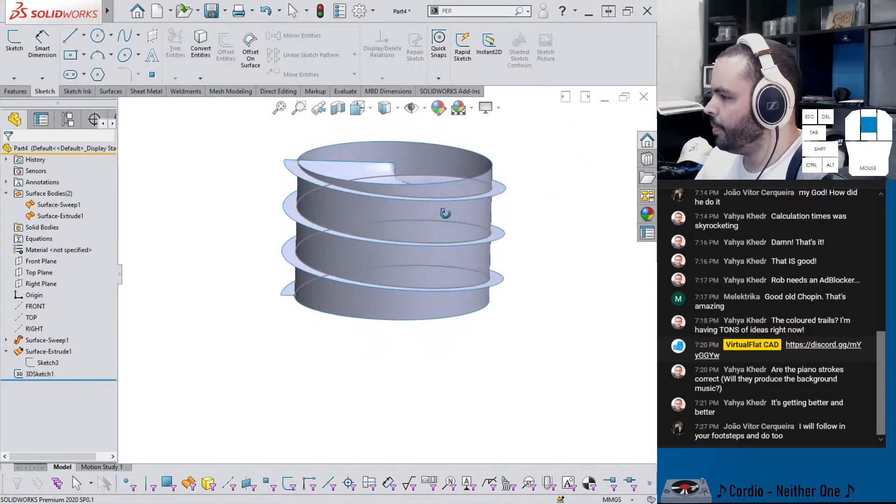
- Reopen the 3D sketch containing the helical intersection curve for editing
{"action": "left_click", "coordinate": [40, 374]}
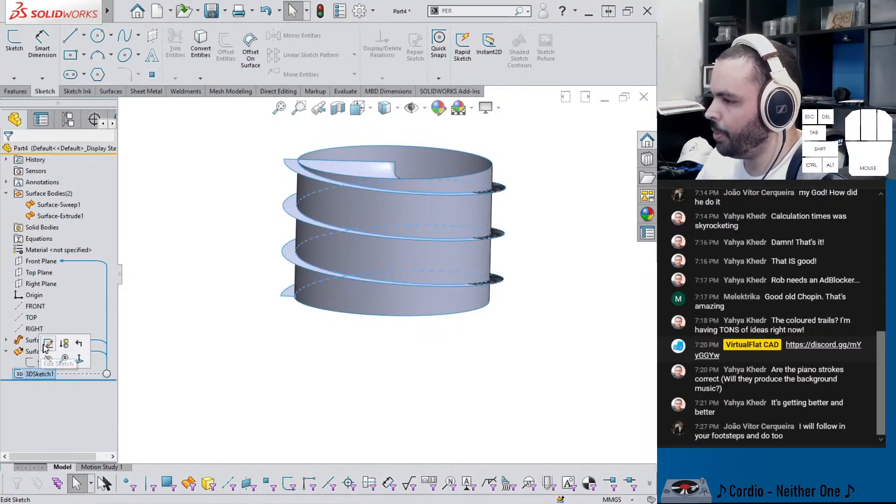
{"action": "left_click", "coordinate": [45, 348]}
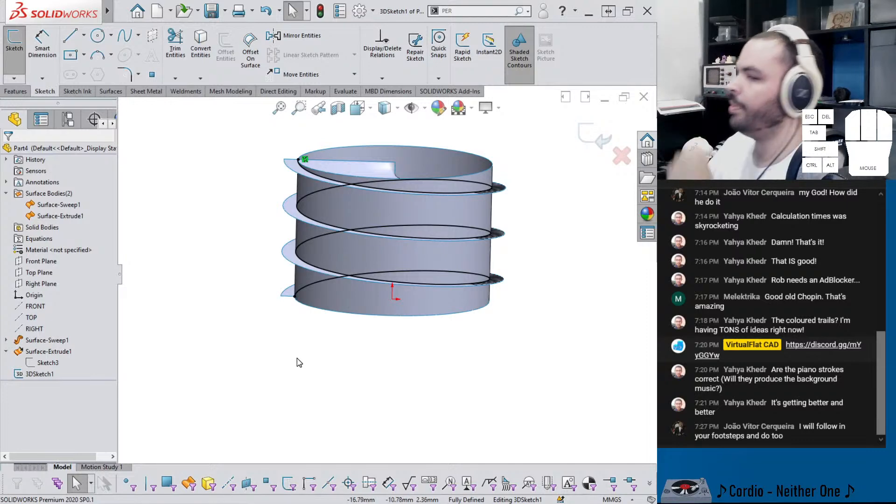
{"action": "middle_click_drag", "start_coordinate": [300, 311], "coordinate": [354, 295]}
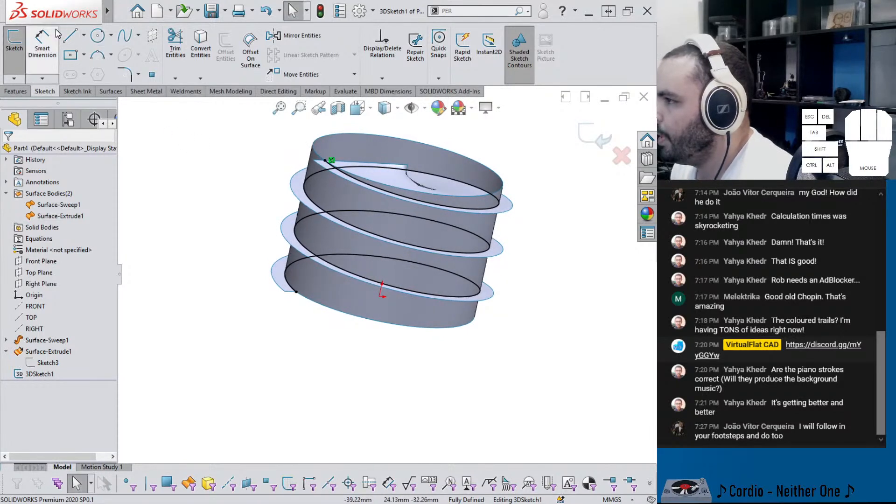
{"action": "key", "text": "l"}
{"action": "left_click", "coordinate": [296, 292]}
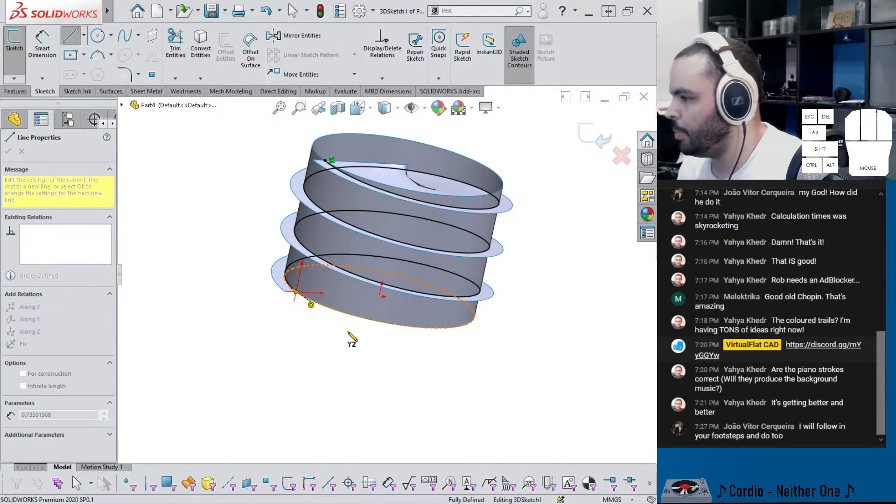
{"action": "key", "text": "a"}
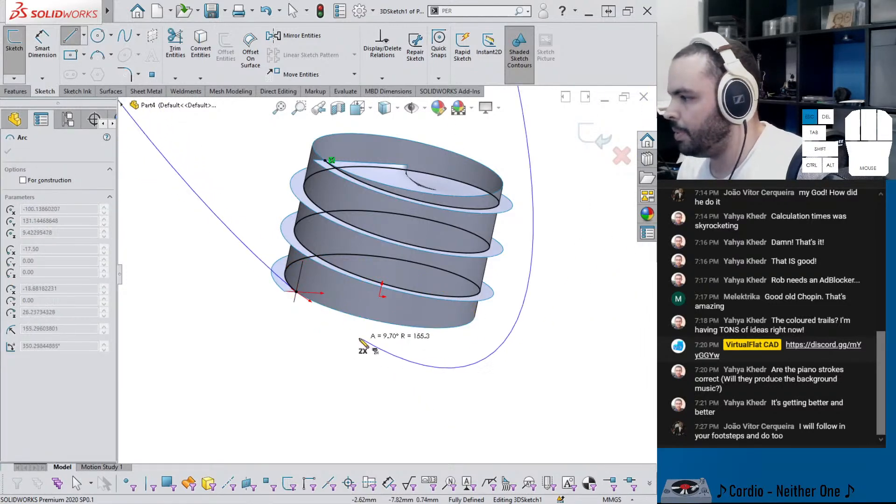
{"action": "key", "text": "Escape"}
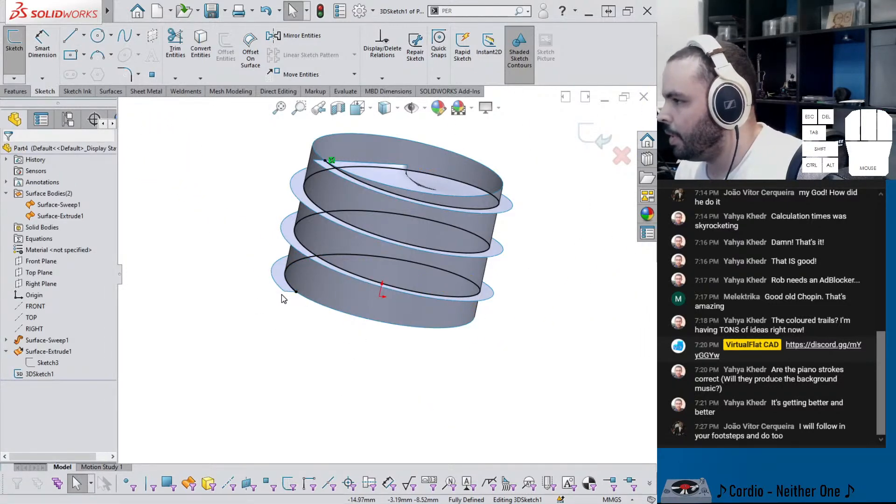
- Sketch a line about 34 mm long from the helix's lower end and constrain it with an Along Z relation
{"action": "key", "text": "l"}
{"action": "left_click", "coordinate": [295, 292]}
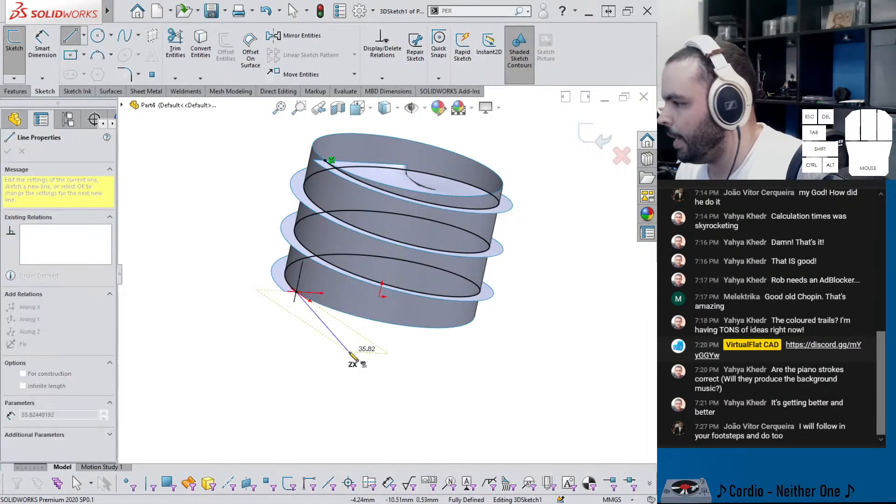
{"action": "left_click", "coordinate": [389, 352]}
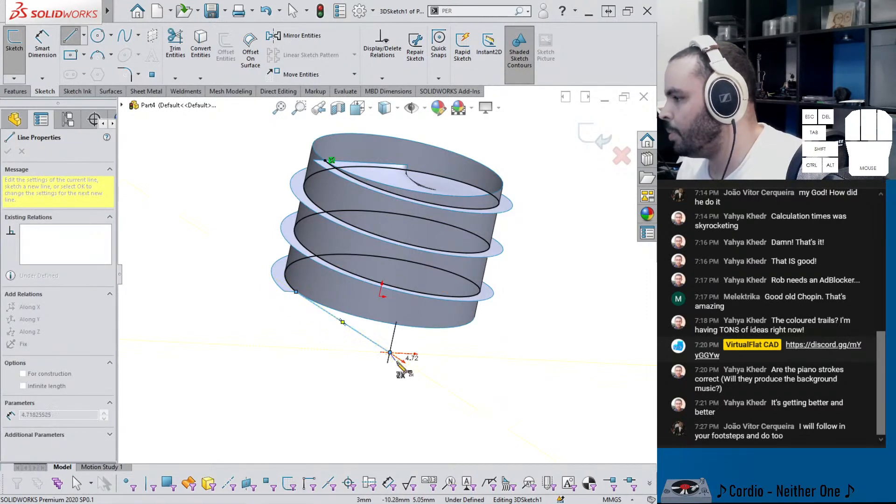
{"action": "key", "text": "Escape"}
{"action": "key", "text": "Escape"}
{"action": "left_click", "coordinate": [371, 342]}
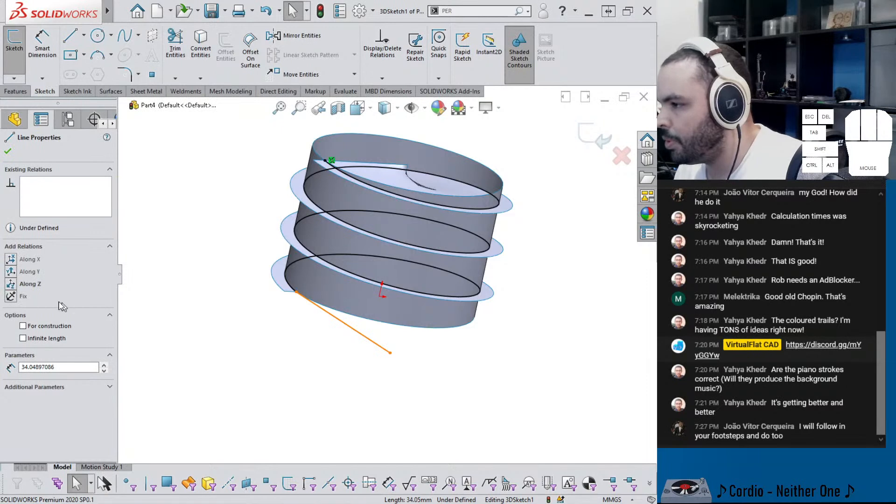
{"action": "left_click", "coordinate": [10, 283]}
{"action": "key", "text": "Escape"}
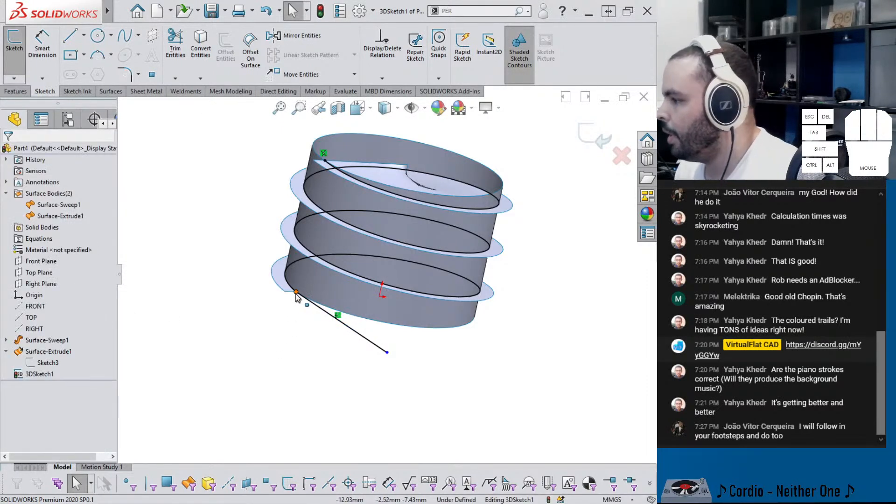
- Dimension the straight leg at the helix's lower end and set its length to 50 mm
{"action": "middle_click_drag", "start_coordinate": [325, 298], "coordinate": [332, 353]}
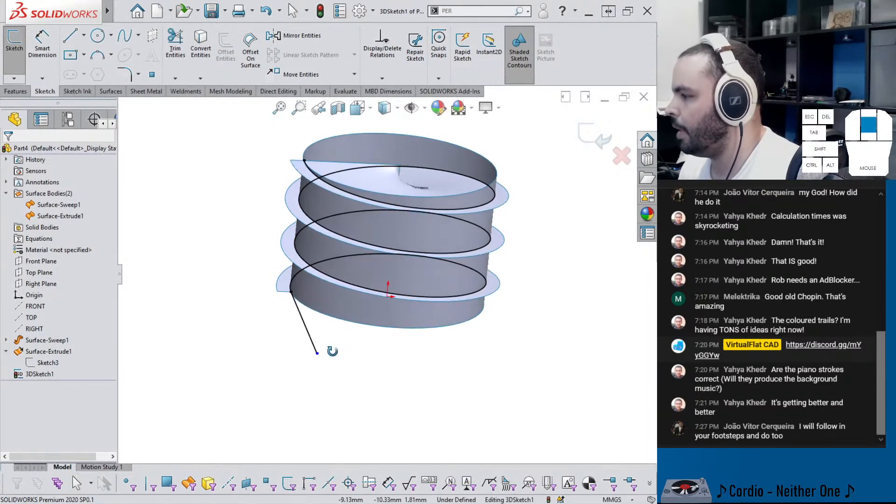
{"action": "left_click_drag", "start_coordinate": [318, 354], "coordinate": [329, 371]}
{"action": "right_click_drag", "start_coordinate": [337, 401], "coordinate": [325, 339]}
{"action": "left_click", "coordinate": [311, 336]}
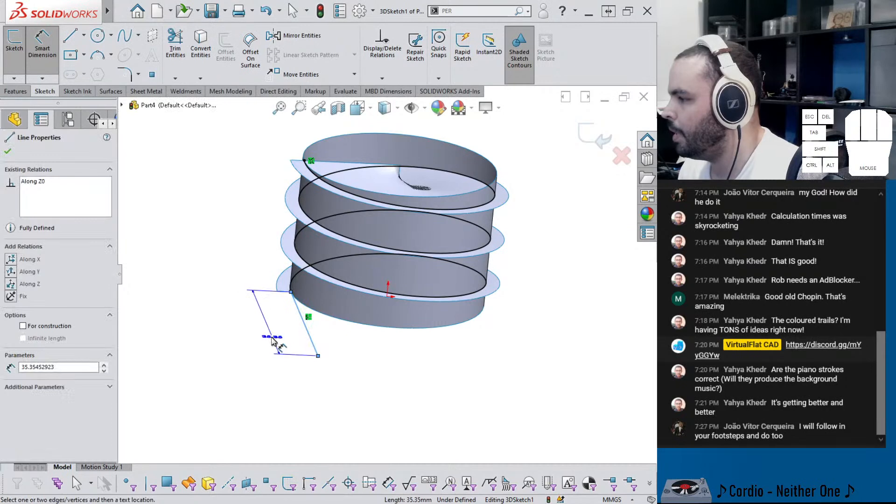
{"action": "left_click", "coordinate": [287, 341]}
{"action": "left_click", "coordinate": [286, 340]}
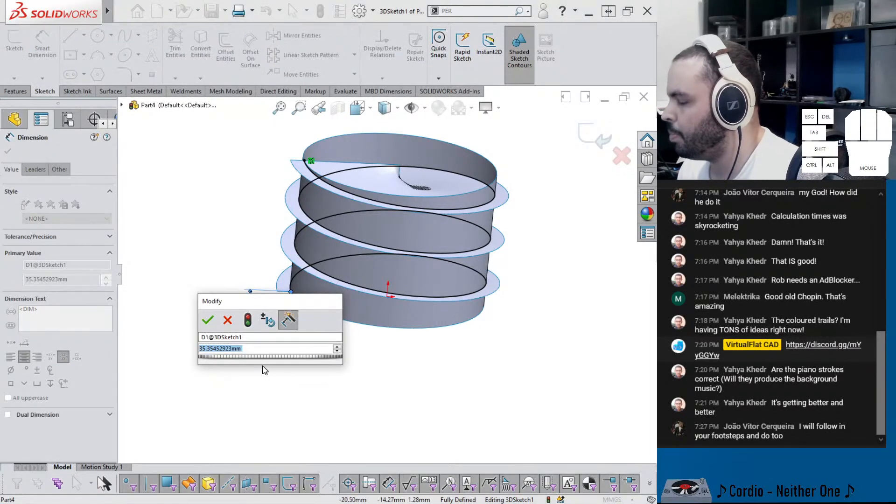
{"action": "type", "text": "50"}
{"action": "key", "text": "Return"}
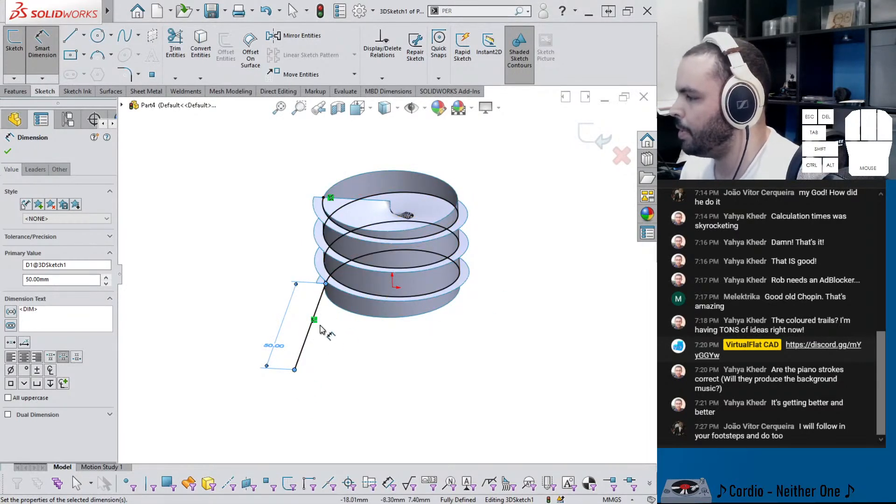
- Shorten the helical curve by moving its upper endpoint partway back along the coil
{"action": "left_click", "coordinate": [340, 237]}
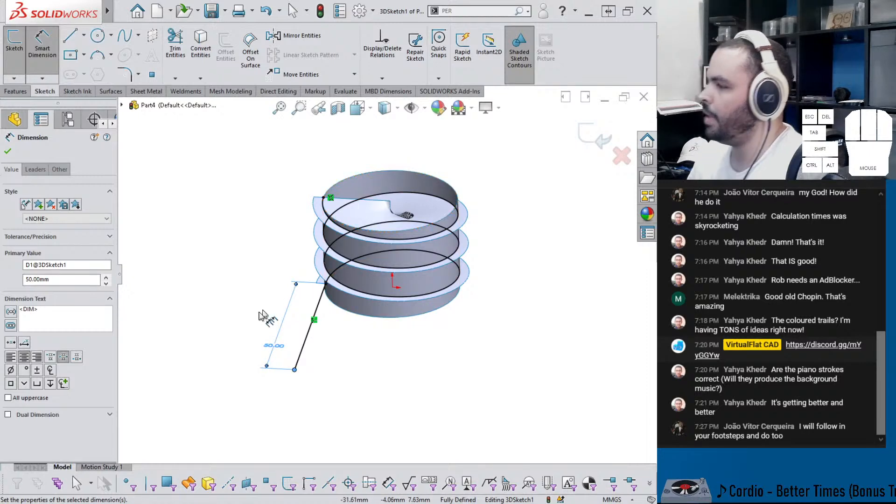
{"action": "left_click", "coordinate": [255, 315]}
{"action": "left_click", "coordinate": [322, 201]}
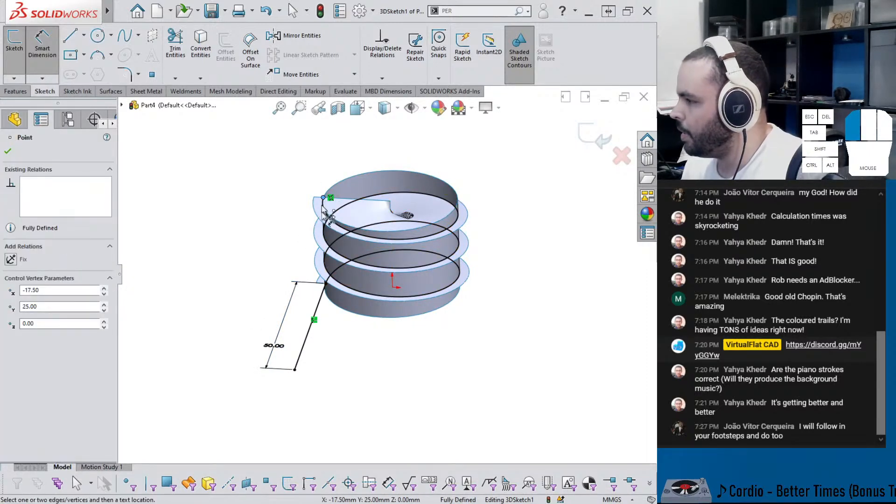
{"action": "left_click", "coordinate": [322, 206]}
{"action": "key", "text": "Escape"}
{"action": "mouse_move", "coordinate": [322, 198]}
{"action": "left_mouse_down"}
{"action": "mouse_move", "coordinate": [316, 205]}
{"action": "mouse_move", "coordinate": [400, 240]}
{"action": "mouse_move", "coordinate": [386, 235]}
{"action": "left_mouse_up"}
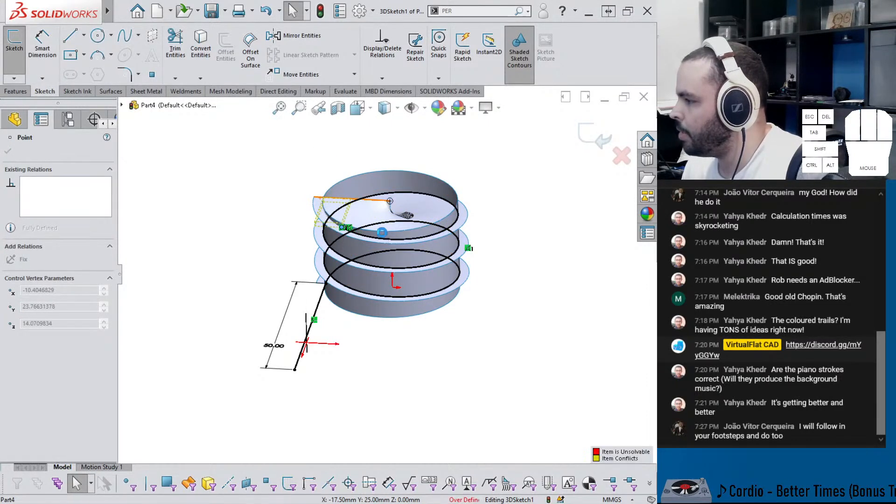
{"action": "left_click", "coordinate": [393, 258]}
{"action": "key", "text": "Escape"}
{"action": "mouse_move", "coordinate": [346, 276]}
{"action": "middle_mouse_down"}
{"action": "mouse_move", "coordinate": [387, 218]}
{"action": "mouse_move", "coordinate": [350, 247]}
{"action": "middle_mouse_up"}
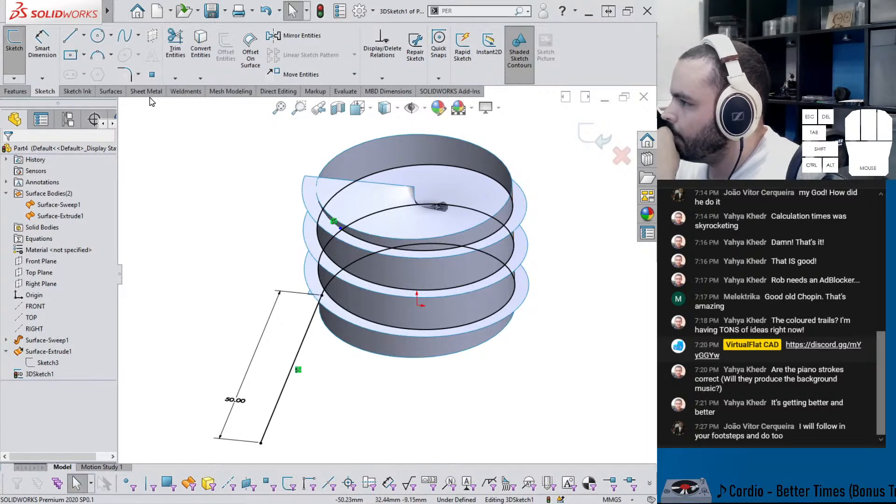
- Sketch a centerline about 19.6 mm long from the helix's upper endpoint to a point near the coil axis
{"action": "left_click", "coordinate": [83, 35]}
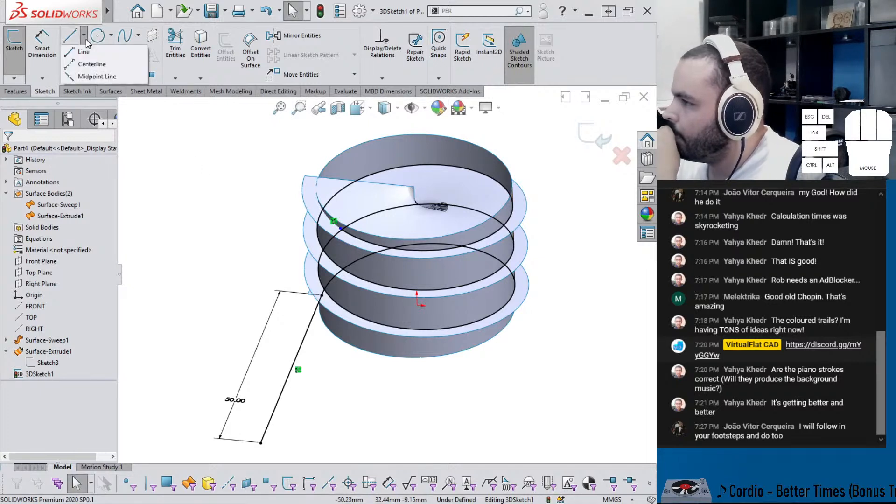
{"action": "left_click", "coordinate": [89, 65]}
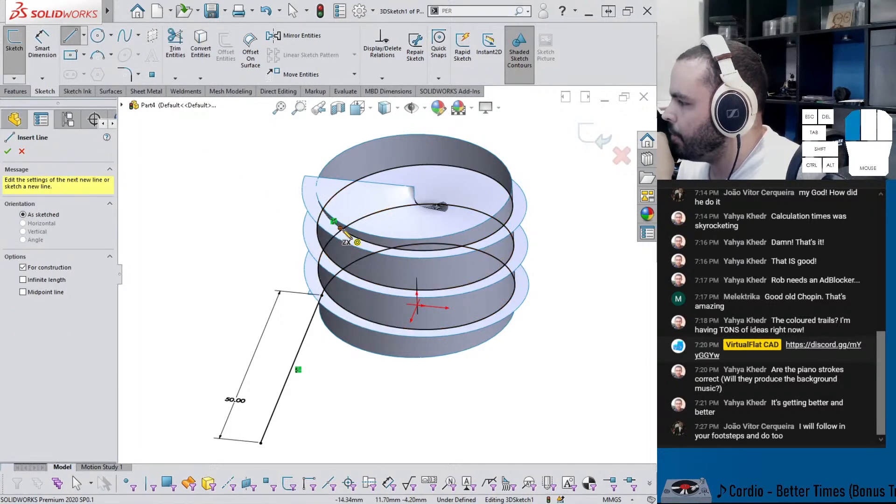
{"action": "left_click", "coordinate": [340, 228]}
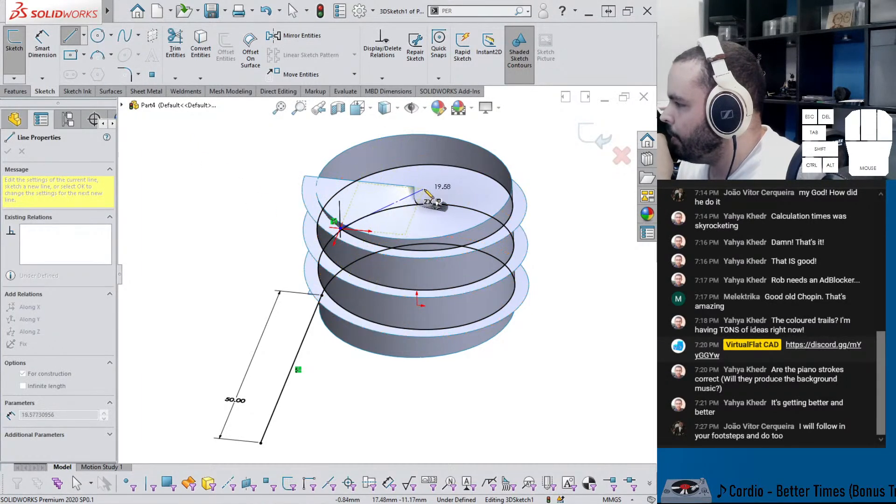
{"action": "key", "text": "Escape"}
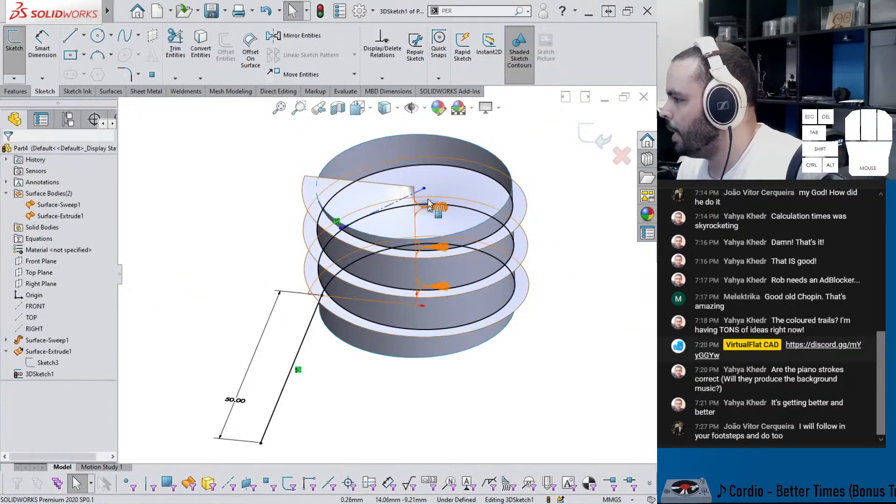
- Align the centerline's inner endpoint with the origin using an Along Y relation
{"action": "left_click", "coordinate": [424, 188]}
{"action": "middle_click_drag", "start_coordinate": [425, 206], "coordinate": [385, 212]}
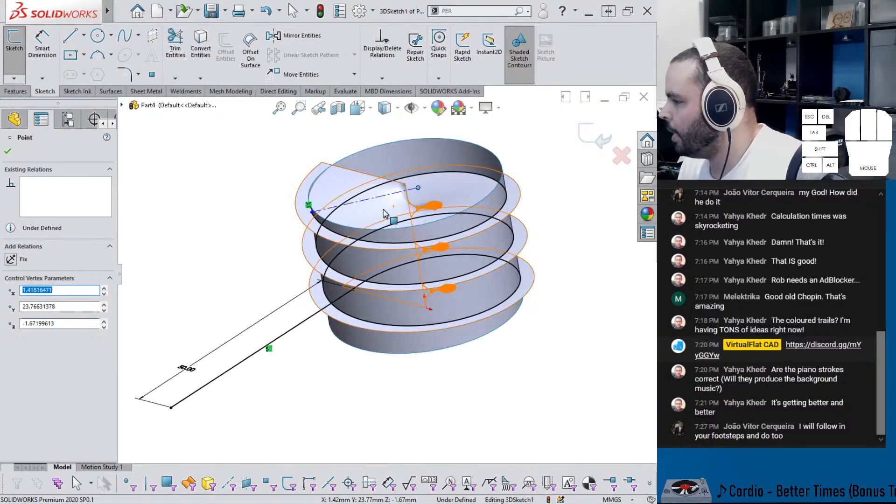
{"action": "left_click", "coordinate": [426, 309], "text": "ctrl"}
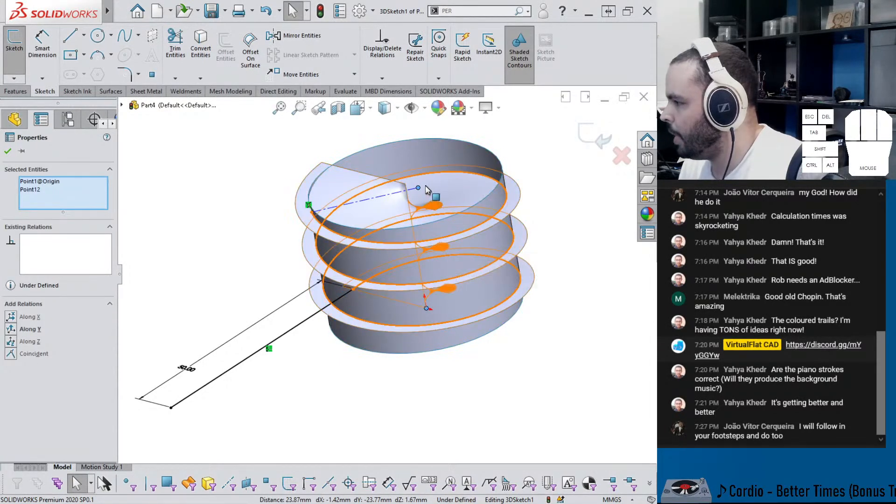
{"action": "left_click", "coordinate": [9, 329]}
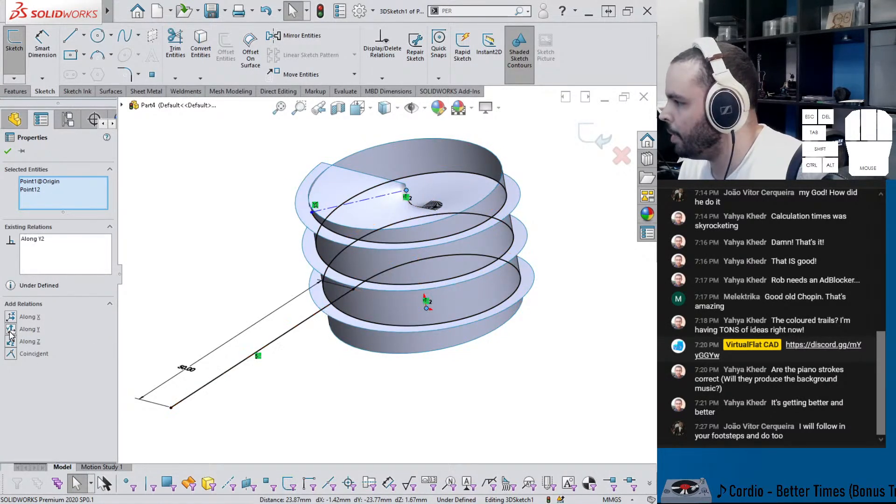
- Move the helix's upper endpoint further back along the coil to the opposite side of the axis
{"action": "left_click_drag", "start_coordinate": [312, 215], "coordinate": [467, 213]}
{"action": "left_click_drag", "start_coordinate": [464, 178], "coordinate": [463, 179]}
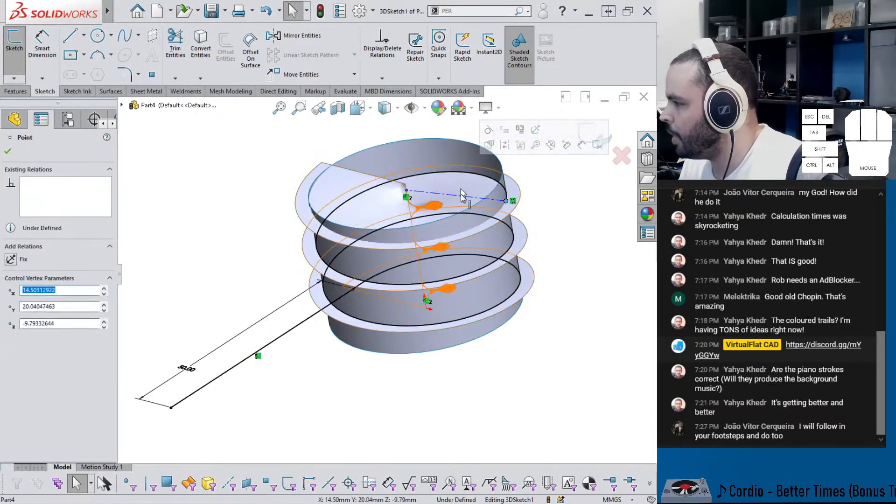
{"action": "mouse_move", "coordinate": [456, 222]}
{"action": "middle_mouse_down"}
{"action": "mouse_move", "coordinate": [461, 197]}
{"action": "mouse_move", "coordinate": [448, 216]}
{"action": "middle_mouse_up"}
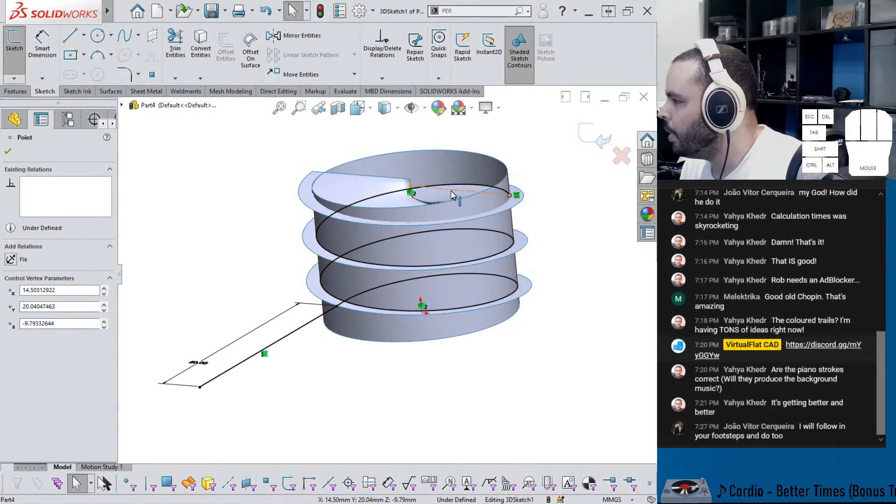
- Make the centerline from the helix's upper endpoint parallel to the Top Plane
{"action": "left_click", "coordinate": [451, 190]}
{"action": "left_click", "coordinate": [122, 110]}
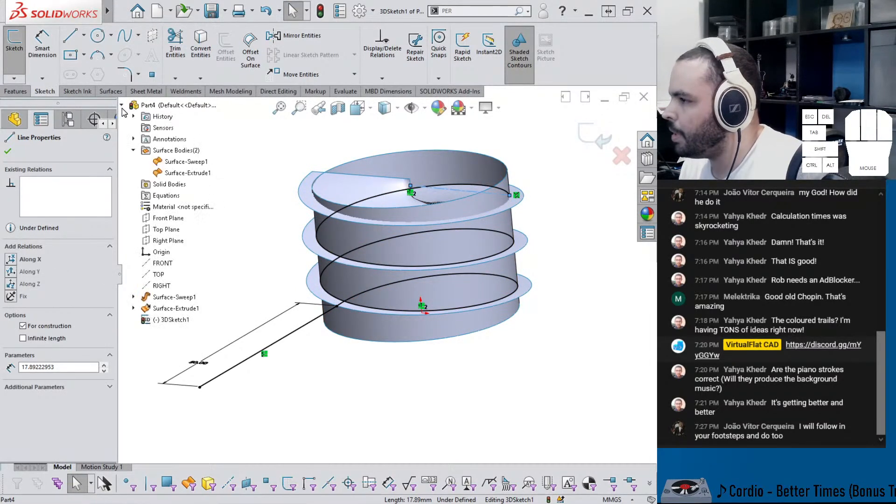
{"action": "left_click", "coordinate": [164, 229], "text": "ctrl"}
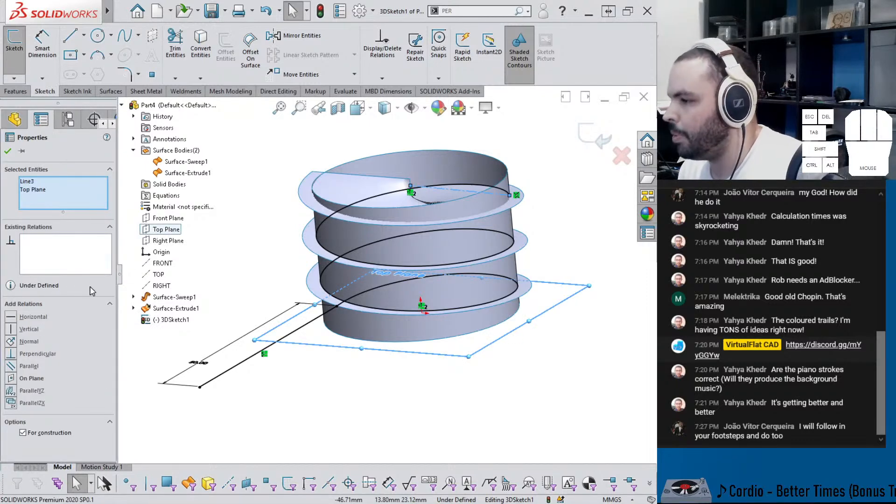
{"action": "left_click", "coordinate": [13, 367]}
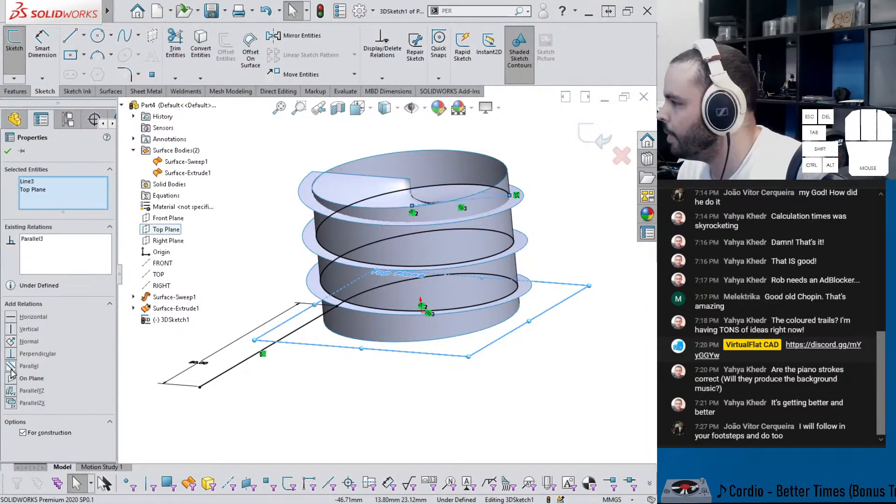
{"action": "left_click", "coordinate": [315, 433]}
- Move the helix's upper endpoint along the coil until the centerline swings round to the front of the spring
{"action": "middle_click_drag", "start_coordinate": [530, 198], "coordinate": [532, 215]}
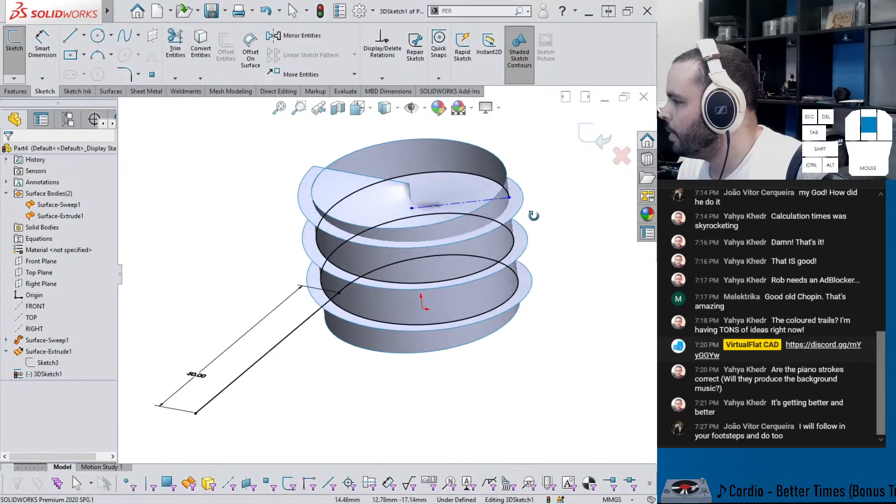
{"action": "left_click", "coordinate": [510, 198]}
{"action": "mouse_move", "coordinate": [466, 234]}
{"action": "left_mouse_down"}
{"action": "mouse_move", "coordinate": [354, 219]}
{"action": "mouse_move", "coordinate": [337, 206]}
{"action": "mouse_move", "coordinate": [361, 202]}
{"action": "mouse_move", "coordinate": [385, 228]}
{"action": "mouse_move", "coordinate": [437, 235]}
{"action": "mouse_move", "coordinate": [372, 214]}
{"action": "mouse_move", "coordinate": [340, 226]}
{"action": "mouse_move", "coordinate": [414, 234]}
{"action": "left_mouse_up"}
{"action": "key", "text": "Escape"}
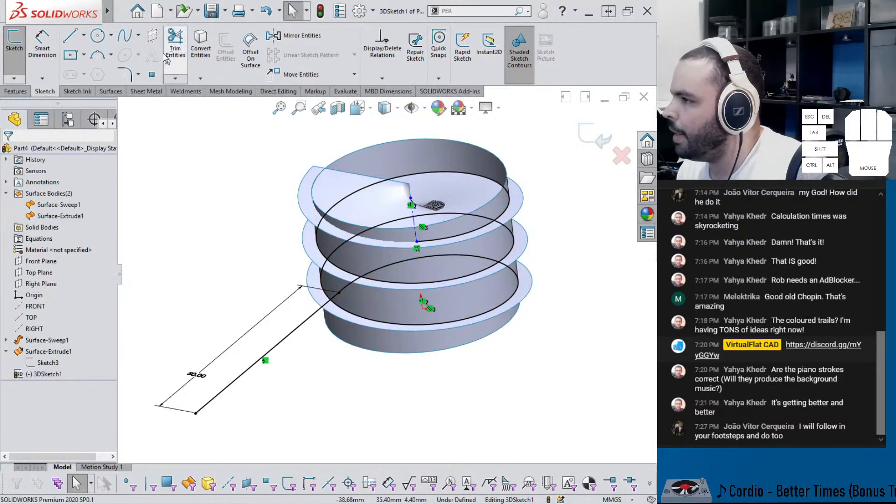
- Sketch a straight leg about 29.5 mm long outward from the helix's upper endpoint
{"action": "left_click", "coordinate": [70, 35]}
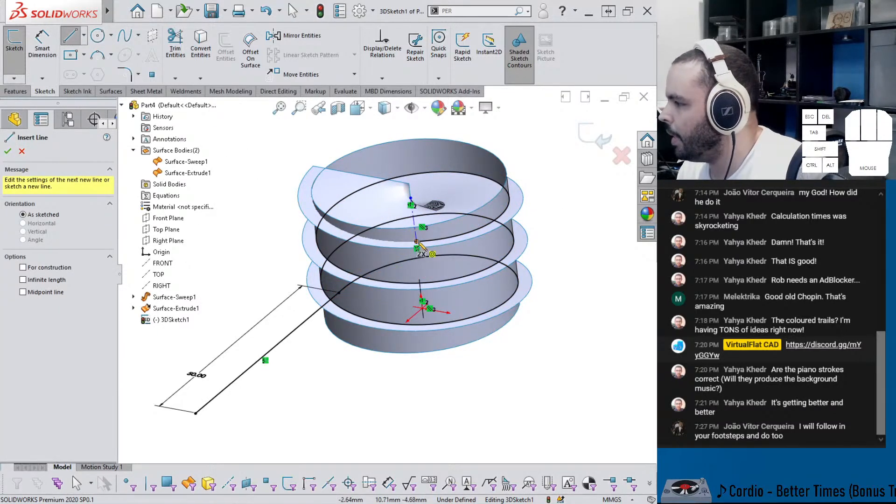
{"action": "left_click_drag", "start_coordinate": [417, 242], "coordinate": [252, 251]}
{"action": "key", "text": "Escape"}
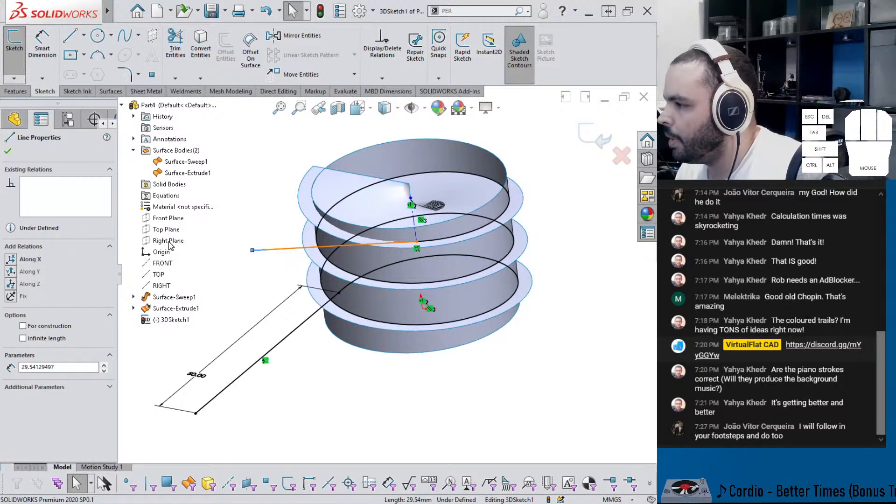
{"action": "left_click", "coordinate": [250, 274]}
- Dimension the upper leg's length and link it by equation to the lower leg's 50 mm dimension
{"action": "right_click_drag", "start_coordinate": [363, 364], "coordinate": [345, 273]}
{"action": "left_click", "coordinate": [279, 248]}
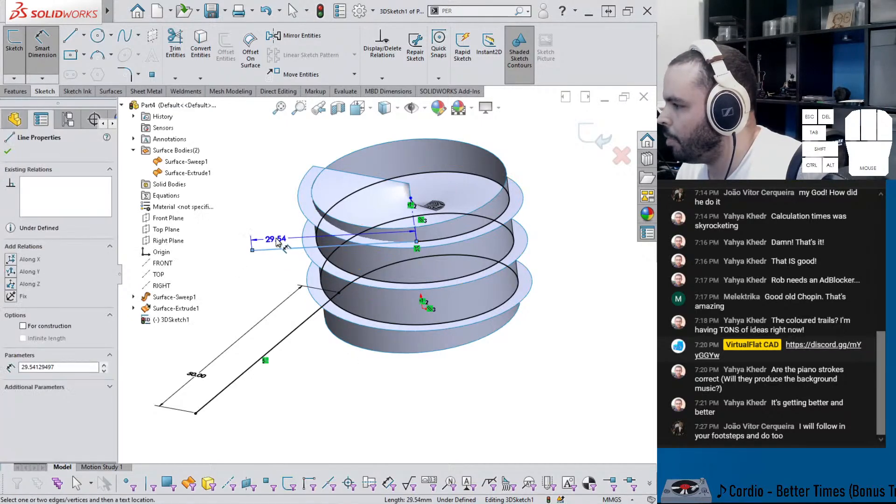
{"action": "left_click", "coordinate": [277, 240]}
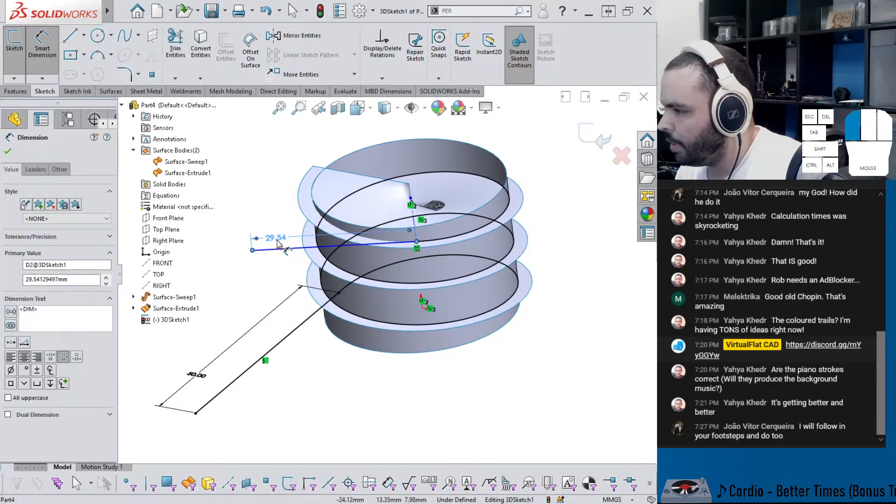
{"action": "double_click", "coordinate": [276, 239]}
{"action": "type", "text": "="}
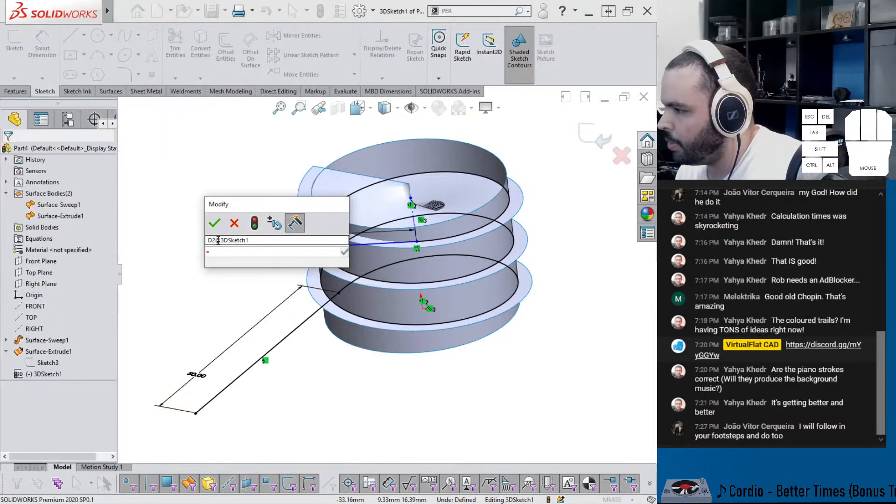
{"action": "left_click", "coordinate": [198, 376]}
{"action": "key", "text": "Return"}
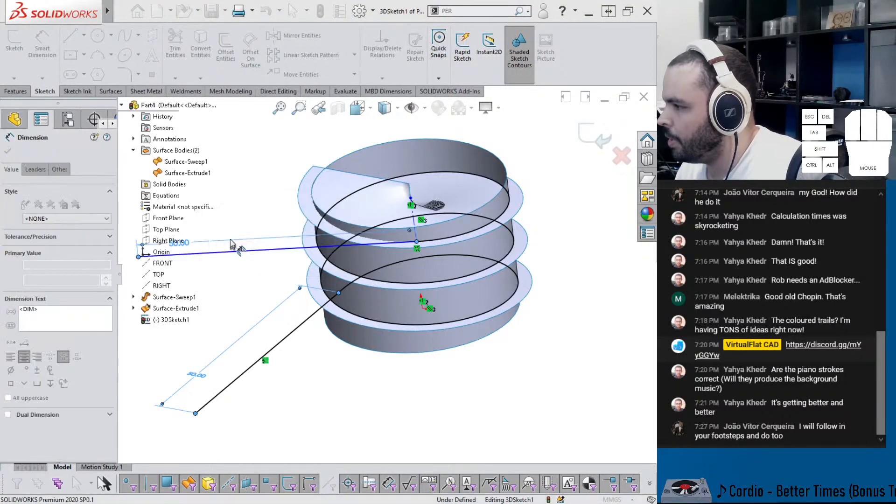
{"action": "scroll", "coordinate": [327, 336], "scroll_direction": "up", "scroll_amount": 1}
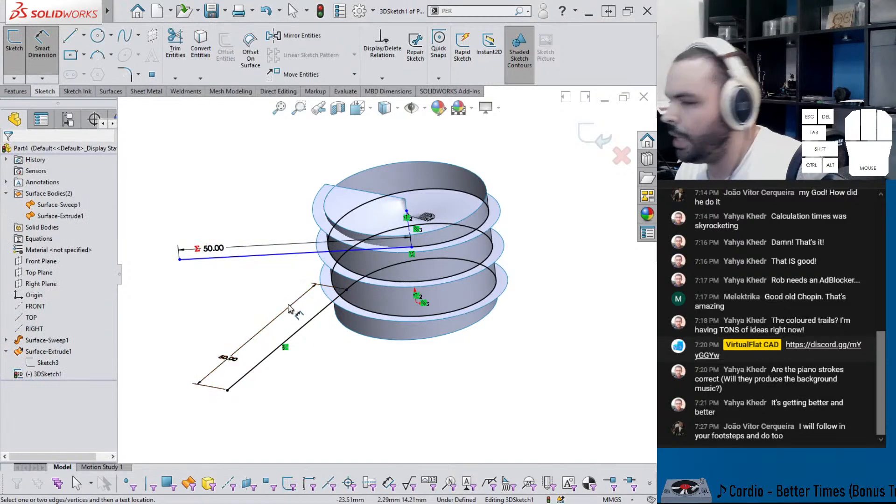
{"action": "key", "text": "Escape"}
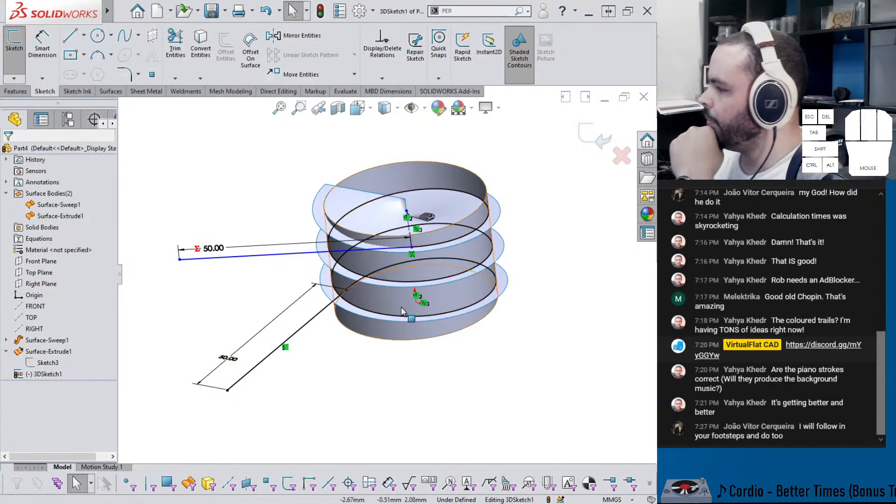
- Make the upper leg parallel to the Top Plane
{"action": "left_click", "coordinate": [257, 255]}
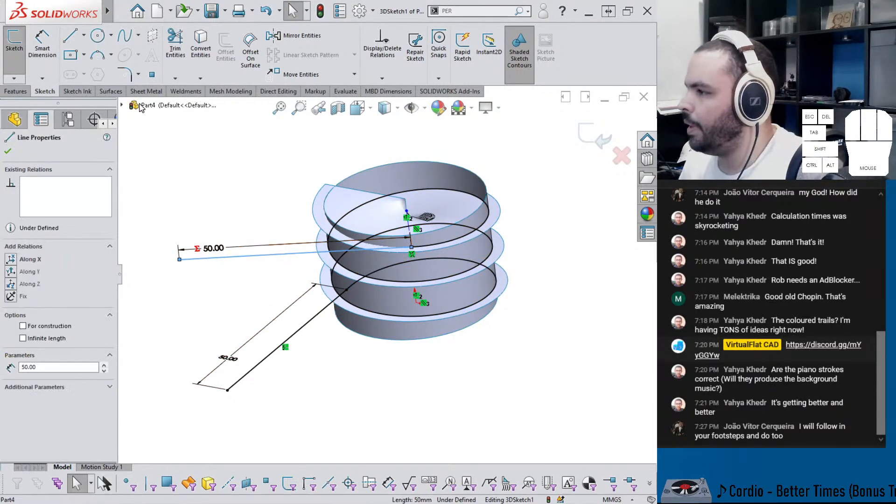
{"action": "left_click", "coordinate": [122, 106]}
{"action": "left_click", "coordinate": [168, 233], "text": "ctrl"}
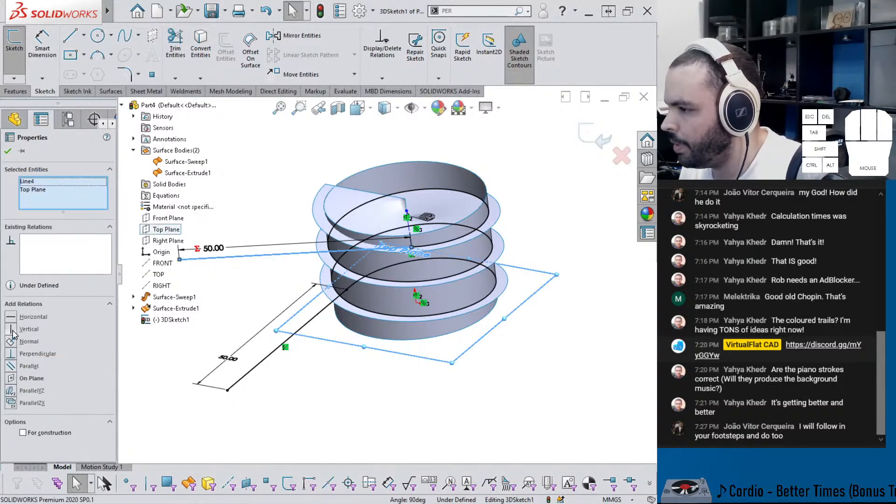
{"action": "left_click", "coordinate": [14, 368]}
{"action": "left_click", "coordinate": [316, 412]}
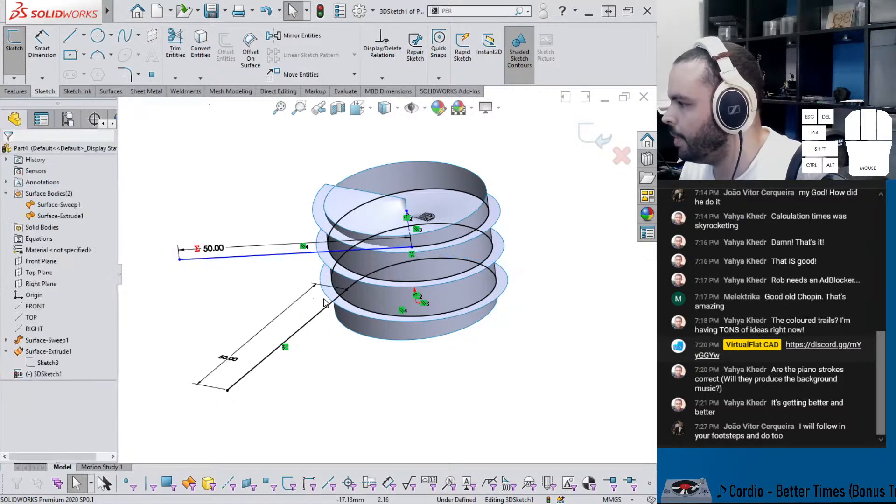
- Make the upper leg perpendicular to the centerline at the helix's upper endpoint
{"action": "left_click", "coordinate": [364, 250]}
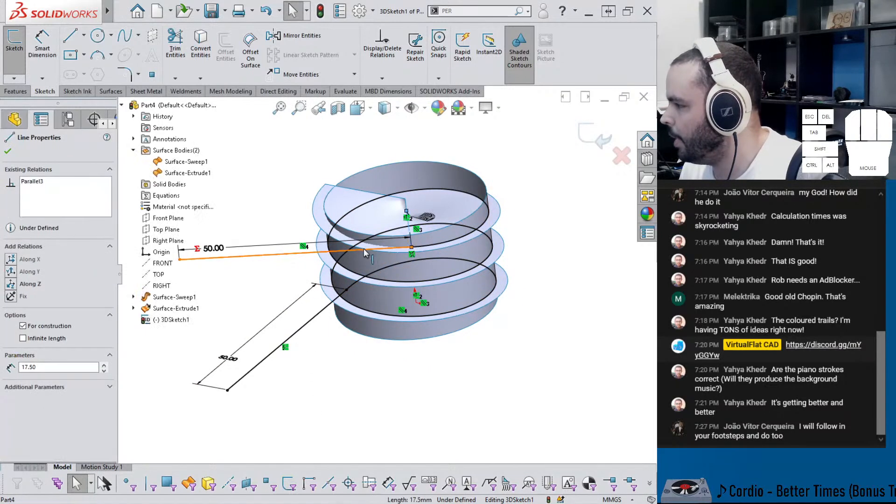
{"action": "left_click", "coordinate": [310, 254], "text": "ctrl"}
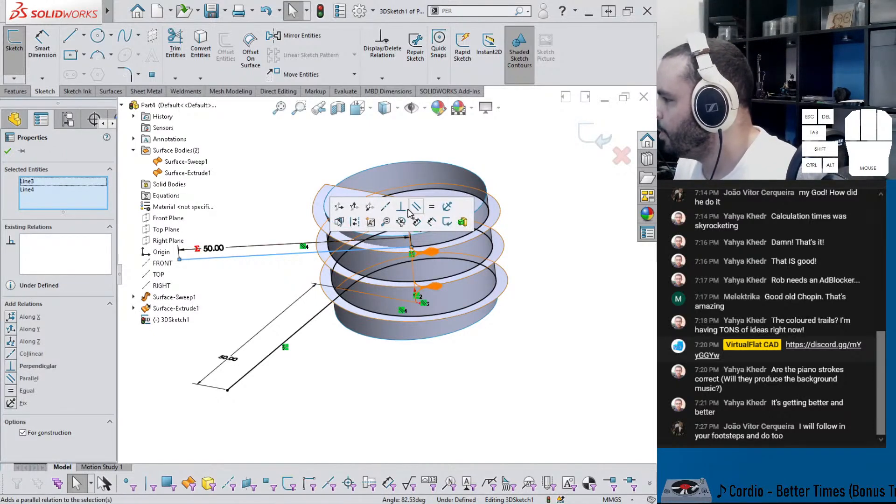
{"action": "left_click", "coordinate": [401, 206]}
{"action": "left_click", "coordinate": [413, 360]}
- Swing the upper leg around the coil by moving its free end and the helix endpoint, and close the 3D sketch
{"action": "middle_click_drag", "start_coordinate": [370, 323], "coordinate": [391, 322]}
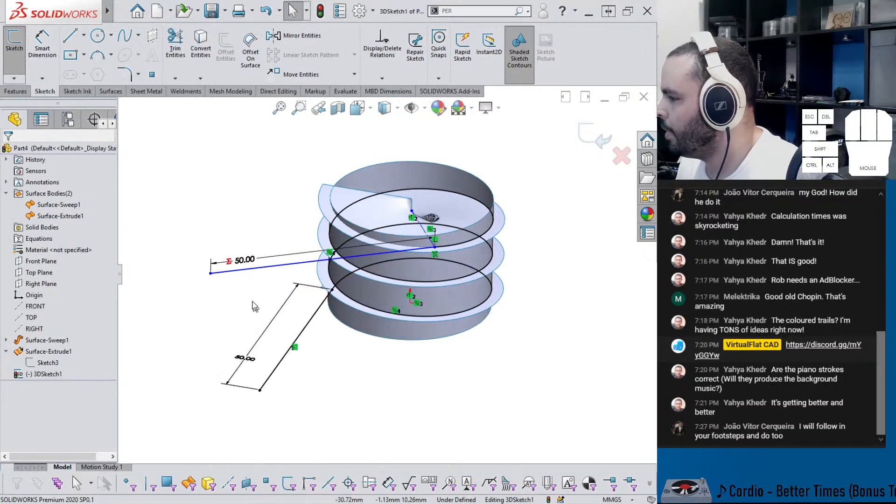
{"action": "left_click_drag", "start_coordinate": [210, 273], "coordinate": [228, 160]}
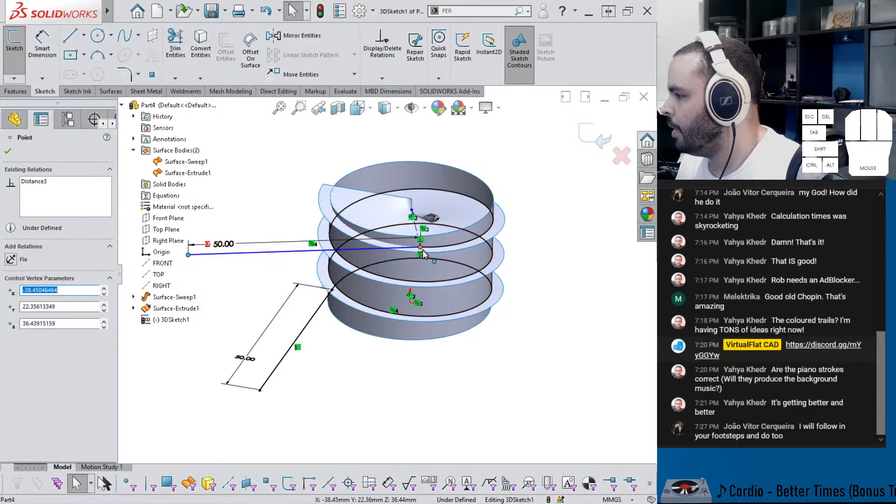
{"action": "left_click_drag", "start_coordinate": [420, 252], "coordinate": [309, 187]}
{"action": "middle_click_drag", "start_coordinate": [310, 190], "coordinate": [330, 265]}
{"action": "left_click", "coordinate": [595, 138]}
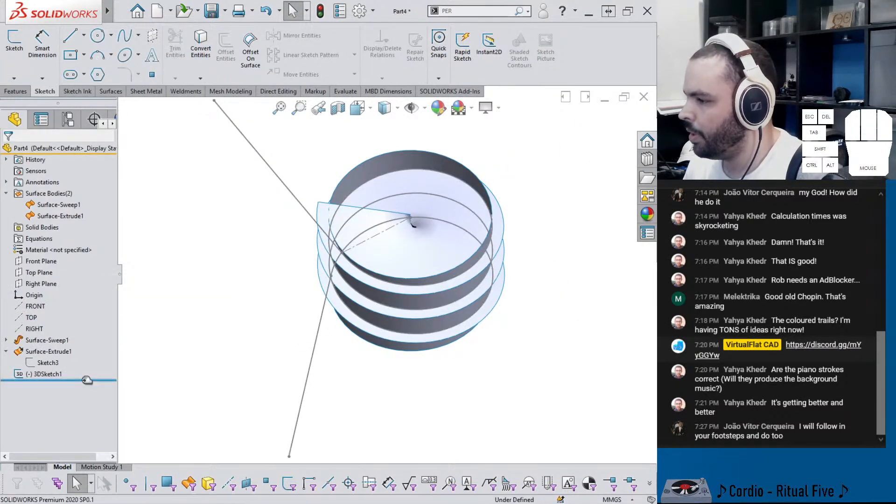
- Roll the model back to before 3DSketch1 and start a new sketch on the Top Plane
{"action": "left_click_drag", "start_coordinate": [87, 380], "coordinate": [89, 368]}
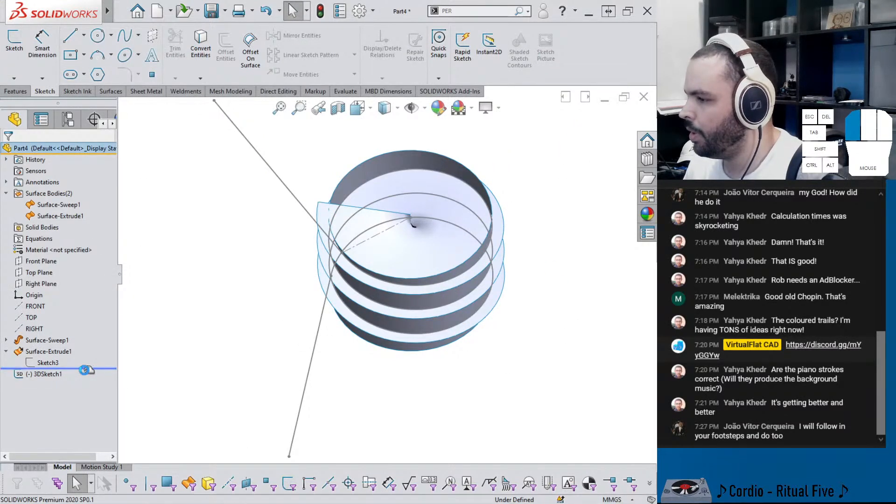
{"action": "left_click", "coordinate": [41, 272]}
{"action": "left_click", "coordinate": [59, 257]}
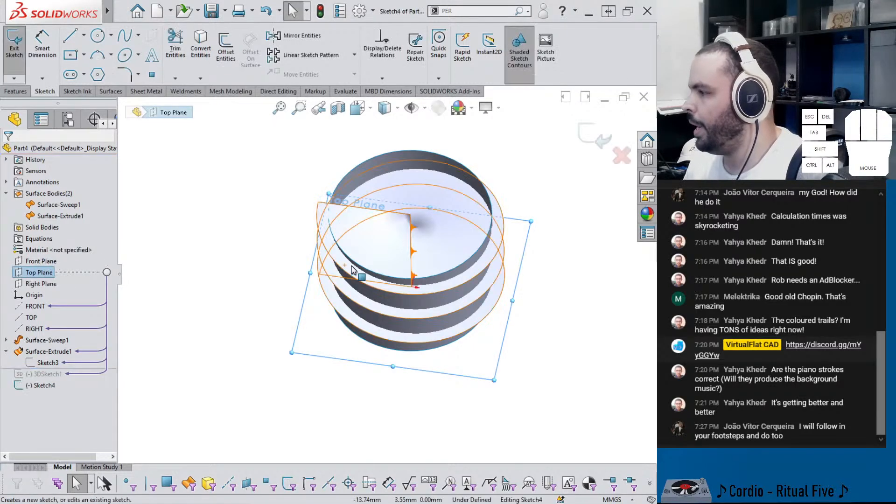
- Sketch a centerline about 32.2 mm long from the origin outward past the coil at about 134°
{"action": "middle_click_drag", "start_coordinate": [352, 267], "coordinate": [313, 326]}
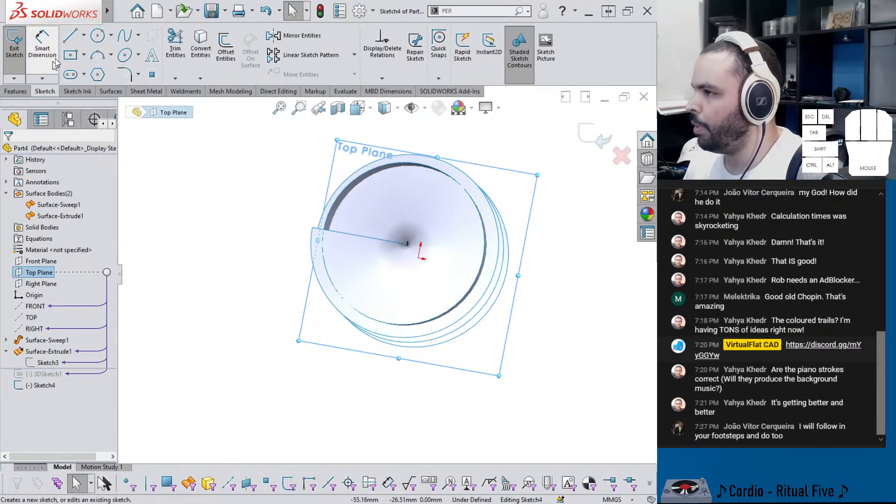
{"action": "left_click", "coordinate": [84, 37]}
{"action": "left_click", "coordinate": [80, 63]}
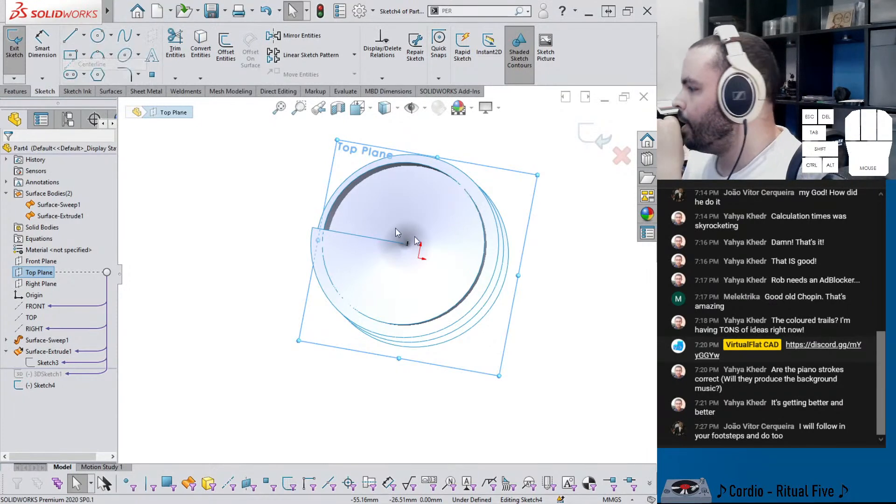
{"action": "left_click_drag", "start_coordinate": [418, 257], "coordinate": [336, 134]}
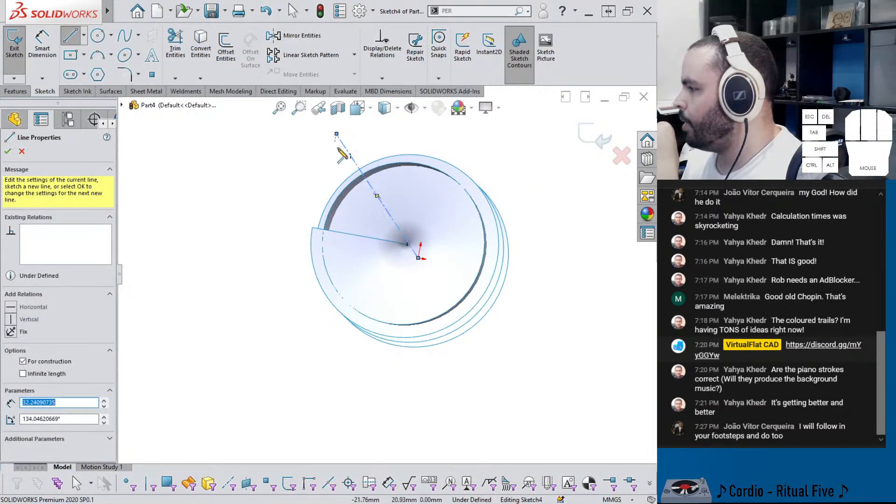
{"action": "middle_click_drag", "start_coordinate": [344, 164], "coordinate": [365, 181]}
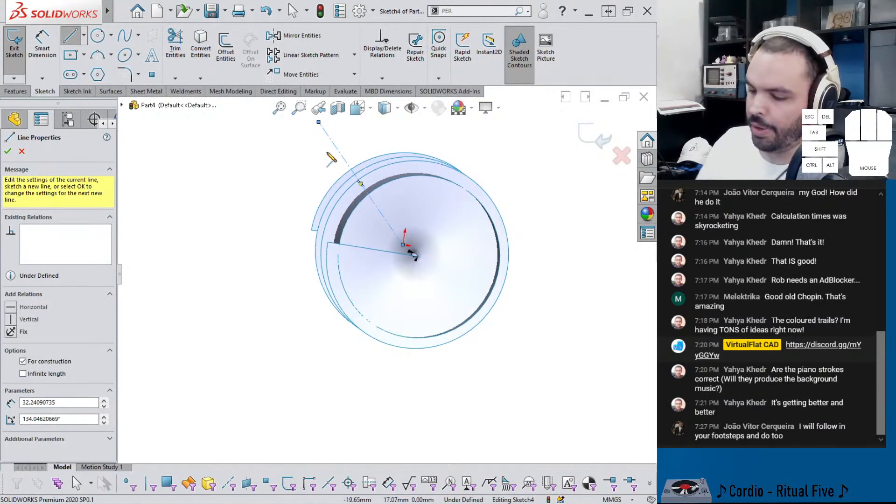
{"action": "key", "text": "ctrl+5"}
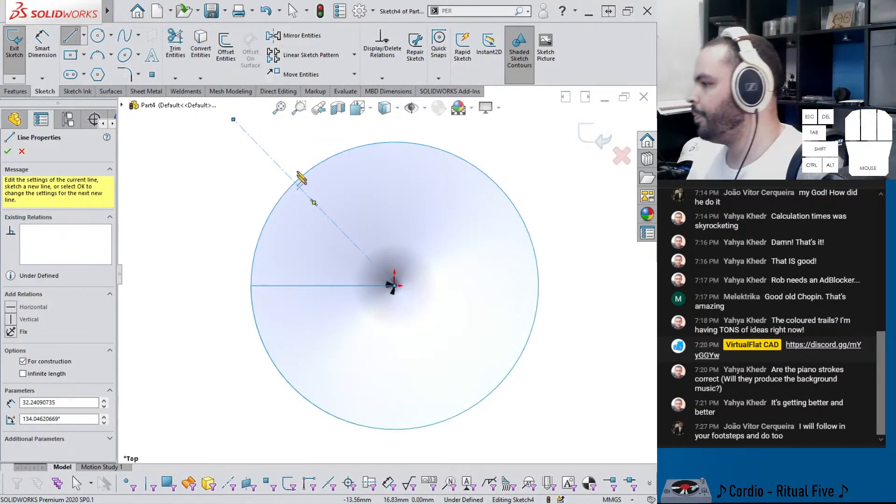
{"action": "key", "text": "Escape"}
- Dimension the centerline at 40° from the vertical direction through the origin and finish the sketch
{"action": "scroll", "coordinate": [309, 193], "scroll_direction": "up", "scroll_amount": 5}
{"action": "right_click_drag", "start_coordinate": [375, 376], "coordinate": [381, 326]}
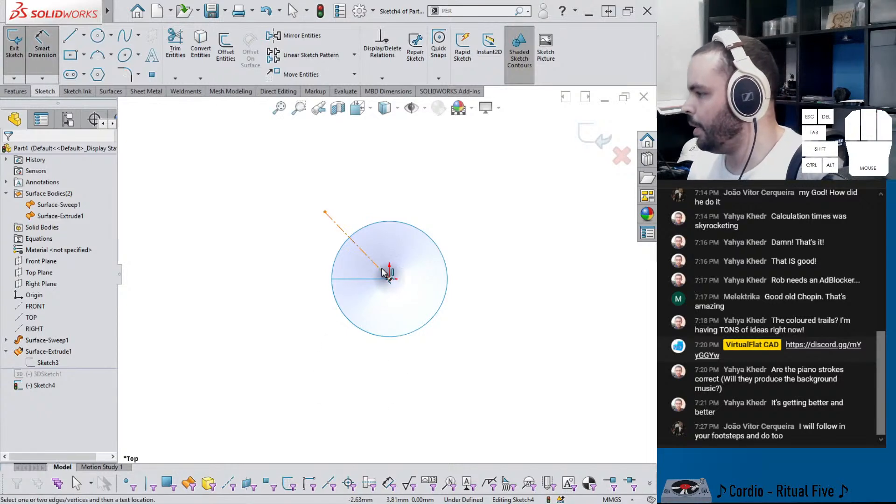
{"action": "left_click", "coordinate": [389, 278]}
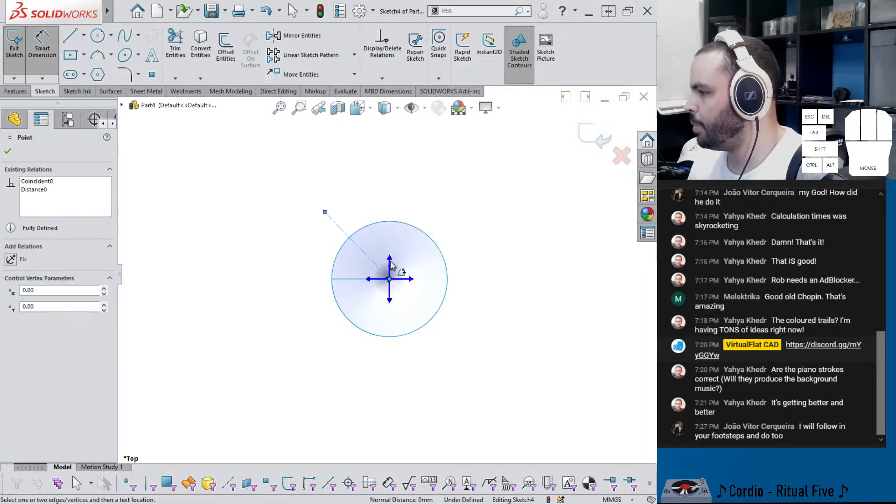
{"action": "left_click", "coordinate": [390, 262]}
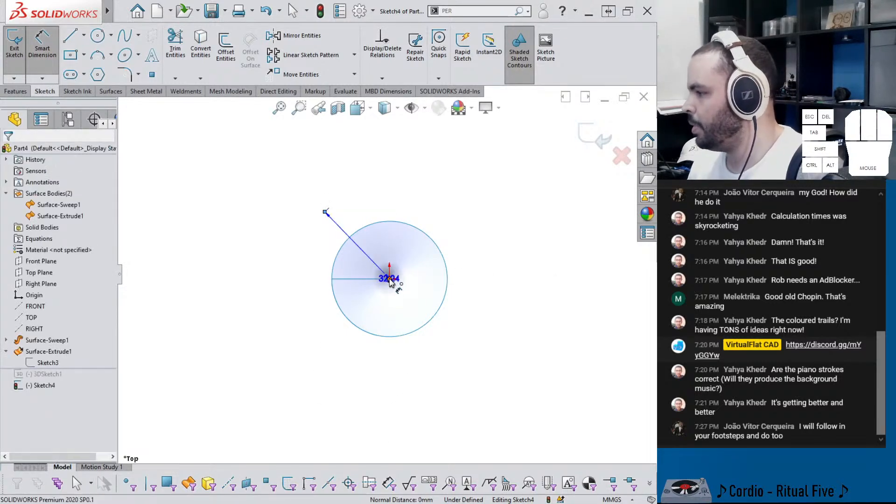
{"action": "left_click", "coordinate": [390, 279]}
{"action": "left_click", "coordinate": [370, 214]}
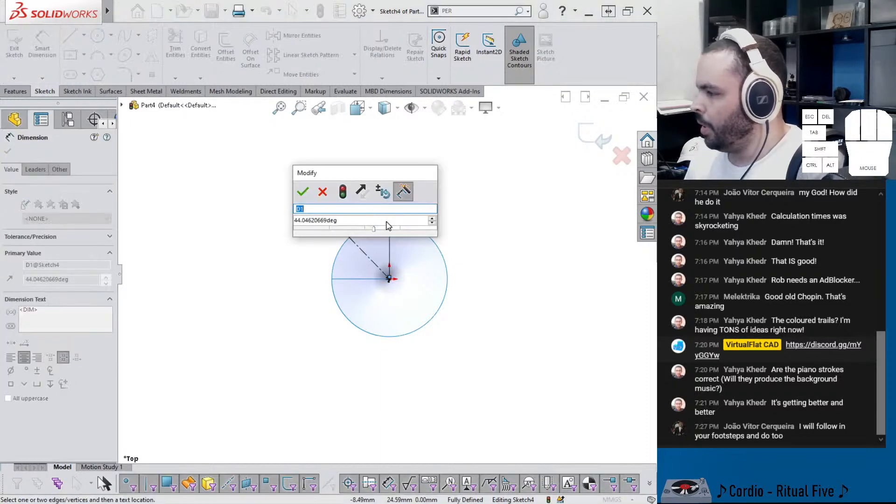
{"action": "key", "text": "Tab"}
{"action": "type", "text": "40"}
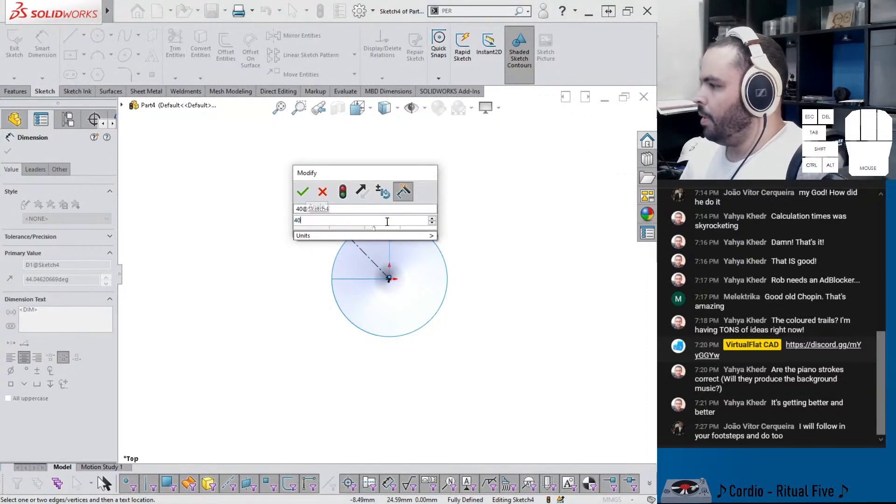
{"action": "key", "text": "Return"}
{"action": "left_click", "coordinate": [592, 136]}
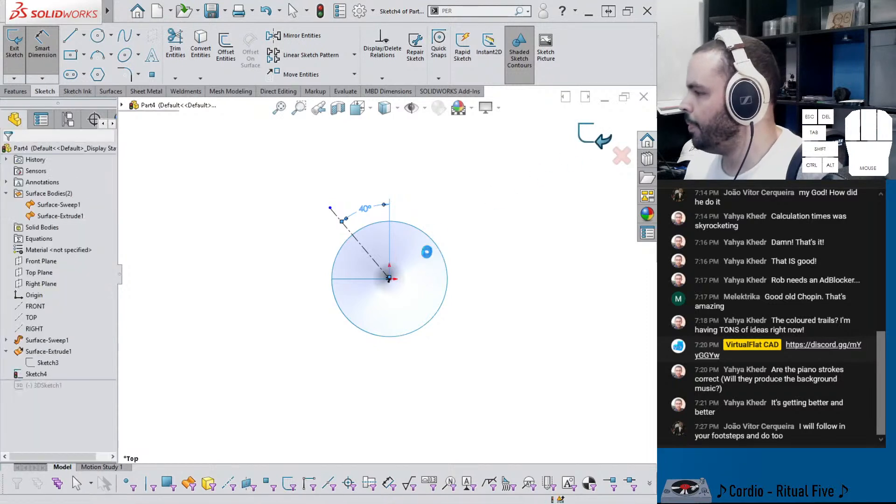
- Reopen 3DSketch1 and select the upper leg together with the 40° reference centerline to relate them
{"action": "middle_click_drag", "start_coordinate": [428, 292], "coordinate": [428, 233]}
{"action": "left_click", "coordinate": [284, 321]}
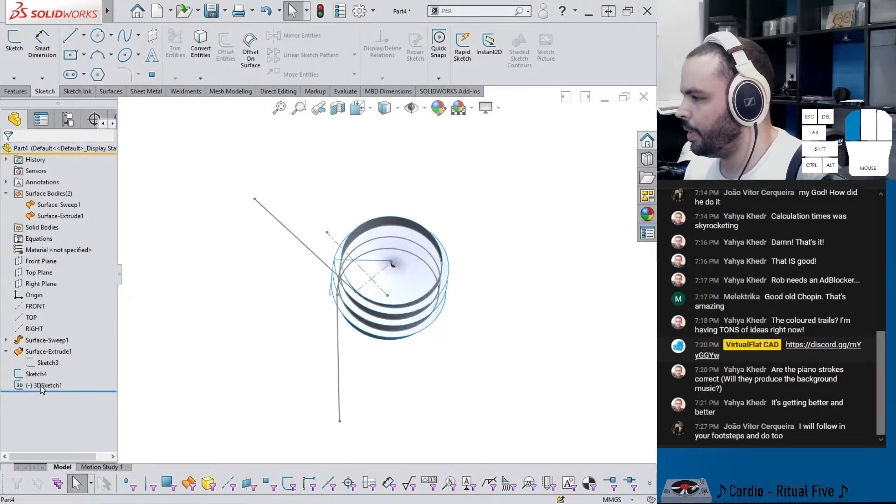
{"action": "left_click", "coordinate": [289, 232]}
{"action": "left_click", "coordinate": [330, 235], "text": "ctrl"}
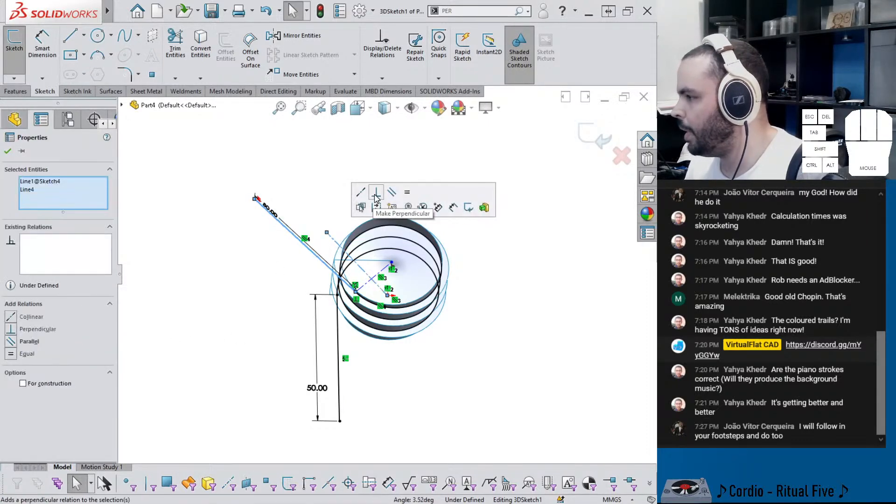
- Make the spring's upper leg line parallel to the Sketch4 centerline and finish the 3D sketch
{"action": "left_click", "coordinate": [391, 192]}
{"action": "left_click", "coordinate": [259, 252]}
{"action": "mouse_move", "coordinate": [291, 252]}
{"action": "middle_mouse_down"}
{"action": "mouse_move", "coordinate": [289, 264]}
{"action": "mouse_move", "coordinate": [305, 249]}
{"action": "middle_mouse_up"}
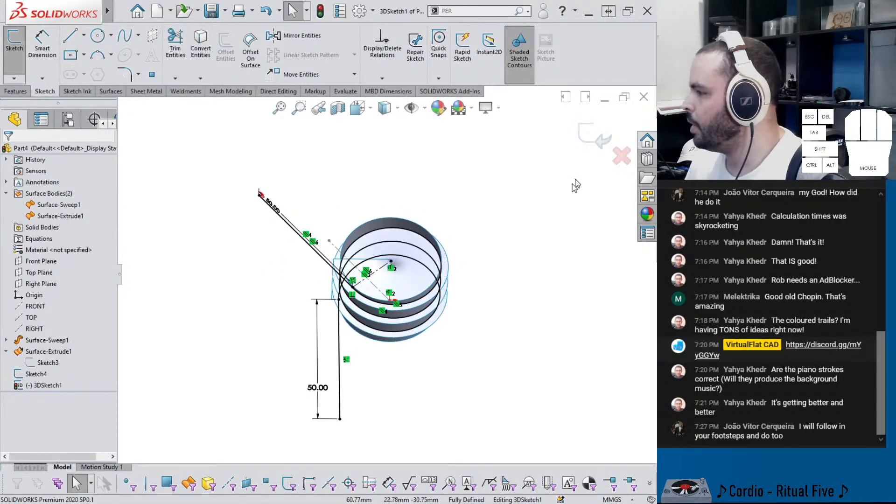
{"action": "left_click", "coordinate": [587, 138]}
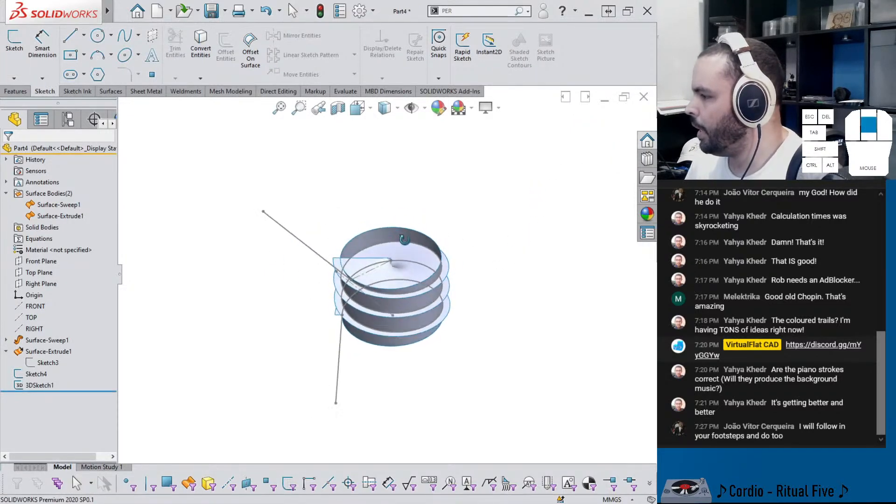
- Hide the surface bodies Surface-Sweep1 and Surface-Extrude1 so only the spring path curves remain
{"action": "mouse_move", "coordinate": [301, 300]}
{"action": "middle_mouse_down"}
{"action": "mouse_move", "coordinate": [316, 368]}
{"action": "mouse_move", "coordinate": [332, 298]}
{"action": "middle_mouse_up"}
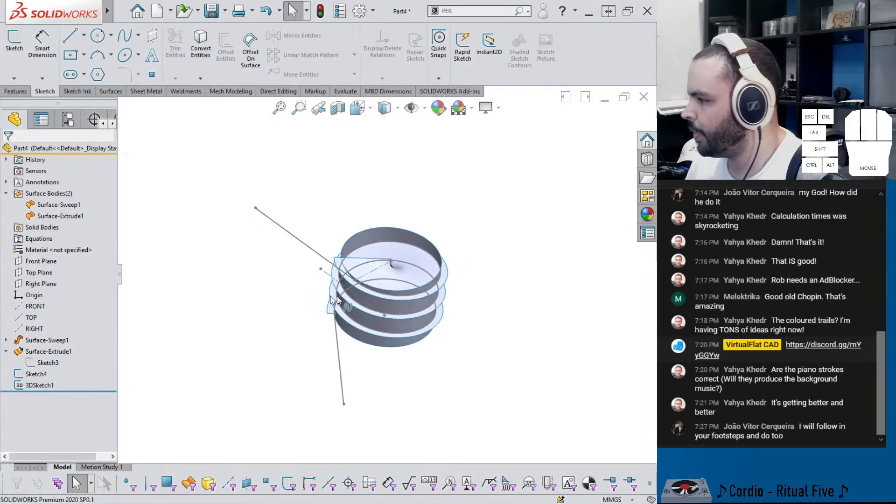
{"action": "key", "text": "Tab"}
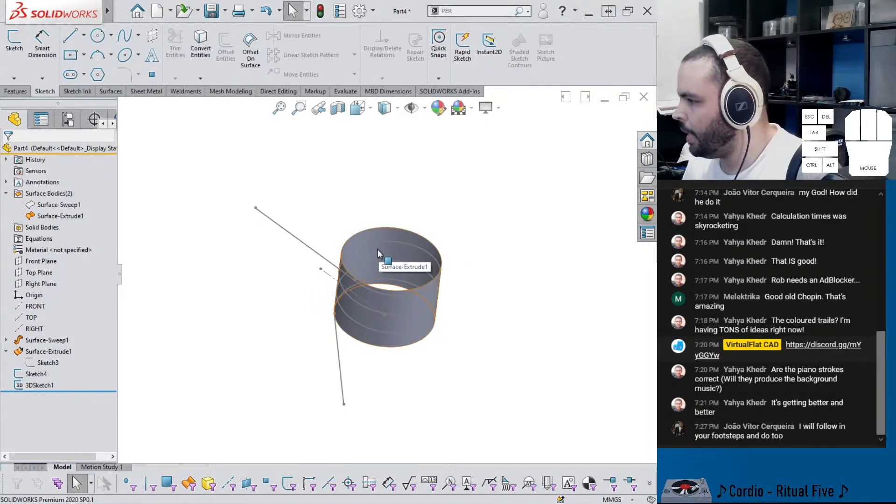
{"action": "key", "text": "Tab"}
{"action": "mouse_move", "coordinate": [376, 254]}
{"action": "middle_mouse_down"}
{"action": "mouse_move", "coordinate": [362, 232]}
{"action": "mouse_move", "coordinate": [376, 230]}
{"action": "mouse_move", "coordinate": [369, 247]}
{"action": "middle_mouse_up"}
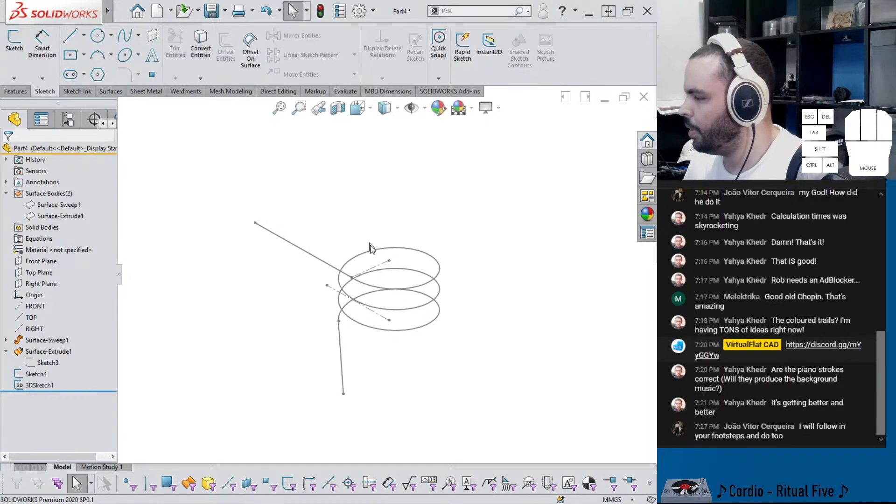
{"action": "middle_click_drag", "start_coordinate": [411, 308], "coordinate": [366, 309]}
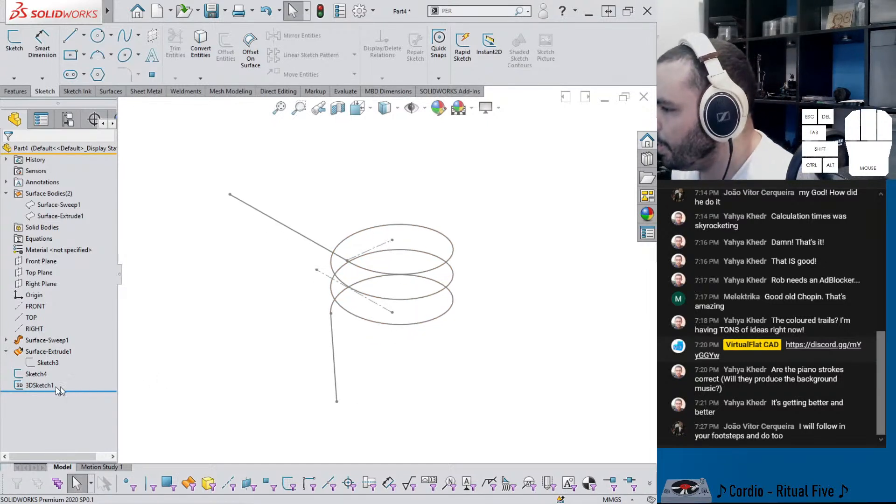
- Delete the 40° angle dimension from Sketch4 and exit the sketch
{"action": "left_click", "coordinate": [36, 375]}
{"action": "left_click", "coordinate": [40, 356]}
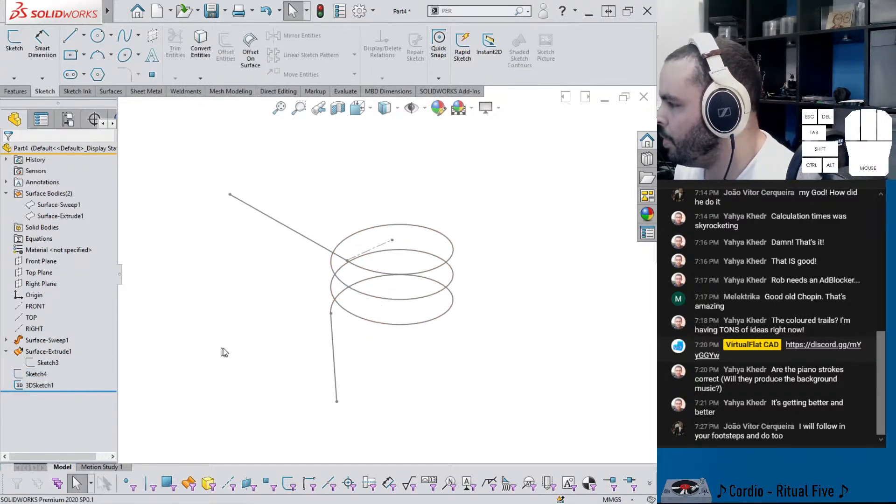
{"action": "left_click", "coordinate": [37, 373]}
{"action": "left_click", "coordinate": [36, 345]}
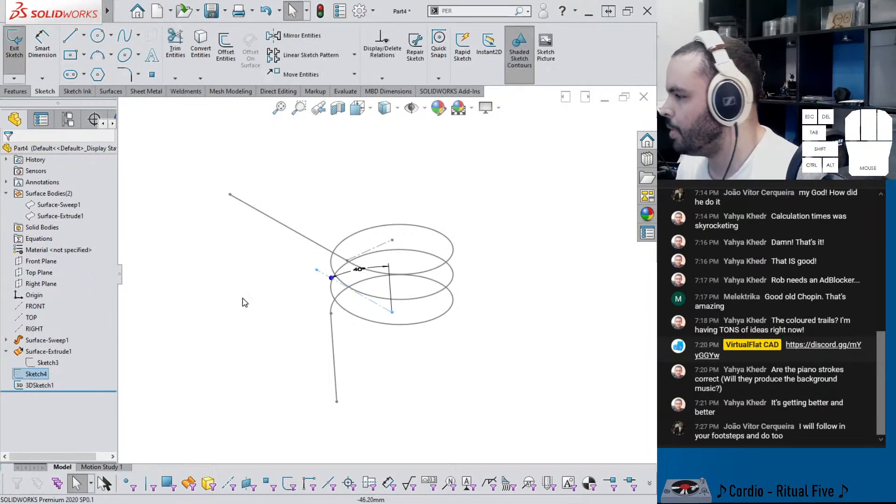
{"action": "left_click", "coordinate": [362, 274]}
{"action": "key", "text": "Delete"}
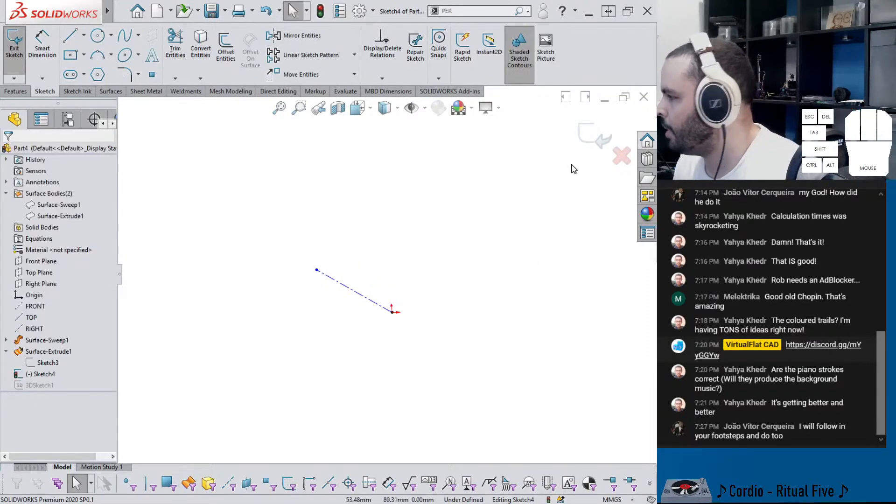
{"action": "left_click", "coordinate": [586, 140]}
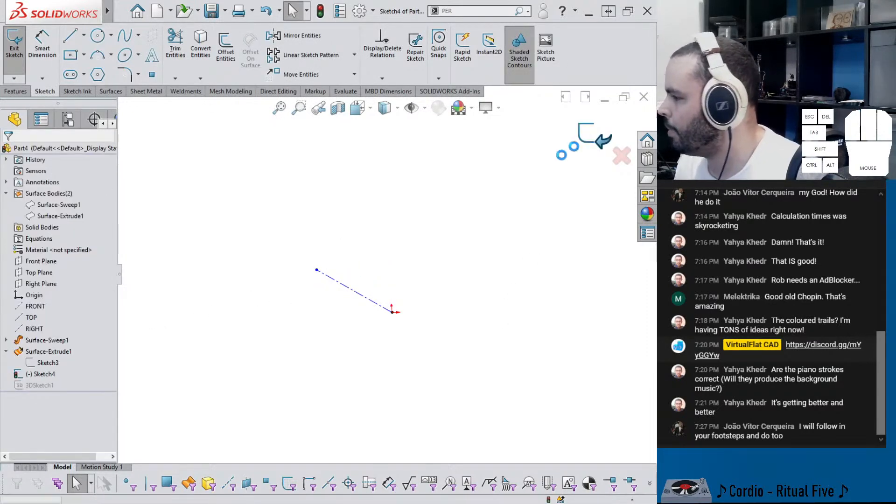
- Swing Sketch4's centerline by moving its free endpoint freehand to about X -30 mm, Z -13 mm, with the sketch shown in the model
{"action": "left_click", "coordinate": [39, 373]}
{"action": "left_click", "coordinate": [44, 362]}
{"action": "left_click_drag", "start_coordinate": [317, 273], "coordinate": [301, 293]}
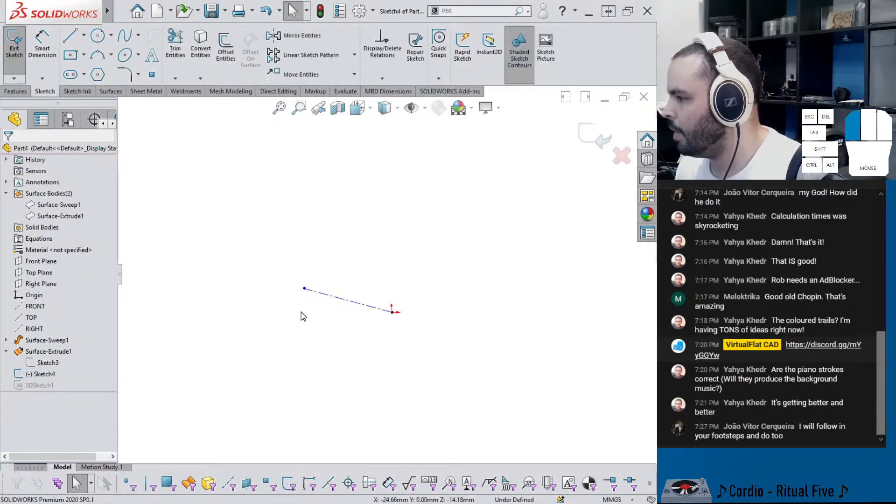
{"action": "left_click", "coordinate": [606, 139]}
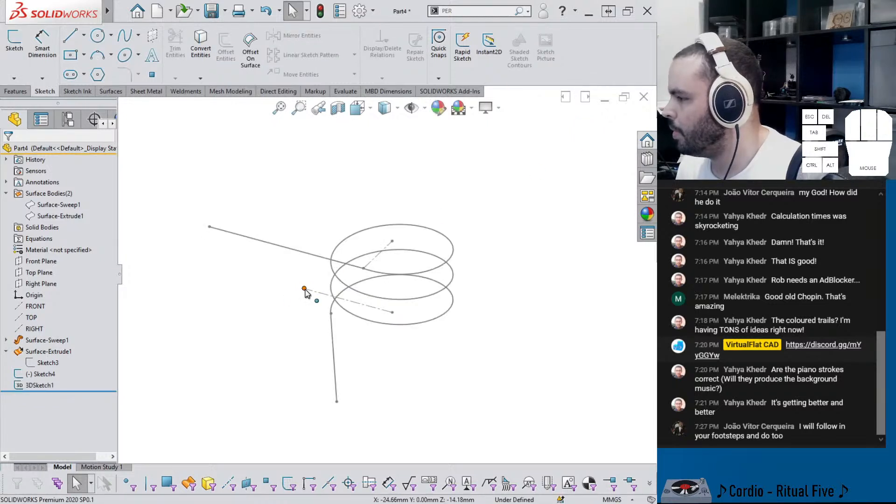
{"action": "mouse_move", "coordinate": [304, 288]}
{"action": "left_mouse_down"}
{"action": "mouse_move", "coordinate": [285, 322]}
{"action": "mouse_move", "coordinate": [287, 287]}
{"action": "left_mouse_up"}
{"action": "left_click", "coordinate": [594, 136]}
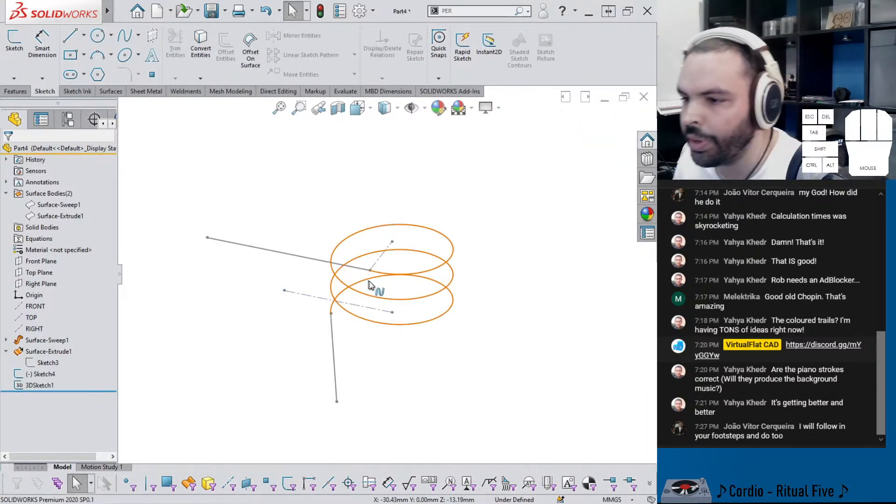
- Test the upper leg at several angles by moving the centerline's free endpoint, leaving it at about X -31 mm, Z -29 mm
{"action": "middle_click_drag", "start_coordinate": [374, 286], "coordinate": [401, 293]}
{"action": "scroll", "coordinate": [401, 293], "scroll_direction": "up", "scroll_amount": 3}
{"action": "left_click", "coordinate": [316, 242]}
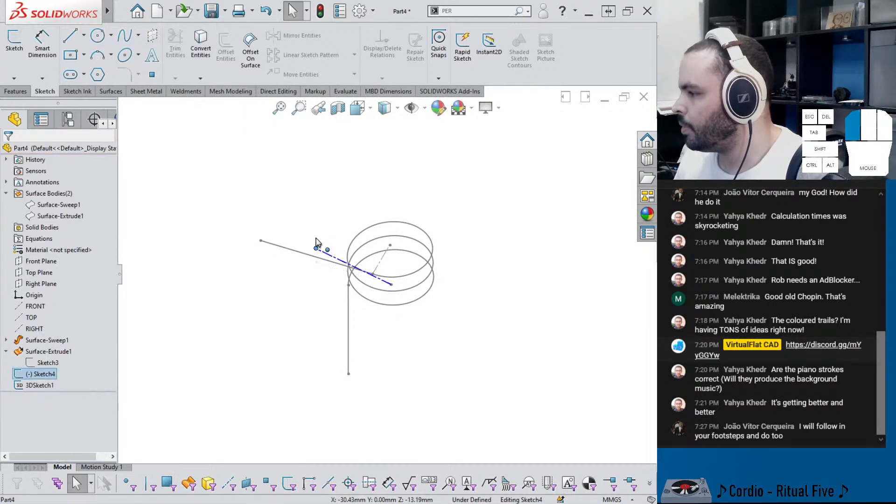
{"action": "left_click", "coordinate": [339, 206]}
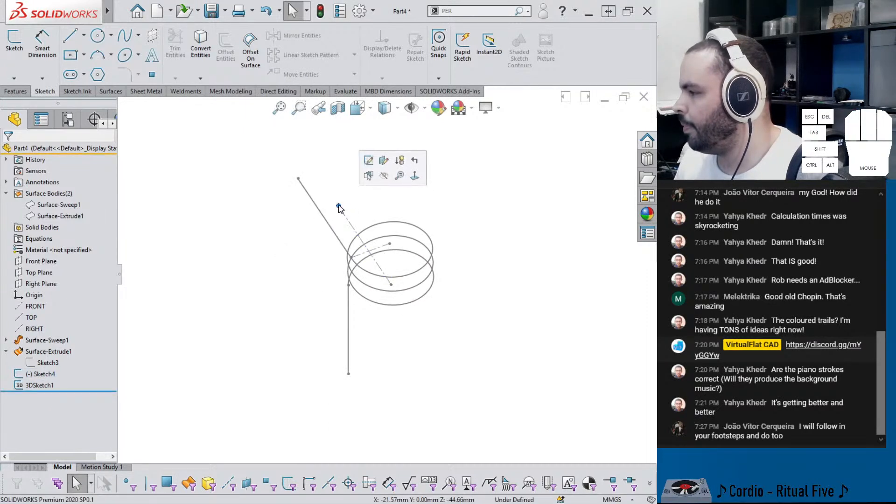
{"action": "double_click", "coordinate": [339, 206]}
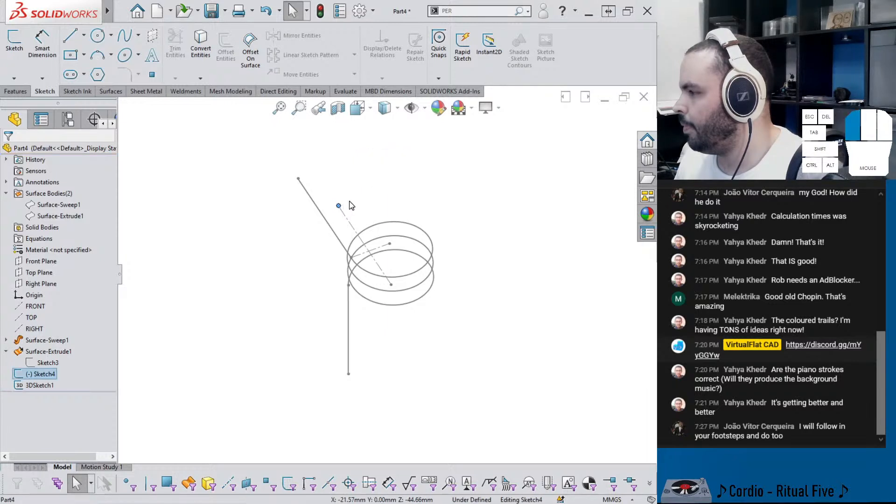
{"action": "left_click_drag", "start_coordinate": [371, 200], "coordinate": [370, 199]}
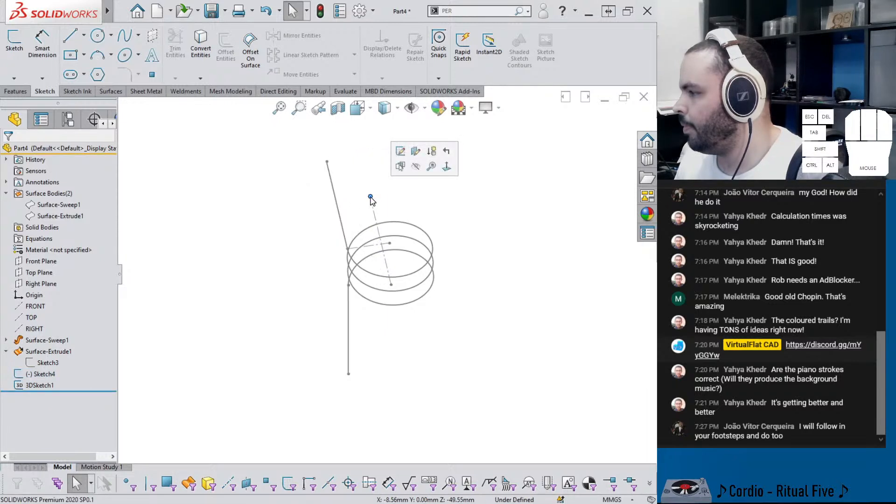
{"action": "left_click", "coordinate": [387, 195]}
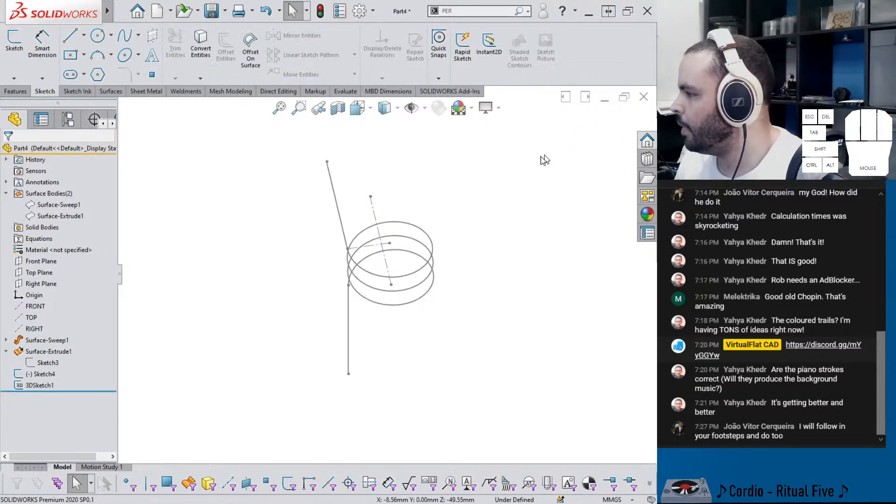
{"action": "mouse_move", "coordinate": [369, 196]}
{"action": "left_mouse_down"}
{"action": "mouse_move", "coordinate": [336, 206]}
{"action": "mouse_move", "coordinate": [314, 234]}
{"action": "left_mouse_up"}
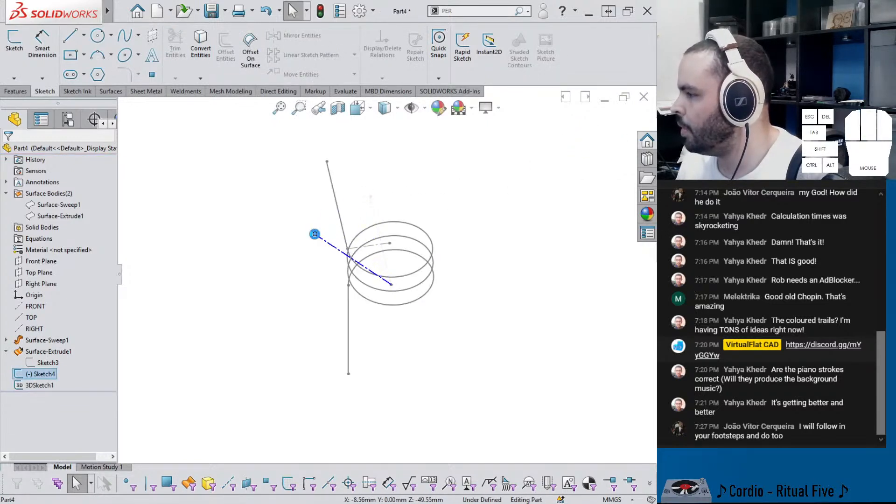
{"action": "middle_click_drag", "start_coordinate": [313, 245], "coordinate": [334, 218]}
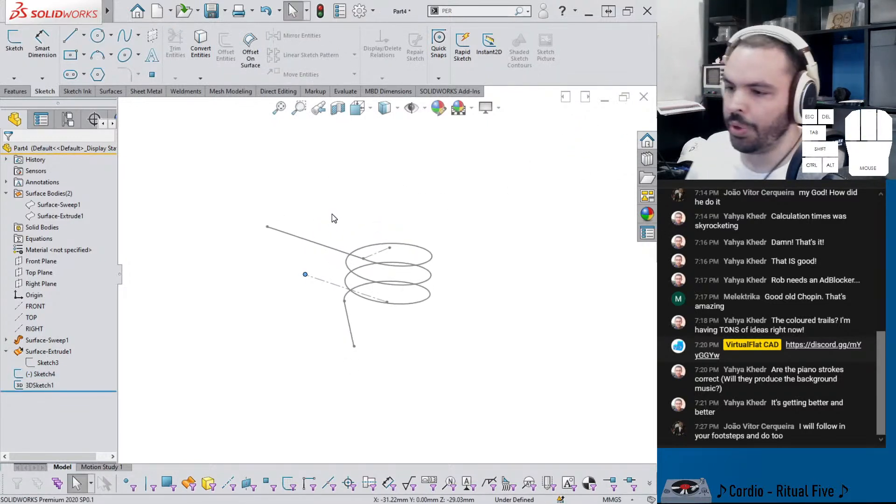
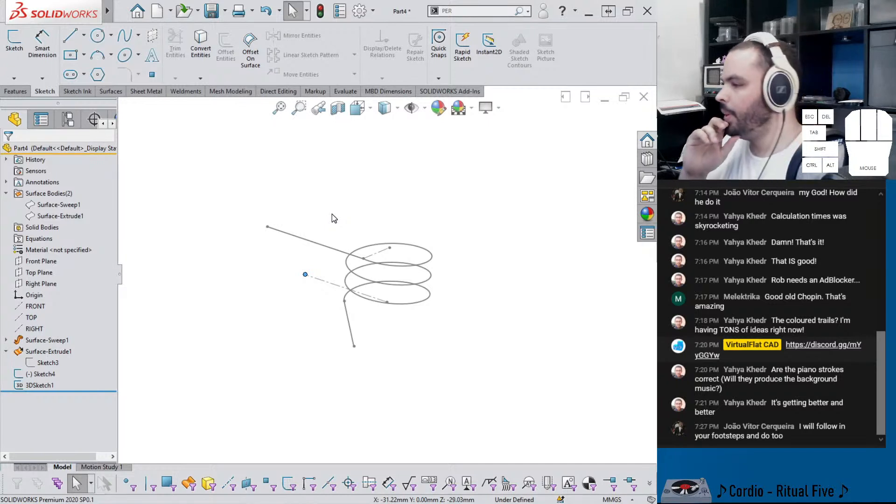
{"action": "left_click", "coordinate": [249, 304]}
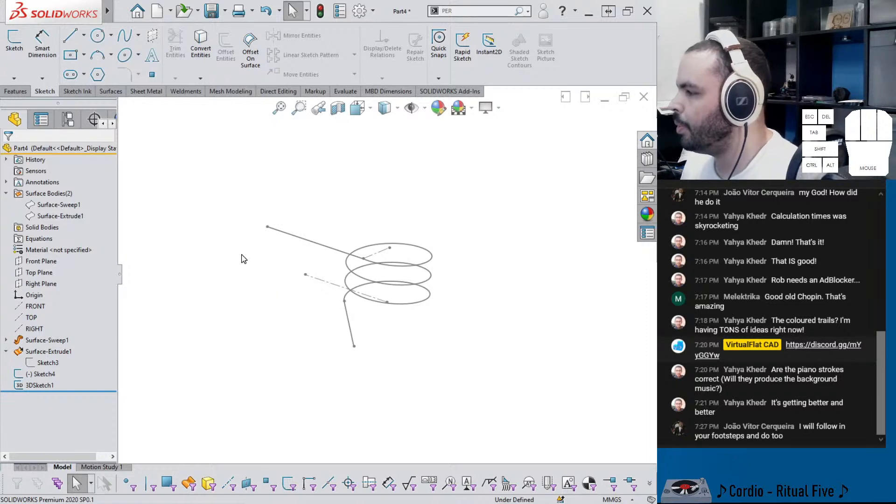
{"action": "left_click", "coordinate": [17, 91]}
{"action": "left_click", "coordinate": [102, 35]}
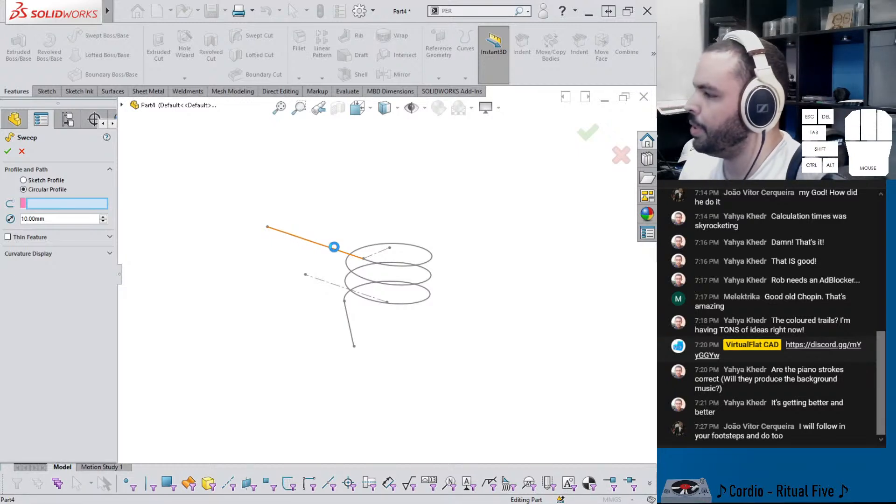
{"action": "left_click", "coordinate": [334, 246]}
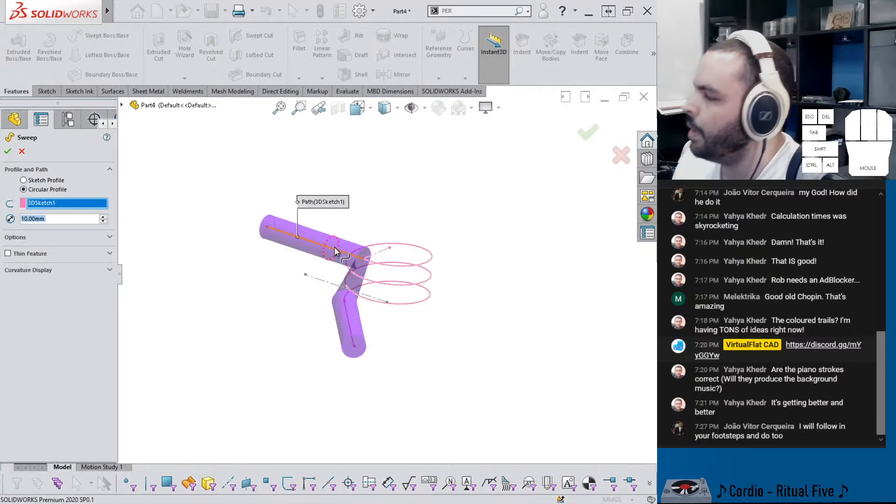
{"action": "left_click", "coordinate": [22, 151]}
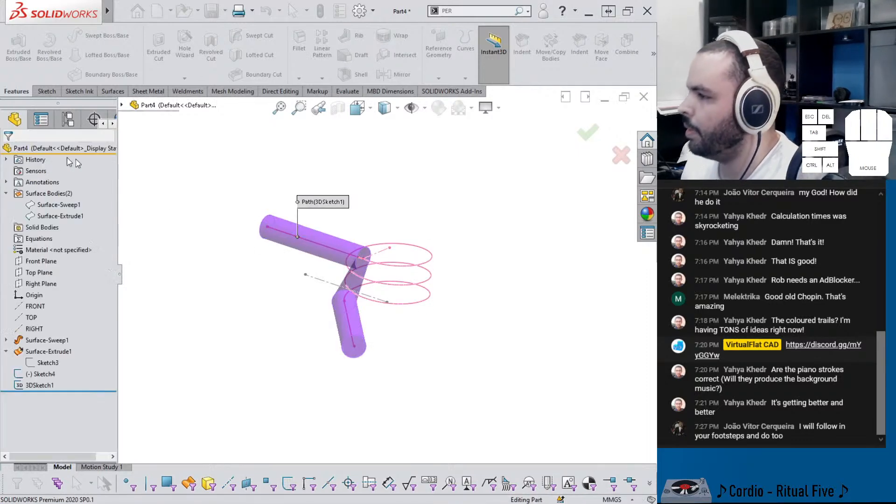
- Save the part as "torsion spring" in the "520 -" folder inside _#CADModelOfTheDay
{"action": "key", "text": "ctrl+s"}
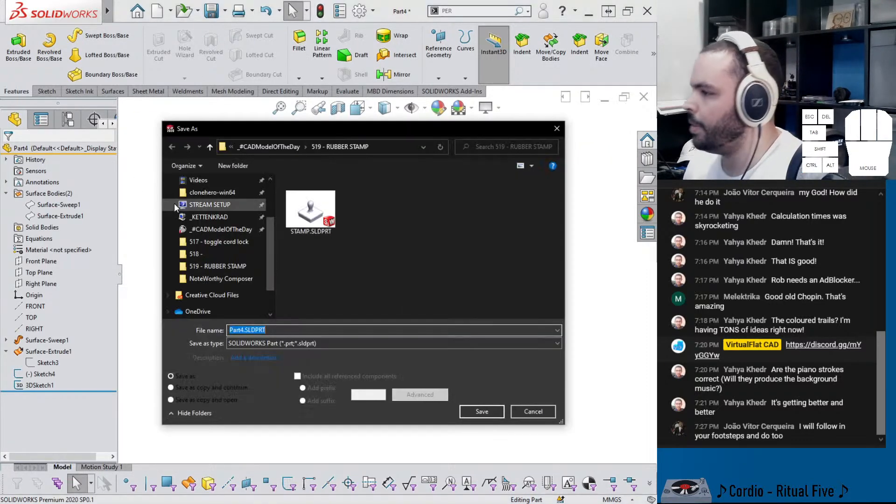
{"action": "left_click", "coordinate": [268, 147]}
{"action": "double_click", "coordinate": [291, 196]}
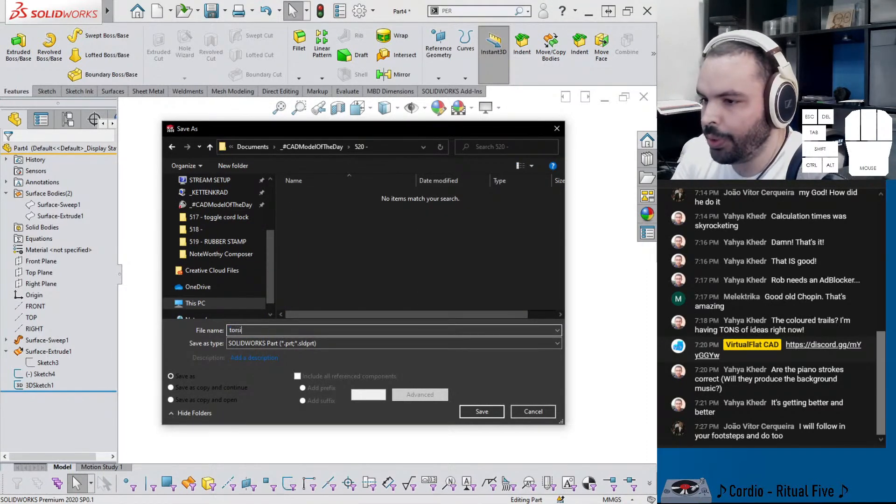
{"action": "type", "text": "torsion spring"}
{"action": "key", "text": "Return"}
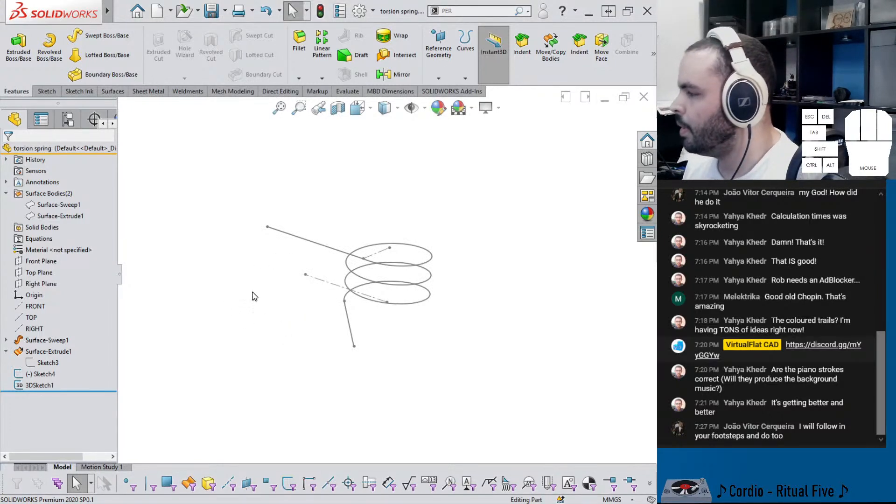
- Set up a solid sweep with a 2 mm circular profile along the 3DSketch1 path
{"action": "left_click", "coordinate": [99, 35]}
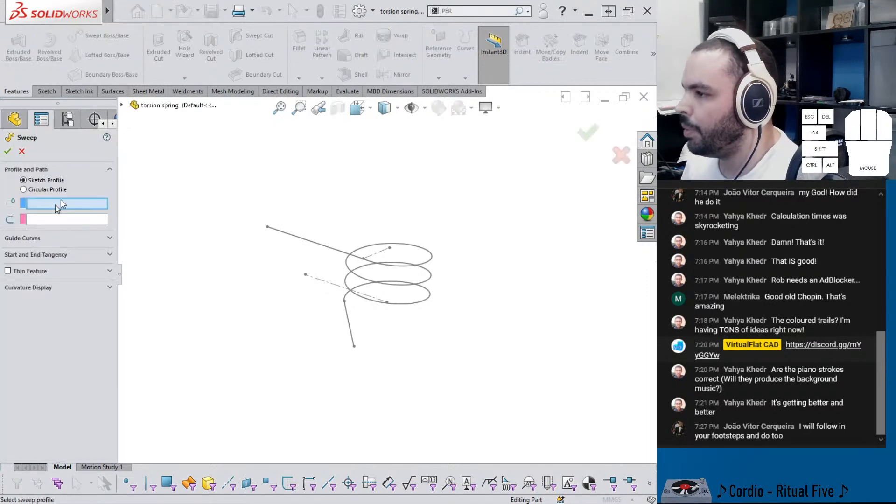
{"action": "left_click_drag", "start_coordinate": [51, 218], "coordinate": [21, 219]}
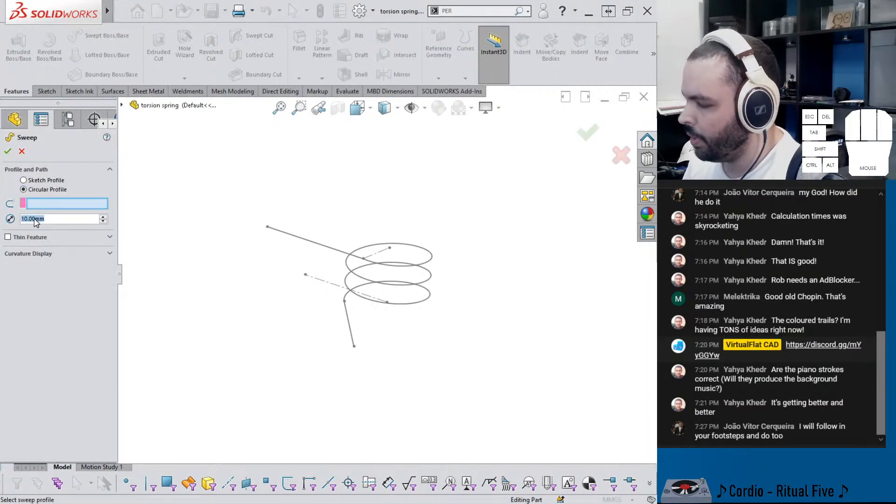
{"action": "type", "text": "2"}
{"action": "key", "text": "Return"}
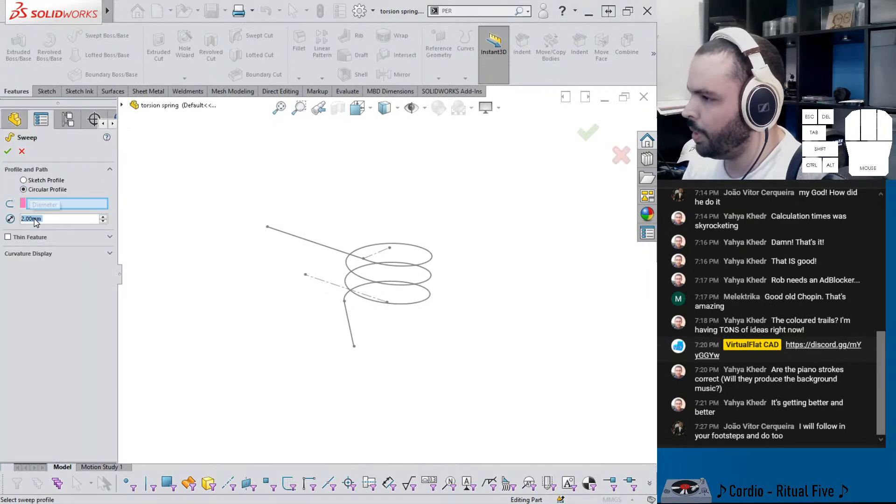
{"action": "left_click", "coordinate": [333, 251]}
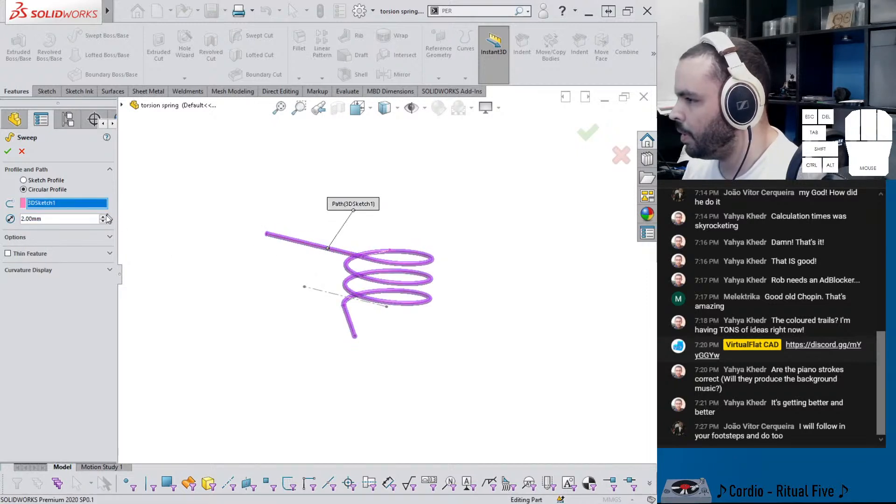
- Set the sweep's circular profile diameter to 5 mm and complete the sweep
{"action": "left_click_drag", "start_coordinate": [46, 219], "coordinate": [20, 219]}
{"action": "type", "text": "5"}
{"action": "key", "text": "Return"}
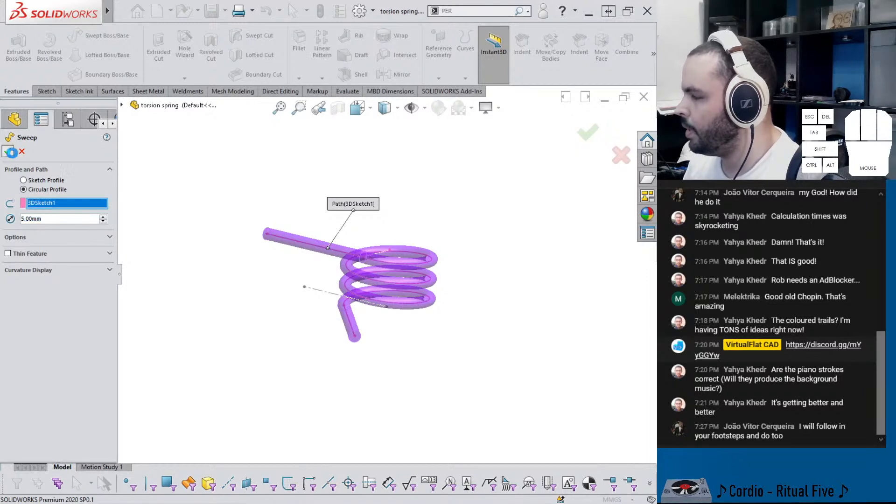
{"action": "left_click", "coordinate": [12, 152]}
- Move the free endpoint of Sketch4's centerline to about X -21 mm, Z -62 mm to change the swept leg's angle
{"action": "mouse_move", "coordinate": [402, 261]}
{"action": "middle_mouse_down"}
{"action": "mouse_move", "coordinate": [422, 267]}
{"action": "mouse_move", "coordinate": [313, 311]}
{"action": "mouse_move", "coordinate": [291, 304]}
{"action": "middle_mouse_up"}
{"action": "left_click", "coordinate": [291, 301]}
{"action": "mouse_move", "coordinate": [291, 301]}
{"action": "left_mouse_down"}
{"action": "mouse_move", "coordinate": [279, 253]}
{"action": "mouse_move", "coordinate": [285, 240]}
{"action": "left_mouse_up"}
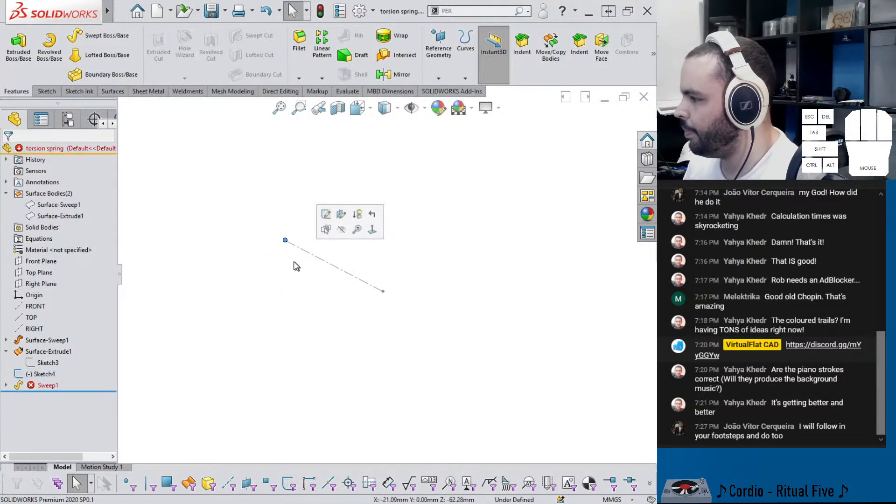
{"action": "middle_click_drag", "start_coordinate": [292, 260], "coordinate": [301, 296]}
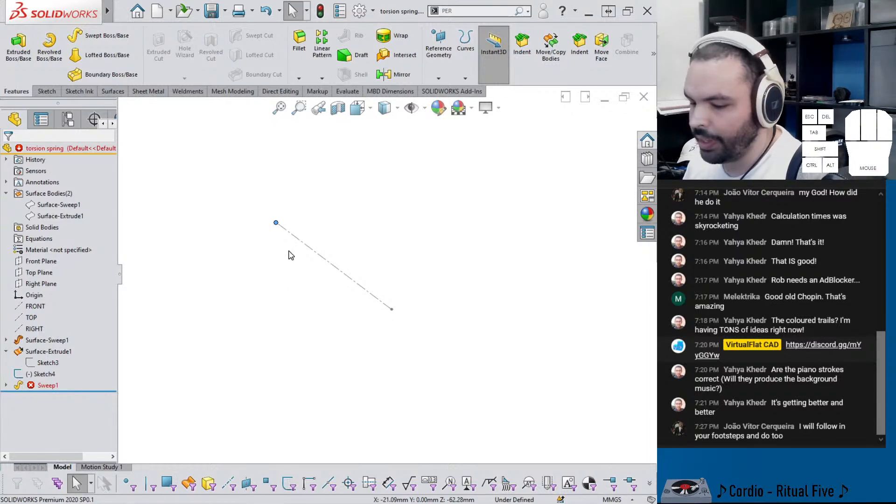
- Rebuild the part, move Sketch4's free endpoint to about X -26 mm, Z -29 mm, and show Sweep1's 3DSketch1 path
{"action": "key", "text": "ctrl+b"}
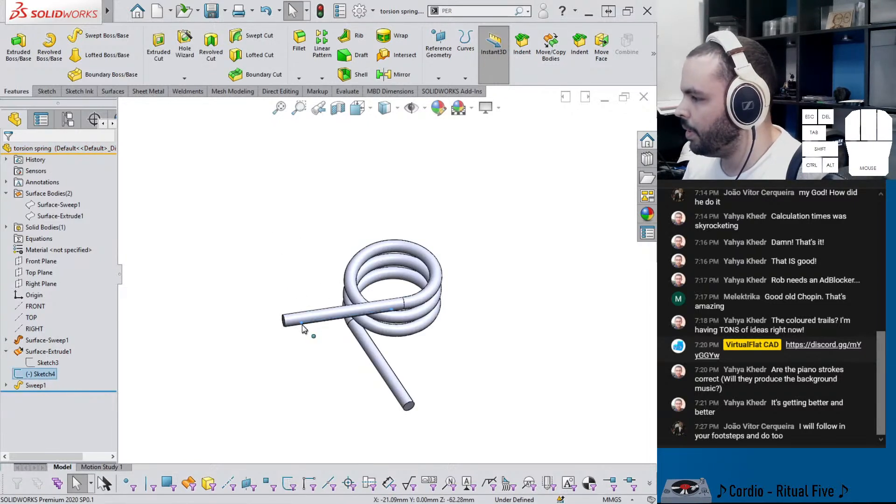
{"action": "left_click_drag", "start_coordinate": [302, 328], "coordinate": [302, 282]}
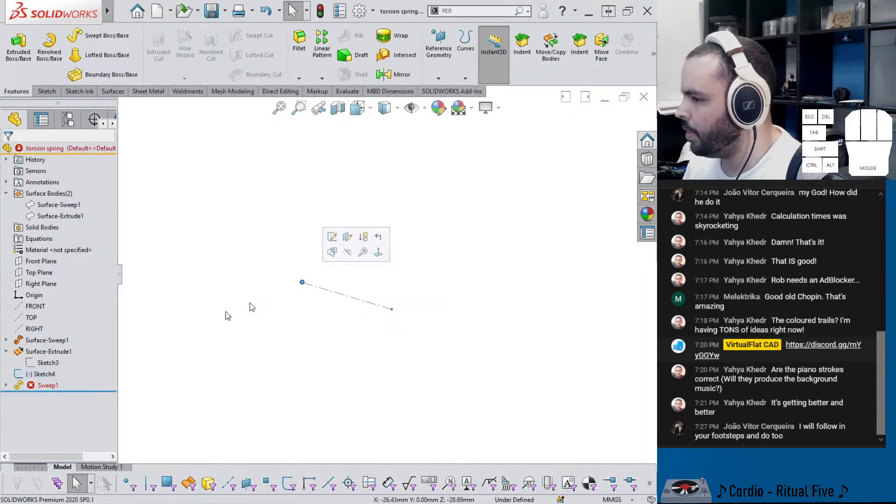
{"action": "left_click", "coordinate": [36, 387]}
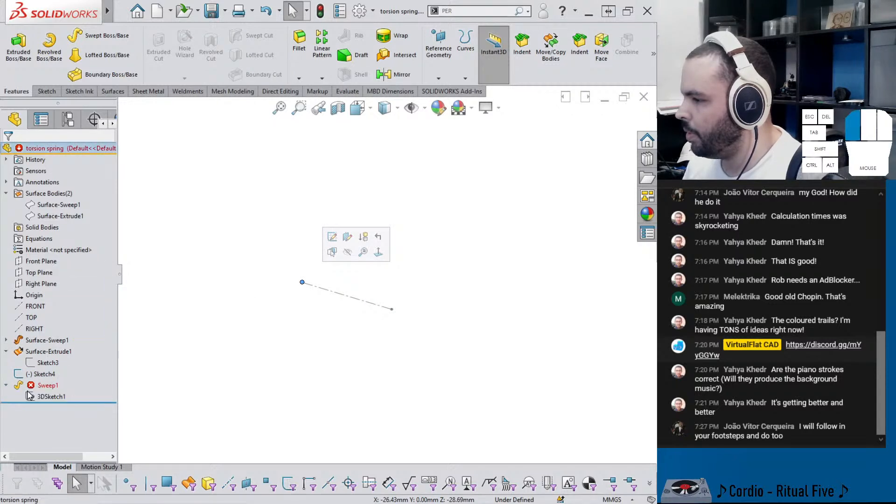
{"action": "left_click", "coordinate": [222, 362]}
{"action": "middle_click_drag", "start_coordinate": [228, 343], "coordinate": [219, 330]}
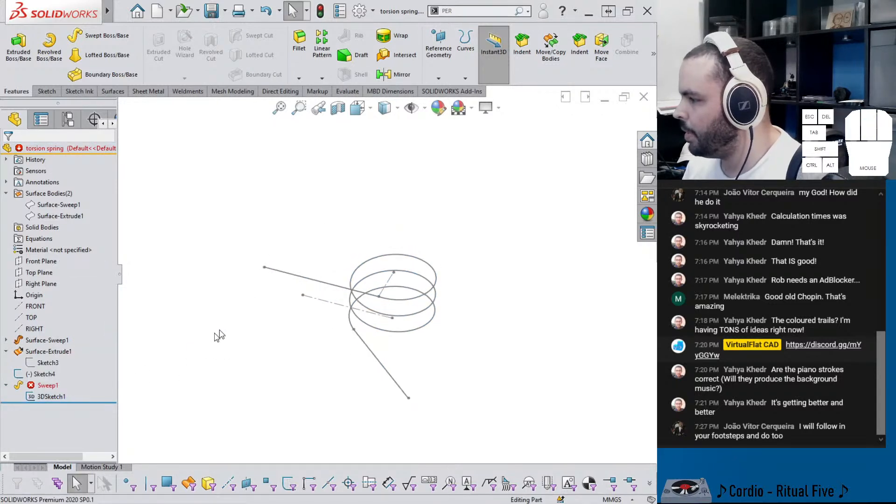
- Try to rebuild Sweep1 with a 1 mm circular profile diameter
{"action": "left_click", "coordinate": [50, 387]}
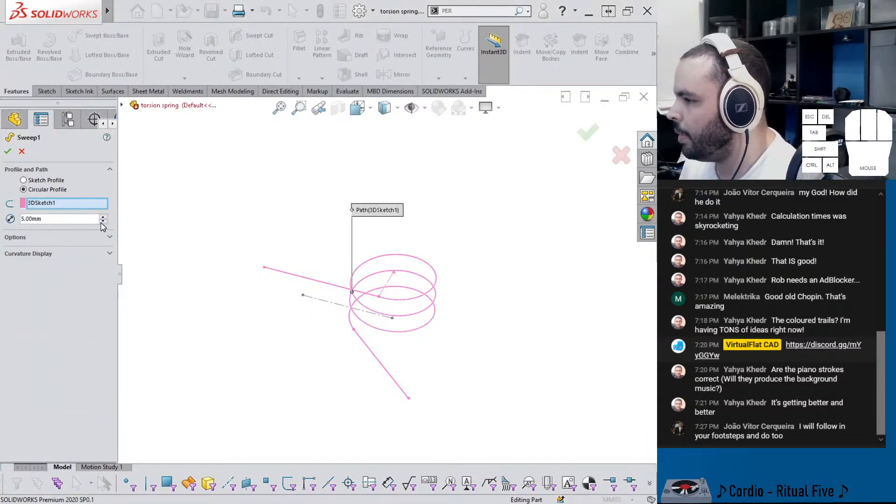
{"action": "left_click", "coordinate": [102, 222]}
{"action": "double_click", "coordinate": [50, 218]}
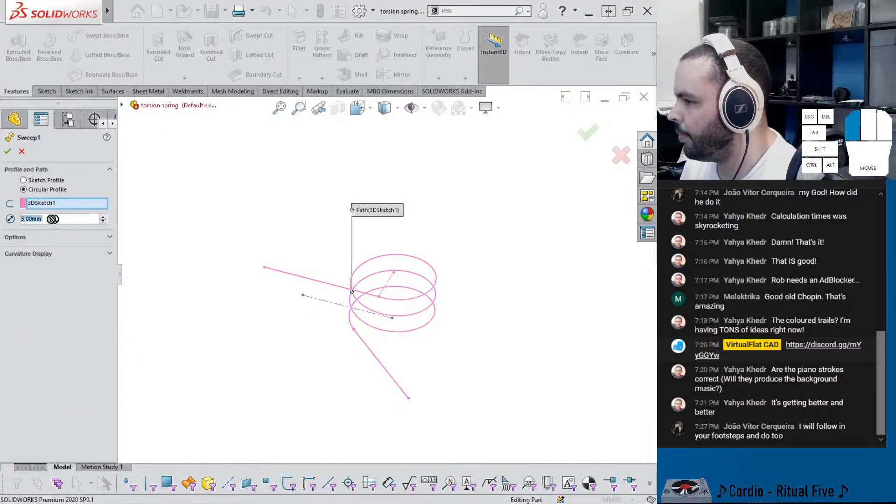
{"action": "type", "text": "1"}
{"action": "key", "text": "Return"}
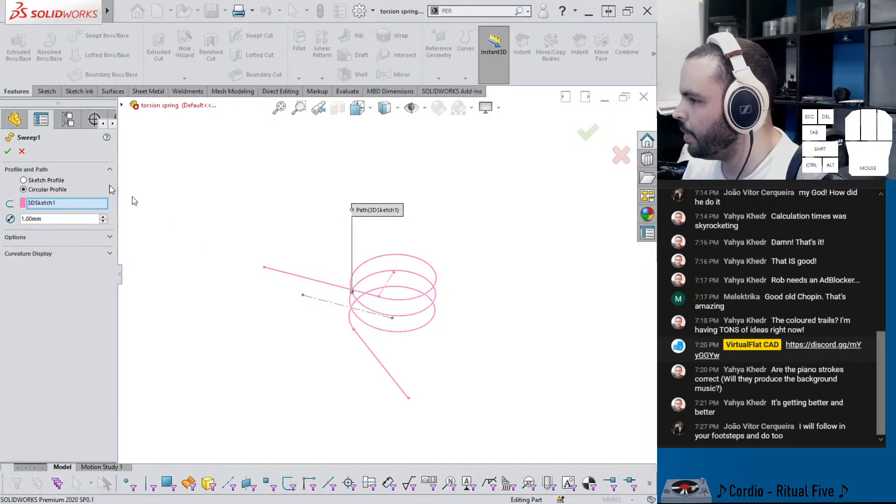
{"action": "left_click", "coordinate": [9, 152]}
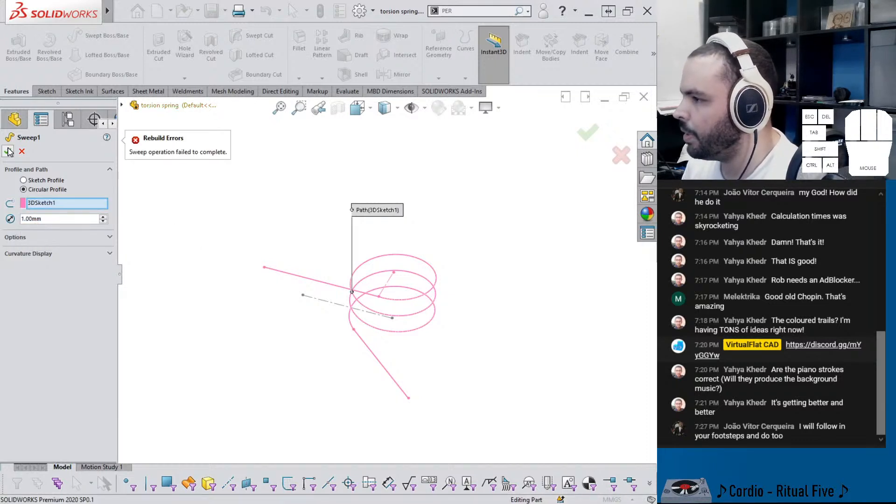
{"action": "left_click", "coordinate": [21, 152]}
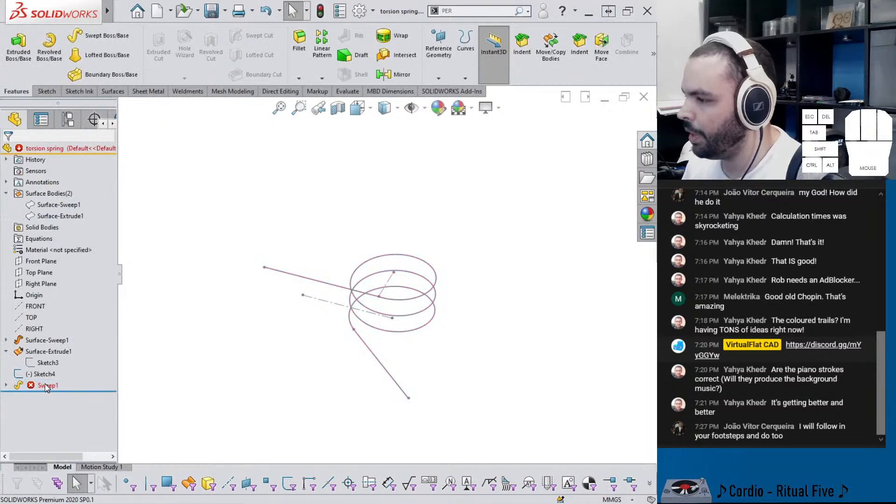
- Delete the Sweep1 feature while keeping its 3DSketch1 path
{"action": "left_click", "coordinate": [47, 386]}
{"action": "key", "text": "Delete"}
{"action": "key", "text": "Return"}
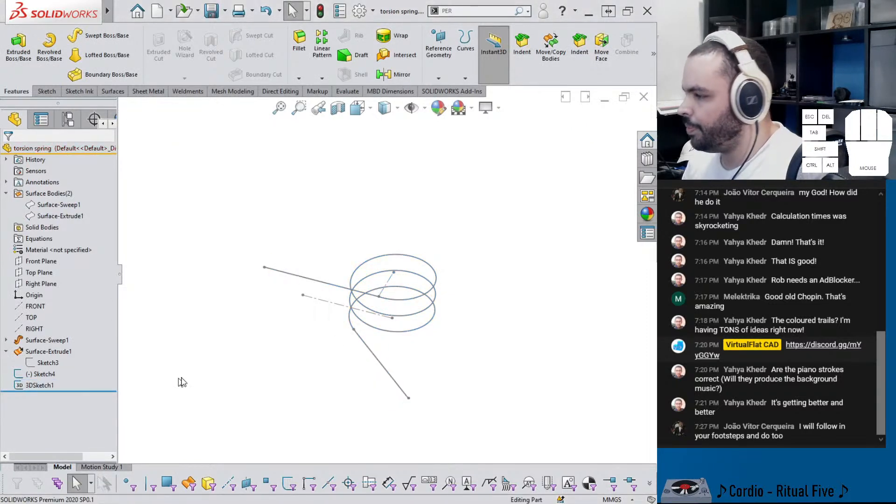
- Create a reference plane parallel to the Front Plane through the free endpoint of the 3D path's lower leg
{"action": "left_click", "coordinate": [39, 283]}
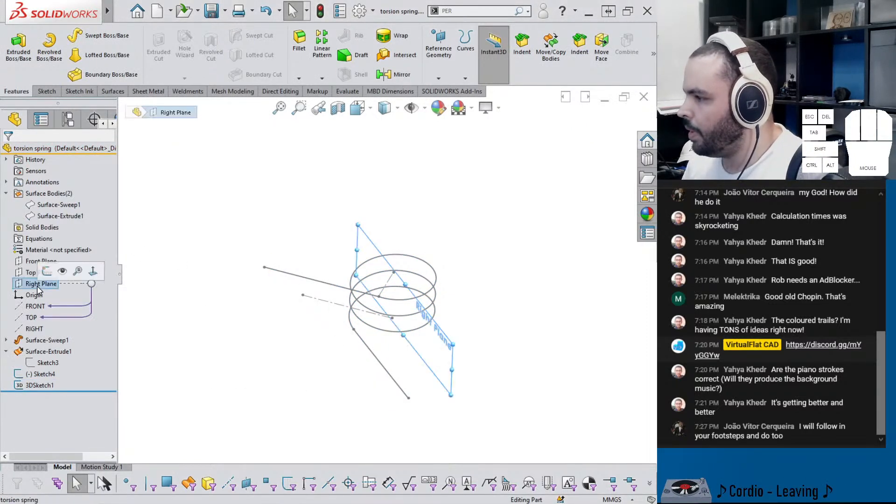
{"action": "left_click", "coordinate": [25, 262]}
{"action": "middle_click_drag", "start_coordinate": [294, 308], "coordinate": [332, 312]}
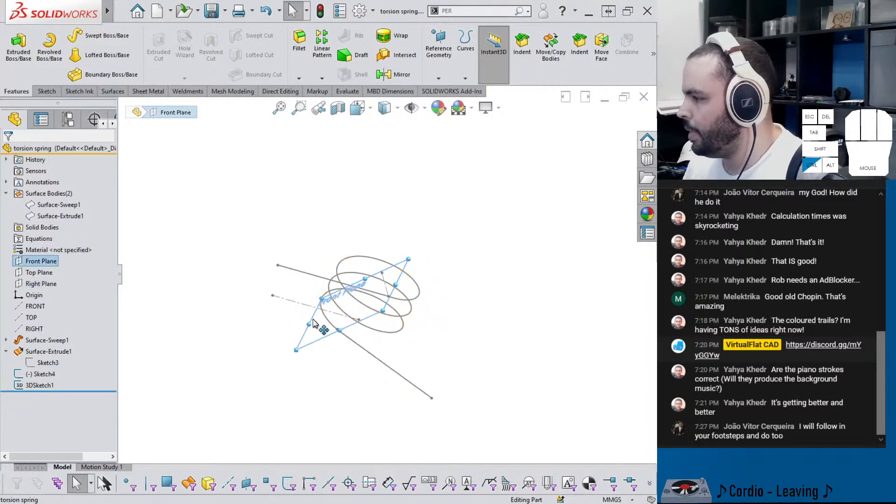
{"action": "left_click_drag", "start_coordinate": [312, 319], "coordinate": [403, 393], "text": "ctrl"}
{"action": "left_click", "coordinate": [432, 396]}
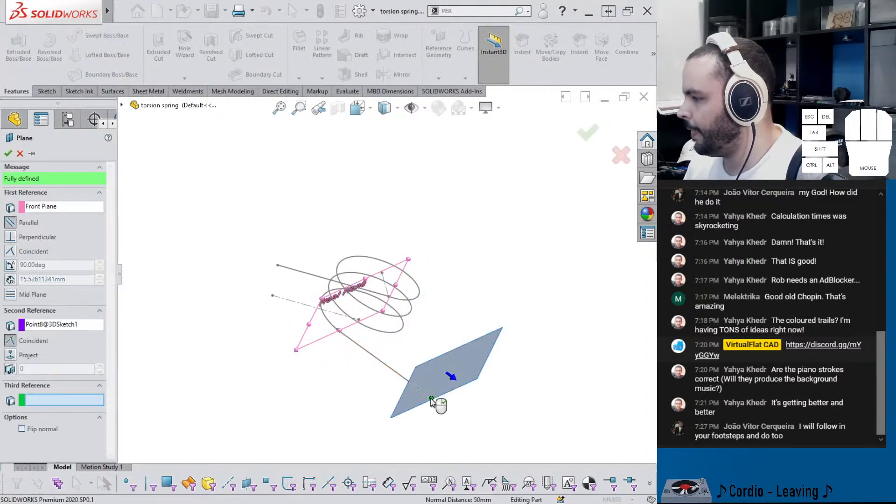
{"action": "right_click", "coordinate": [439, 402]}
{"action": "left_click", "coordinate": [446, 392]}
- Sketch a circle about 18 mm in diameter on the new plane, beside the end of the lower leg
{"action": "left_click", "coordinate": [492, 356]}
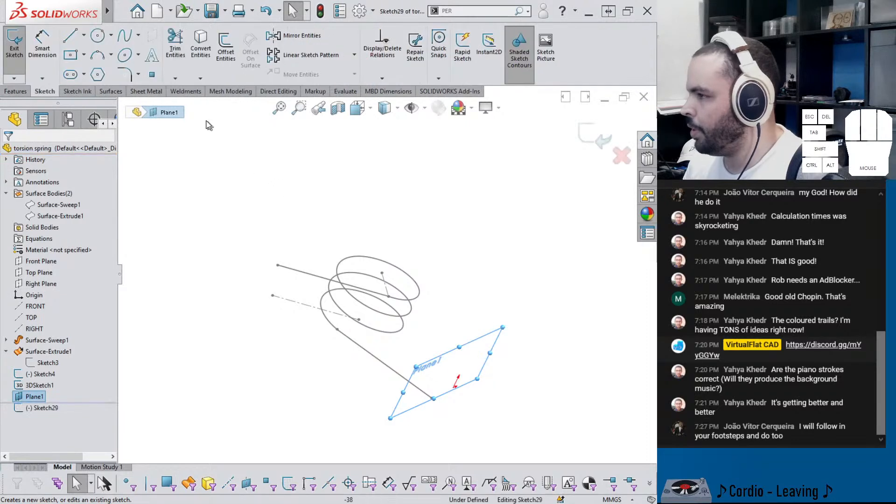
{"action": "left_click", "coordinate": [98, 38]}
{"action": "left_click", "coordinate": [446, 391]}
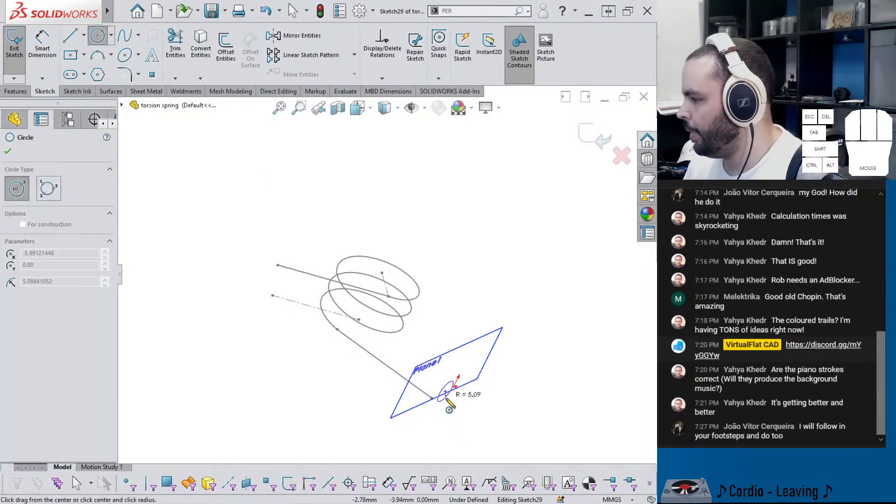
{"action": "left_click", "coordinate": [447, 411]}
{"action": "key", "text": "Escape"}
{"action": "middle_click_drag", "start_coordinate": [429, 404], "coordinate": [456, 395]}
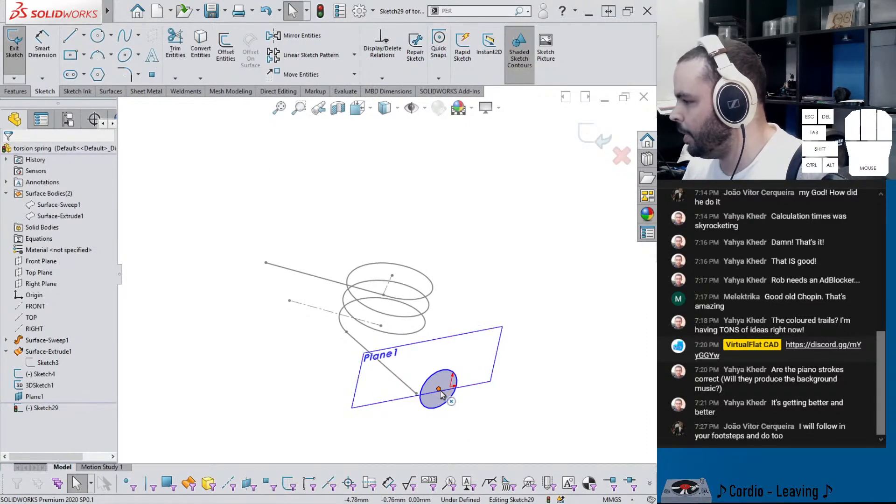
- Add a Pierce relation between the circle's centre and the lower leg line of 3DSketch1
{"action": "left_click", "coordinate": [438, 388]}
{"action": "left_click", "coordinate": [406, 384], "text": "ctrl"}
{"action": "left_click", "coordinate": [433, 338]}
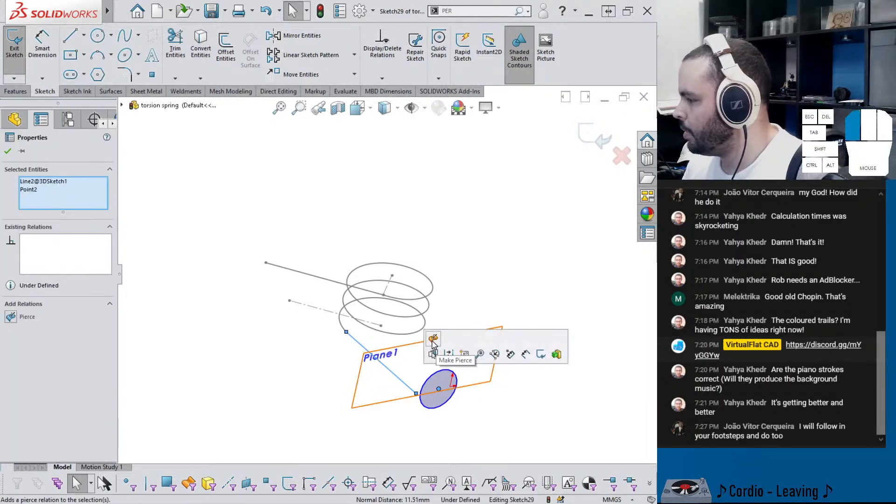
- Dimension the circle's diameter as 5 mm and exit the sketch
{"action": "right_click_drag", "start_coordinate": [430, 432], "coordinate": [430, 402]}
{"action": "left_click", "coordinate": [430, 377]}
{"action": "left_click", "coordinate": [524, 346]}
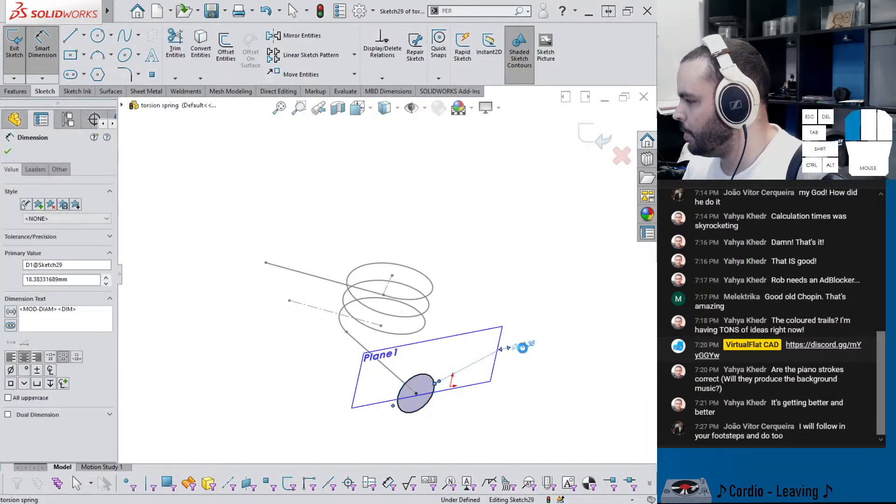
{"action": "key", "text": "Return"}
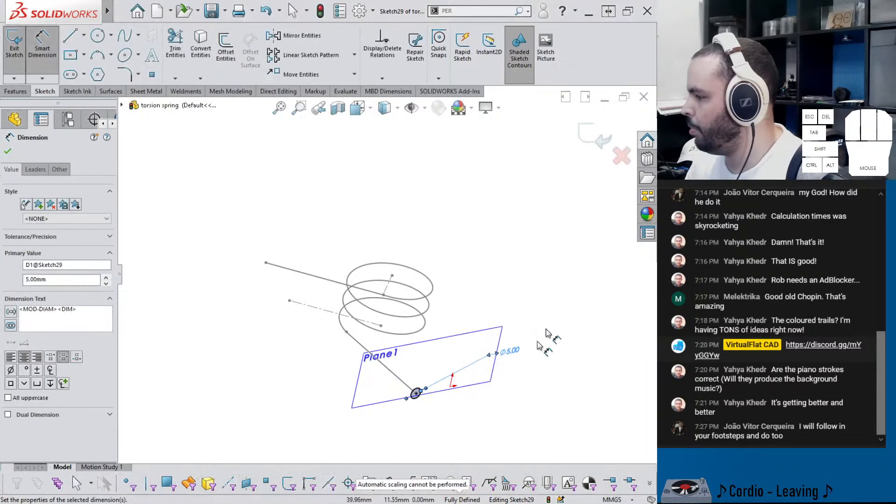
{"action": "left_click", "coordinate": [595, 138]}
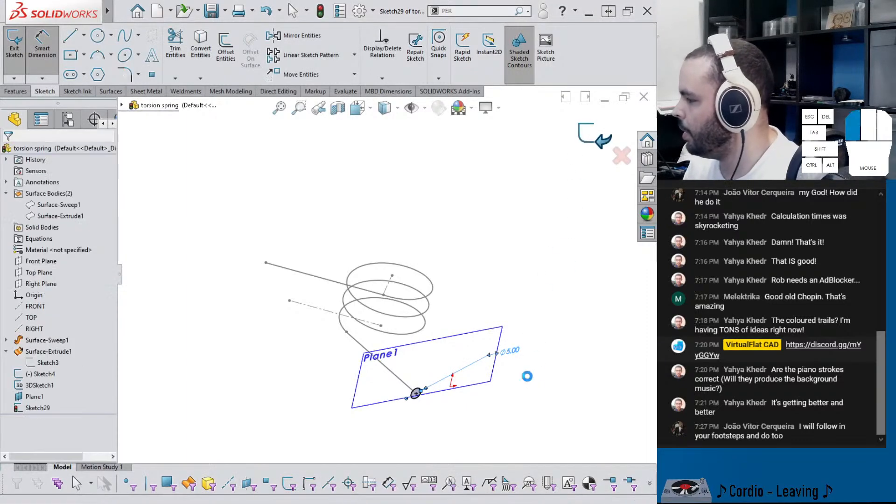
- Hide the reference plane that holds the profile circle
{"action": "left_click", "coordinate": [481, 335]}
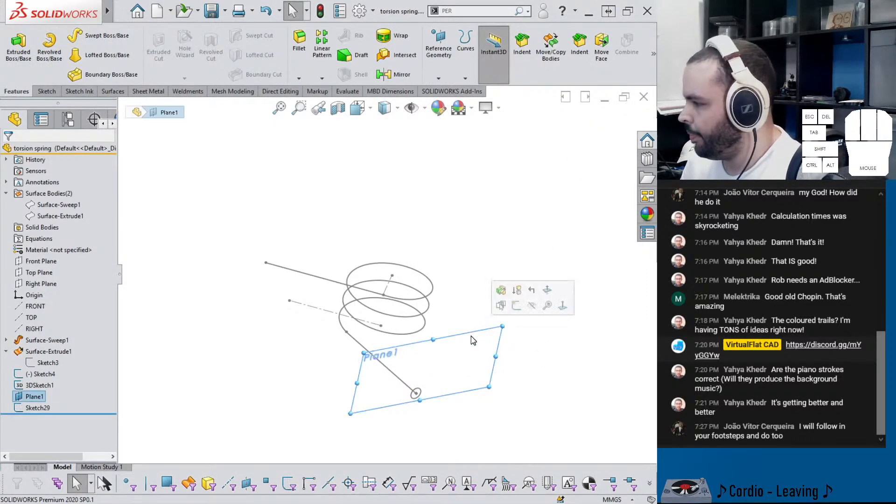
{"action": "left_click", "coordinate": [532, 306]}
{"action": "middle_click_drag", "start_coordinate": [528, 346], "coordinate": [439, 342]}
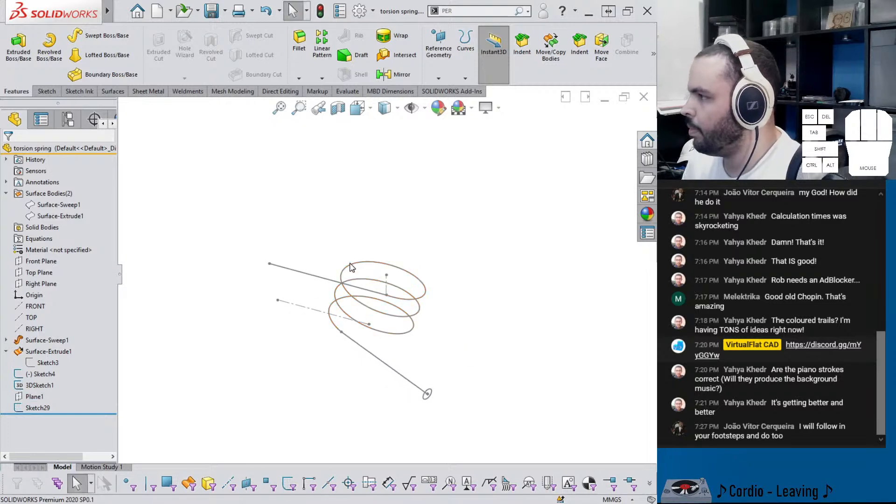
- Try to create a solid sweep with Sketch29 as the sketch profile and 3DSketch1 as the path
{"action": "left_click", "coordinate": [94, 36]}
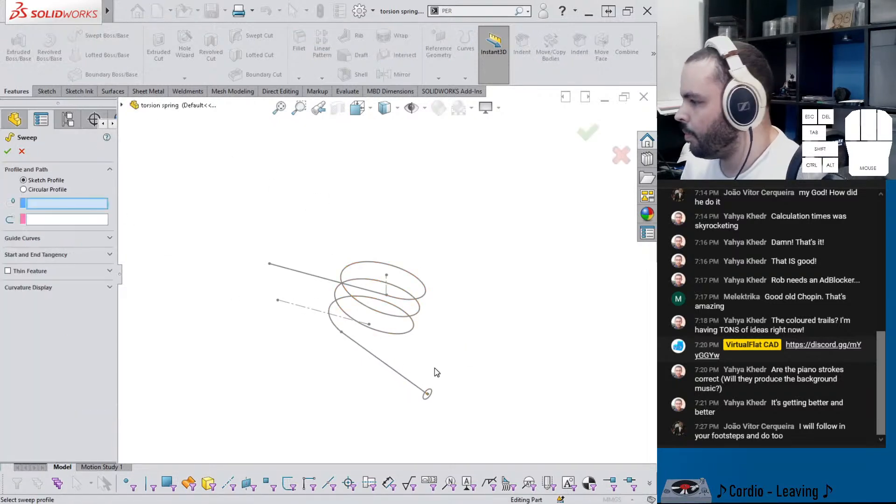
{"action": "left_click", "coordinate": [428, 393]}
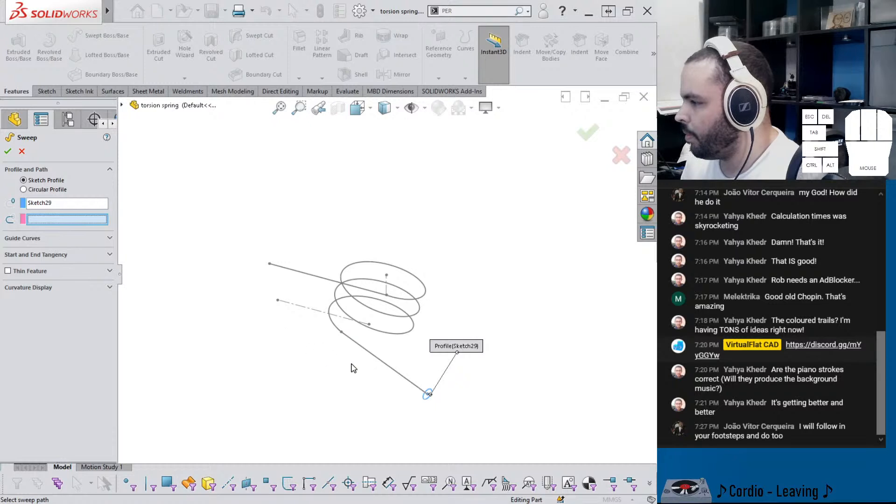
{"action": "left_click", "coordinate": [373, 357]}
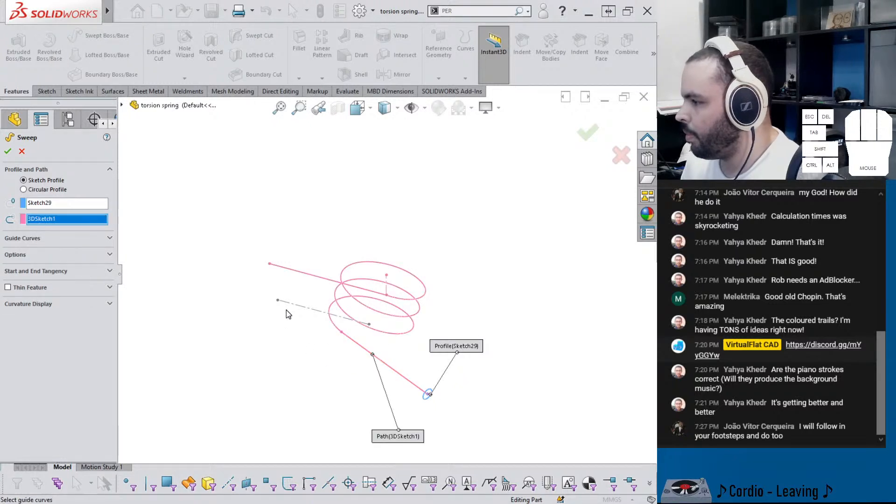
{"action": "middle_click_drag", "start_coordinate": [275, 306], "coordinate": [242, 278]}
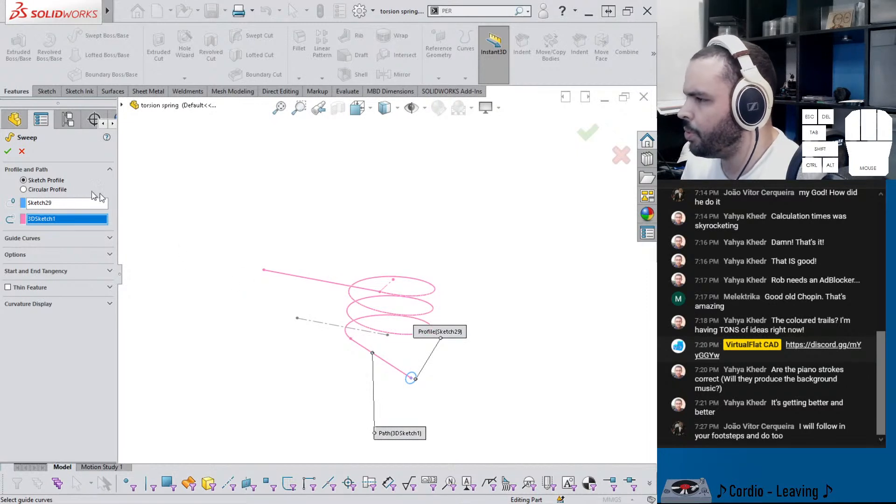
{"action": "left_click", "coordinate": [14, 152]}
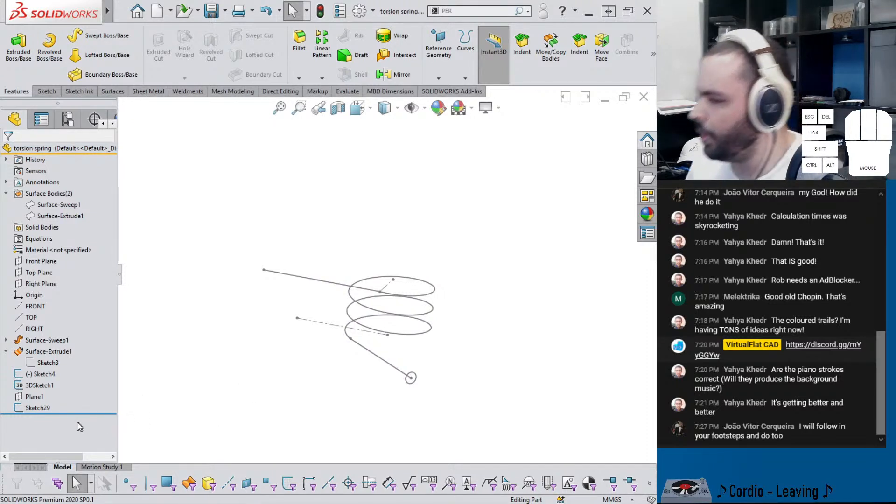
- Roll the model back to before Sketch29 and start a new 3D sketch
{"action": "left_click_drag", "start_coordinate": [79, 413], "coordinate": [85, 401]}
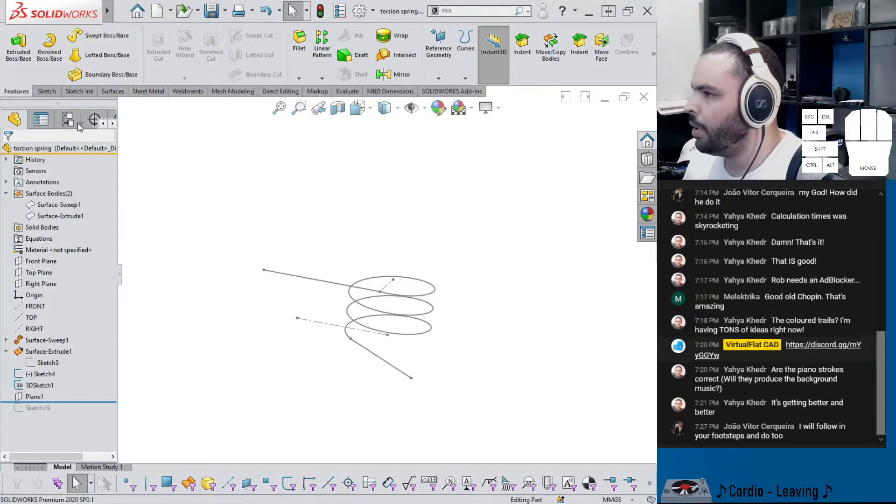
{"action": "left_click", "coordinate": [45, 91]}
{"action": "left_click", "coordinate": [14, 78]}
{"action": "left_click", "coordinate": [23, 104]}
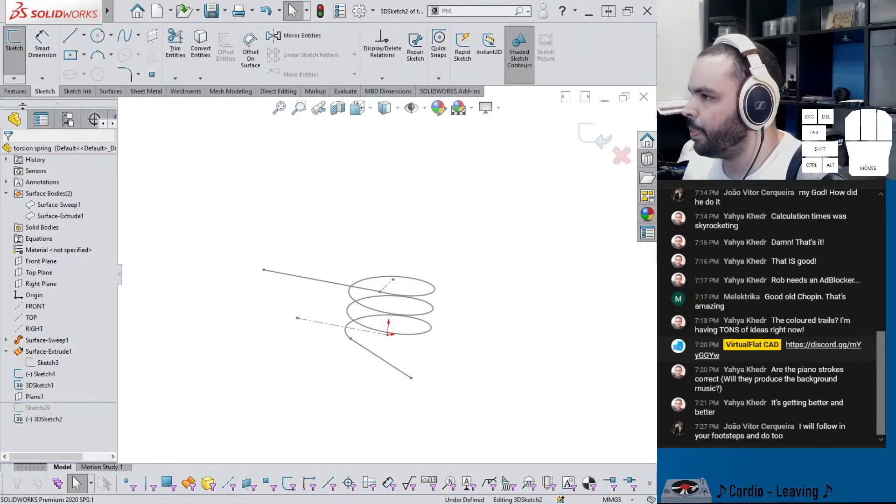
- Start the Fit Spline command on both straight legs and the helical coil of 3DSketch1
{"action": "left_click", "coordinate": [395, 368]}
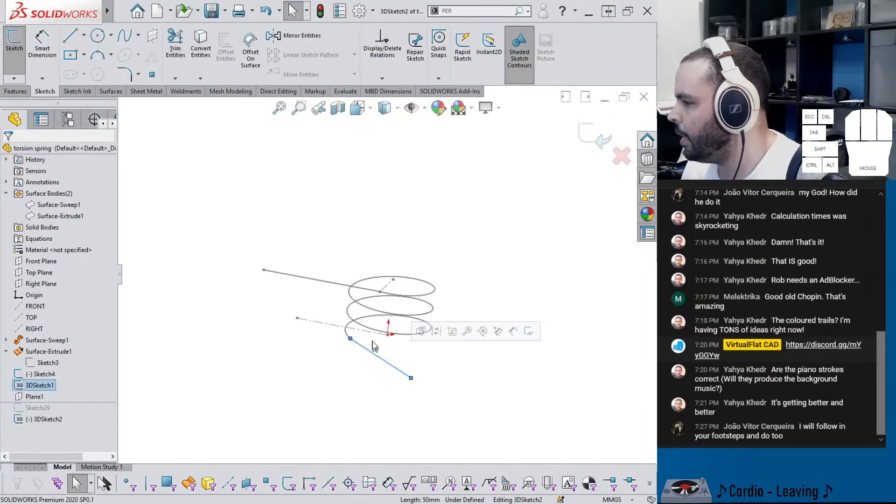
{"action": "left_click", "coordinate": [380, 330], "text": "ctrl"}
{"action": "left_click", "coordinate": [327, 282], "text": "ctrl"}
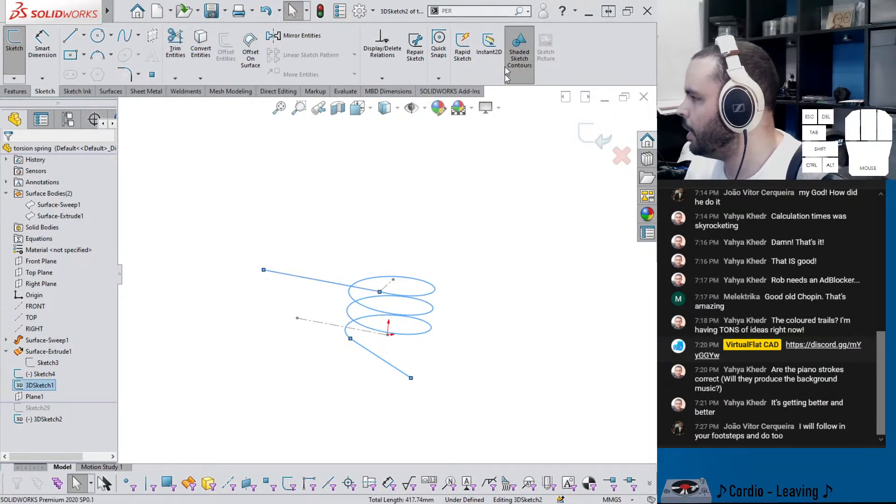
{"action": "double_click", "coordinate": [424, 12]}
{"action": "left_click_drag", "start_coordinate": [234, 23], "coordinate": [211, 3]}
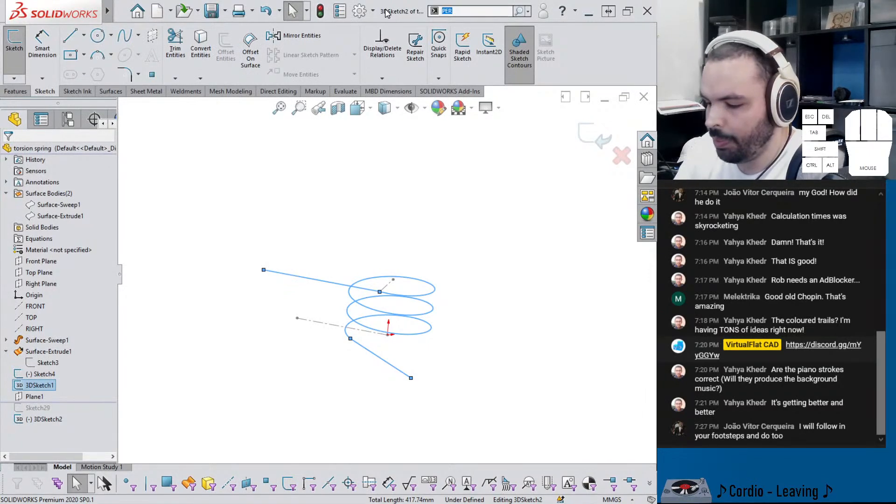
{"action": "type", "text": "fit"}
{"action": "key", "text": "Return"}
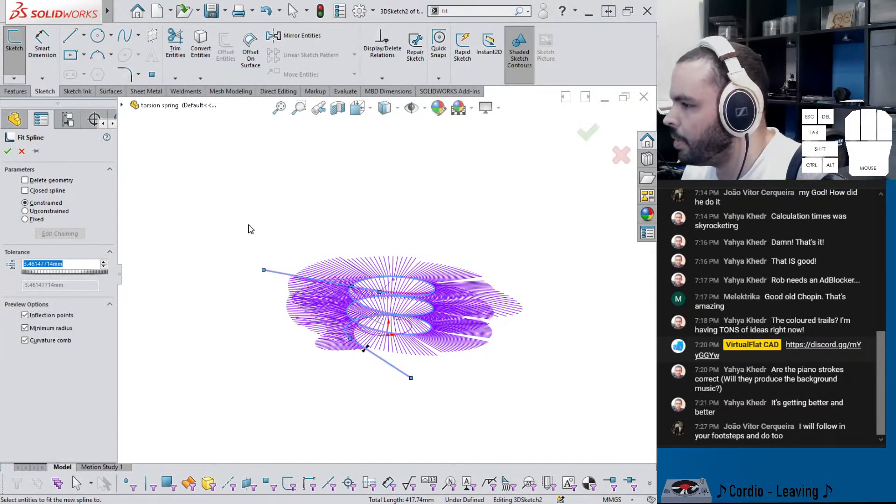
- Create the fitted spline with a 1 mm tolerance and the curvature comb preview turned off, and exit the 3D sketch
{"action": "middle_click_drag", "start_coordinate": [269, 274], "coordinate": [276, 304]}
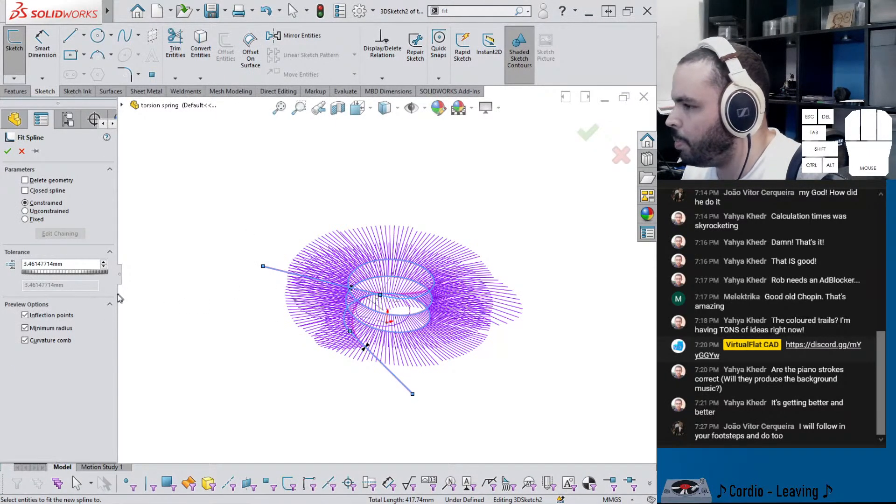
{"action": "left_click", "coordinate": [25, 340]}
{"action": "middle_click_drag", "start_coordinate": [322, 373], "coordinate": [324, 318]}
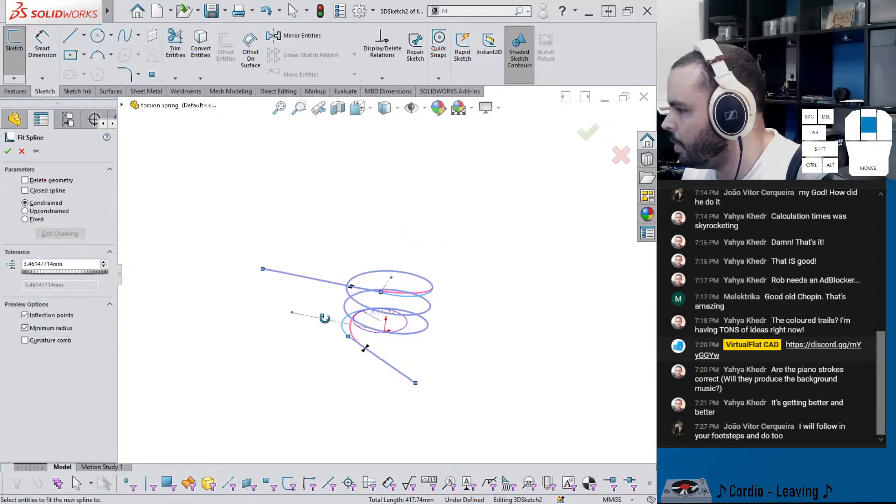
{"action": "left_click", "coordinate": [79, 267]}
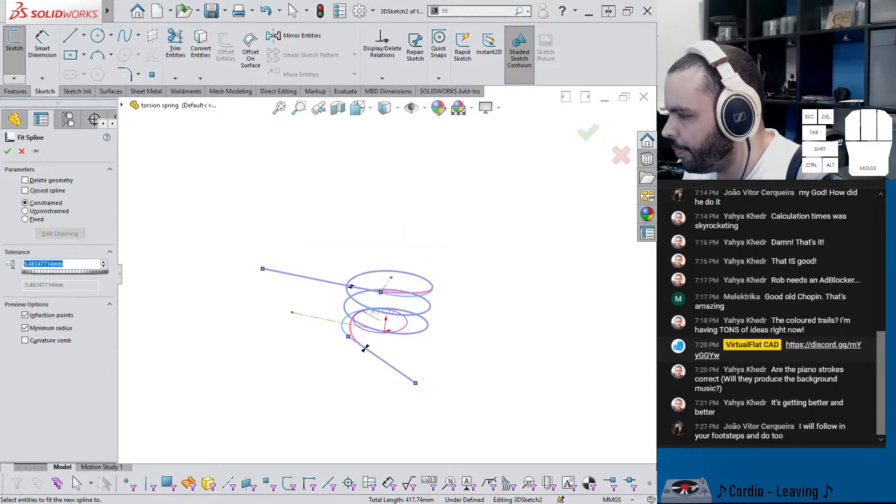
{"action": "key", "text": "Return"}
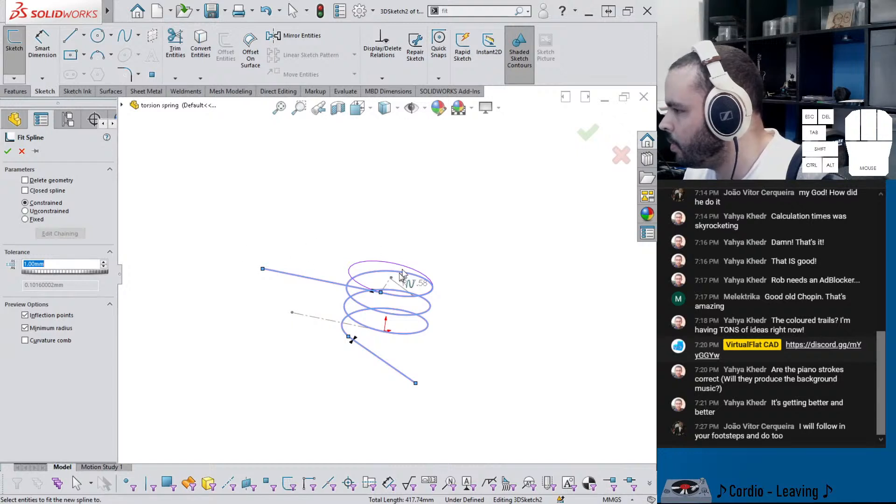
{"action": "scroll", "coordinate": [402, 276], "scroll_direction": "down", "scroll_amount": 4}
{"action": "mouse_move", "coordinate": [401, 276]}
{"action": "middle_mouse_down"}
{"action": "mouse_move", "coordinate": [370, 296]}
{"action": "mouse_move", "coordinate": [323, 302]}
{"action": "mouse_move", "coordinate": [318, 279]}
{"action": "mouse_move", "coordinate": [377, 317]}
{"action": "middle_mouse_up"}
{"action": "scroll", "coordinate": [357, 307], "scroll_direction": "up", "scroll_amount": 2}
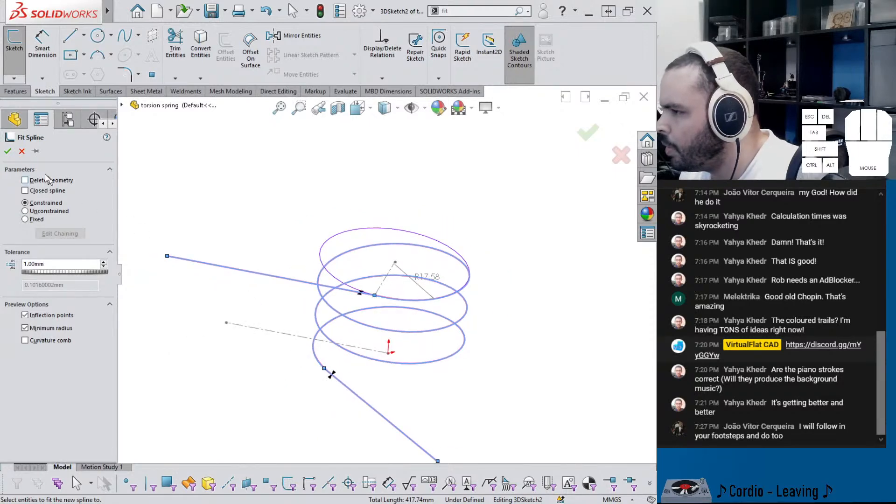
{"action": "left_click", "coordinate": [7, 151]}
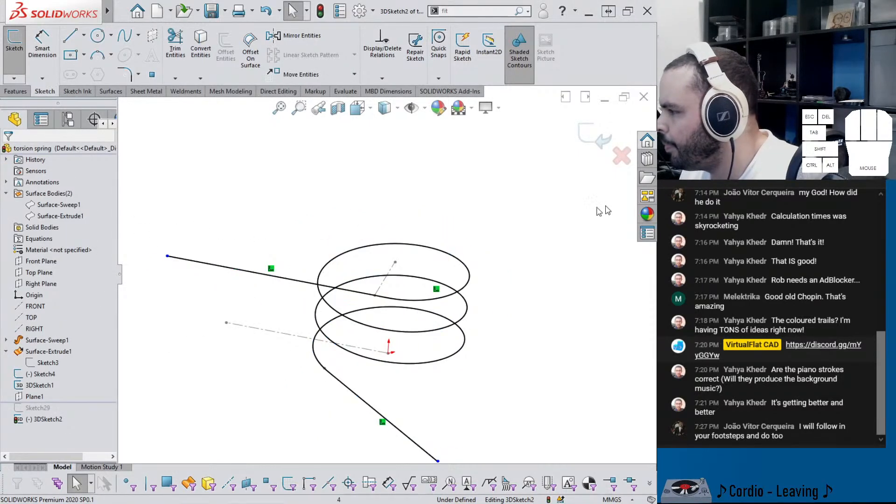
{"action": "left_click", "coordinate": [591, 135]}
{"action": "scroll", "coordinate": [521, 340], "scroll_direction": "up", "scroll_amount": 2}
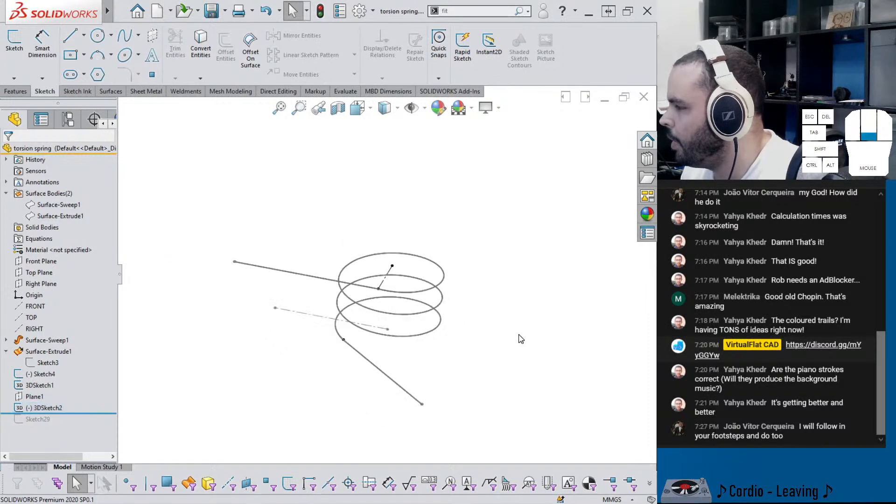
- Create a solid sweep with a 5 mm circular profile along 3DSketch2
{"action": "scroll", "coordinate": [518, 335], "scroll_direction": "down", "scroll_amount": 1}
{"action": "scroll", "coordinate": [484, 350], "scroll_direction": "up", "scroll_amount": 1}
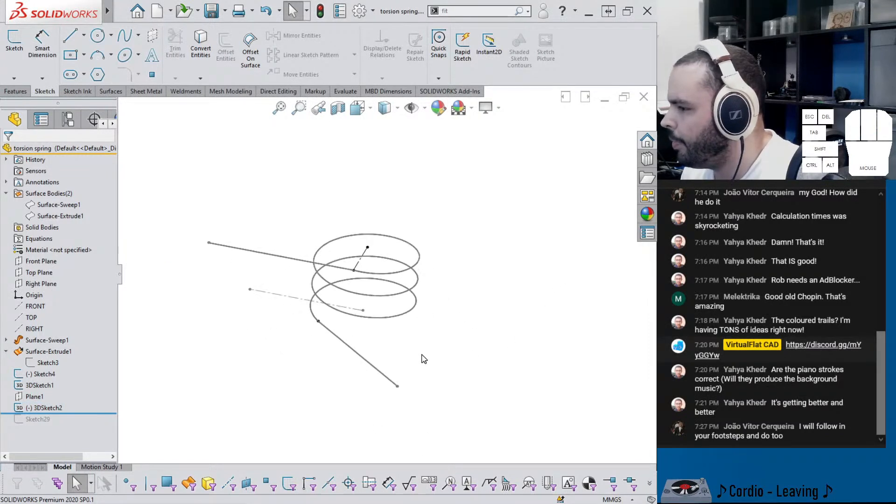
{"action": "left_click", "coordinate": [51, 407]}
{"action": "left_click", "coordinate": [16, 91]}
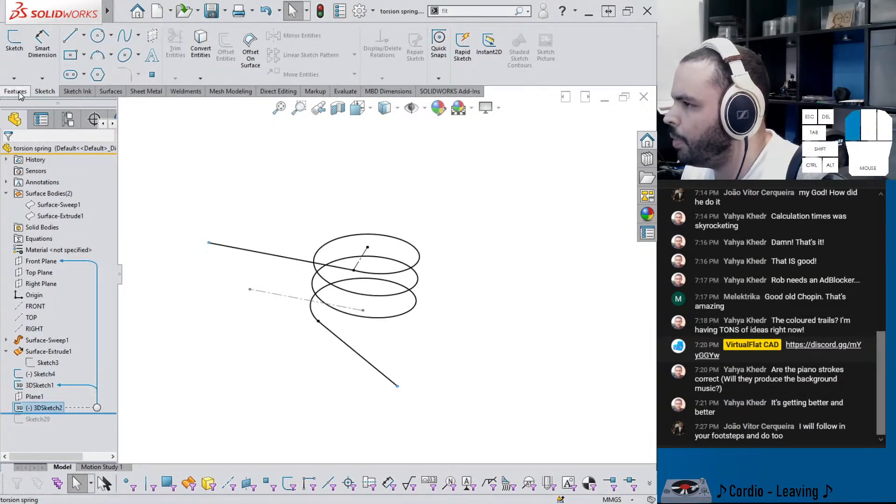
{"action": "left_click", "coordinate": [106, 36]}
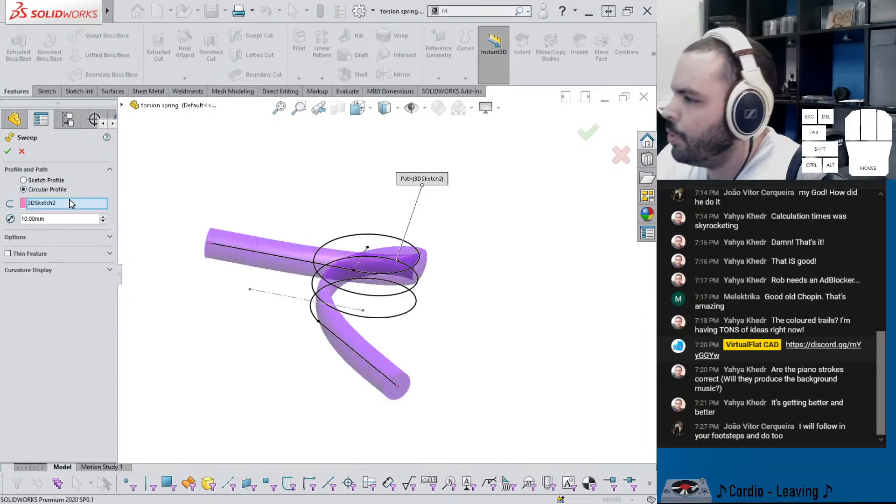
{"action": "double_click", "coordinate": [61, 219]}
{"action": "type", "text": "5"}
{"action": "key", "text": "Return"}
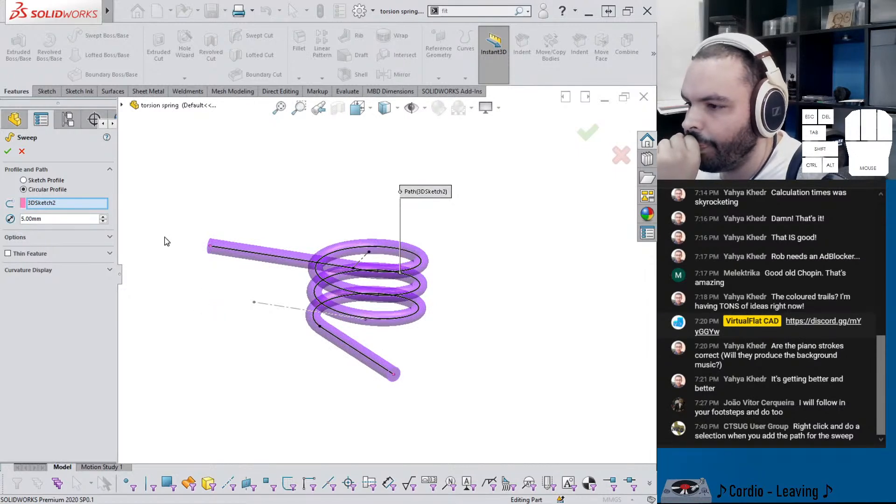
{"action": "left_click", "coordinate": [8, 151]}
- Swing the free end of the Sketch4 centerline to different angles to rotate the spring's upper leg
{"action": "mouse_move", "coordinate": [273, 334]}
{"action": "middle_mouse_down"}
{"action": "mouse_move", "coordinate": [262, 306]}
{"action": "mouse_move", "coordinate": [252, 312]}
{"action": "middle_mouse_up"}
{"action": "left_click", "coordinate": [252, 312]}
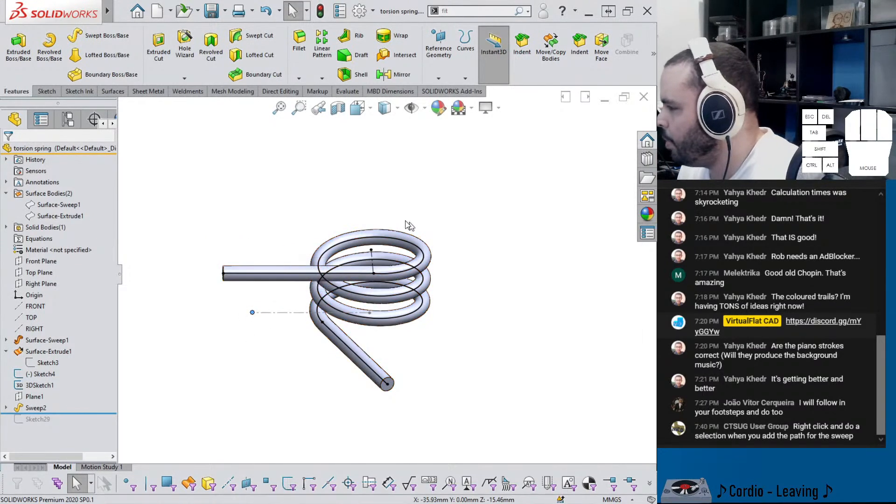
{"action": "middle_click_drag", "start_coordinate": [397, 322], "coordinate": [327, 354]}
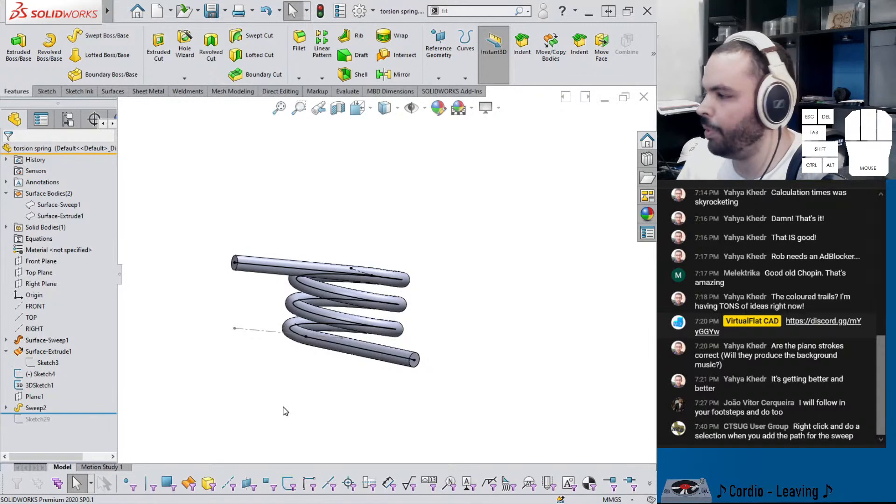
{"action": "middle_click_drag", "start_coordinate": [408, 219], "coordinate": [243, 302]}
{"action": "left_click_drag", "start_coordinate": [243, 299], "coordinate": [243, 228]}
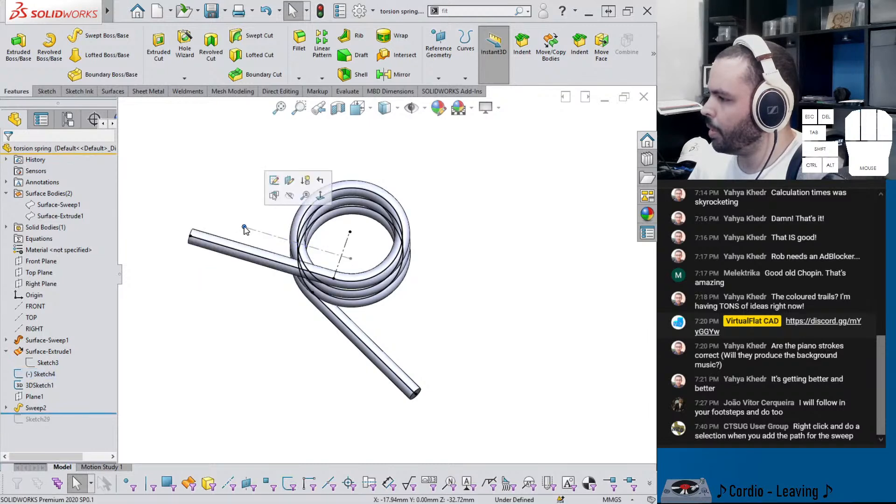
{"action": "double_click", "coordinate": [244, 227]}
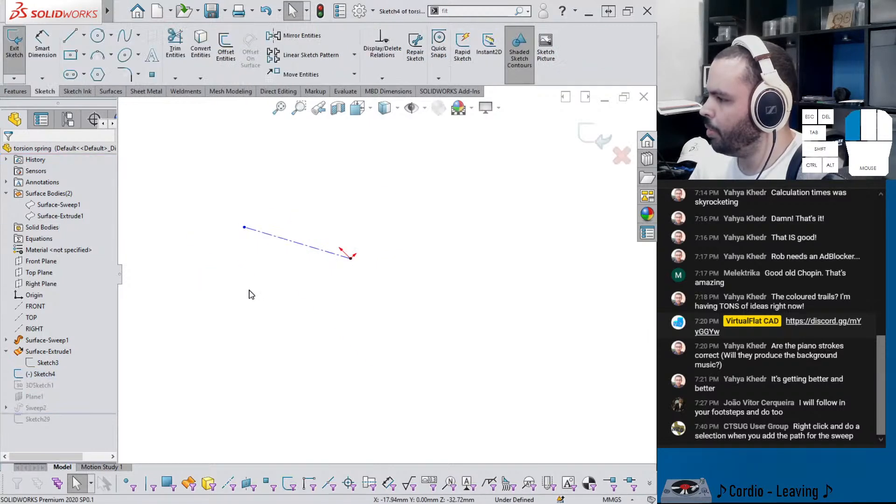
{"action": "left_click", "coordinate": [603, 133]}
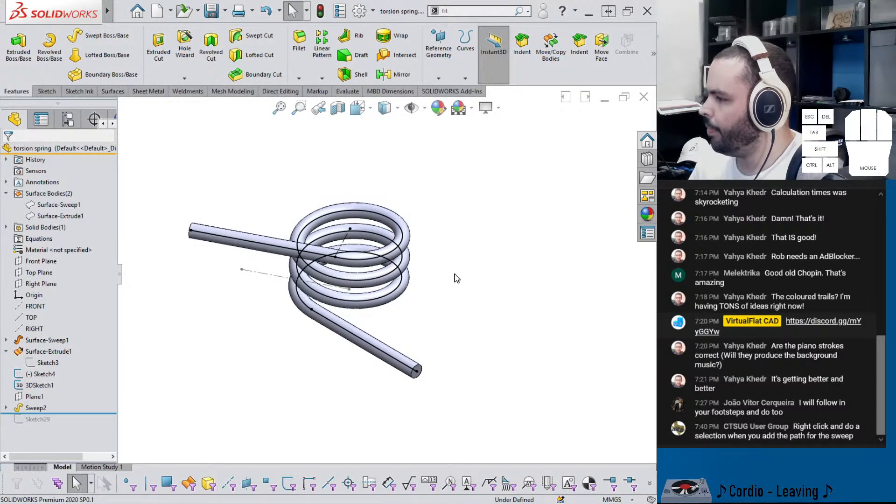
{"action": "mouse_move", "coordinate": [241, 271]}
{"action": "left_mouse_down"}
{"action": "mouse_move", "coordinate": [250, 314]}
{"action": "mouse_move", "coordinate": [278, 364]}
{"action": "mouse_move", "coordinate": [267, 355]}
{"action": "left_mouse_up"}
{"action": "middle_click_drag", "start_coordinate": [267, 354], "coordinate": [252, 317]}
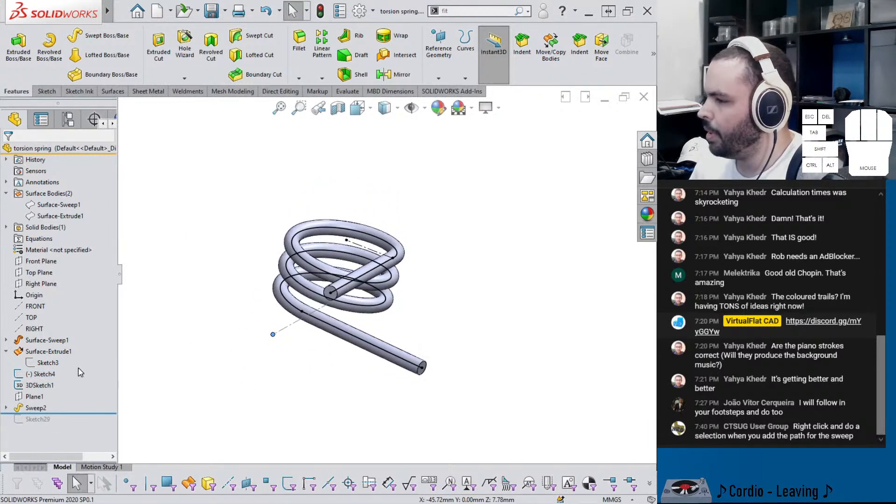
- Set the profile twist of Surface-Sweep1 to 4 revolutions
{"action": "left_click", "coordinate": [42, 343]}
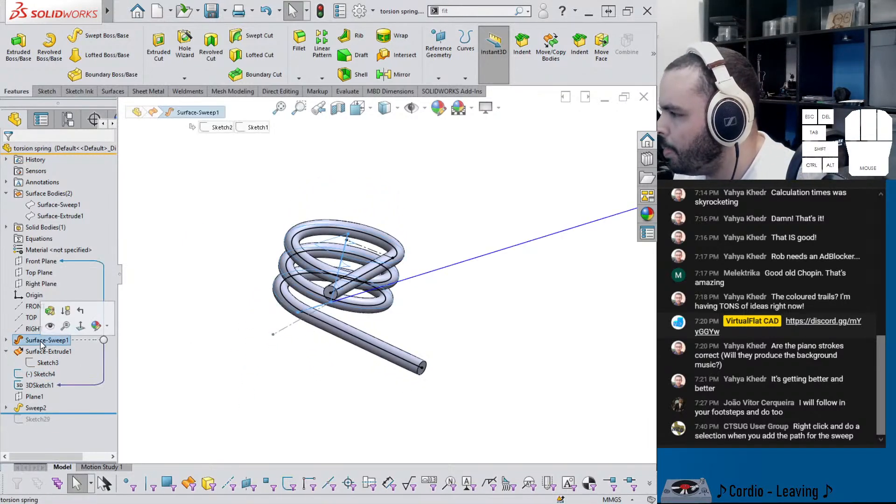
{"action": "left_click", "coordinate": [50, 311]}
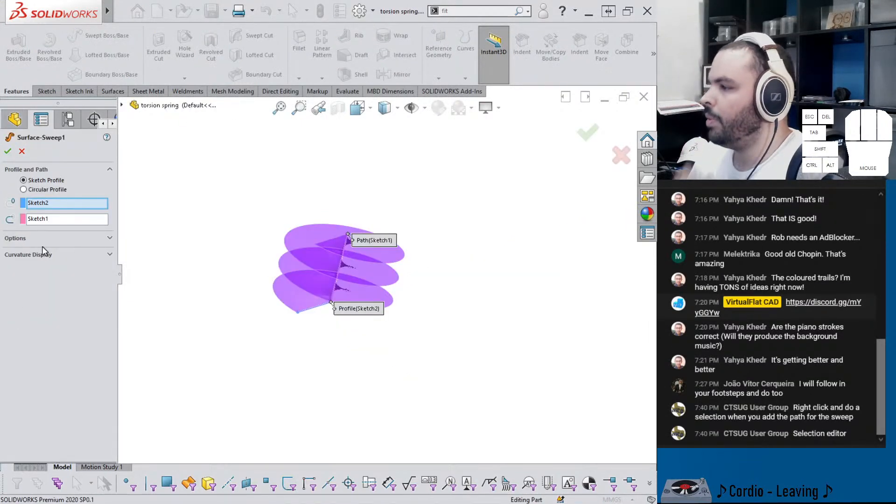
{"action": "left_click", "coordinate": [14, 239]}
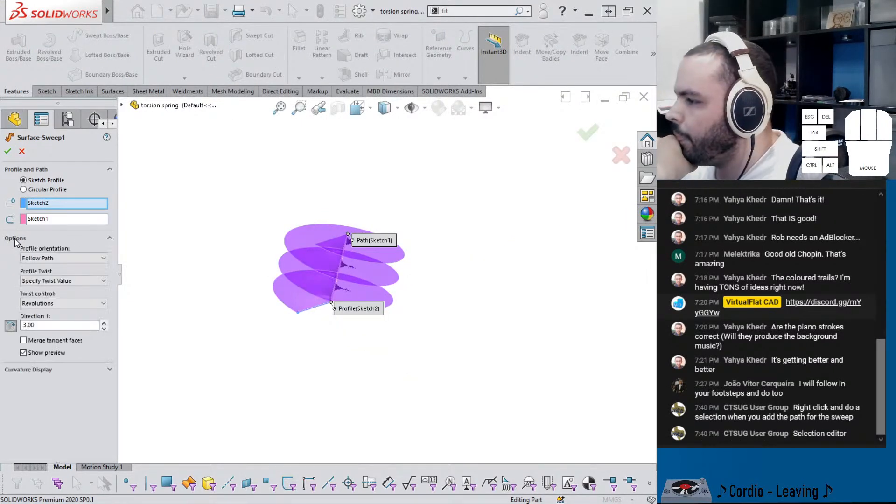
{"action": "left_click", "coordinate": [104, 321]}
{"action": "left_click", "coordinate": [16, 149]}
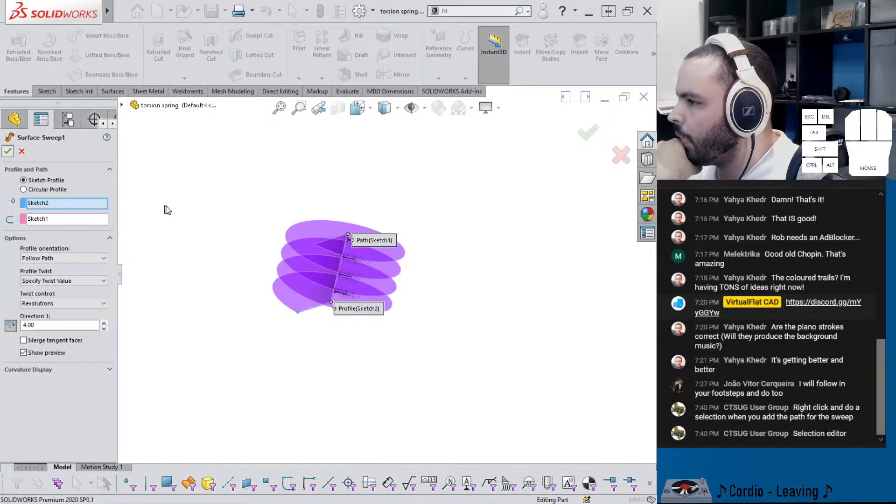
- Reposition the Sketch4 centerline's free end to test the upper leg angle on the four-turn spring, and save the part
{"action": "middle_click_drag", "start_coordinate": [166, 208], "coordinate": [190, 265]}
{"action": "middle_click_drag", "start_coordinate": [286, 323], "coordinate": [303, 328]}
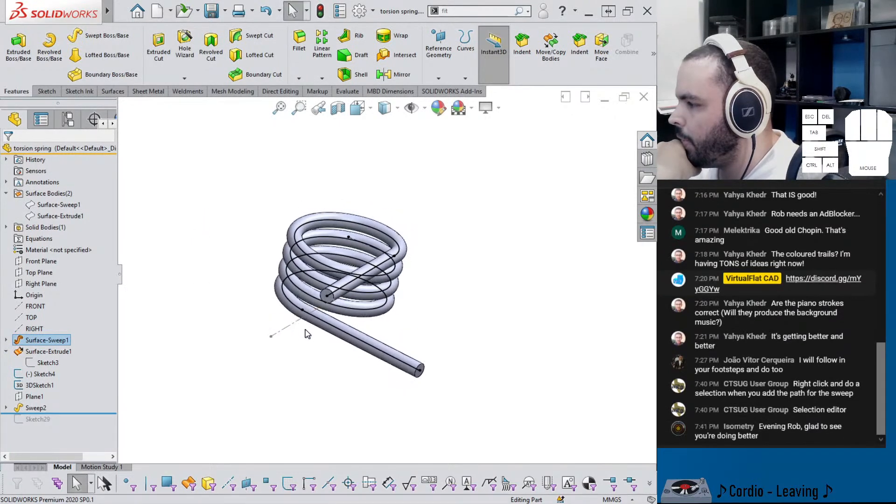
{"action": "left_click_drag", "start_coordinate": [271, 335], "coordinate": [235, 306]}
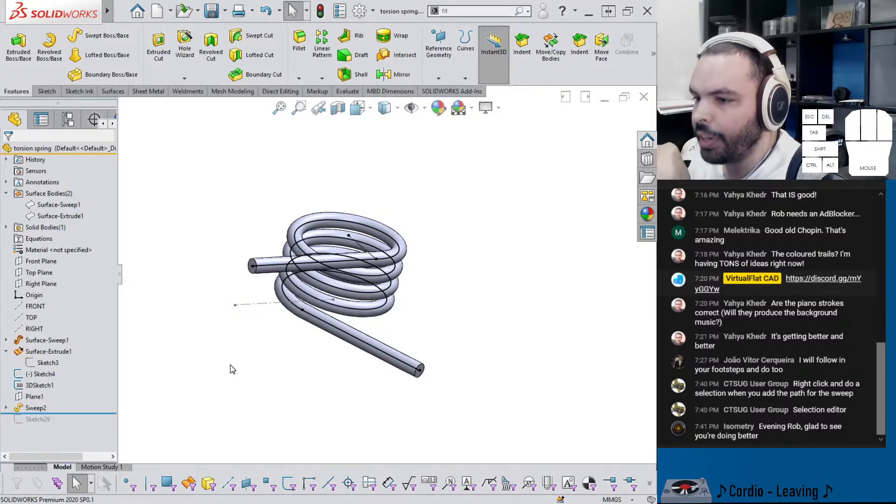
{"action": "key", "text": "ctrl+s"}
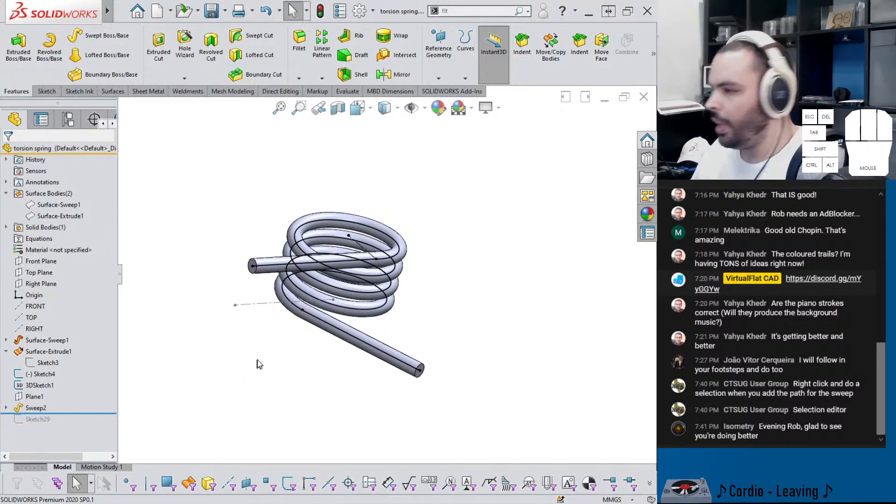
{"action": "middle_click_drag", "start_coordinate": [286, 332], "coordinate": [254, 357]}
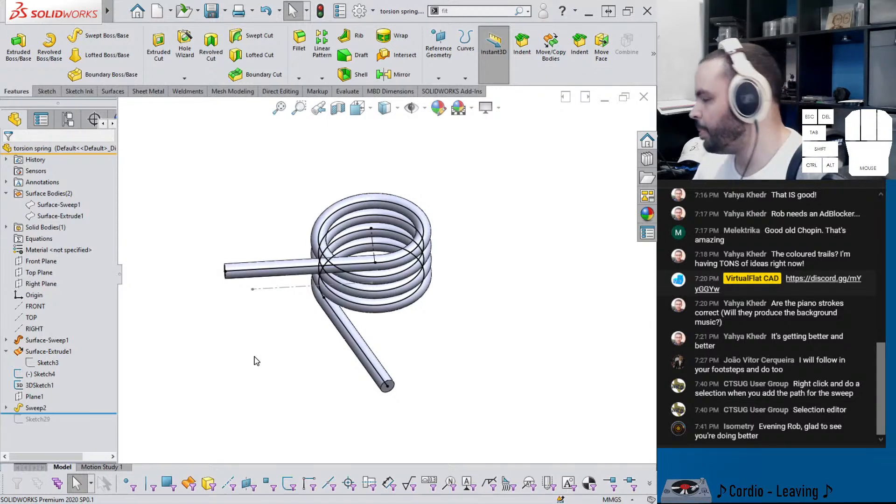
{"action": "left_click_drag", "start_coordinate": [252, 289], "coordinate": [255, 335]}
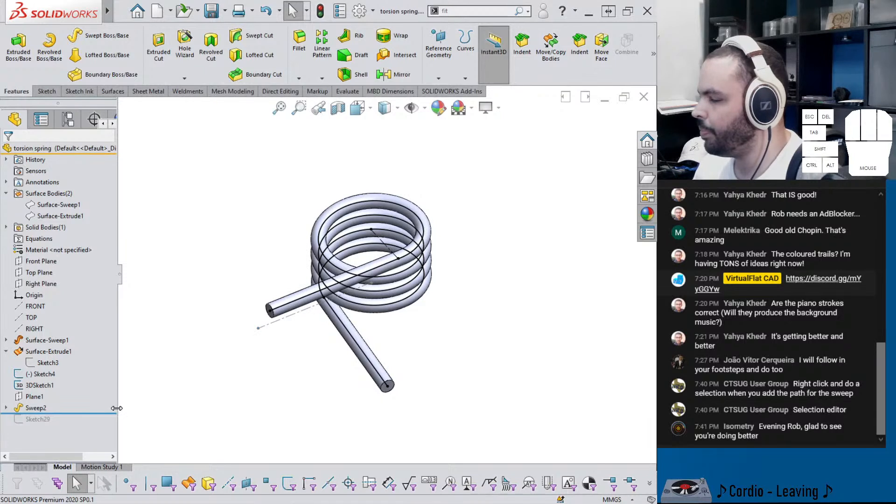
- Open 3DSketch1 to review its leg dimensions and relations, and exit the sketch
{"action": "left_click", "coordinate": [47, 386]}
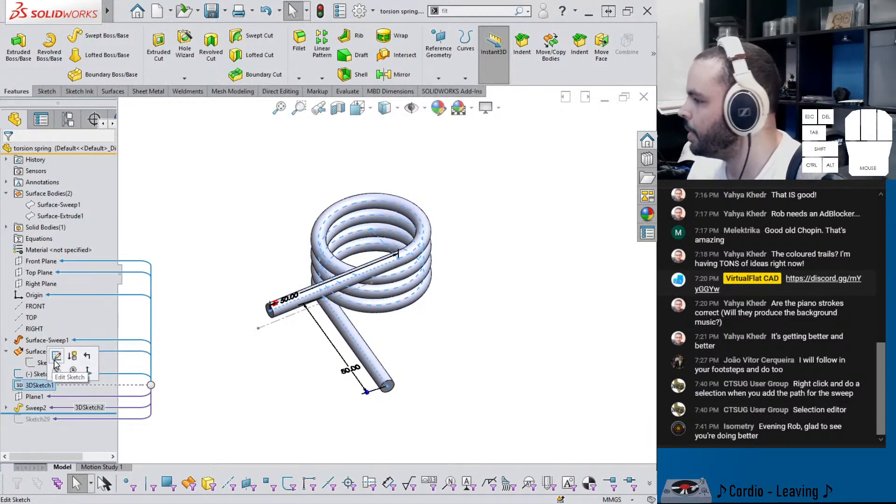
{"action": "left_click", "coordinate": [56, 358]}
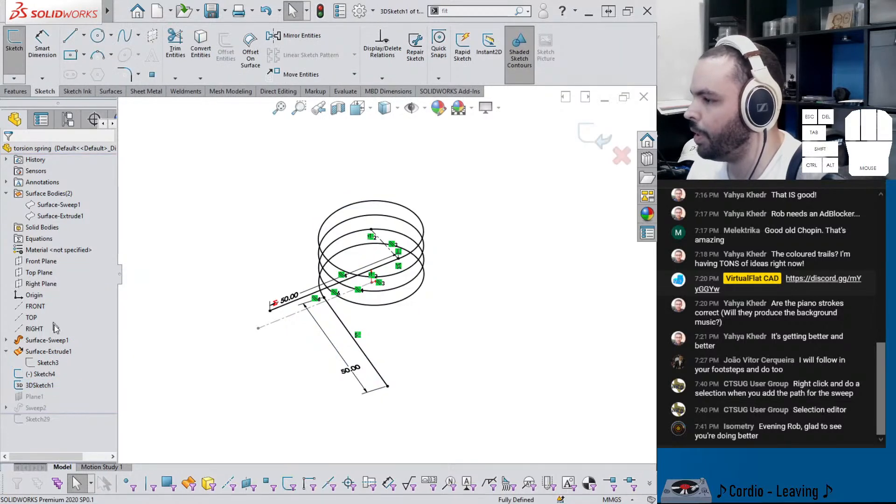
{"action": "left_click", "coordinate": [590, 136]}
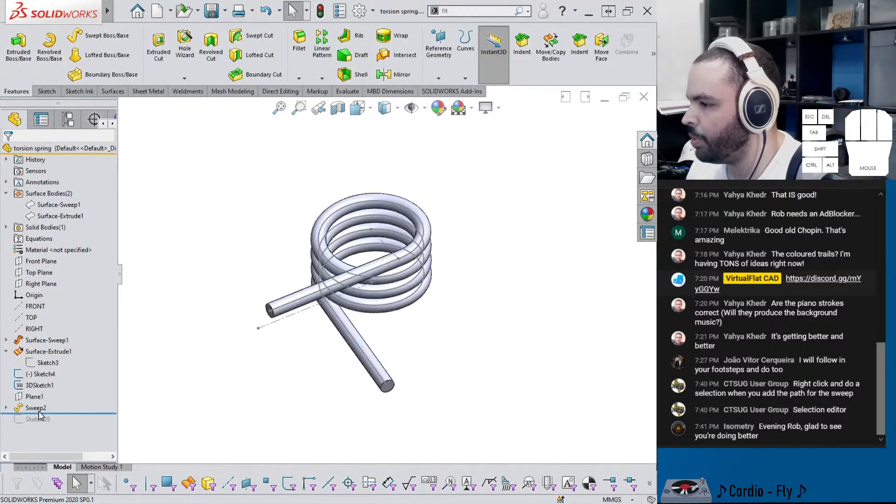
- Open Sweep2 to inspect how its 3DSketch2 path can be chosen with the SelectionManager, and leave the feature unedited
{"action": "left_click", "coordinate": [36, 407]}
{"action": "left_click", "coordinate": [48, 387]}
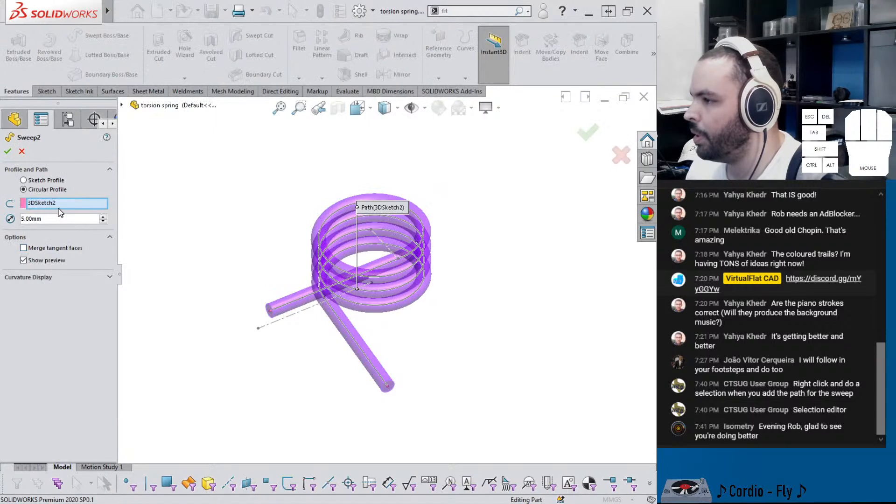
{"action": "left_click", "coordinate": [63, 204]}
{"action": "right_click", "coordinate": [63, 208]}
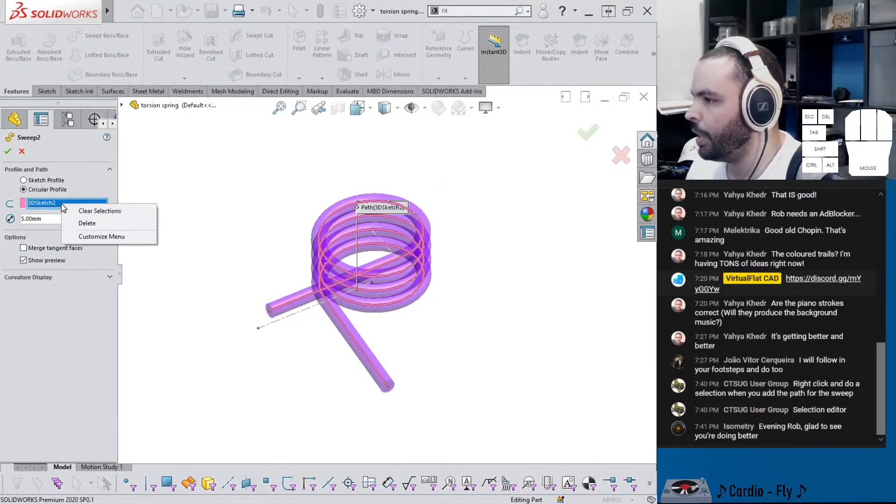
{"action": "right_click", "coordinate": [176, 210]}
{"action": "left_click", "coordinate": [214, 239]}
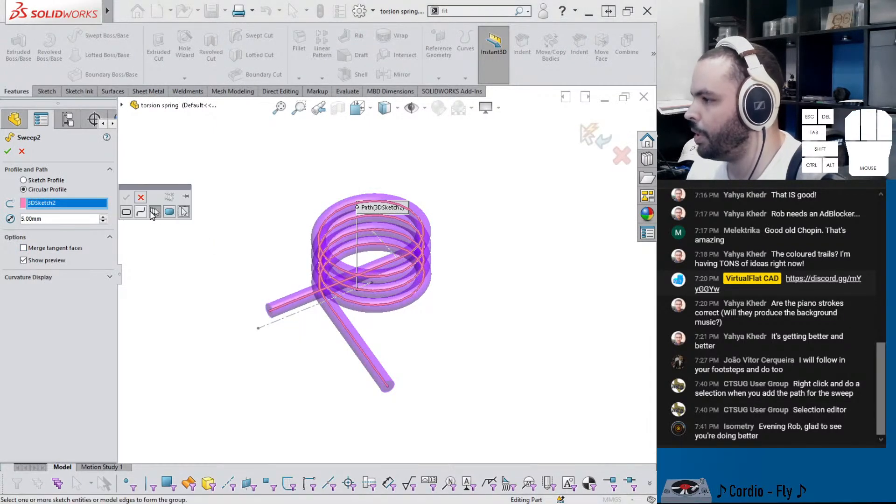
{"action": "left_click", "coordinate": [21, 150]}
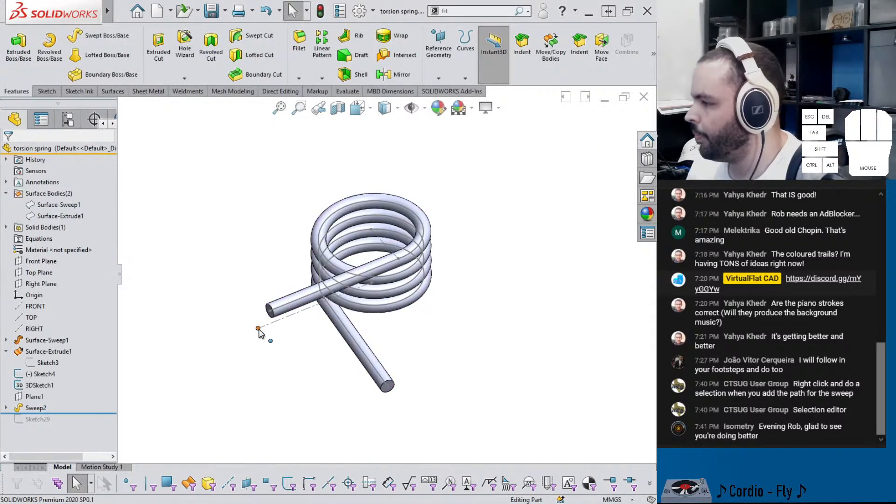
- Swing the free end of the Sketch4 centerline through several positions to test the upper leg's rotation
{"action": "middle_click_drag", "start_coordinate": [259, 331], "coordinate": [225, 284]}
{"action": "left_click", "coordinate": [226, 282]}
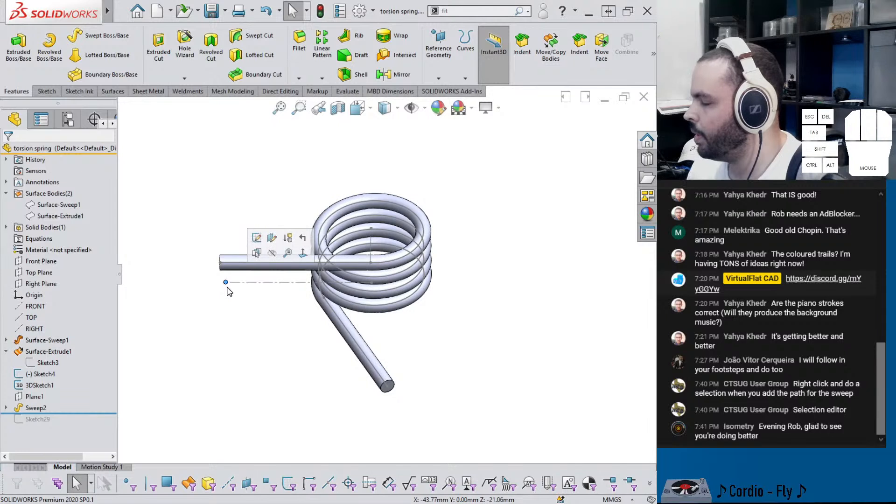
{"action": "left_click", "coordinate": [233, 329]}
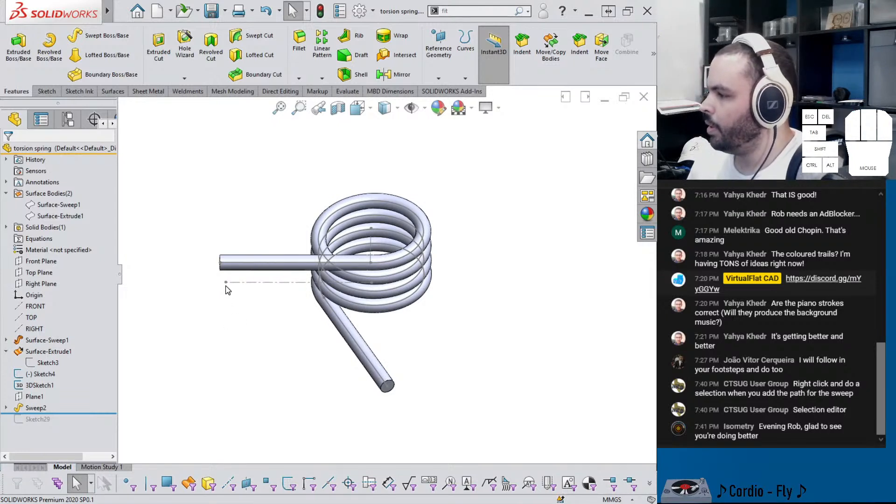
{"action": "mouse_move", "coordinate": [230, 293]}
{"action": "middle_mouse_down"}
{"action": "mouse_move", "coordinate": [245, 327]}
{"action": "mouse_move", "coordinate": [246, 300]}
{"action": "mouse_move", "coordinate": [223, 295]}
{"action": "middle_mouse_up"}
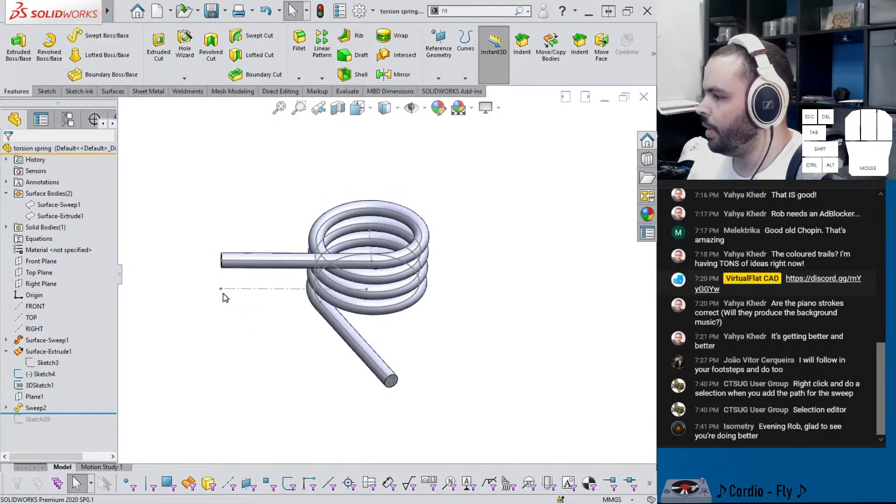
{"action": "left_click_drag", "start_coordinate": [220, 289], "coordinate": [233, 332]}
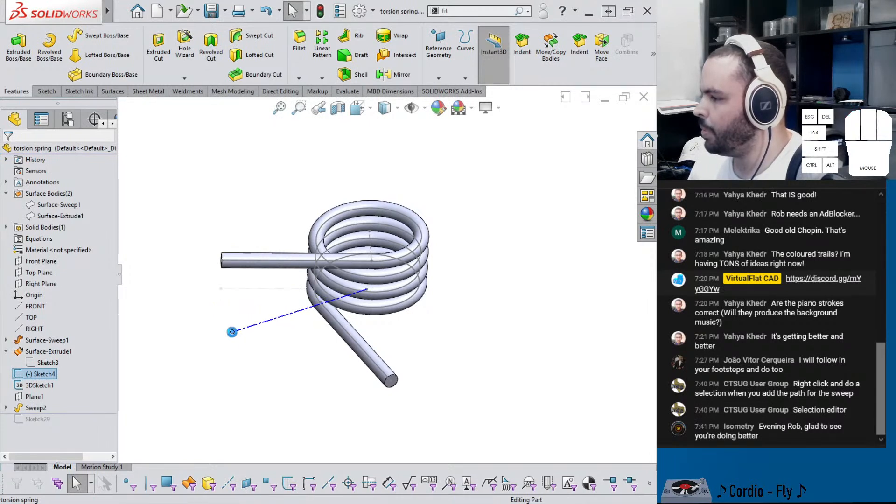
{"action": "middle_click_drag", "start_coordinate": [240, 350], "coordinate": [237, 432]}
{"action": "left_click_drag", "start_coordinate": [236, 315], "coordinate": [229, 306]}
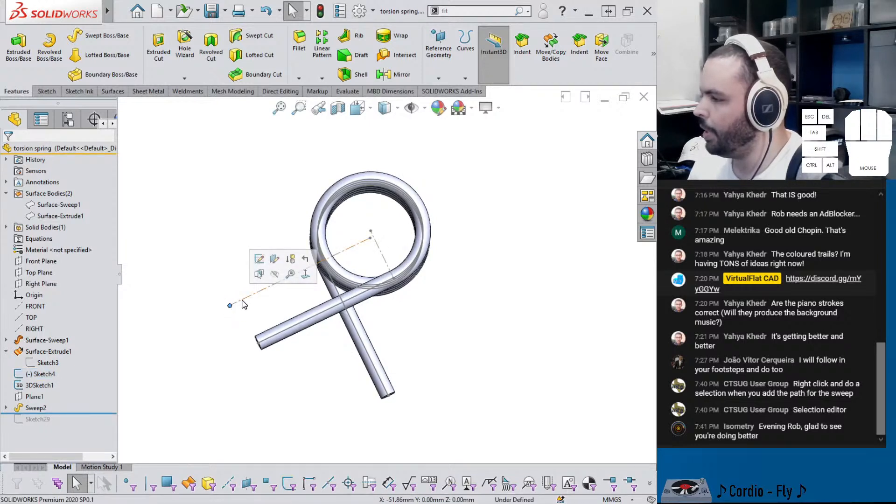
- Edit Sketch4 to tilt the centerline slightly off horizontal, set its angle to the horizontal to 5°, and exit the sketch
{"action": "left_click", "coordinate": [259, 259]}
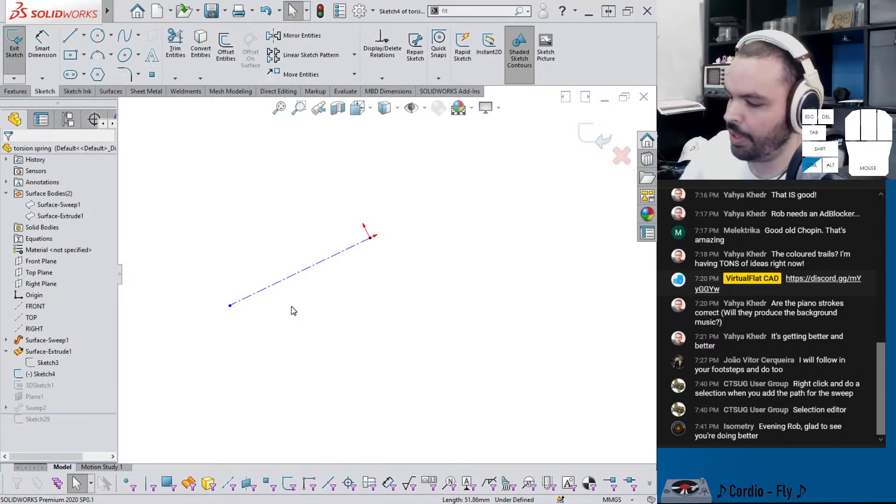
{"action": "key", "text": "ctrl+5"}
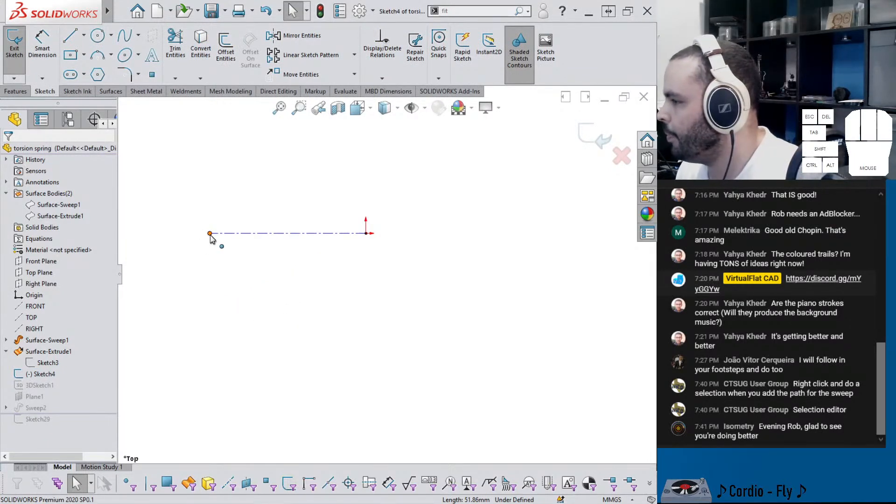
{"action": "left_click_drag", "start_coordinate": [210, 234], "coordinate": [209, 222]}
{"action": "right_click_drag", "start_coordinate": [315, 271], "coordinate": [316, 232]}
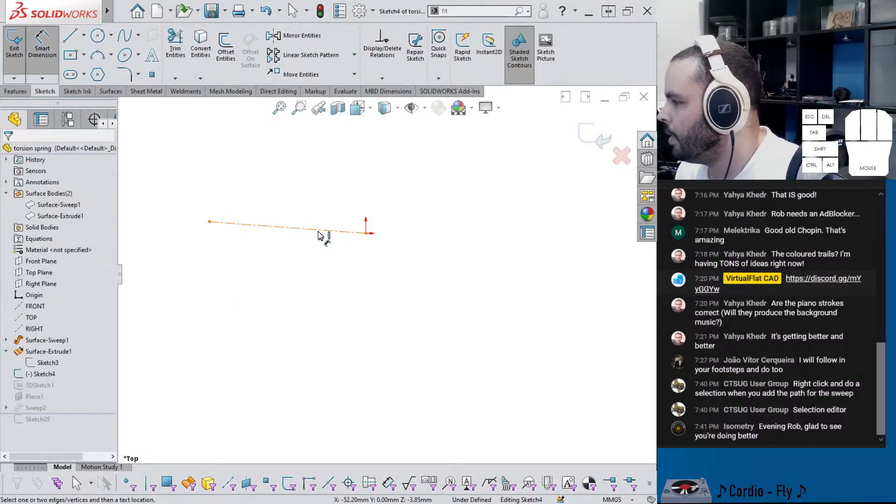
{"action": "left_click", "coordinate": [316, 230]}
{"action": "left_click", "coordinate": [359, 232]}
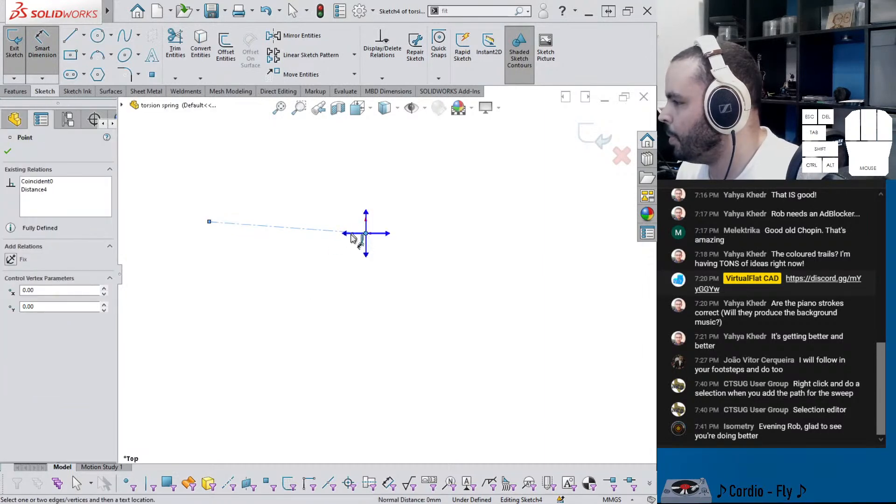
{"action": "left_click", "coordinate": [224, 234]}
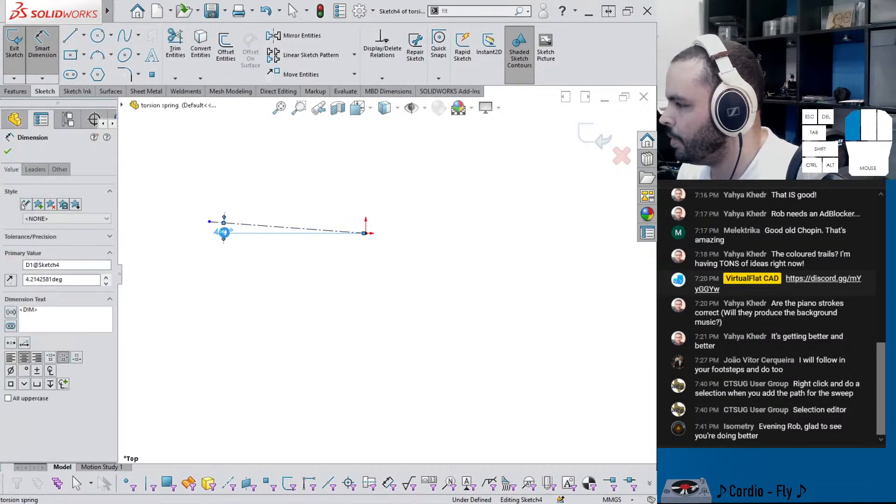
{"action": "type", "text": "5"}
{"action": "key", "text": "Return"}
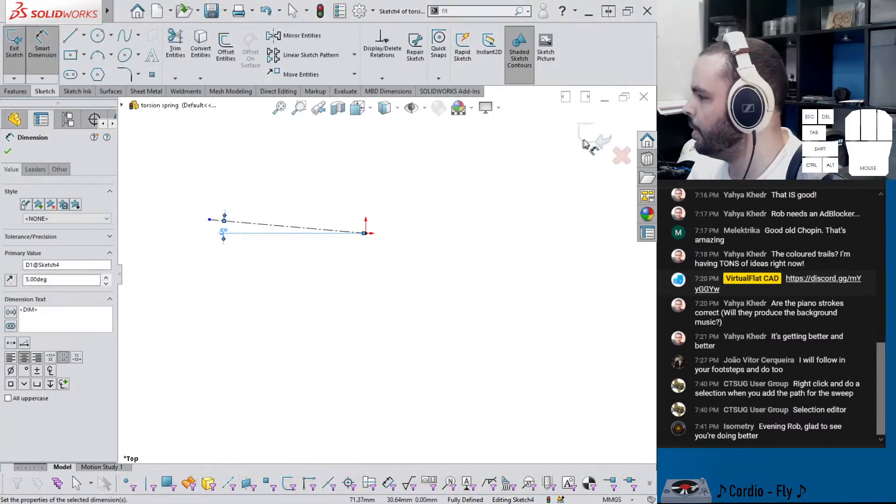
{"action": "left_click", "coordinate": [591, 135]}
- Roll the feature tree forward past Sketch29 and suppress that sketch
{"action": "mouse_move", "coordinate": [329, 313]}
{"action": "middle_mouse_down"}
{"action": "mouse_move", "coordinate": [321, 302]}
{"action": "mouse_move", "coordinate": [324, 309]}
{"action": "middle_mouse_up"}
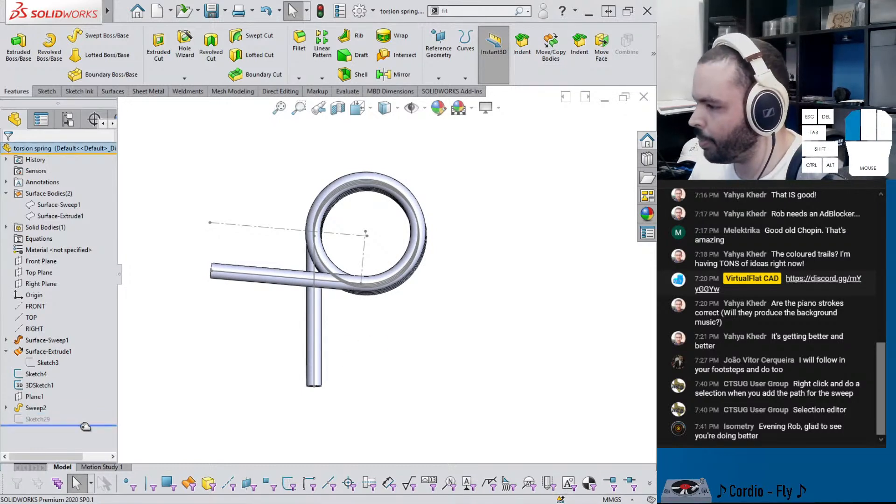
{"action": "left_click", "coordinate": [85, 419]}
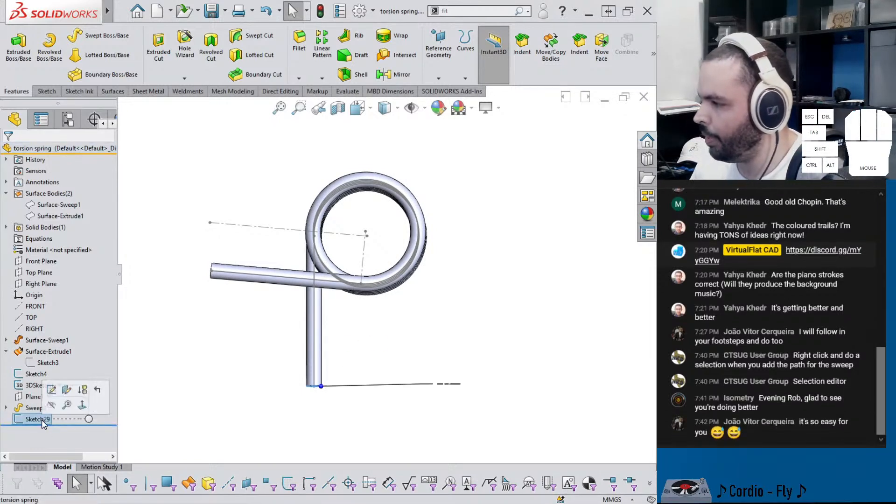
{"action": "left_click", "coordinate": [76, 397]}
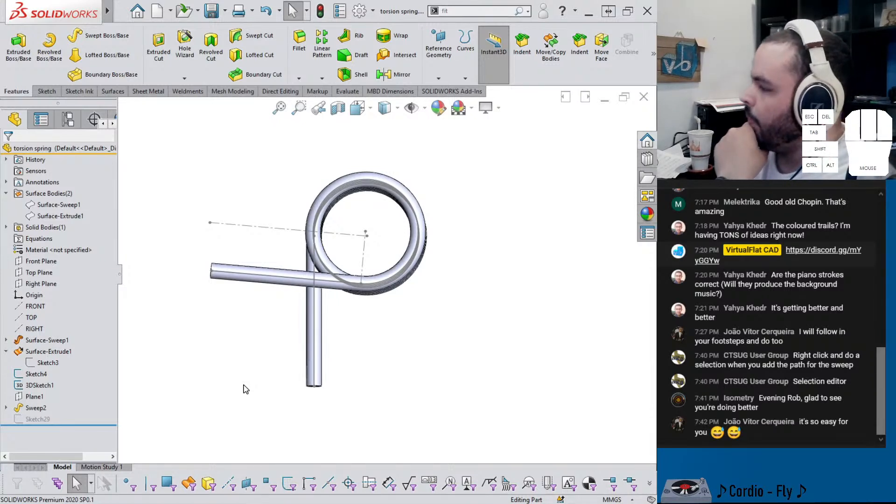
{"action": "middle_click_drag", "start_coordinate": [269, 359], "coordinate": [272, 287]}
{"action": "left_click", "coordinate": [317, 219]}
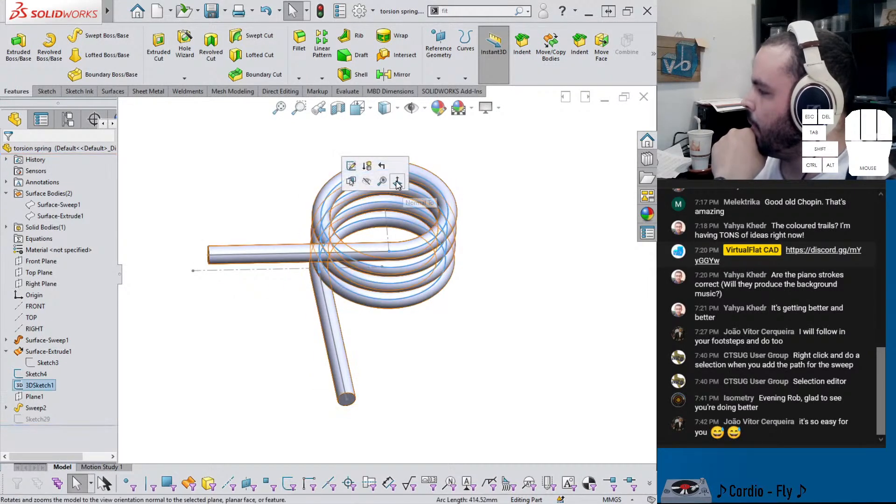
{"action": "left_click", "coordinate": [407, 358]}
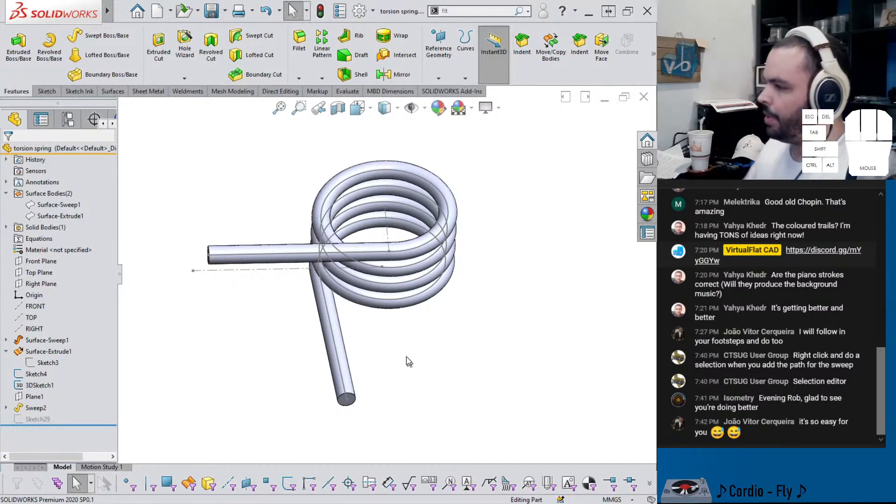
{"action": "key", "text": "ctrl"}
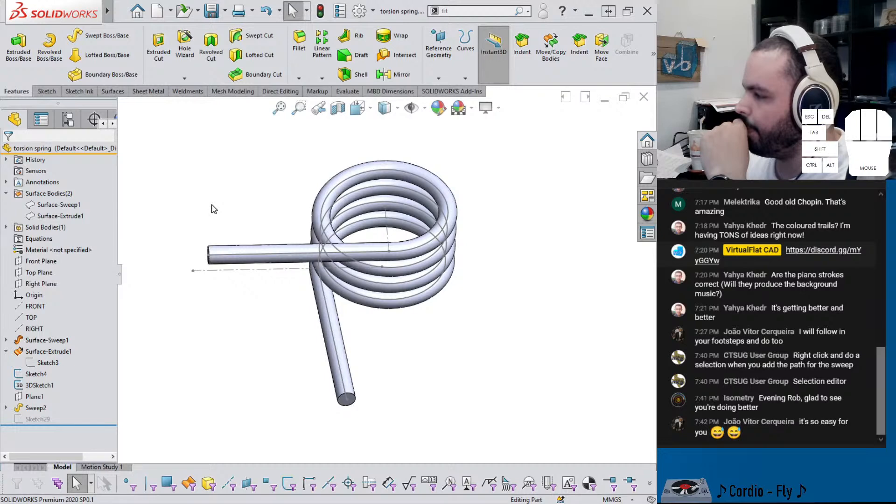
- Dimension the length of the Sketch4 centerline as 50 mm and rebuild the spring
{"action": "double_click", "coordinate": [217, 270]}
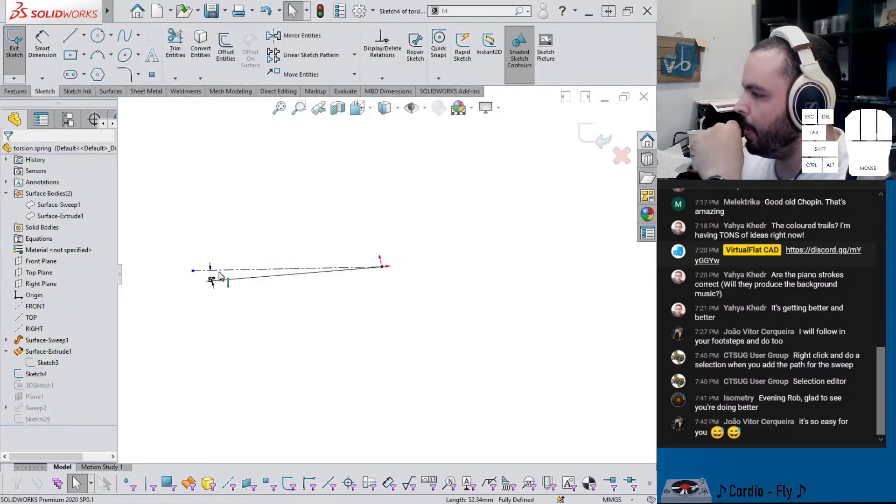
{"action": "right_click_drag", "start_coordinate": [228, 349], "coordinate": [232, 265]}
{"action": "left_click", "coordinate": [249, 270]}
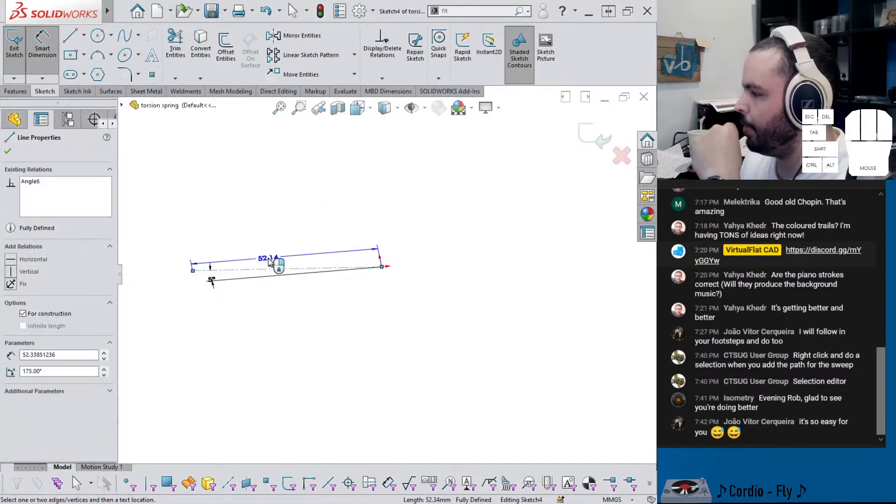
{"action": "left_click", "coordinate": [284, 269]}
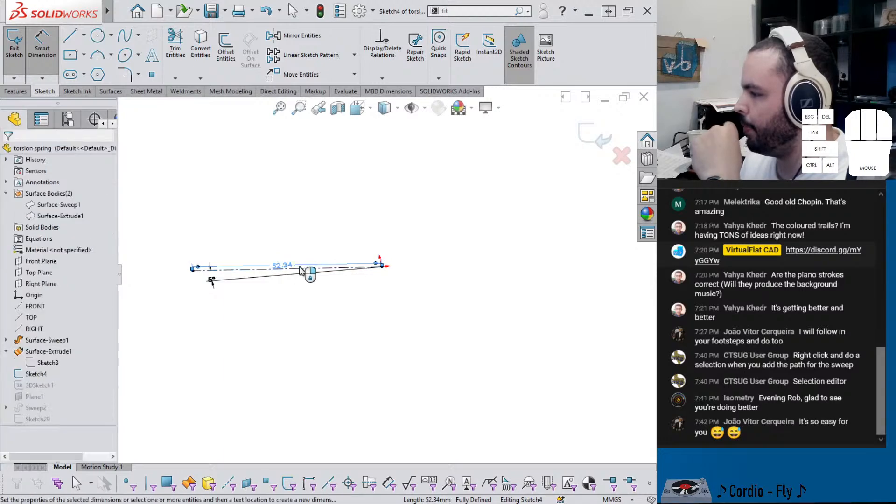
{"action": "double_click", "coordinate": [284, 268]}
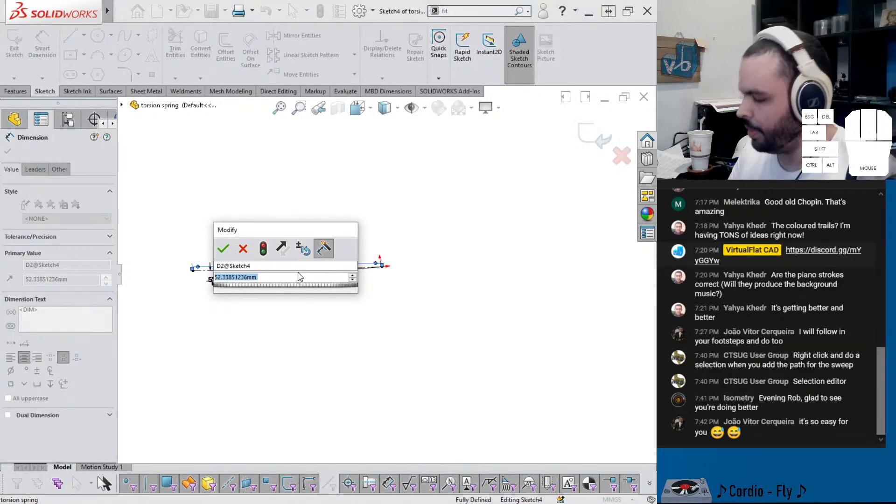
{"action": "type", "text": "50"}
{"action": "key", "text": "Return"}
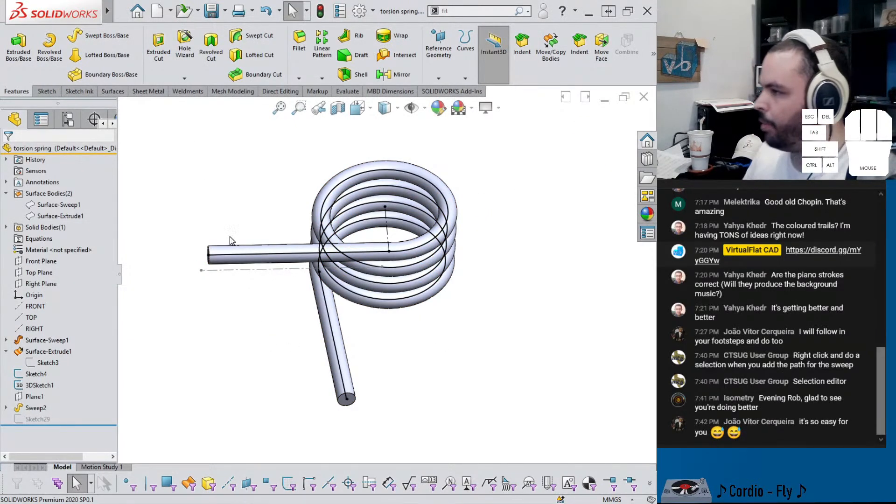
- Make a new assembly from the torsion spring part and place the part at the assembly origin
{"action": "left_click", "coordinate": [120, 11]}
{"action": "left_click", "coordinate": [136, 109]}
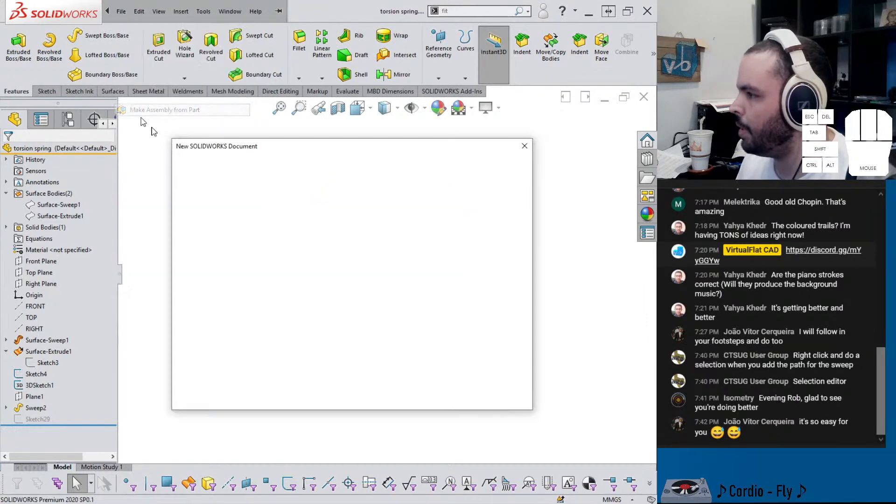
{"action": "left_click", "coordinate": [403, 391]}
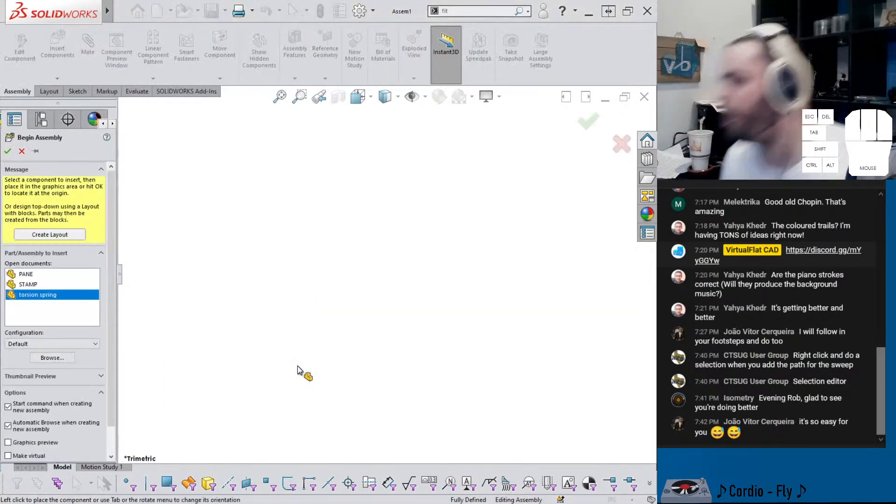
{"action": "left_click", "coordinate": [8, 151]}
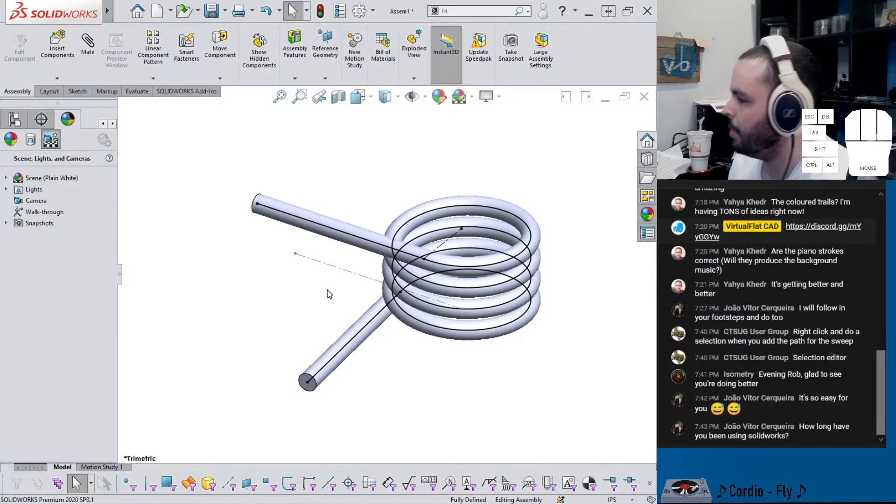
- Try to move the free end of the spring's centerline within the assembly
{"action": "left_click", "coordinate": [291, 258]}
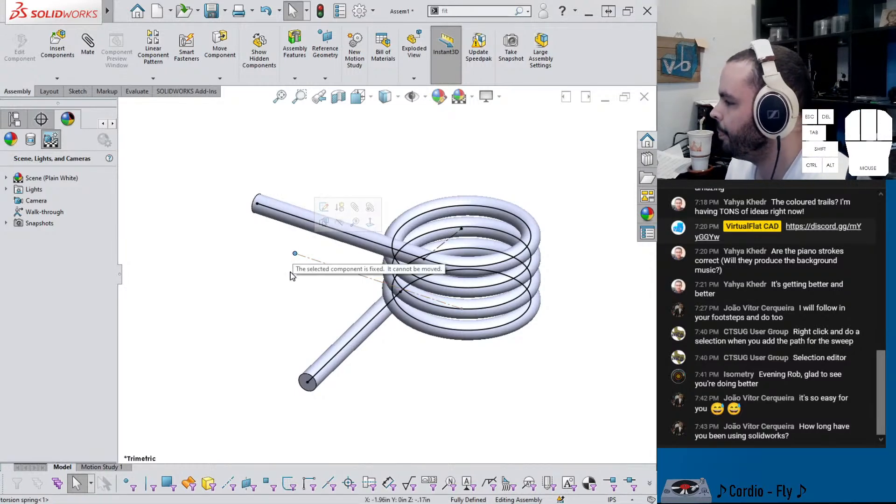
{"action": "left_click", "coordinate": [268, 289]}
{"action": "middle_click_drag", "start_coordinate": [167, 275], "coordinate": [198, 286]}
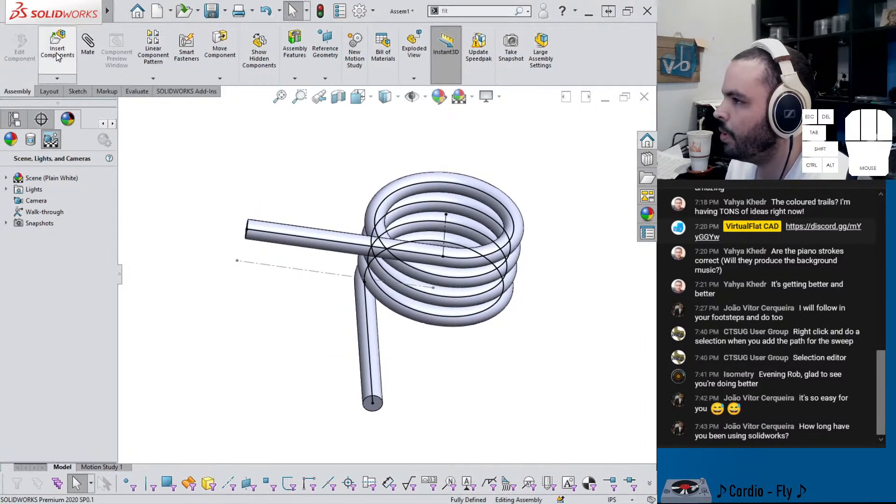
- Create a new part document from the Part template
{"action": "left_click", "coordinate": [122, 12]}
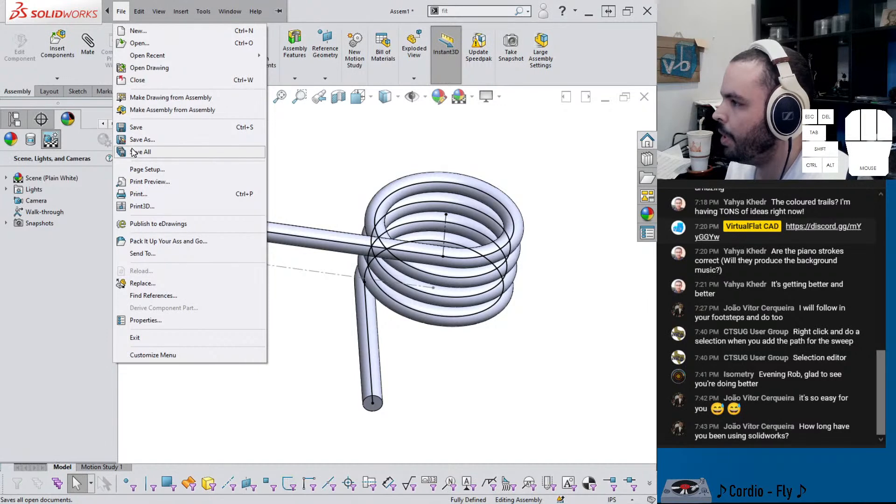
{"action": "left_click", "coordinate": [136, 31]}
{"action": "left_click", "coordinate": [237, 185]}
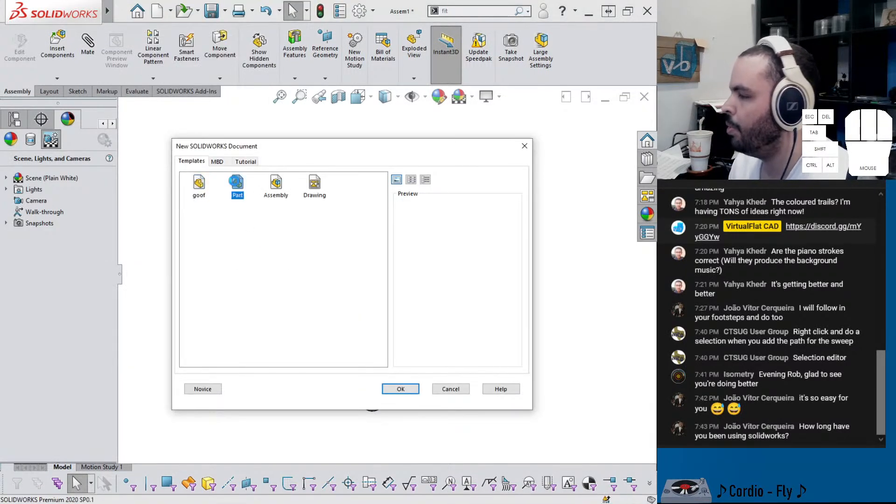
- Sketch a circle about 7.08 in in diameter, centred on the origin, on the Top Plane of the new part
{"action": "left_click", "coordinate": [36, 239]}
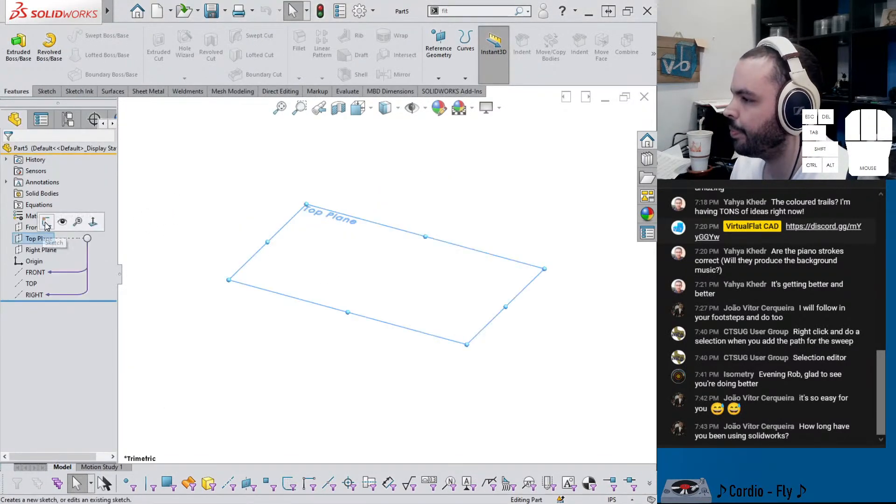
{"action": "left_click", "coordinate": [47, 225]}
{"action": "key", "text": "c"}
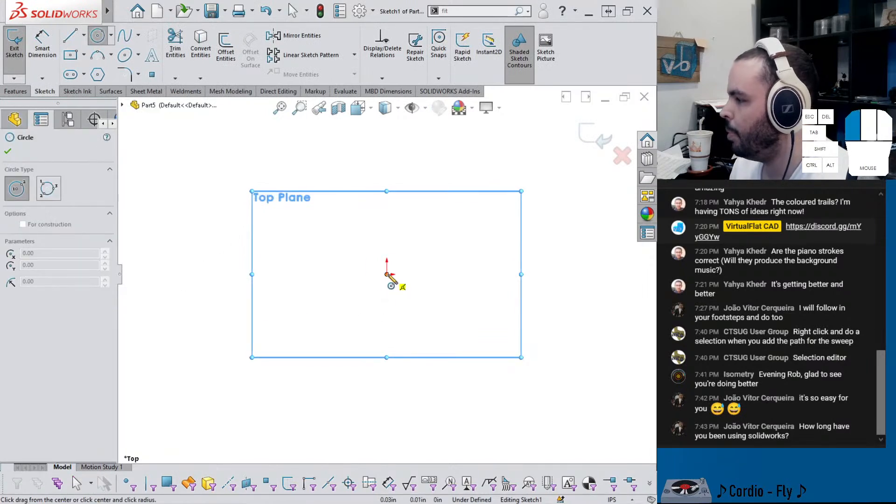
{"action": "left_click", "coordinate": [387, 276]}
{"action": "left_click", "coordinate": [294, 178]}
- Dimension the circle's diameter as 50 mm and switch the part's unit system to MMGS
{"action": "key", "text": "d"}
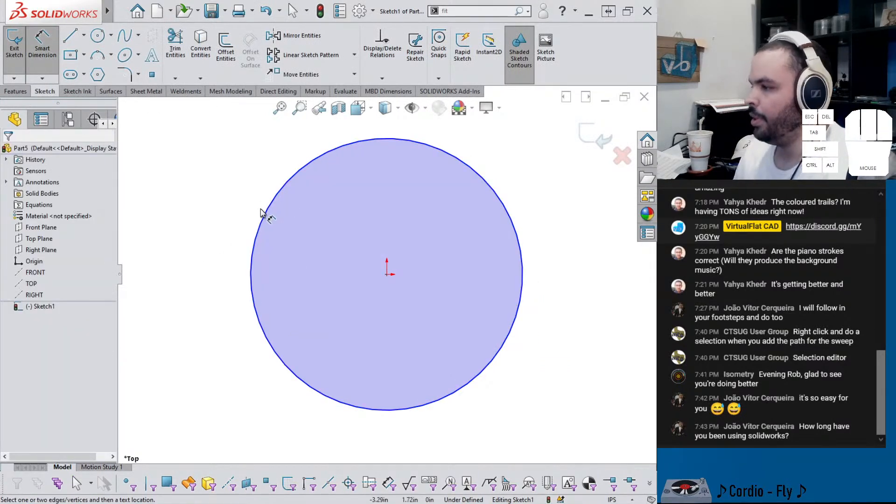
{"action": "left_click", "coordinate": [261, 214]}
{"action": "left_click", "coordinate": [249, 179]}
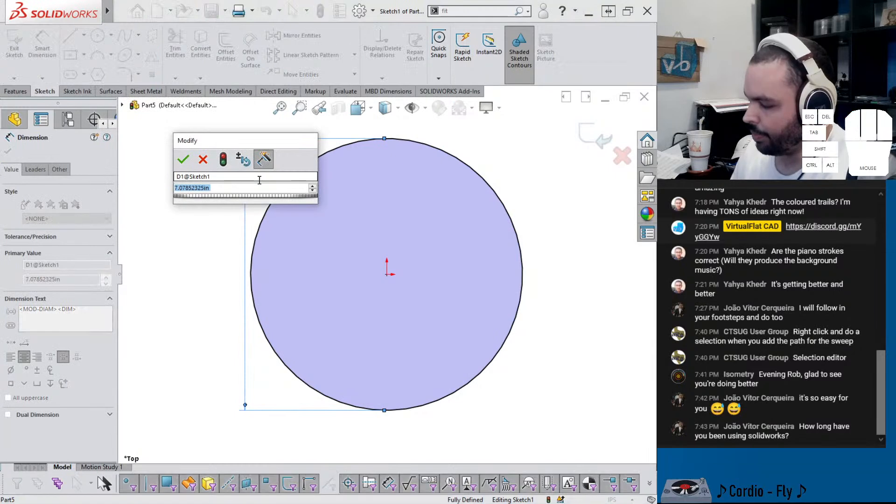
{"action": "type", "text": "50mm"}
{"action": "key", "text": "Return"}
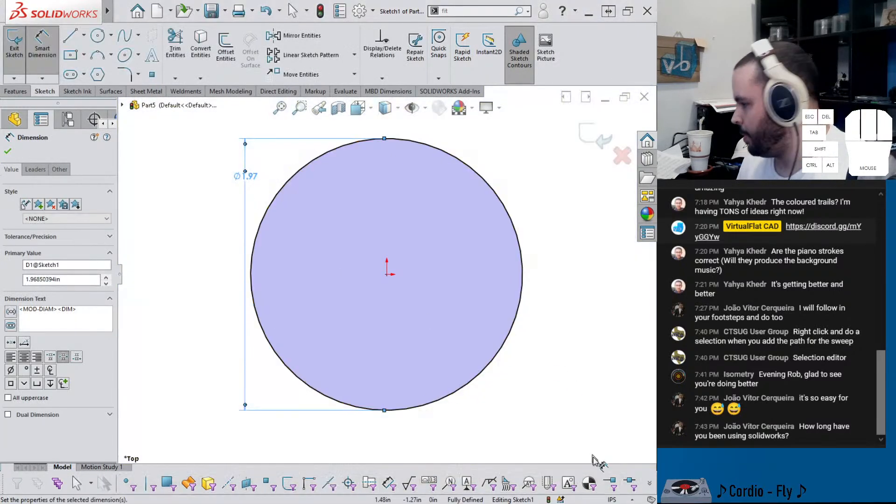
{"action": "left_click", "coordinate": [609, 499]}
{"action": "left_click", "coordinate": [602, 456]}
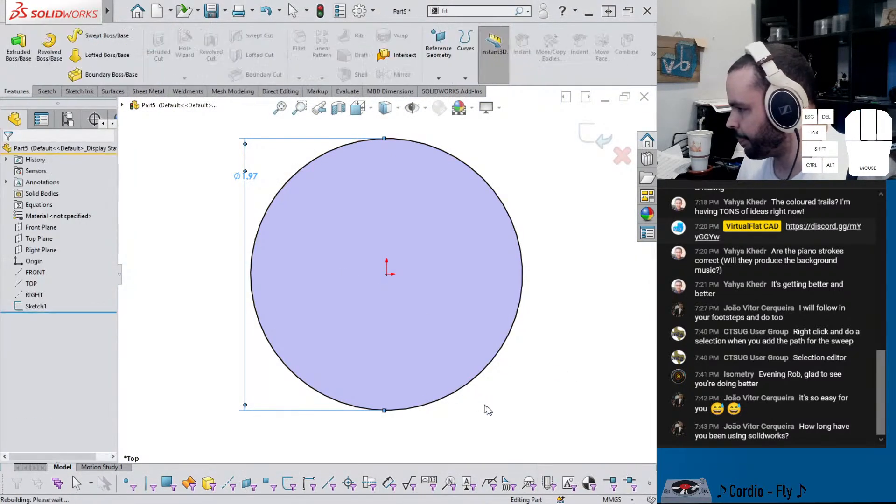
- Reopen the circle sketch, add a sketch point at the circle's left quadrant, and exit the sketch
{"action": "double_click", "coordinate": [456, 392]}
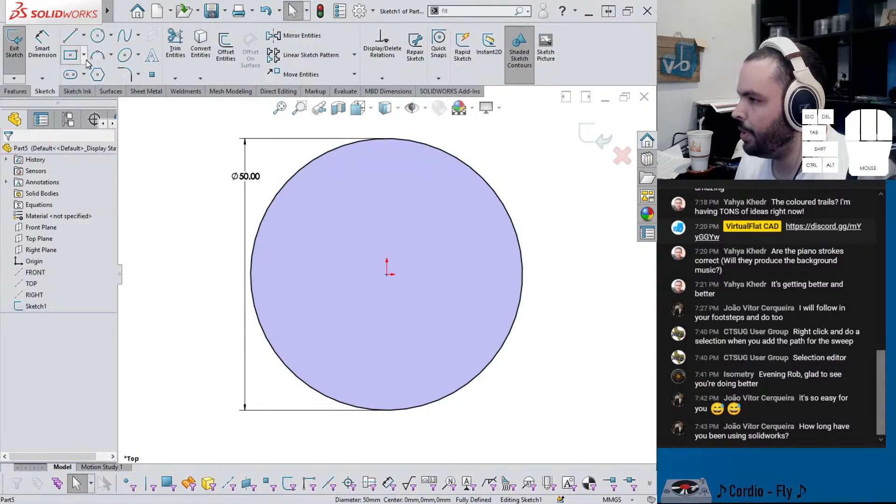
{"action": "left_click", "coordinate": [151, 75]}
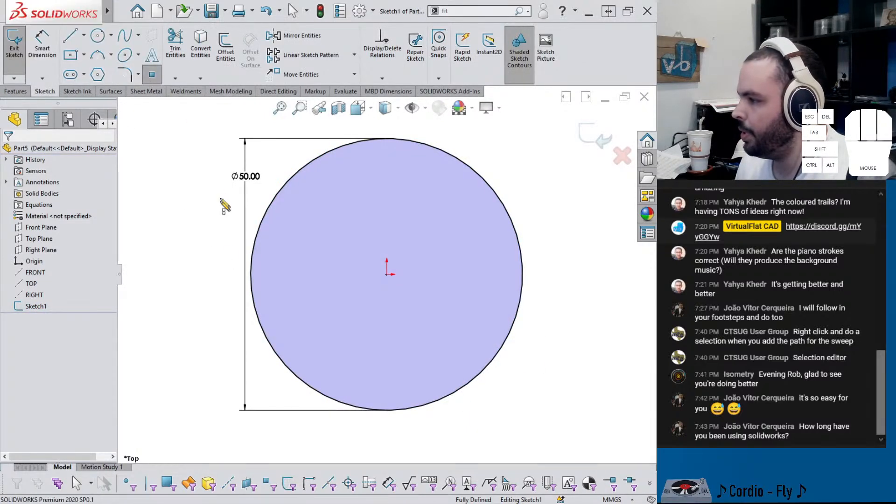
{"action": "left_click", "coordinate": [250, 274]}
{"action": "key", "text": "Escape"}
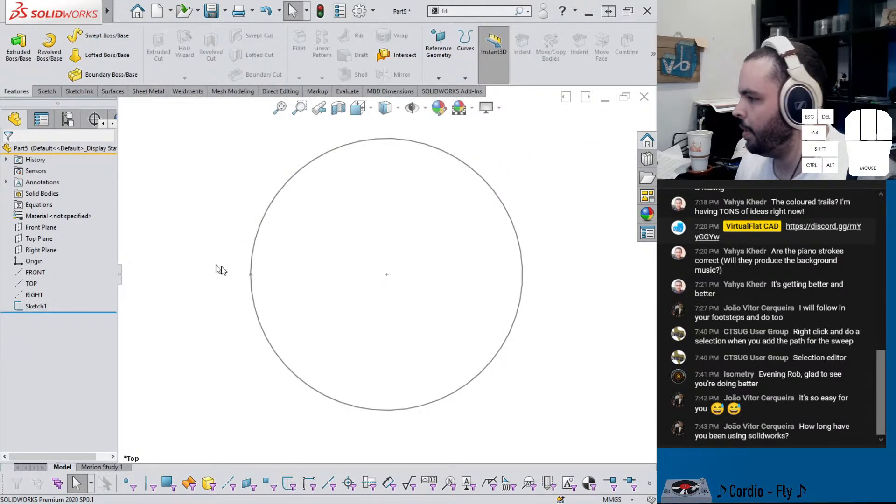
- Save the part in the 520 folder as "rotational dummy part"
{"action": "middle_click_drag", "start_coordinate": [221, 269], "coordinate": [239, 216]}
{"action": "key", "text": "ctrl+s"}
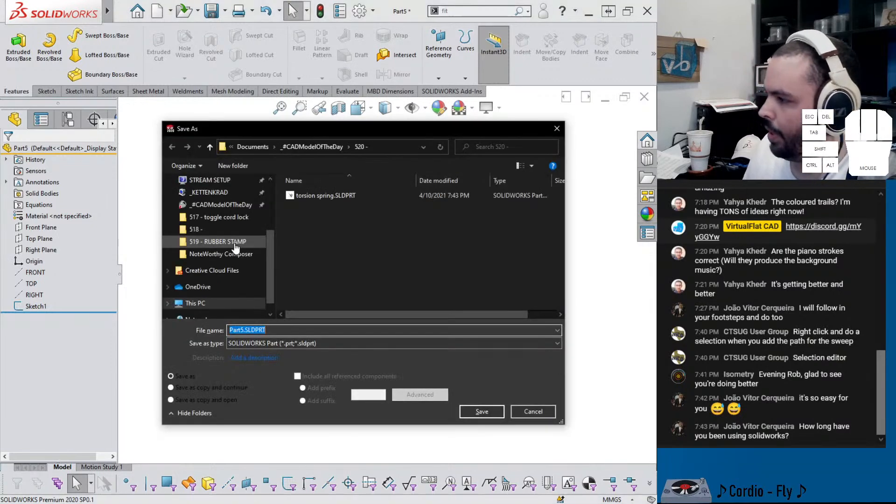
{"action": "type", "text": "rotational dummy part"}
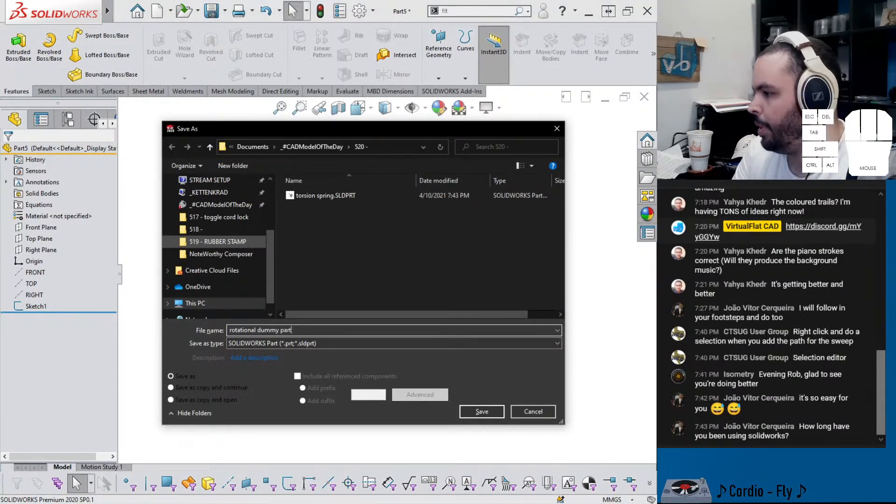
{"action": "key", "text": "Return"}
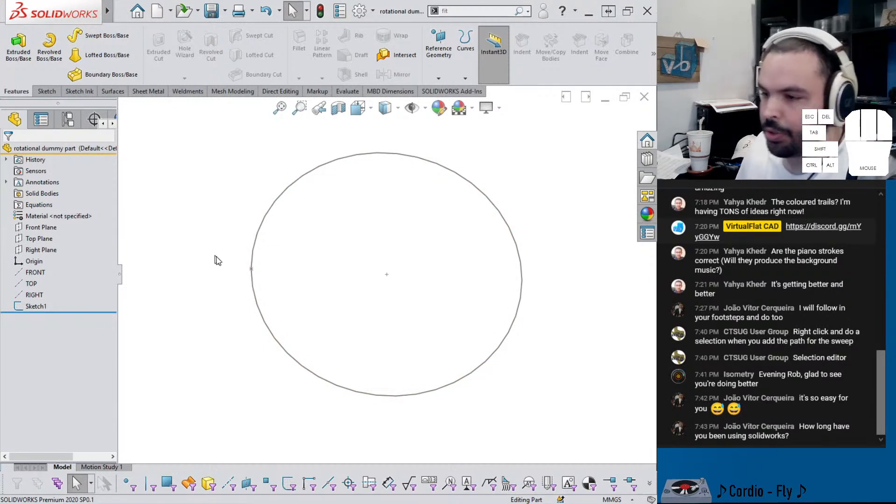
- Insert the rotational dummy part into the spring assembly, placing it freely beside the torsion spring
{"action": "key", "text": "ctrl+Tab"}
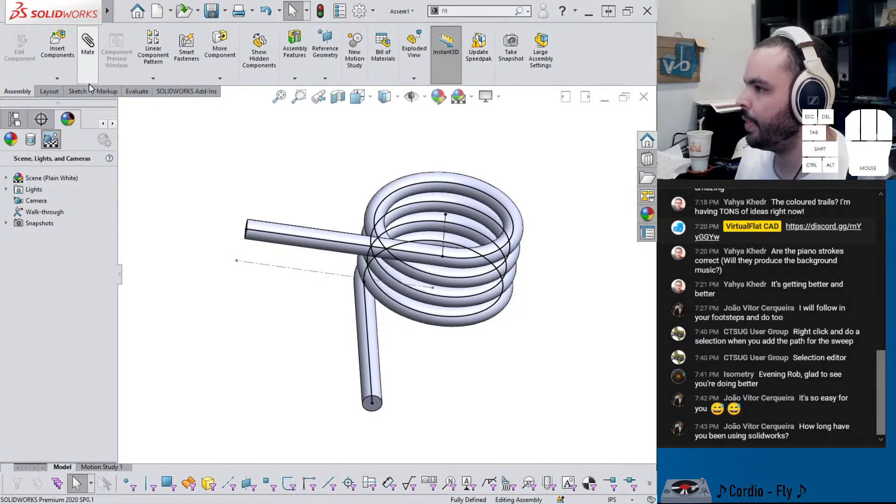
{"action": "left_click", "coordinate": [69, 68]}
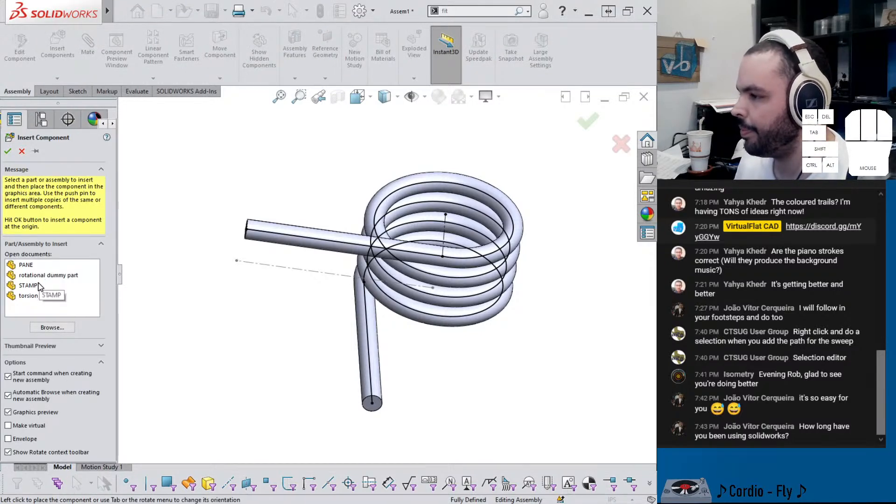
{"action": "left_click", "coordinate": [35, 297]}
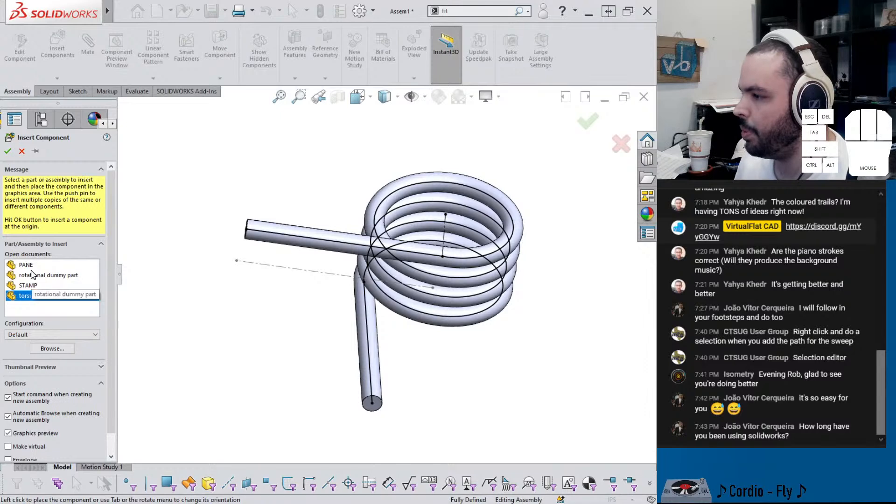
{"action": "left_click", "coordinate": [36, 275]}
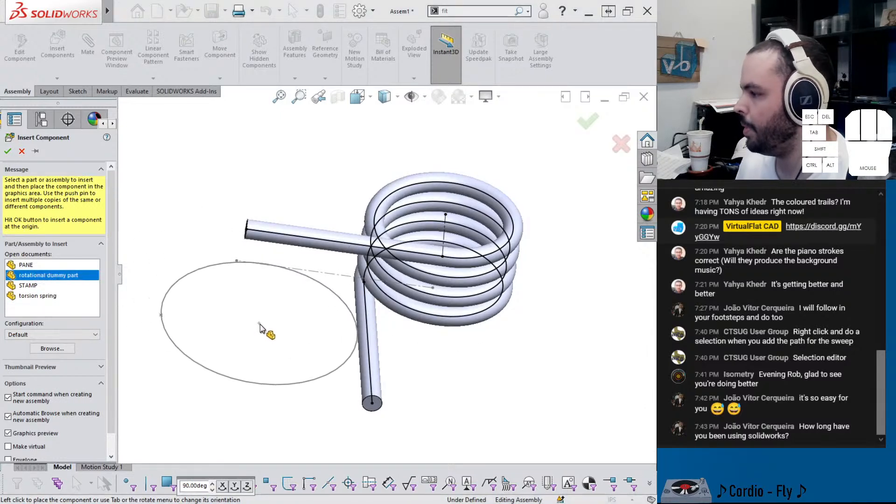
{"action": "left_click", "coordinate": [258, 325]}
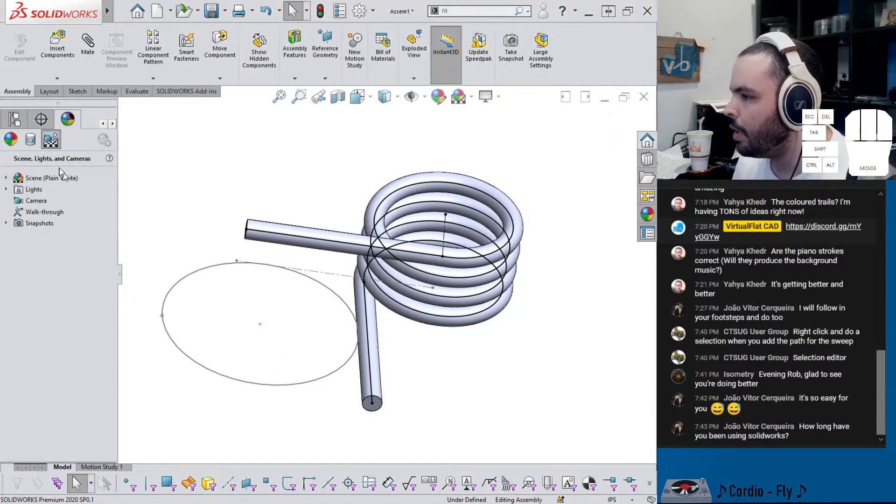
- Show the assembly's feature tree and mate the dummy part's Top Plane coincident with the assembly's Top Plane
{"action": "left_click", "coordinate": [13, 120]}
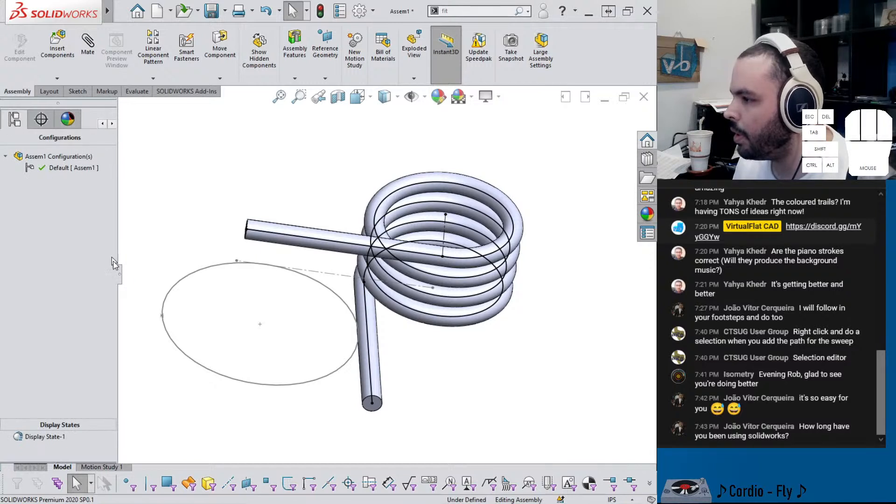
{"action": "left_click_drag", "start_coordinate": [119, 274], "coordinate": [143, 280]}
{"action": "left_click", "coordinate": [14, 119]}
{"action": "left_click", "coordinate": [40, 216]}
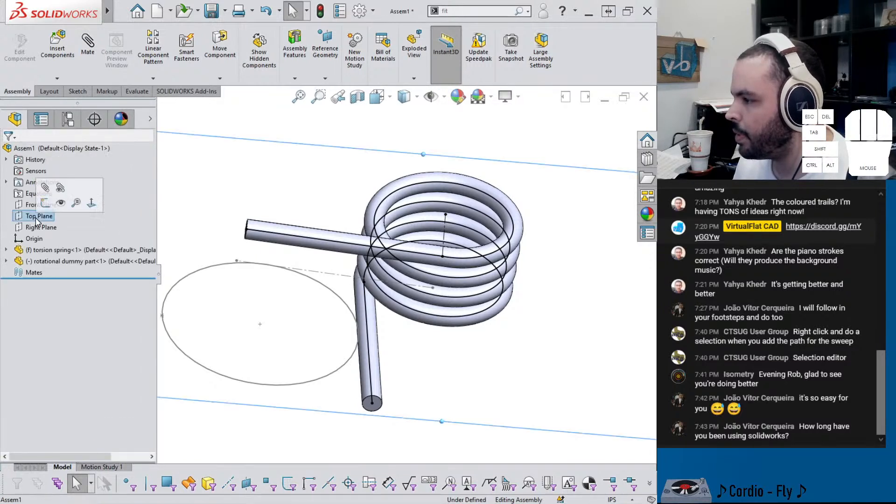
{"action": "left_click", "coordinate": [6, 261]}
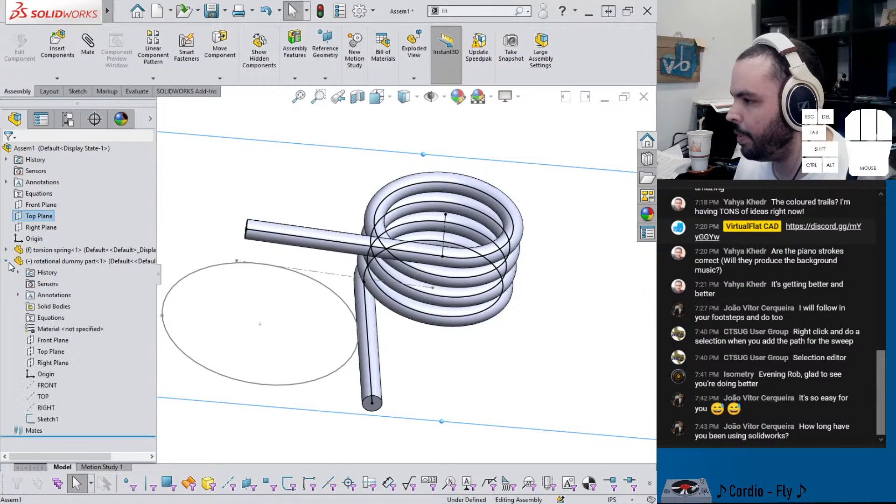
{"action": "left_click", "coordinate": [52, 352], "text": "ctrl"}
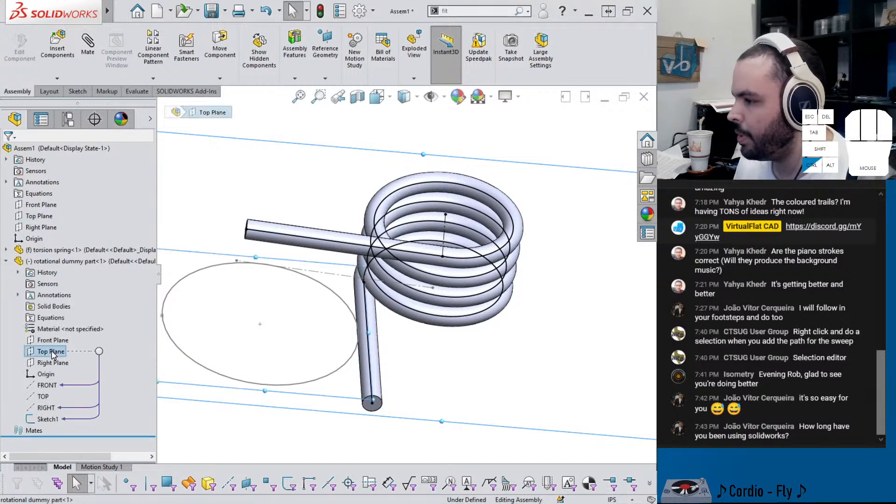
{"action": "left_click", "coordinate": [60, 358]}
- Mate the dummy part's origin coincident with the assembly origin and try rotating the part by its sketch point
{"action": "left_click", "coordinate": [44, 409]}
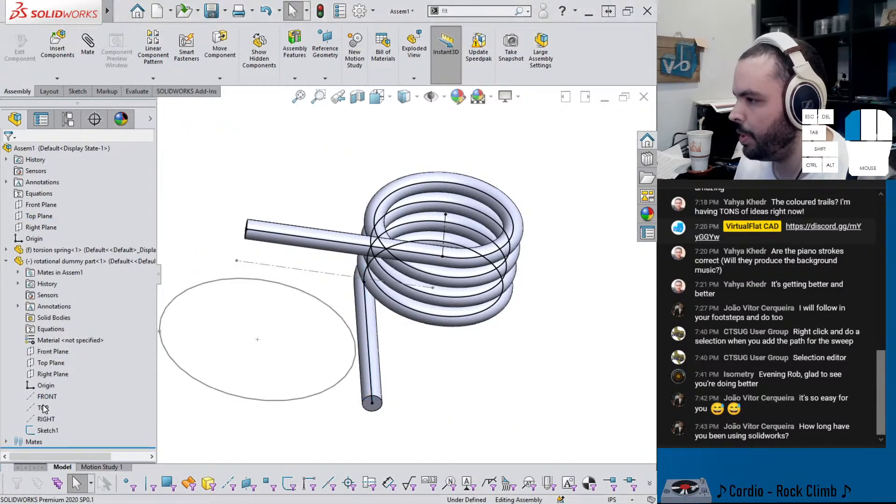
{"action": "left_click", "coordinate": [48, 239], "text": "ctrl"}
{"action": "left_click", "coordinate": [52, 228]}
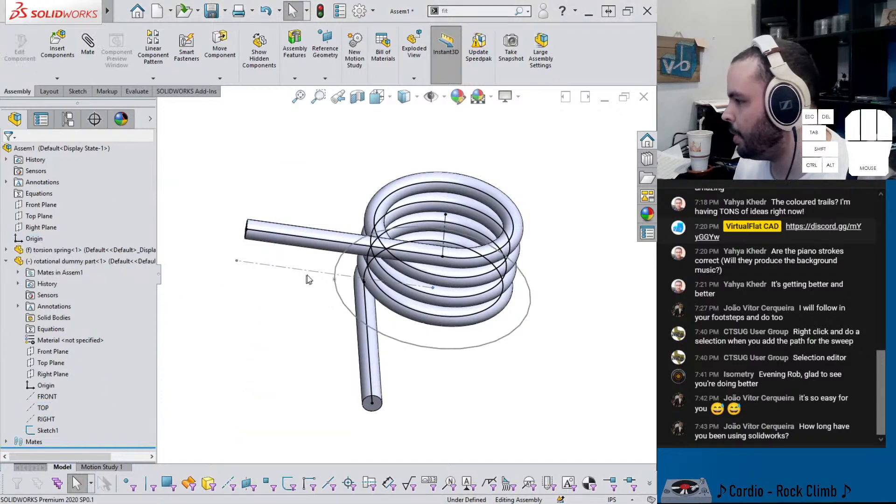
{"action": "left_click", "coordinate": [334, 280]}
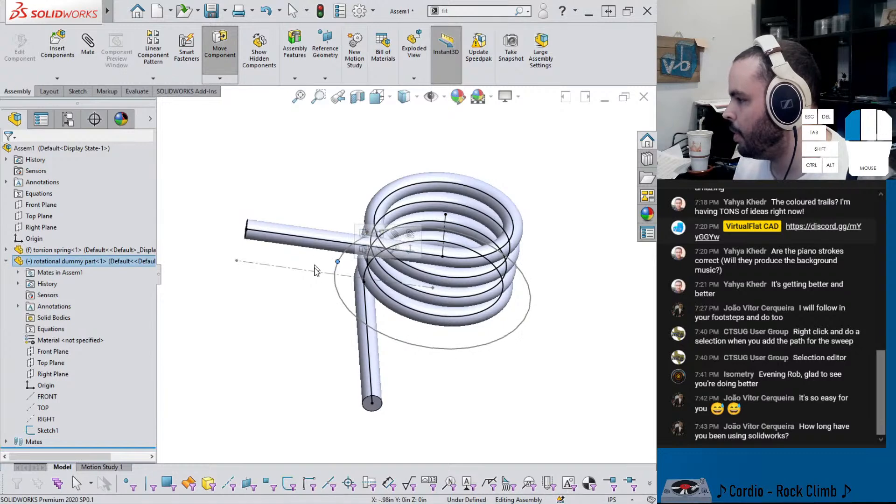
{"action": "key", "text": "Escape"}
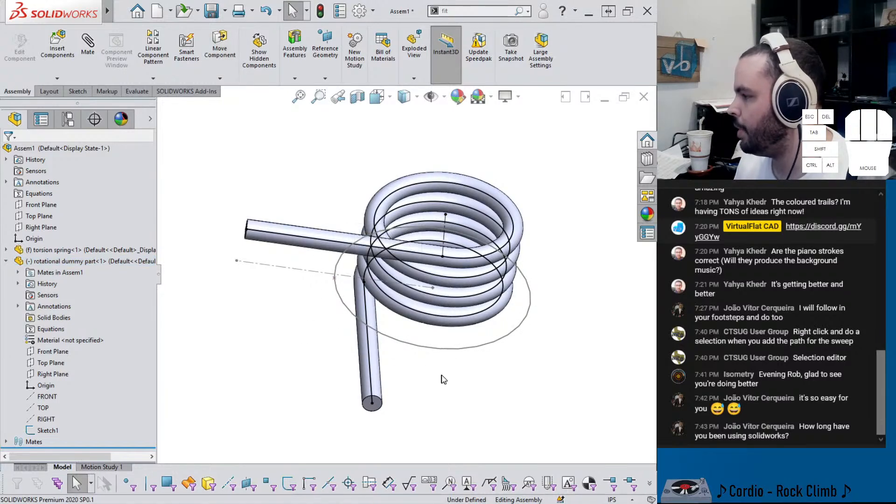
- Set the circle's diameter in the rotational dummy part to 100 mm and save the part
{"action": "key", "text": "ctrl+Tab"}
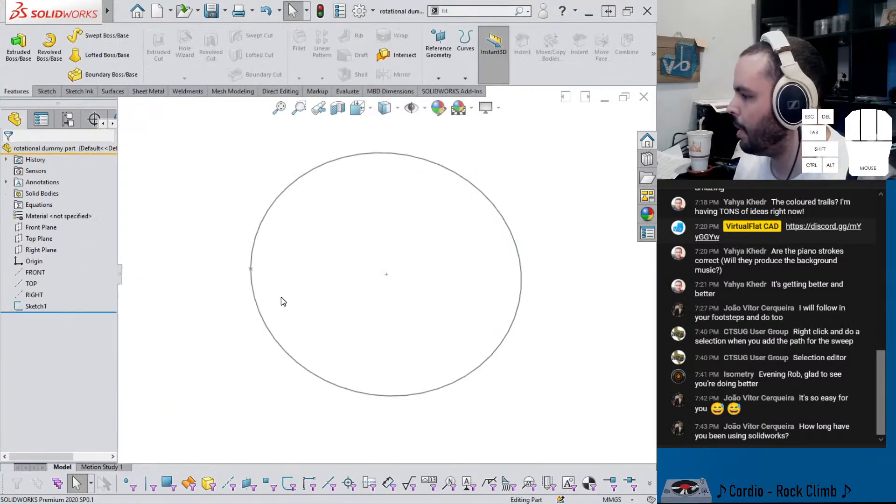
{"action": "double_click", "coordinate": [251, 254]}
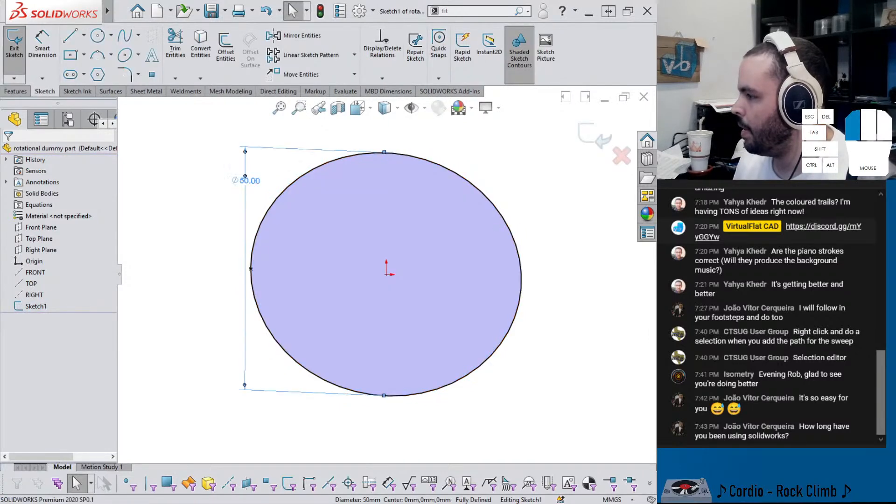
{"action": "double_click", "coordinate": [246, 180]}
{"action": "type", "text": "100"}
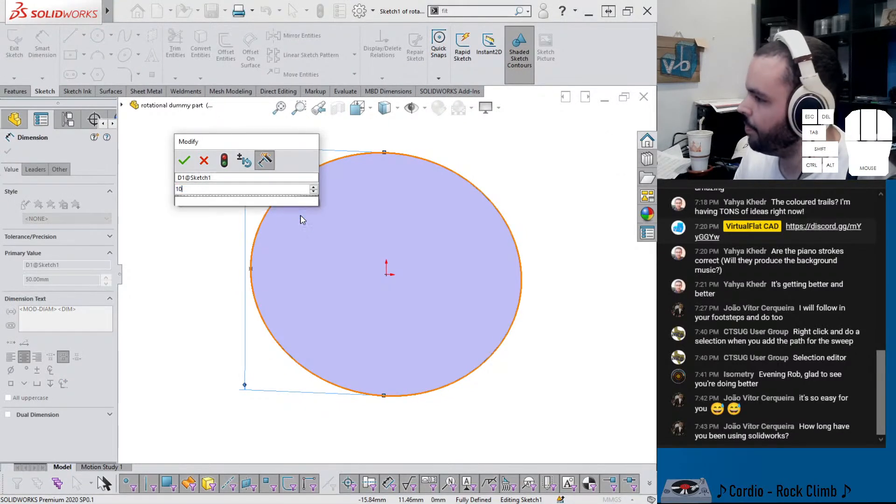
{"action": "key", "text": "Return"}
{"action": "key", "text": "f"}
{"action": "left_click", "coordinate": [232, 204]}
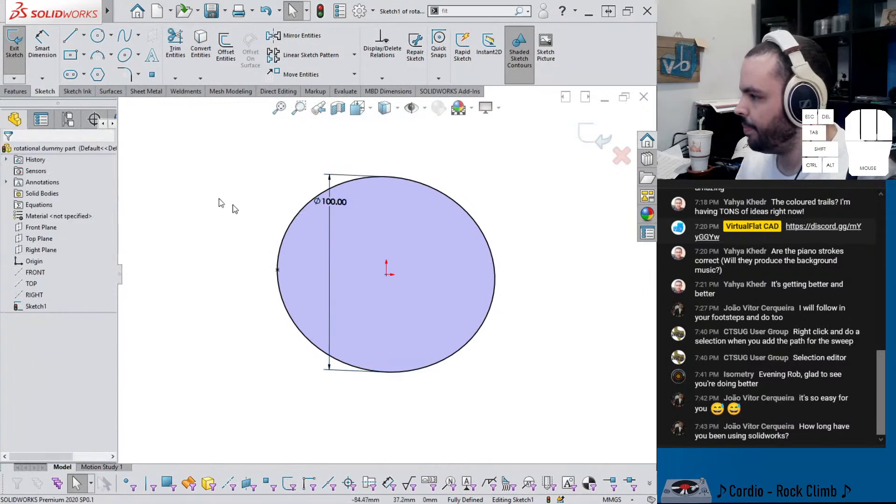
{"action": "key", "text": "ctrl+s"}
- Switch back to the assembly and examine the dummy part's circle around the torsion spring
{"action": "key", "text": "ctrl+Tab"}
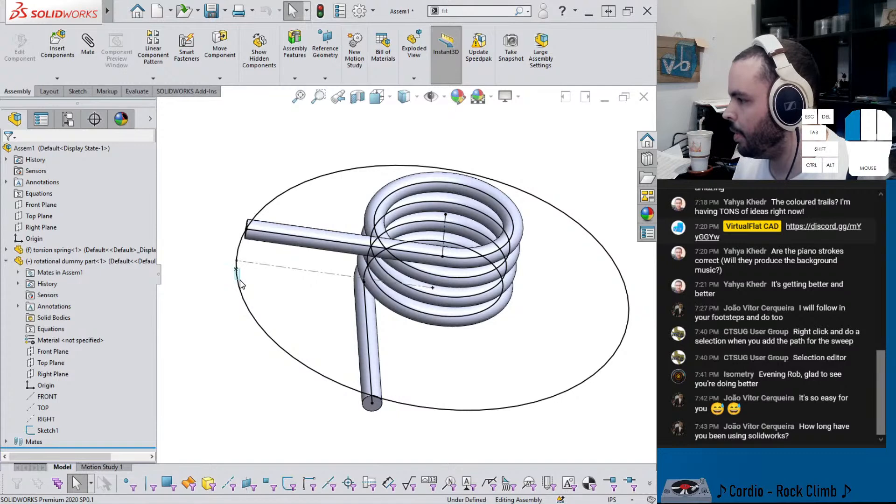
{"action": "left_click", "coordinate": [75, 262]}
{"action": "scroll", "coordinate": [290, 346], "scroll_direction": "down", "scroll_amount": 2}
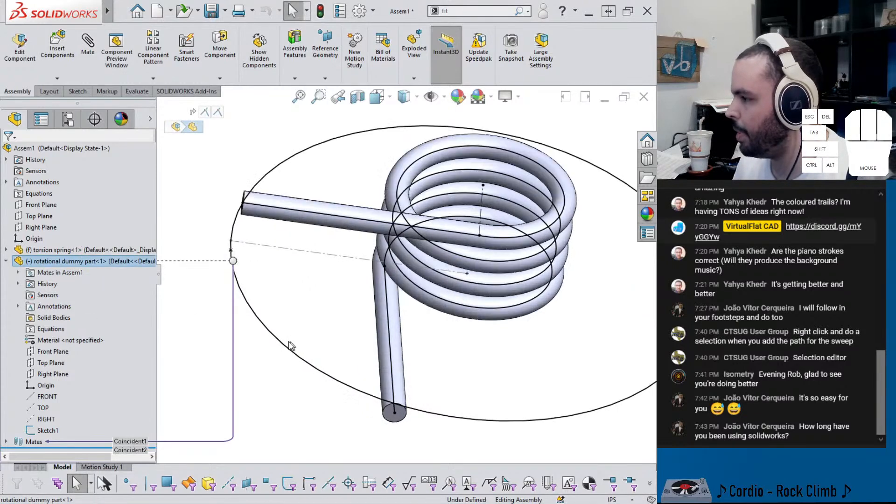
{"action": "scroll", "coordinate": [291, 346], "scroll_direction": "up", "scroll_amount": 2}
{"action": "left_click", "coordinate": [288, 360]}
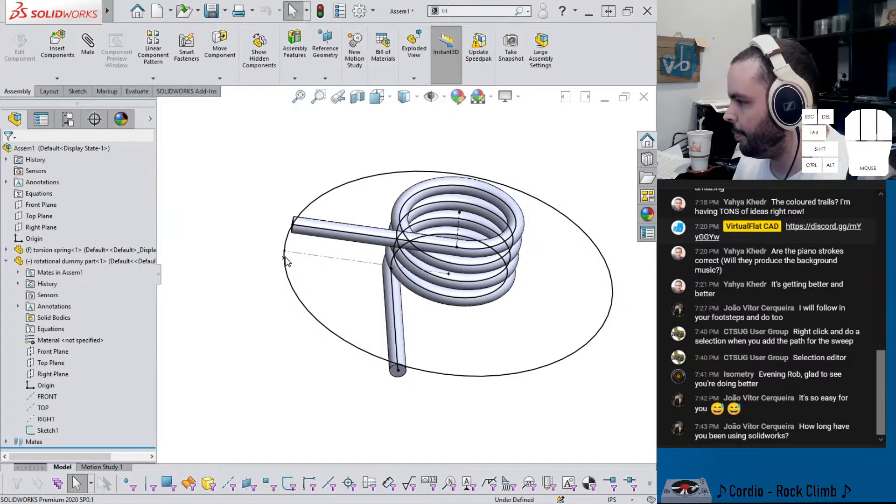
- Suppress the rotational dummy part in the assembly and unsuppress it again
{"action": "left_click", "coordinate": [128, 261]}
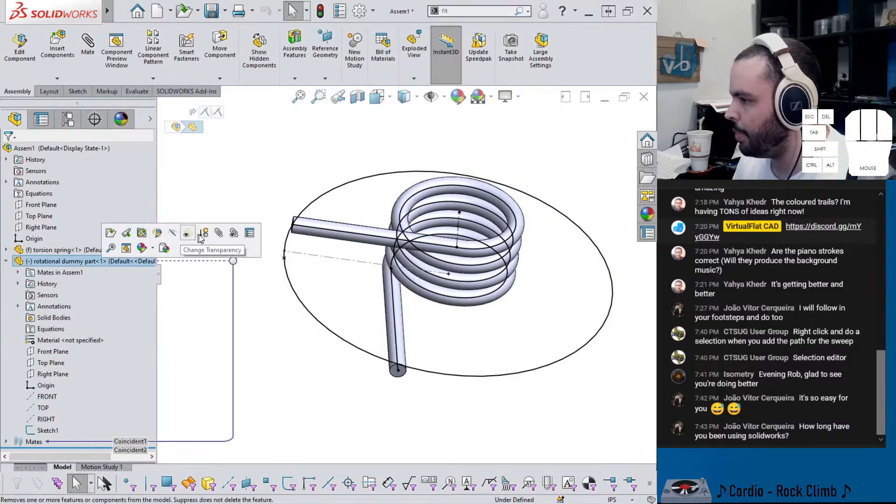
{"action": "left_click", "coordinate": [162, 242]}
{"action": "left_click", "coordinate": [119, 261]}
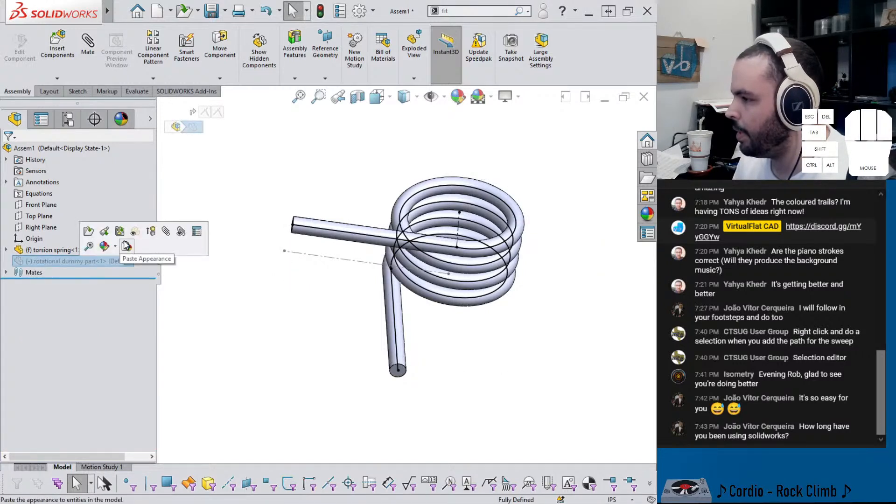
{"action": "left_click", "coordinate": [150, 237]}
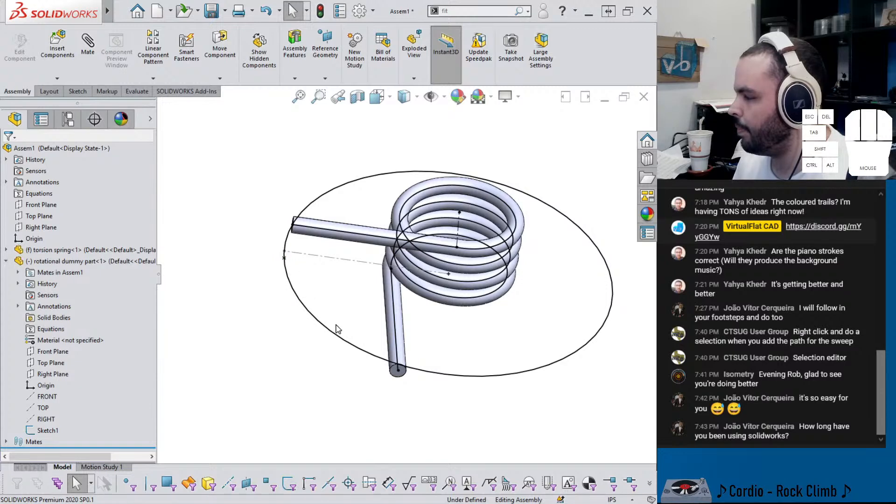
- Rotate the dummy part slightly about its TOP axis with Rotate Component so its circle point sits off the spring's construction line
{"action": "middle_click_drag", "start_coordinate": [450, 355], "coordinate": [425, 387]}
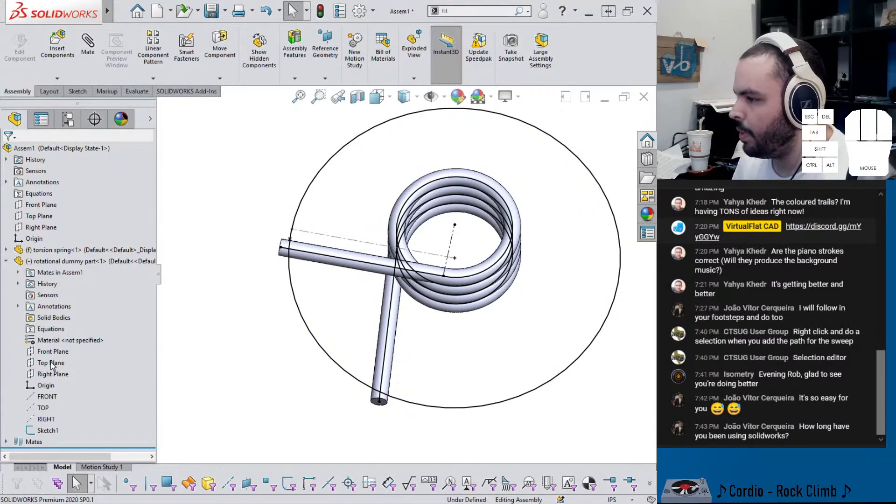
{"action": "left_click", "coordinate": [44, 408]}
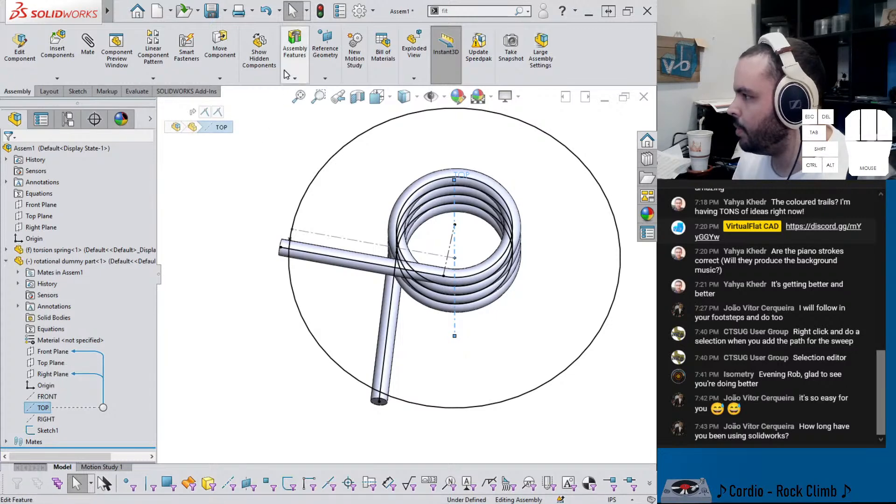
{"action": "left_click", "coordinate": [220, 78]}
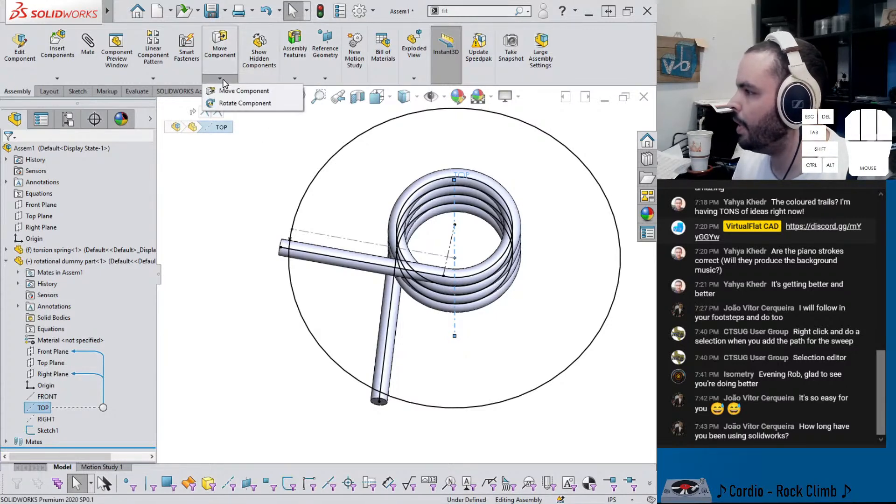
{"action": "left_click", "coordinate": [245, 100]}
{"action": "mouse_move", "coordinate": [296, 277]}
{"action": "left_mouse_down"}
{"action": "mouse_move", "coordinate": [295, 309]}
{"action": "mouse_move", "coordinate": [281, 264]}
{"action": "mouse_move", "coordinate": [284, 193]}
{"action": "mouse_move", "coordinate": [279, 299]}
{"action": "left_mouse_up"}
{"action": "left_click", "coordinate": [7, 151]}
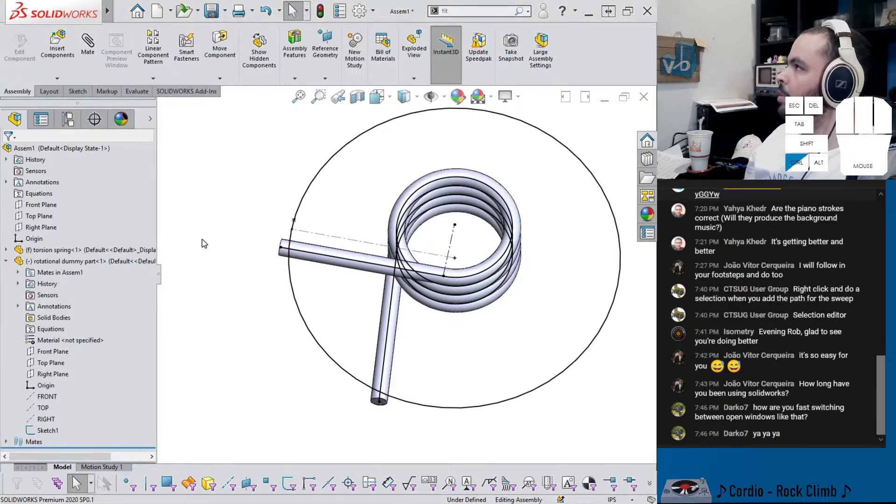
- Cycle through the open documents and return to the assembly
{"action": "key", "text": "ctrl+Tab"}
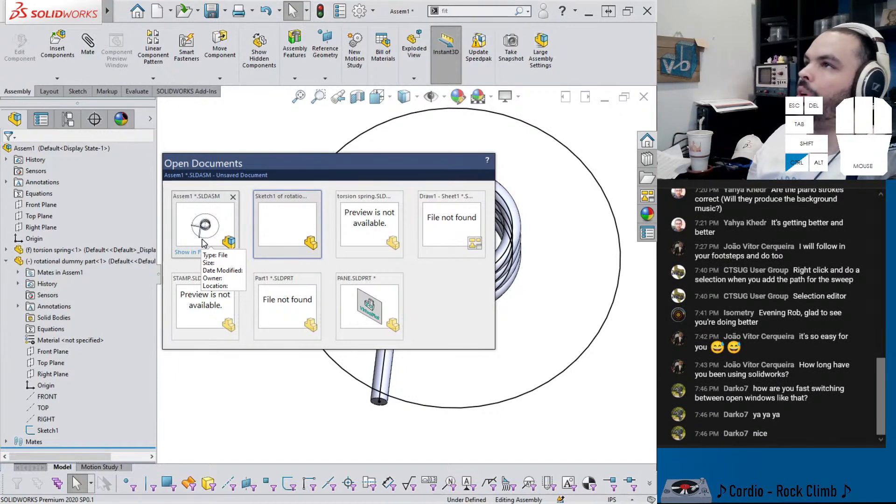
{"action": "key", "text": "ctrl+Tab"}
{"action": "key", "text": "ctrl+Tab"}
{"action": "key", "text": "ctrl+Tab"}
{"action": "key", "text": "ctrl+Tab"}
{"action": "key", "text": "ctrl+Tab"}
{"action": "key", "text": "ctrl+Tab"}
{"action": "key", "text": "ctrl+Tab"}
{"action": "key", "text": "ctrl+Tab"}
{"action": "key", "text": "ctrl+Tab"}
{"action": "key", "text": "ctrl+Tab"}
{"action": "key", "text": "ctrl+Tab"}
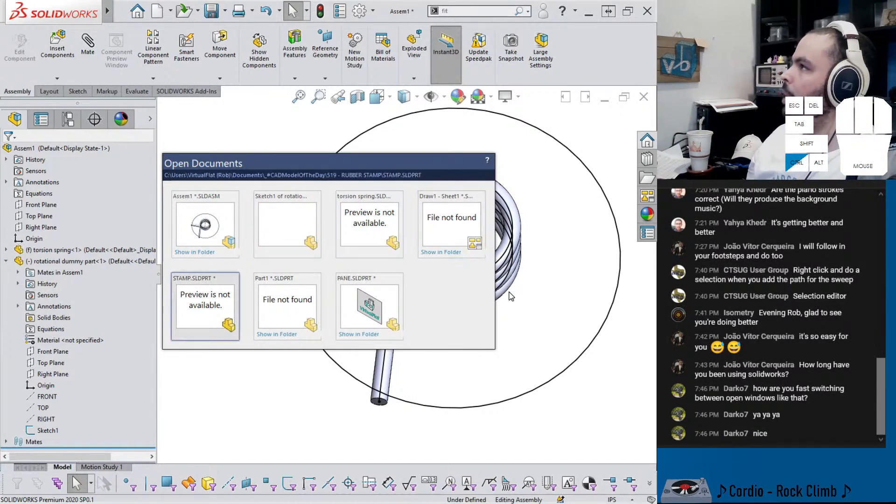
{"action": "key", "text": "ctrl+Tab"}
{"action": "key", "text": "ctrl+Tab"}
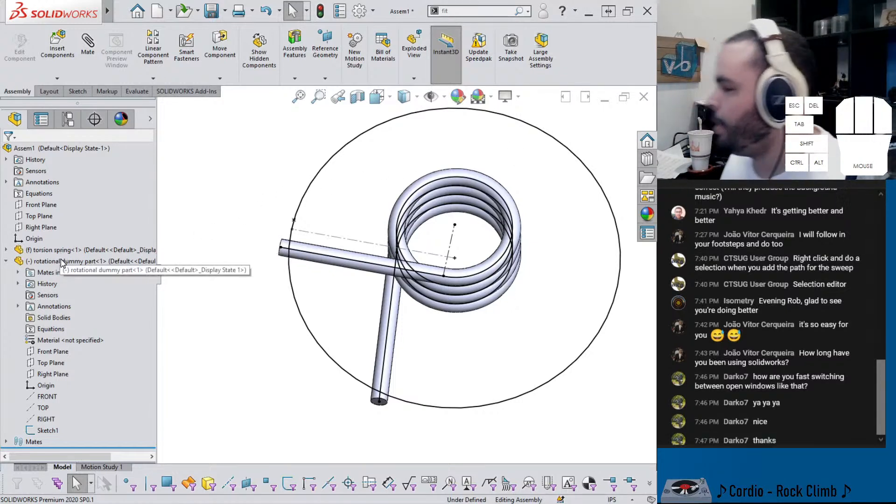
{"action": "left_click", "coordinate": [292, 229]}
{"action": "left_click", "coordinate": [295, 219], "text": "ctrl"}
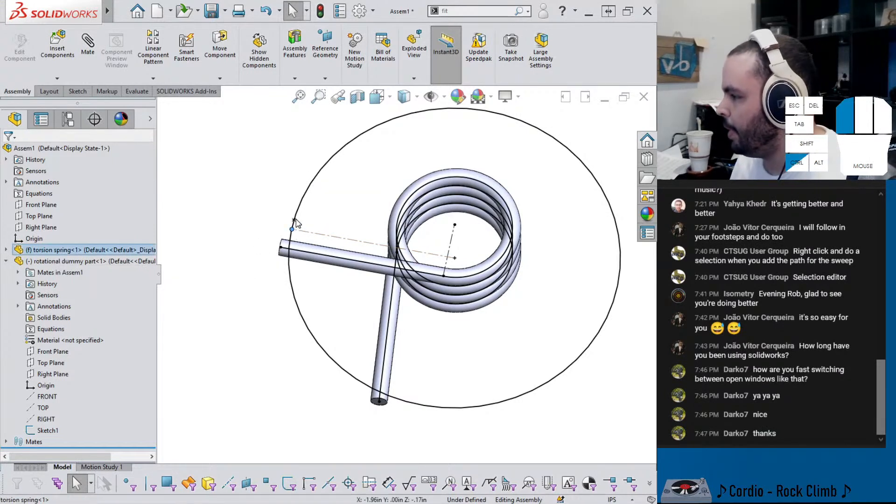
{"action": "left_click", "coordinate": [42, 431]}
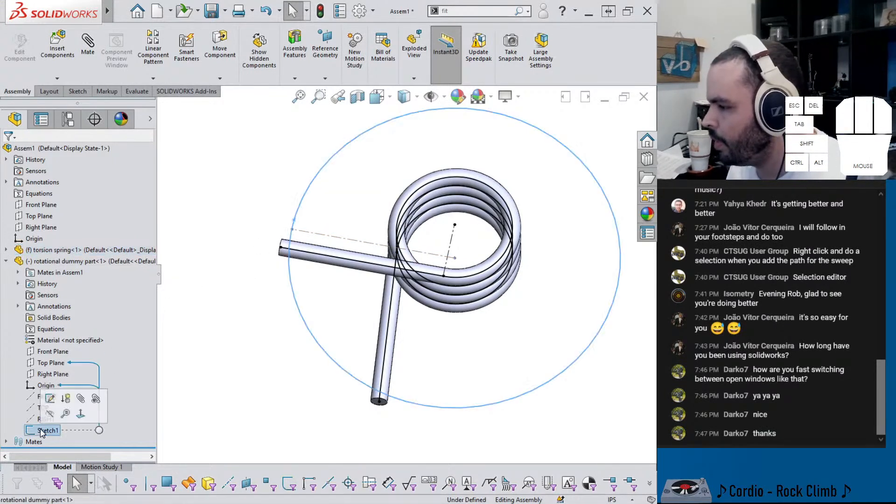
{"action": "left_click", "coordinate": [270, 212]}
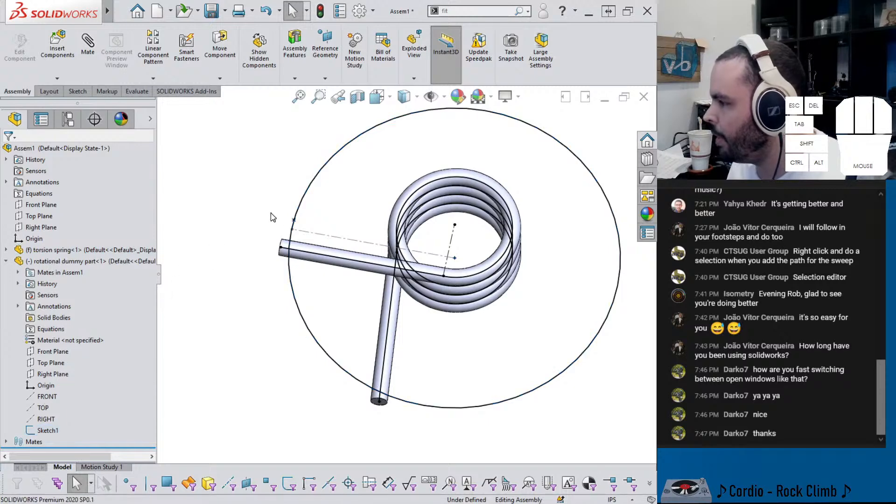
{"action": "middle_click_drag", "start_coordinate": [271, 218], "coordinate": [336, 160]}
{"action": "scroll", "coordinate": [256, 254], "scroll_direction": "down", "scroll_amount": 5}
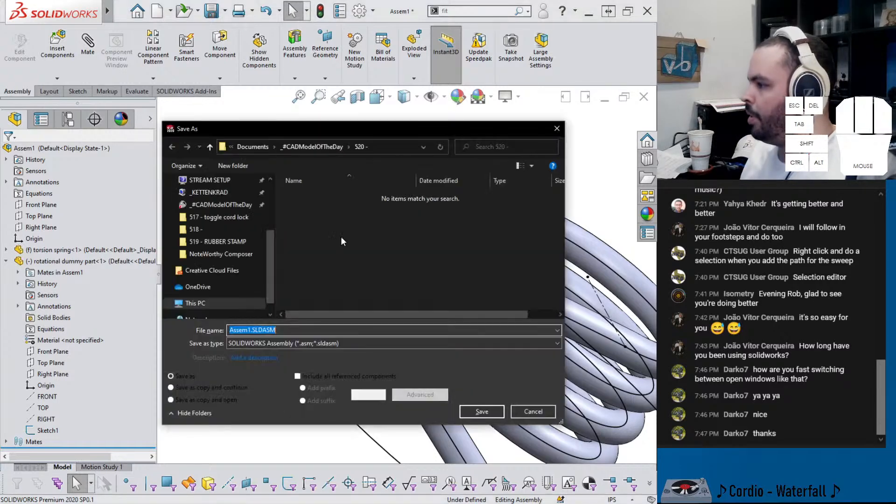
- Save the assembly as "torsion spring asm"
{"action": "type", "text": "t"}
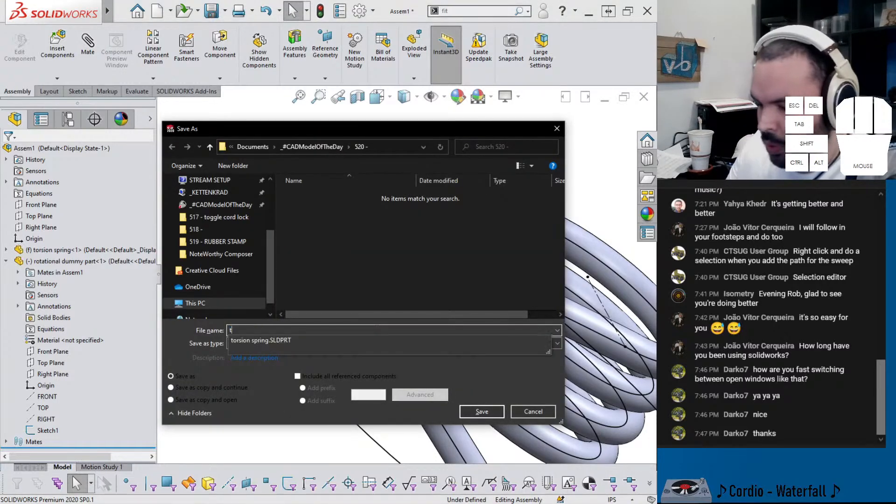
{"action": "type", "text": "orso"}
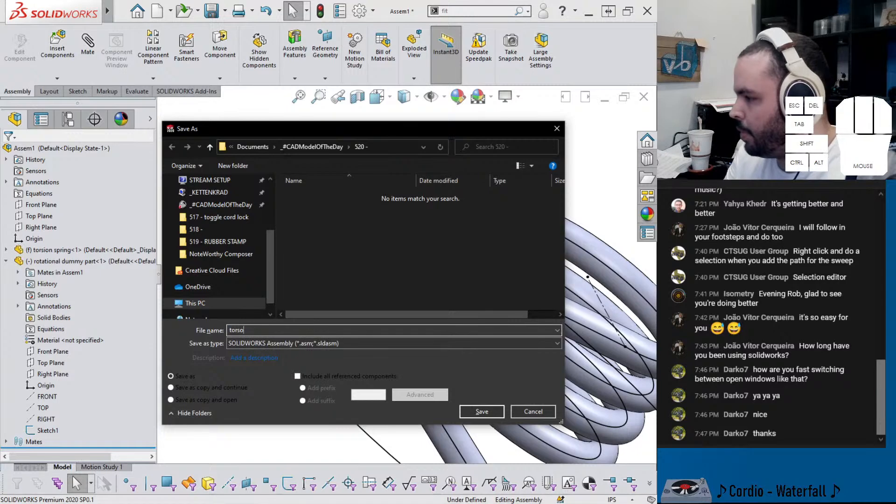
{"action": "key", "text": "BackSpace"}
{"action": "key", "text": "BackSpace"}
{"action": "type", "text": "sion sp"}
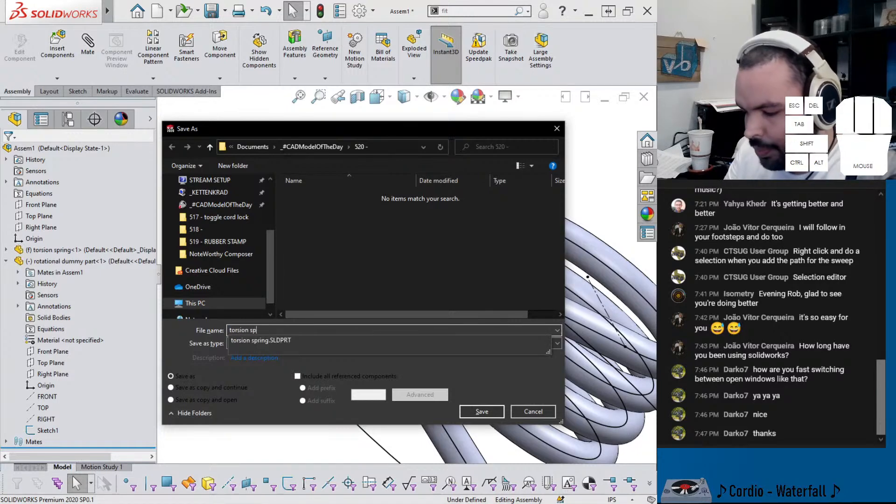
{"action": "type", "text": "ring asm"}
{"action": "key", "text": "Return"}
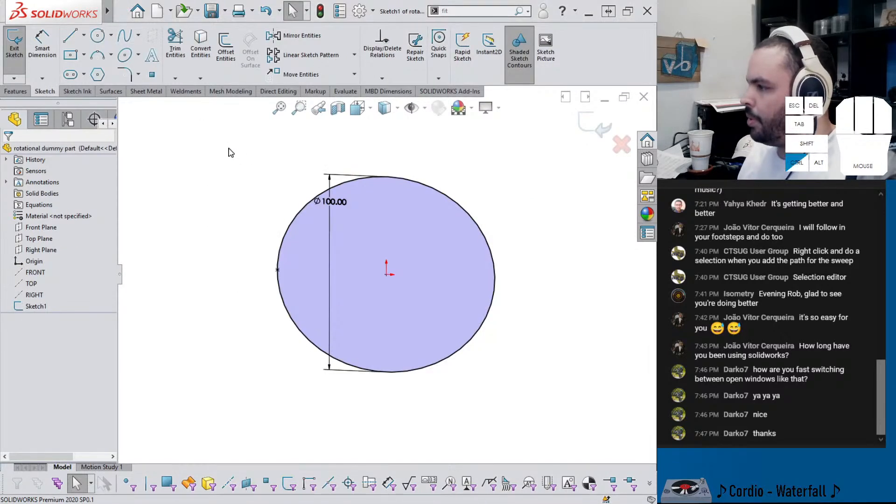
- Reopen the torsion spring assembly from the recent documents
{"action": "key", "text": "ctrl+Tab"}
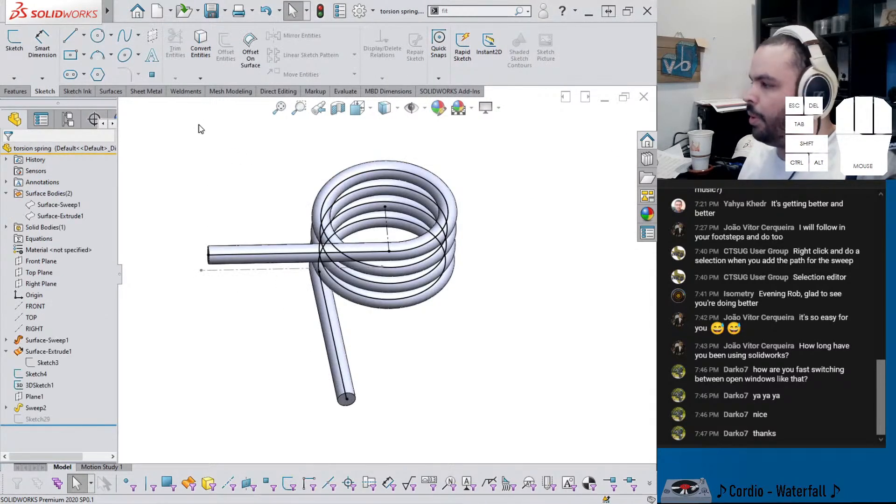
{"action": "left_click", "coordinate": [121, 12]}
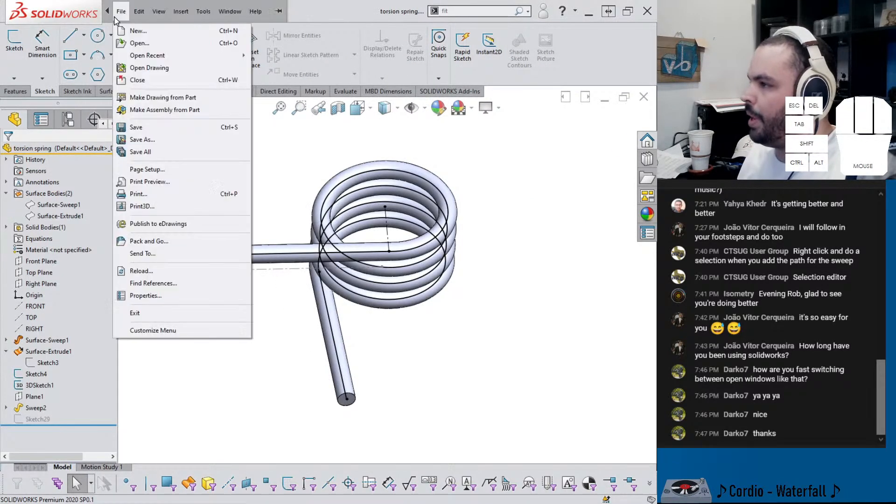
{"action": "left_click", "coordinate": [138, 43]}
{"action": "left_click", "coordinate": [457, 260]}
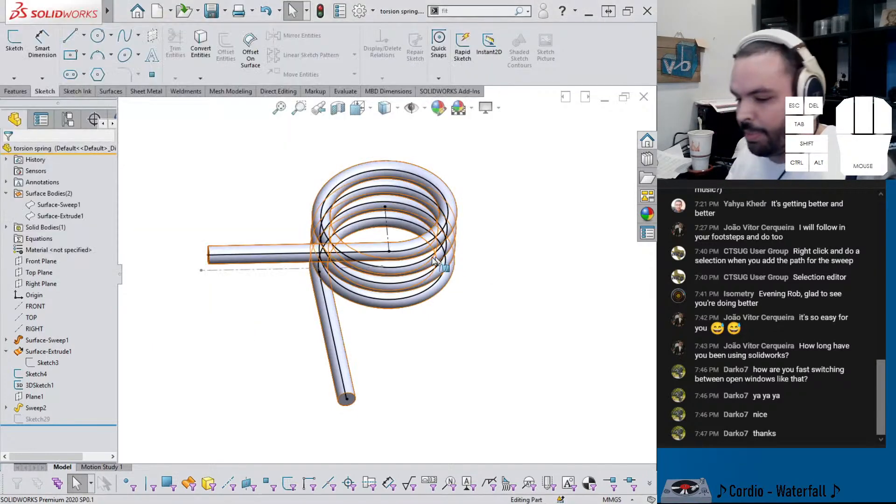
{"action": "key", "text": "t"}
{"action": "key", "text": "r"}
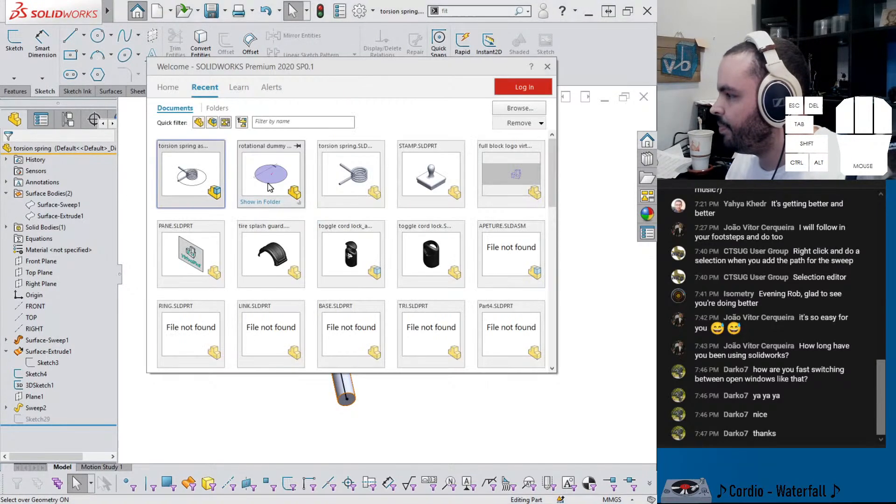
{"action": "left_click", "coordinate": [200, 182]}
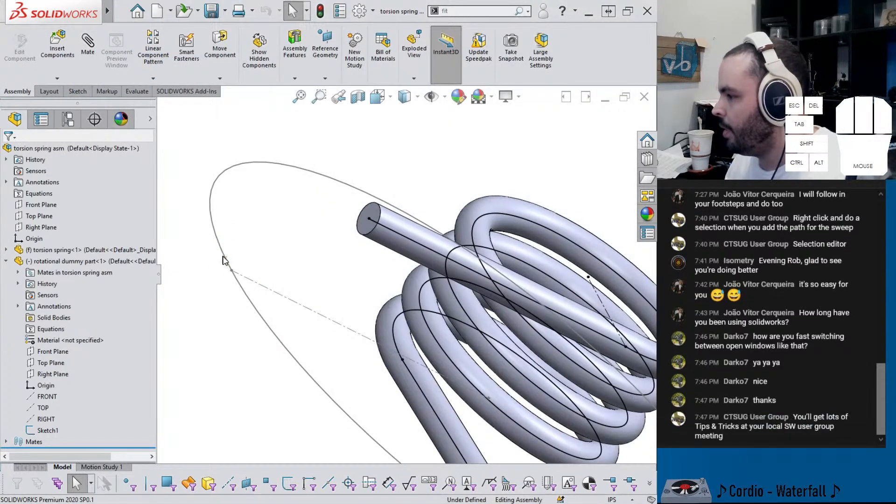
{"action": "middle_click_drag", "start_coordinate": [232, 272], "coordinate": [202, 300]}
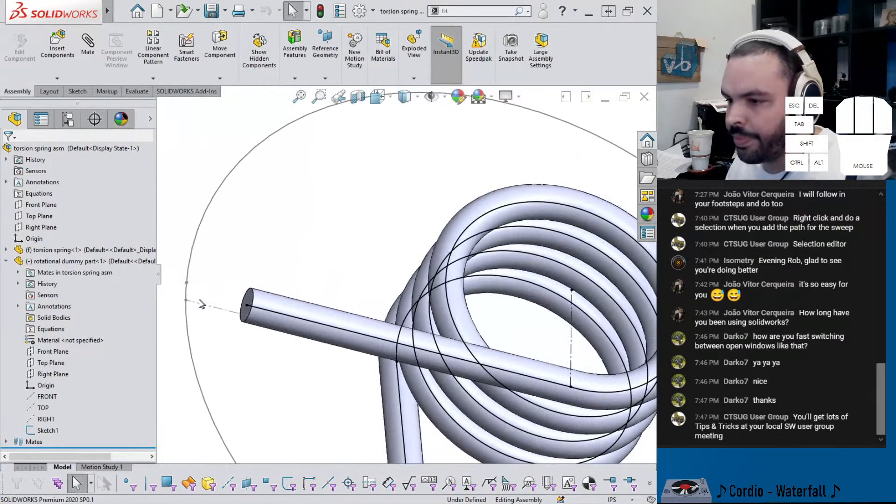
{"action": "scroll", "coordinate": [202, 298], "scroll_direction": "down", "scroll_amount": 2}
{"action": "scroll", "coordinate": [204, 254], "scroll_direction": "up", "scroll_amount": 1}
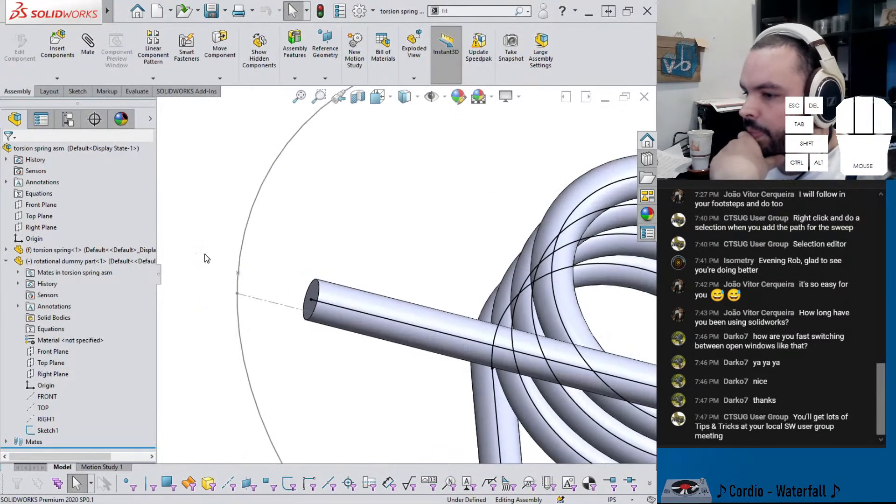
{"action": "middle_click_drag", "start_coordinate": [265, 285], "coordinate": [263, 275]}
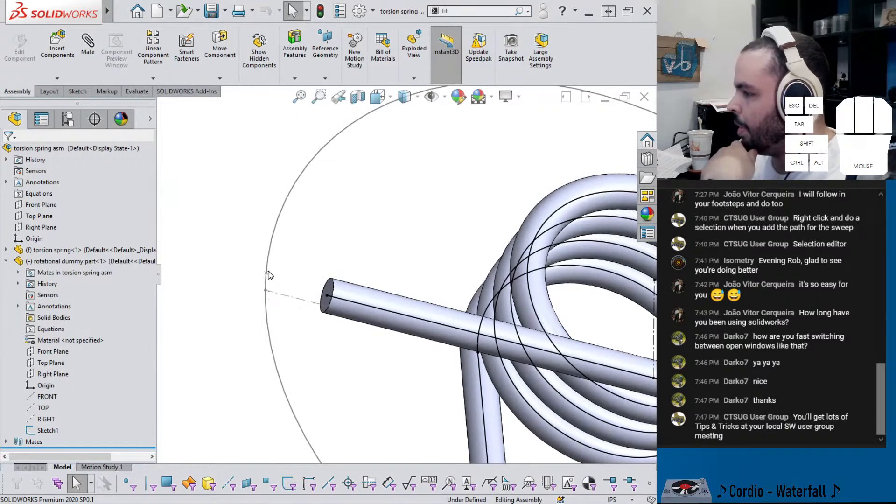
{"action": "left_click", "coordinate": [268, 275]}
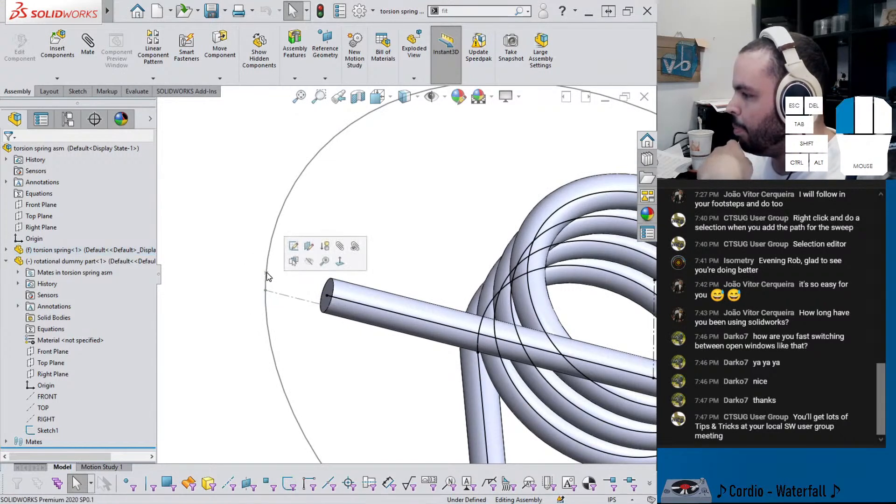
{"action": "left_click", "coordinate": [88, 44]}
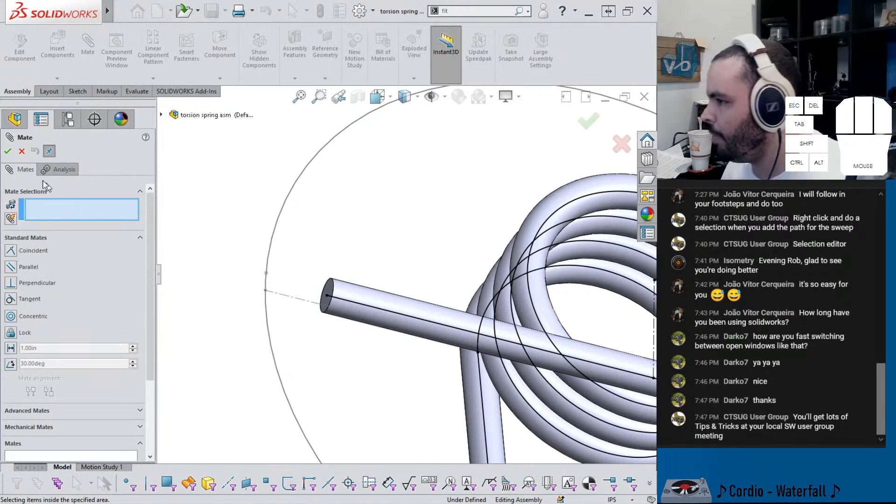
{"action": "left_click", "coordinate": [22, 151]}
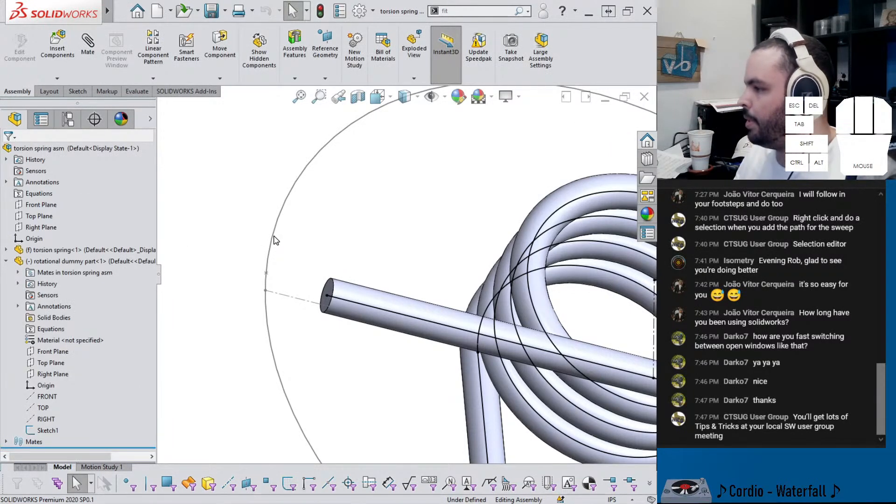
- Open the rotational dummy part, exit its circle sketch and return to the assembly
{"action": "scroll", "coordinate": [468, 220], "scroll_direction": "up", "scroll_amount": 3}
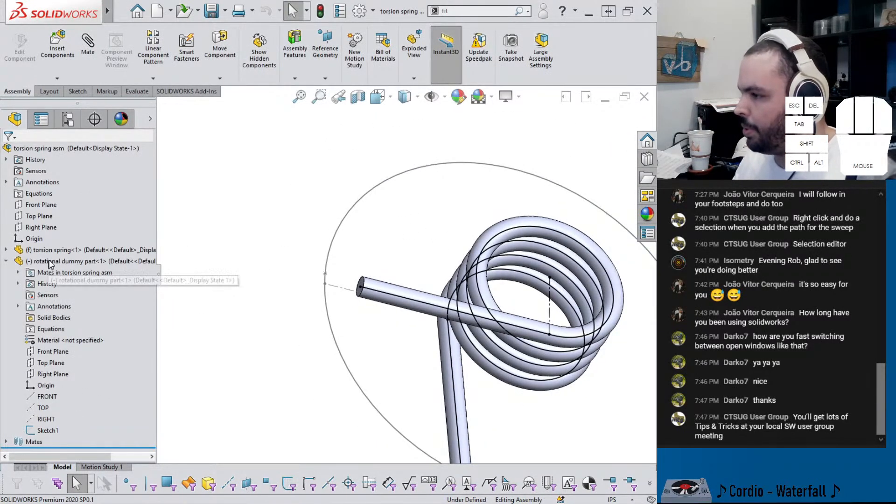
{"action": "left_click", "coordinate": [93, 261]}
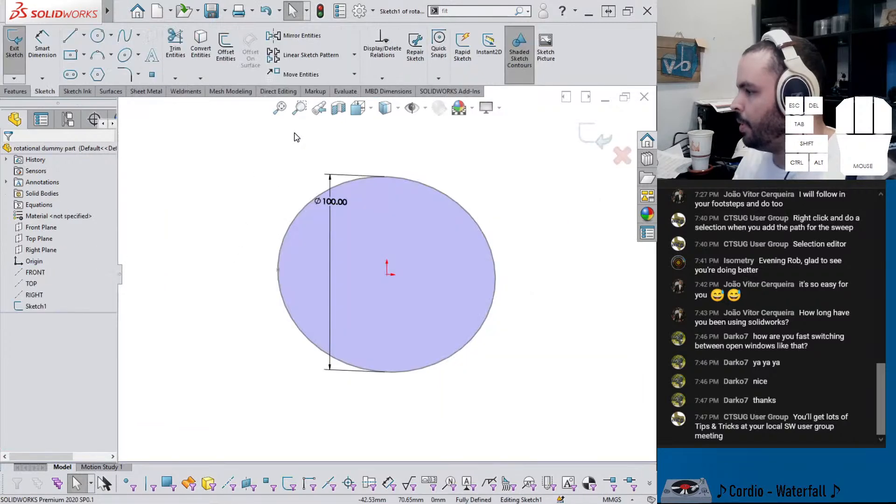
{"action": "left_click", "coordinate": [583, 134]}
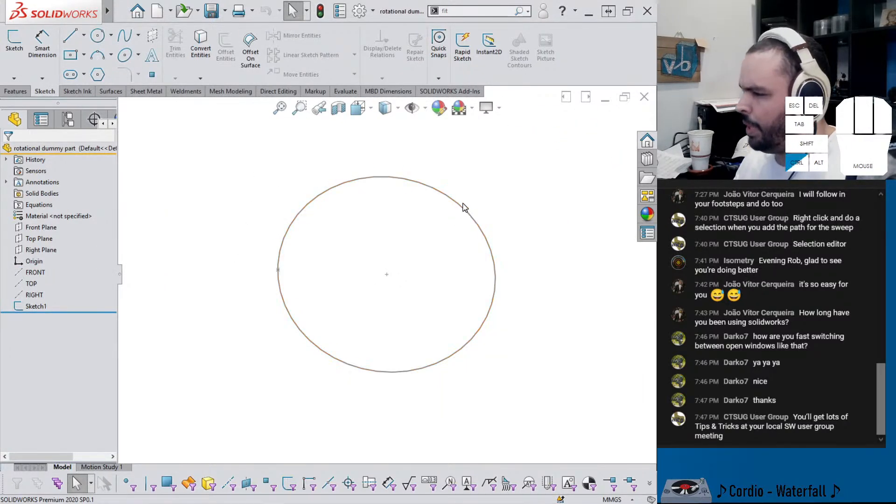
{"action": "key", "text": "ctrl+Tab"}
- Mate the dummy circle's point coincident with the end of the torsion spring's construction line
{"action": "left_click", "coordinate": [328, 265]}
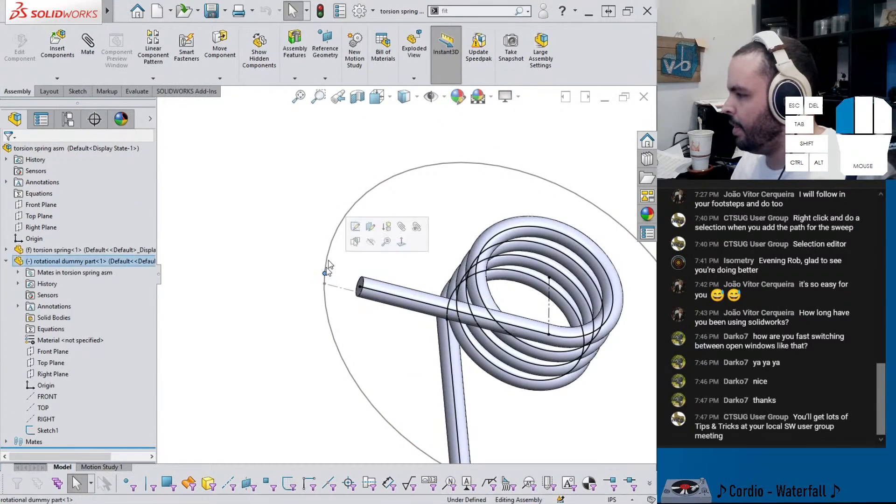
{"action": "left_click", "coordinate": [325, 284]}
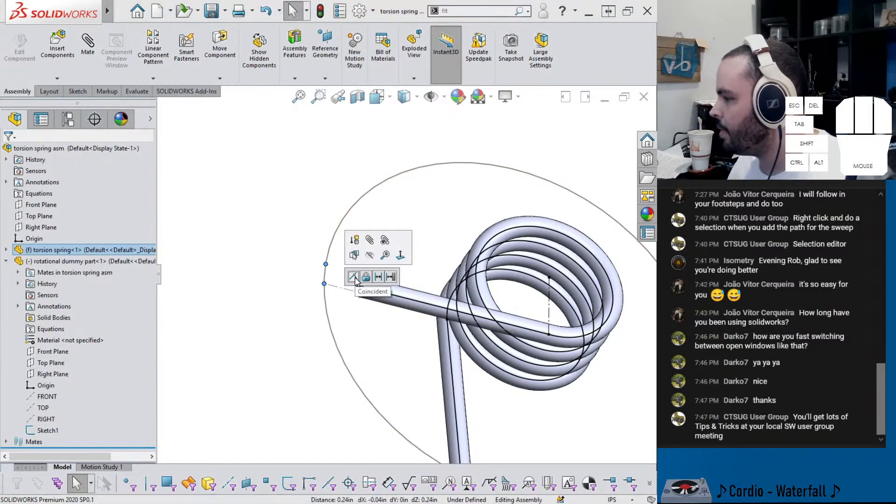
{"action": "left_click", "coordinate": [353, 277]}
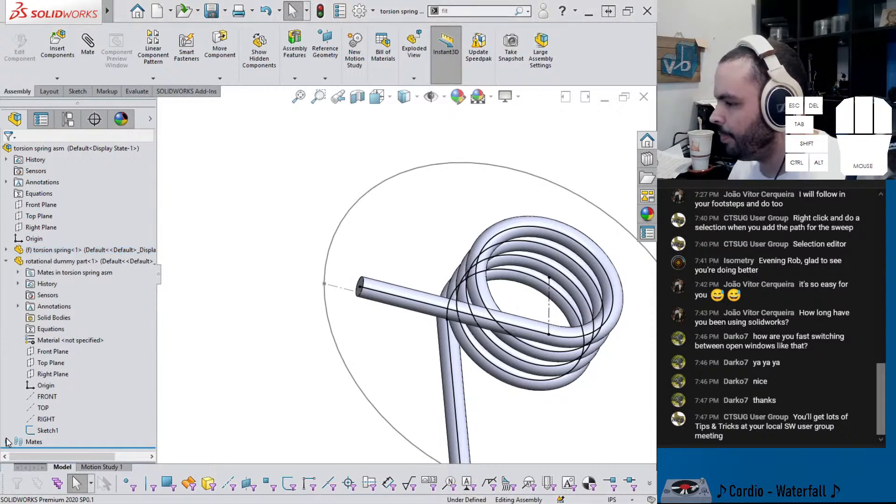
- Suppress the coincident mate between the torsion spring and the rotational dummy part
{"action": "left_click", "coordinate": [6, 442]}
{"action": "left_click", "coordinate": [70, 442]}
{"action": "left_click", "coordinate": [74, 418]}
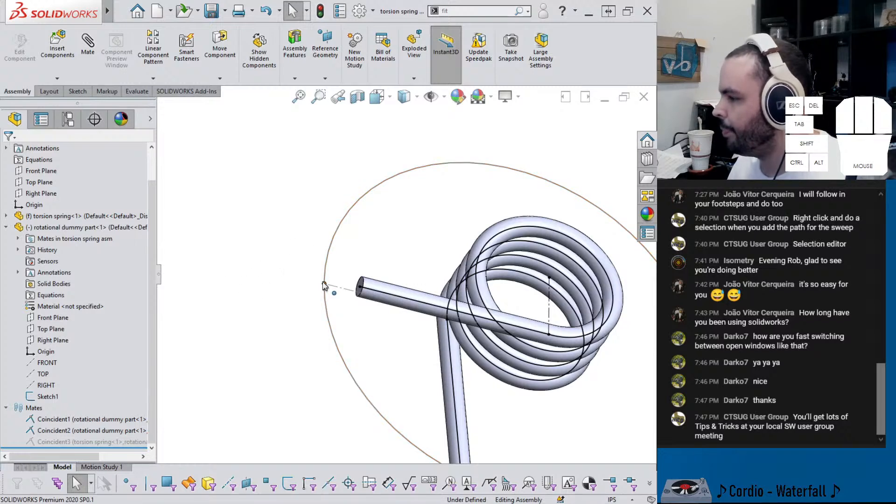
- Edit the torsion spring within the assembly and open Sketch4, which holds the leg's 50 mm construction line
{"action": "left_click", "coordinate": [70, 215]}
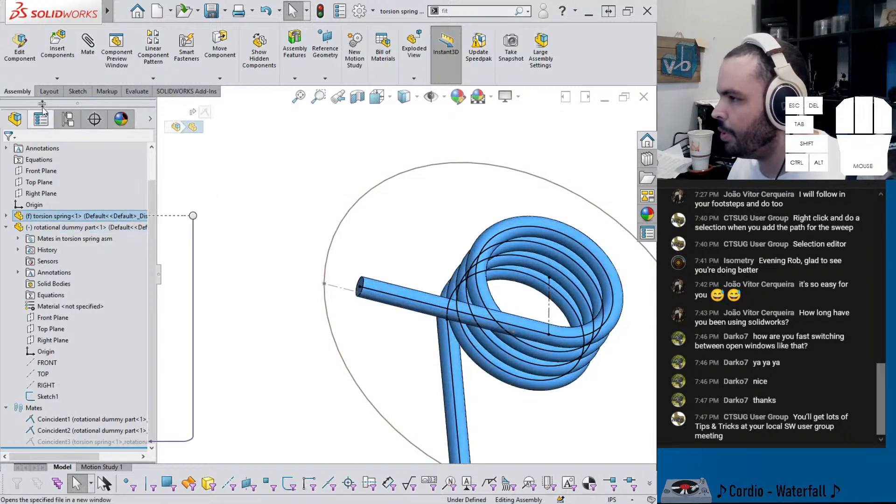
{"action": "left_click", "coordinate": [20, 46]}
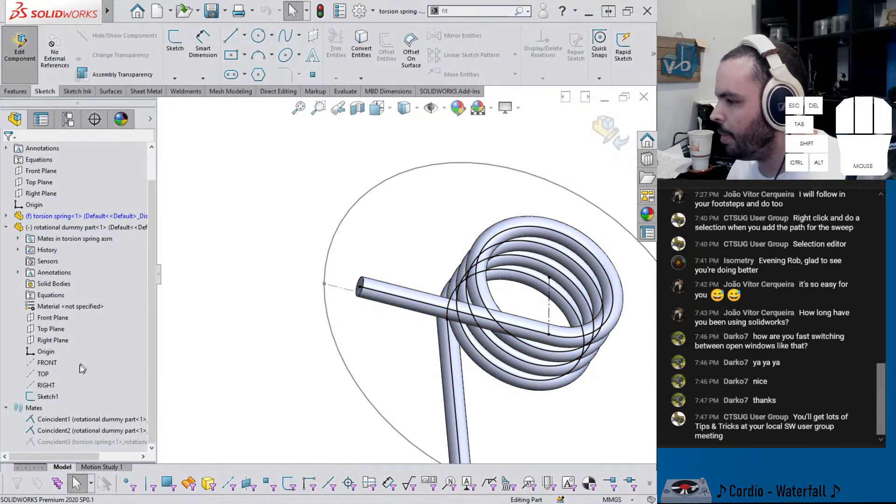
{"action": "left_click", "coordinate": [20, 47]}
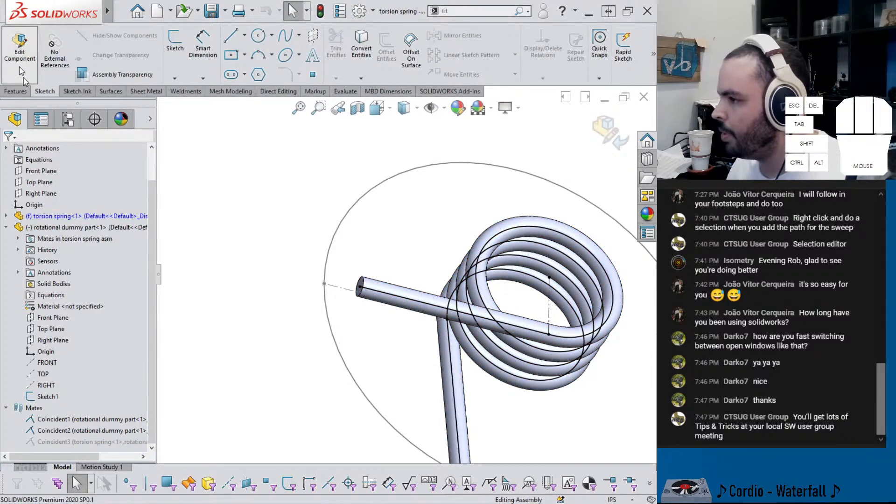
{"action": "left_click", "coordinate": [47, 216]}
{"action": "left_click", "coordinate": [19, 47]}
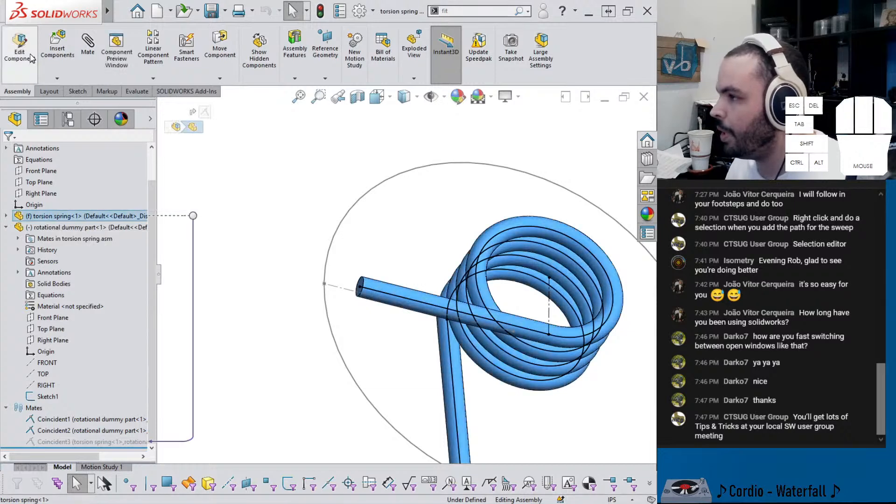
{"action": "scroll", "coordinate": [28, 262], "scroll_direction": "down", "scroll_amount": 3}
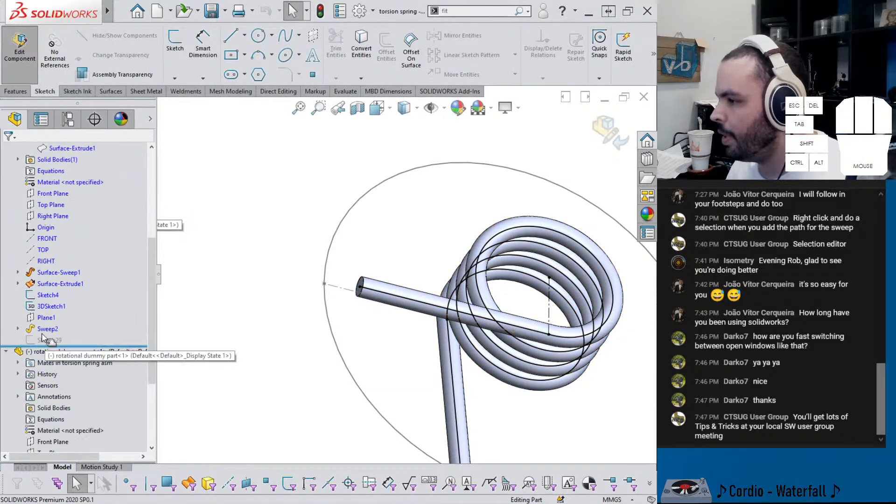
{"action": "left_click", "coordinate": [42, 296]}
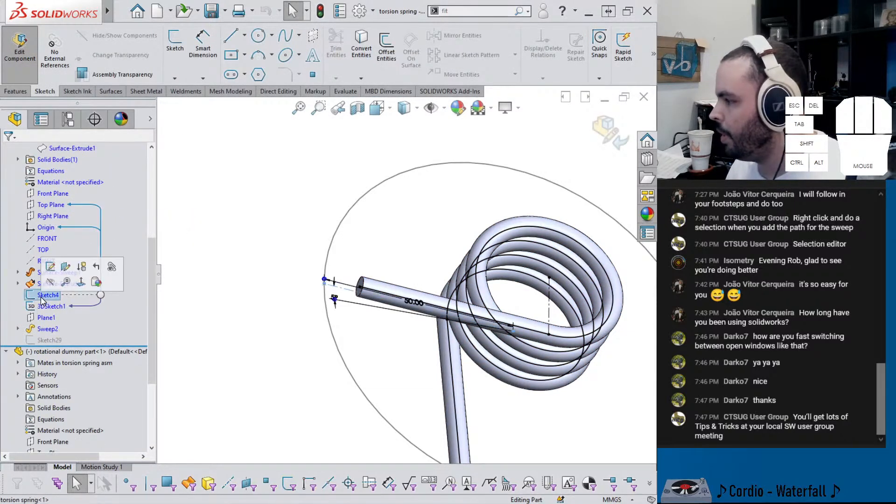
{"action": "left_click", "coordinate": [50, 267]}
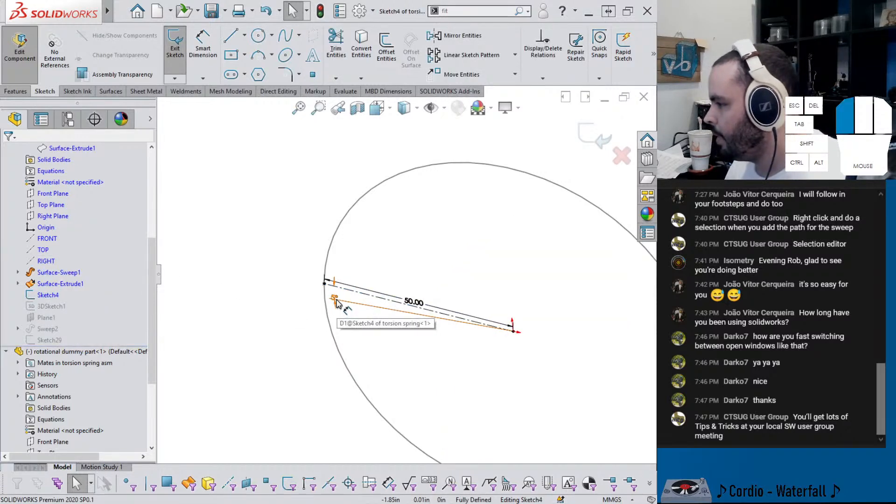
- Make the construction line's 5° angle dimension driven and swing the line's free end away from the dummy circle's point
{"action": "left_click", "coordinate": [336, 301]}
{"action": "right_click", "coordinate": [337, 303]}
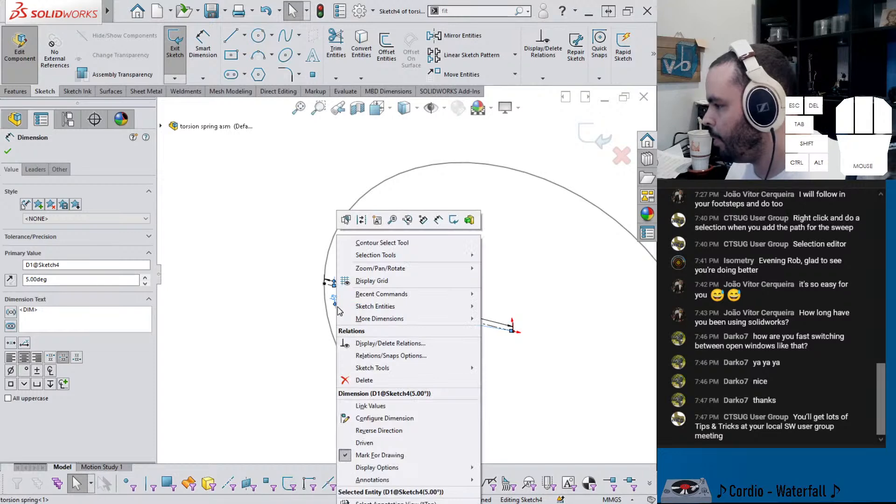
{"action": "left_click", "coordinate": [310, 369]}
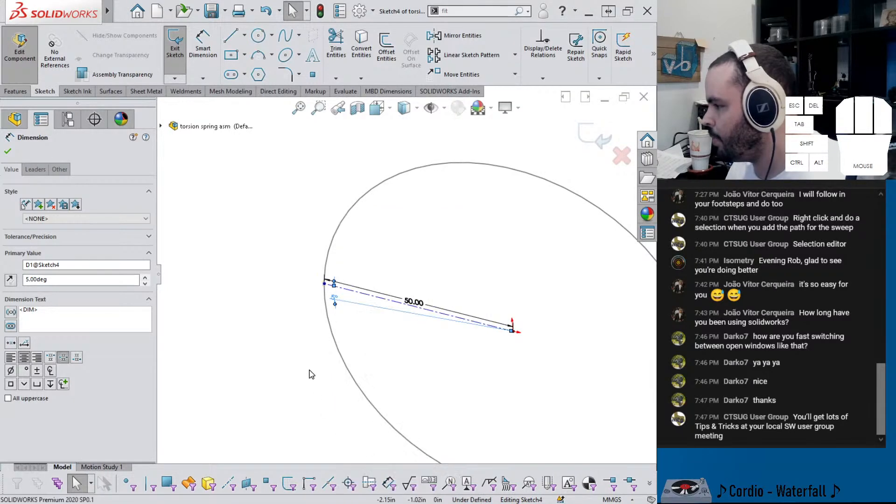
{"action": "left_click_drag", "start_coordinate": [323, 284], "coordinate": [327, 256]}
- Try to make the construction line's free endpoint coincident with the dummy circle's point, and undo the relation
{"action": "left_click", "coordinate": [324, 283], "text": "ctrl"}
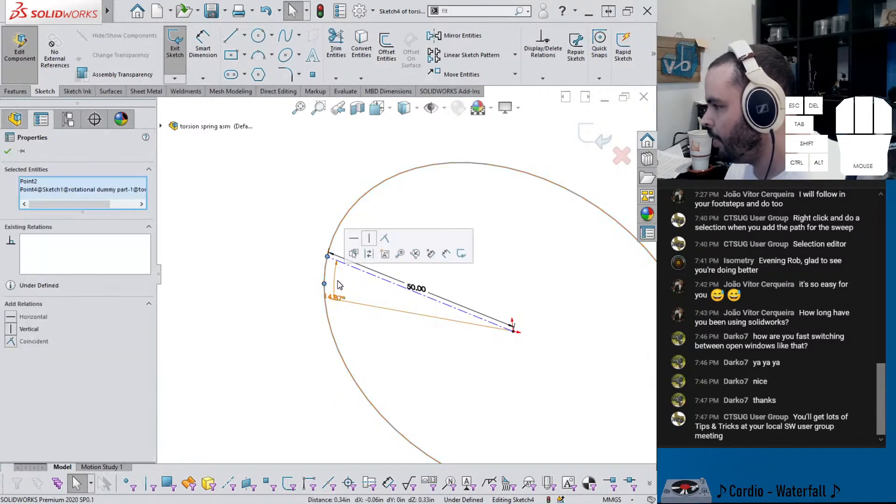
{"action": "left_click", "coordinate": [381, 240]}
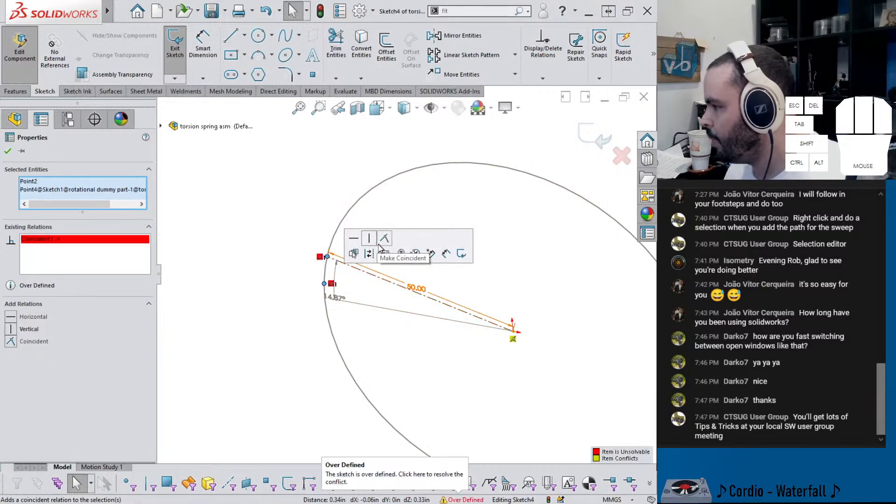
{"action": "key", "text": "ctrl+z"}
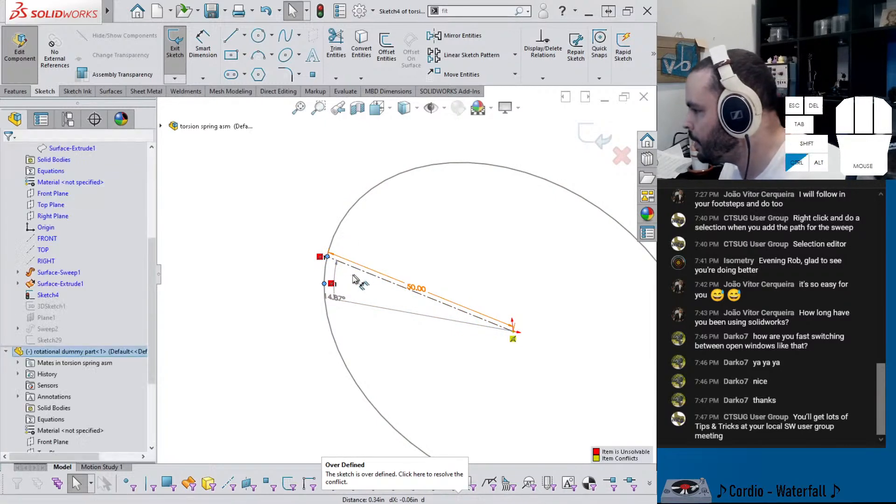
{"action": "left_click", "coordinate": [357, 283]}
{"action": "left_click", "coordinate": [363, 267]}
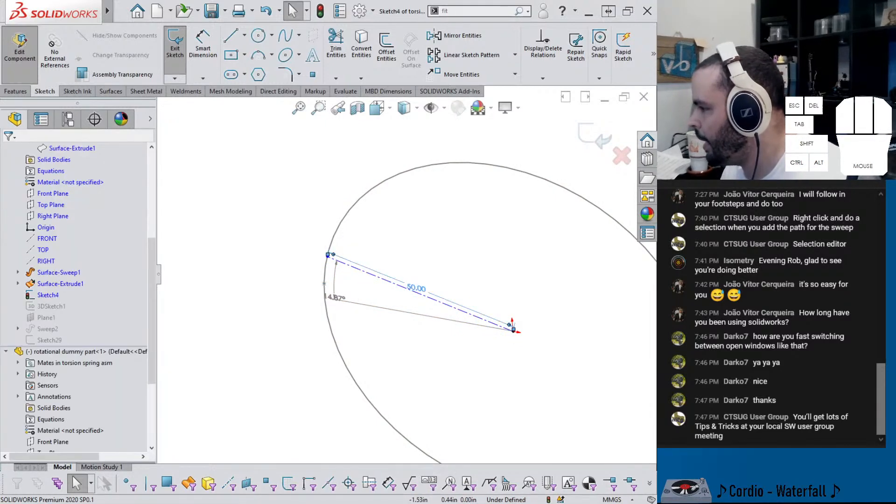
- Make the 50 mm construction line itself coincident with the point on the dummy part's circle
{"action": "left_click", "coordinate": [360, 271]}
{"action": "left_click", "coordinate": [324, 284], "text": "ctrl"}
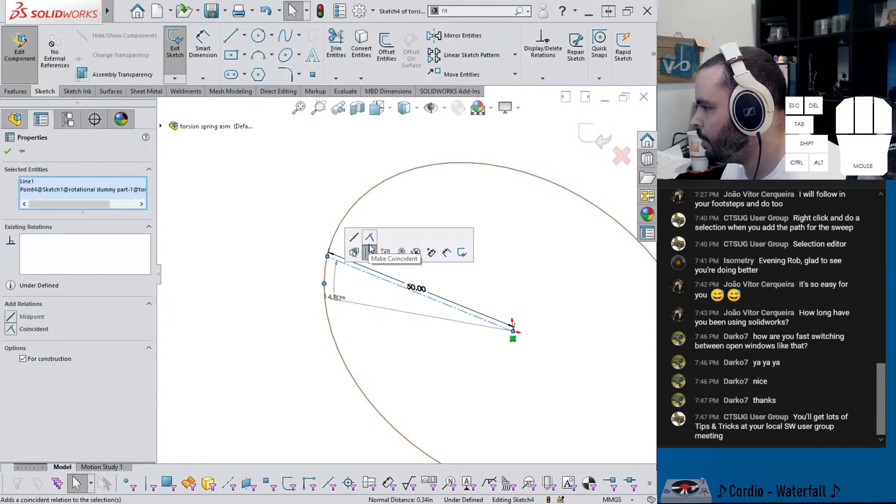
{"action": "left_click", "coordinate": [370, 250]}
{"action": "left_click", "coordinate": [356, 198]}
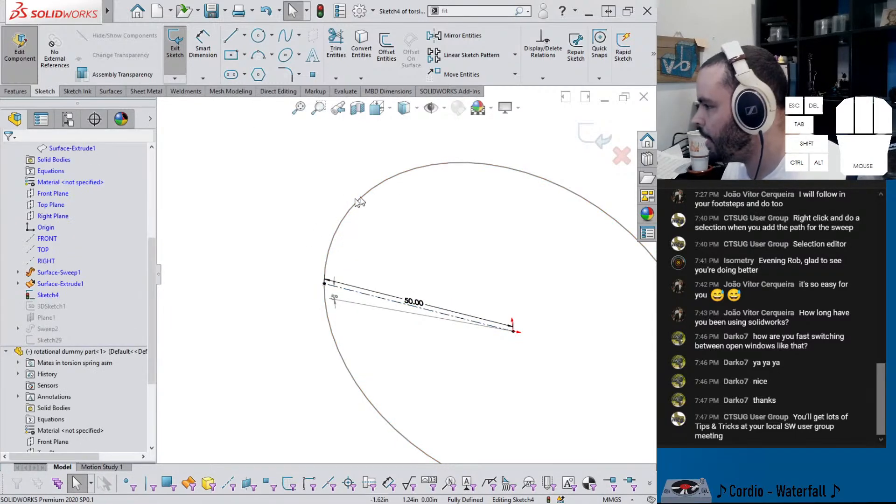
- Exit the sketch, finish editing the torsion spring in context and collapse the assembly's component trees
{"action": "left_click", "coordinate": [593, 135]}
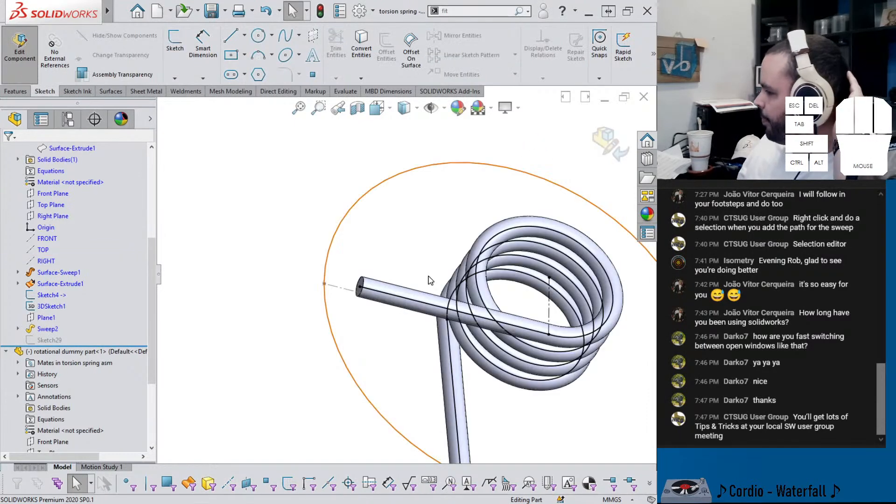
{"action": "scroll", "coordinate": [425, 282], "scroll_direction": "up", "scroll_amount": 2}
{"action": "left_click", "coordinate": [605, 142]}
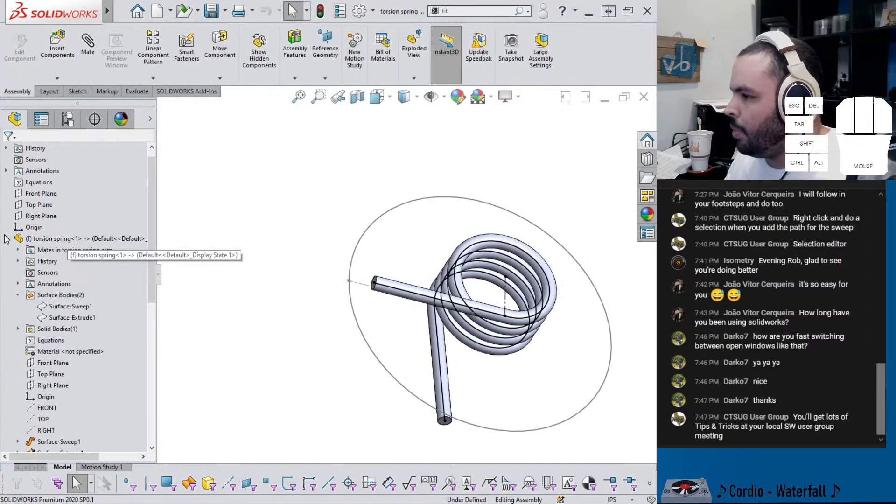
{"action": "left_click", "coordinate": [6, 250]}
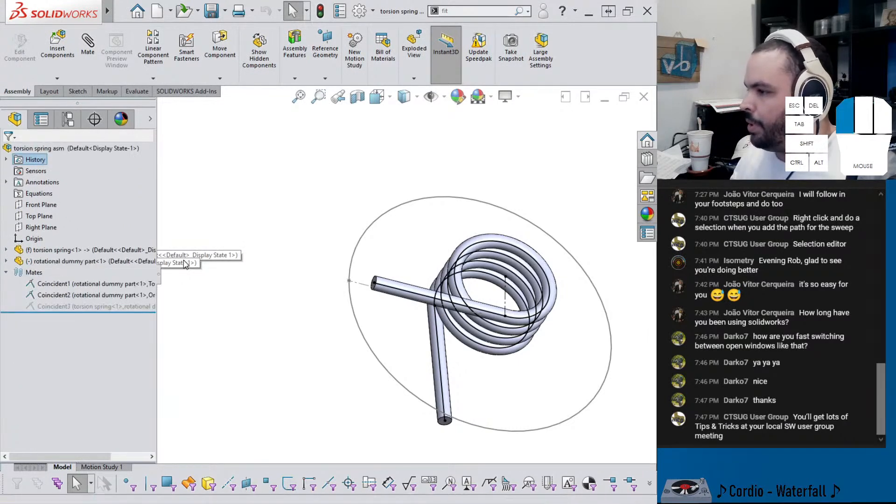
- Rotate the rotational dummy part by its circle point to test whether the torsion spring's leg follows
{"action": "middle_click_drag", "start_coordinate": [307, 275], "coordinate": [387, 243]}
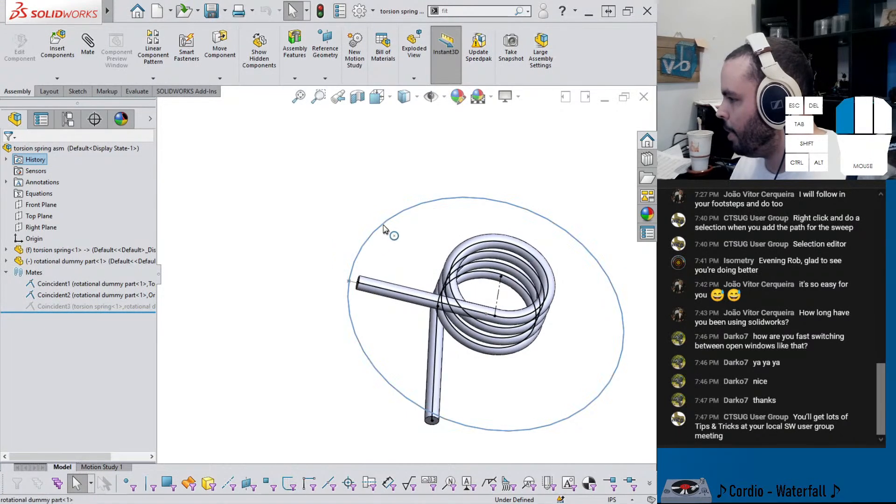
{"action": "left_click", "coordinate": [397, 217]}
{"action": "middle_click_drag", "start_coordinate": [343, 264], "coordinate": [358, 273]}
{"action": "left_click", "coordinate": [329, 280]}
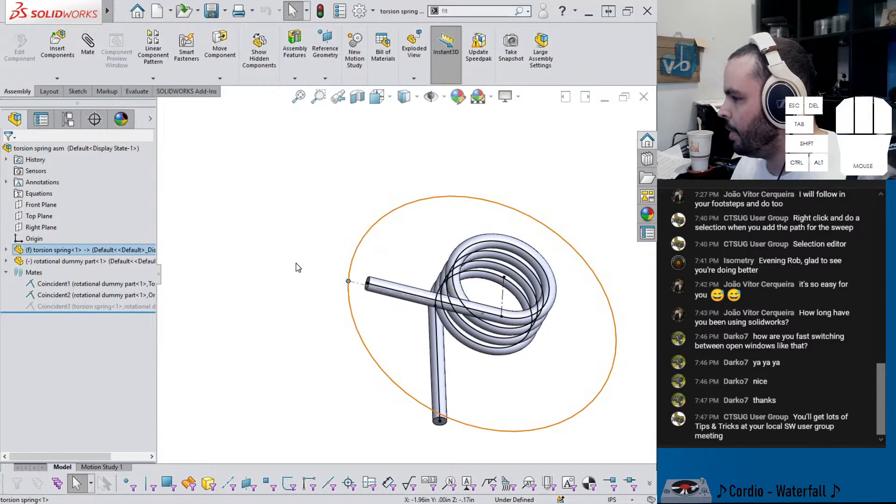
{"action": "left_click", "coordinate": [9, 251]}
{"action": "scroll", "coordinate": [52, 373], "scroll_direction": "down", "scroll_amount": 1}
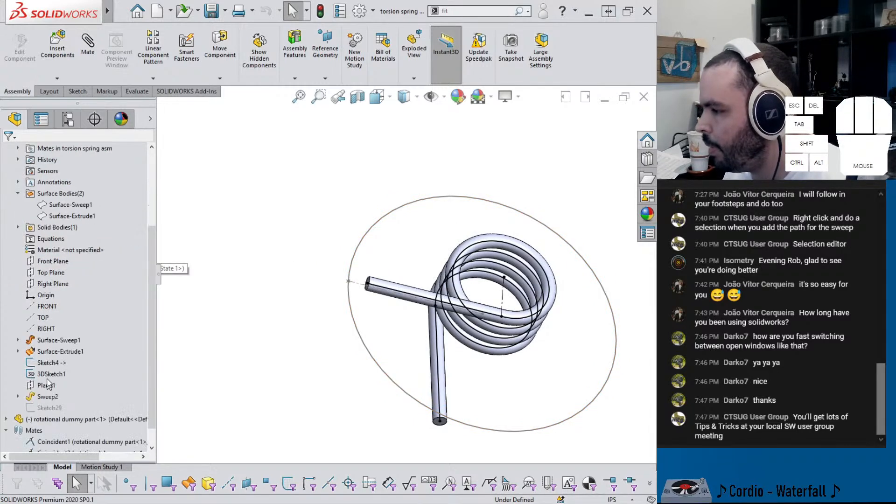
{"action": "left_click", "coordinate": [48, 363]}
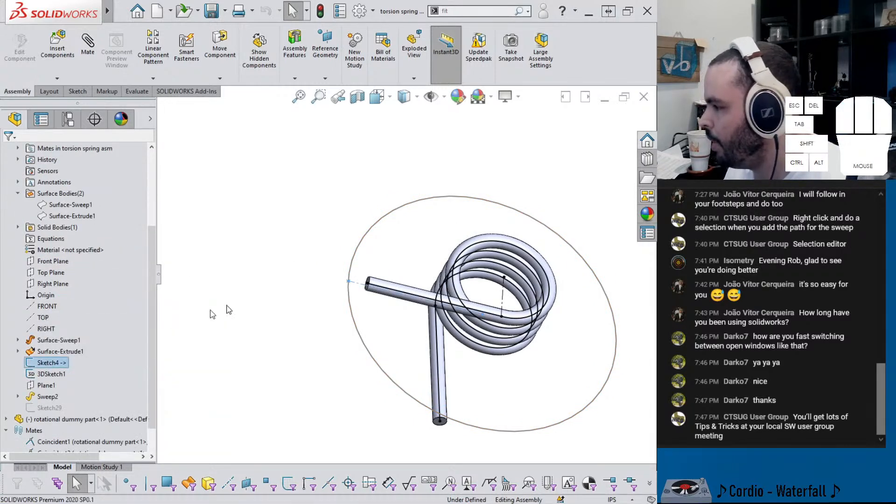
{"action": "left_click", "coordinate": [227, 306]}
{"action": "left_click_drag", "start_coordinate": [348, 282], "coordinate": [374, 223]}
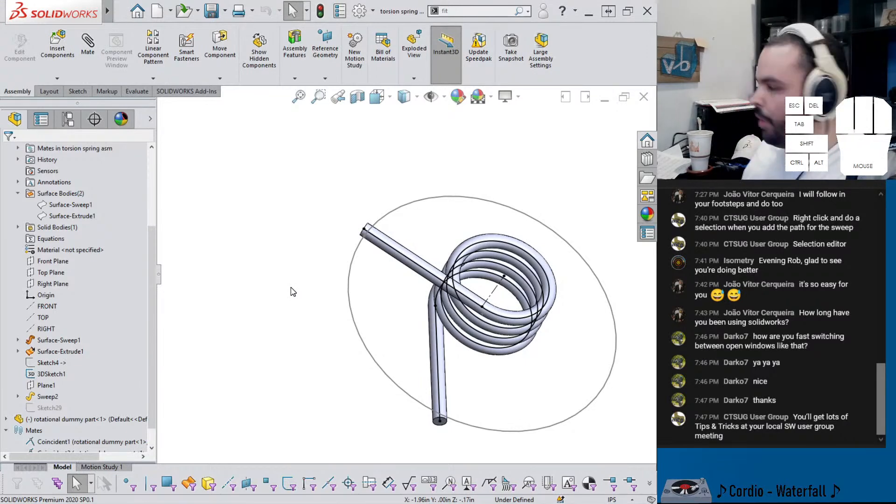
{"action": "key", "text": "f"}
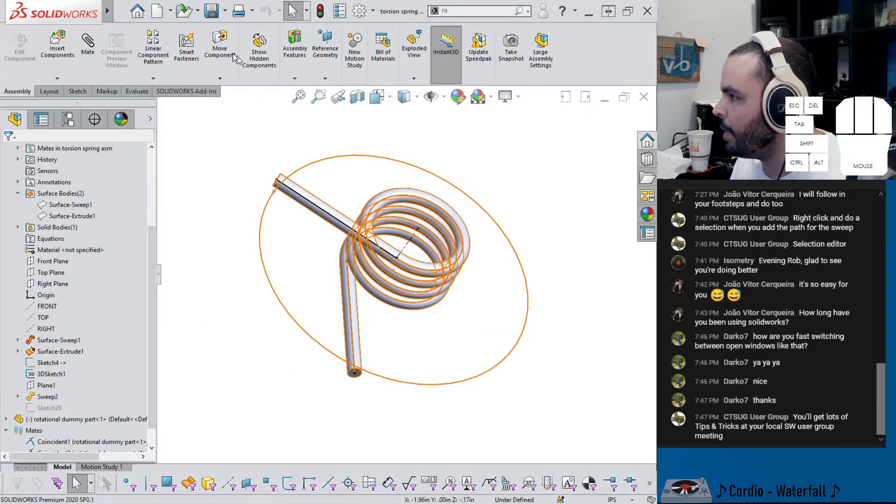
{"action": "middle_click_drag", "start_coordinate": [253, 208], "coordinate": [239, 270]}
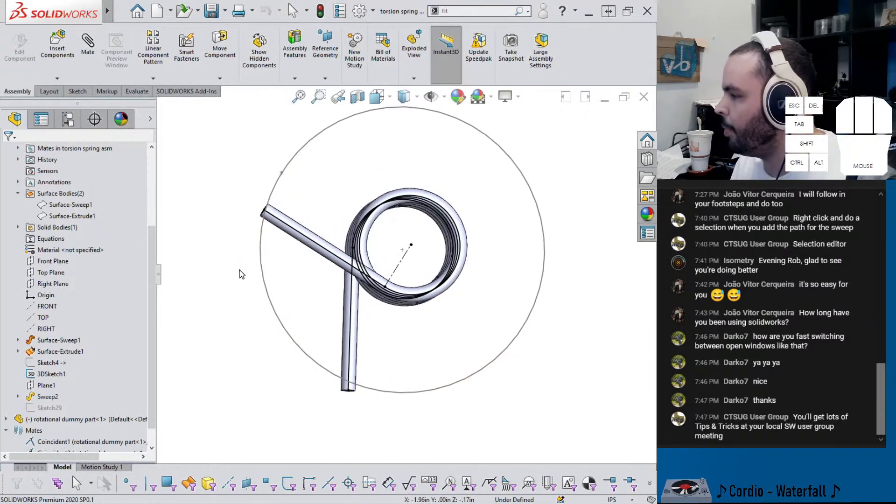
- Reload the torsion spring assembly from disk and discard its unsaved changes
{"action": "left_click", "coordinate": [121, 11]}
{"action": "left_click", "coordinate": [143, 275]}
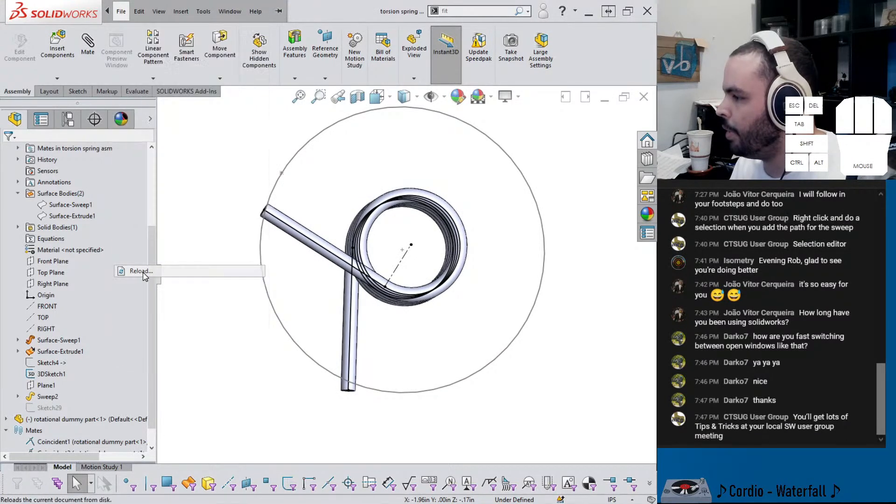
{"action": "left_click", "coordinate": [364, 332]}
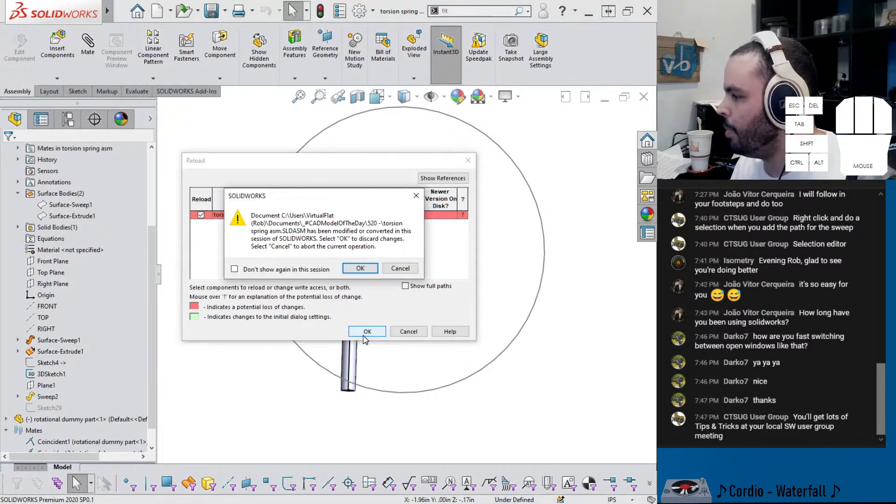
{"action": "left_click", "coordinate": [360, 270]}
{"action": "left_click", "coordinate": [360, 269]}
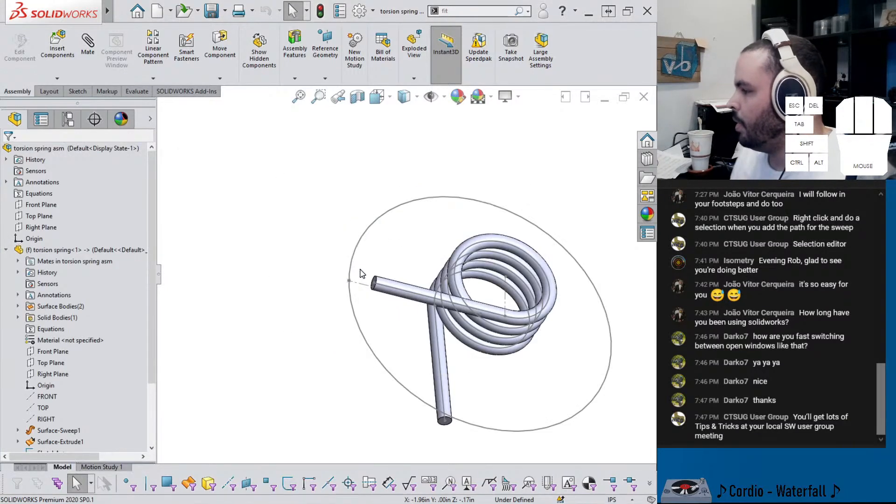
- Open Motion Study 1 for the assembly with the spring and the dummy circle in view
{"action": "scroll", "coordinate": [554, 247], "scroll_direction": "down", "scroll_amount": 3}
{"action": "scroll", "coordinate": [449, 317], "scroll_direction": "up", "scroll_amount": 3}
{"action": "middle_click_drag", "start_coordinate": [449, 320], "coordinate": [432, 353]}
{"action": "scroll", "coordinate": [432, 354], "scroll_direction": "down", "scroll_amount": 2}
{"action": "scroll", "coordinate": [432, 355], "scroll_direction": "up", "scroll_amount": 2}
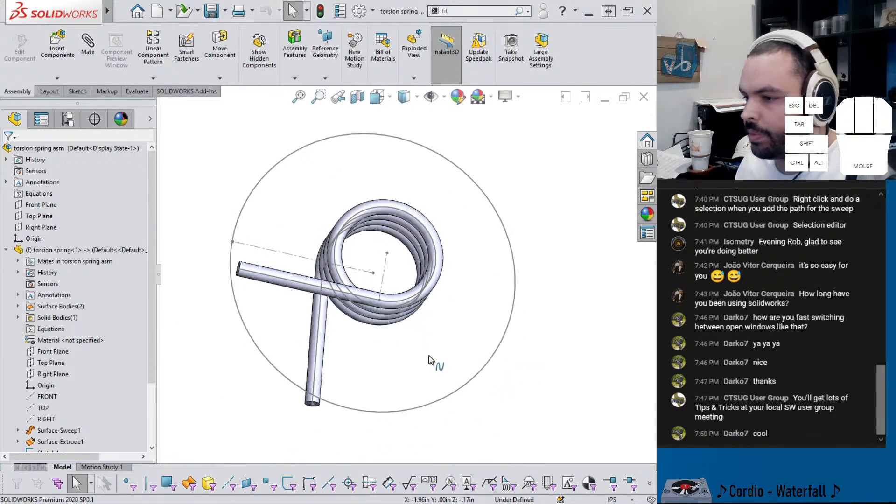
{"action": "left_click", "coordinate": [108, 467]}
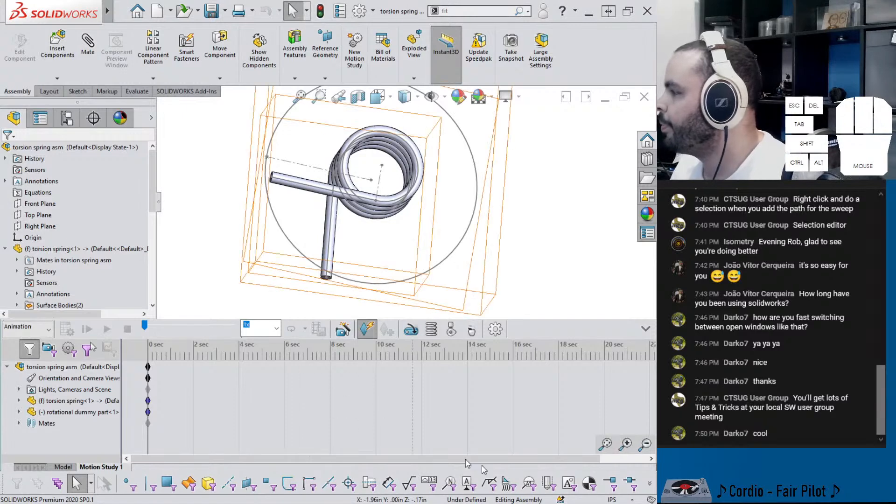
{"action": "scroll", "coordinate": [423, 205], "scroll_direction": "down", "scroll_amount": 3}
{"action": "middle_click_drag", "start_coordinate": [413, 200], "coordinate": [439, 162]}
{"action": "scroll", "coordinate": [441, 160], "scroll_direction": "up", "scroll_amount": 2}
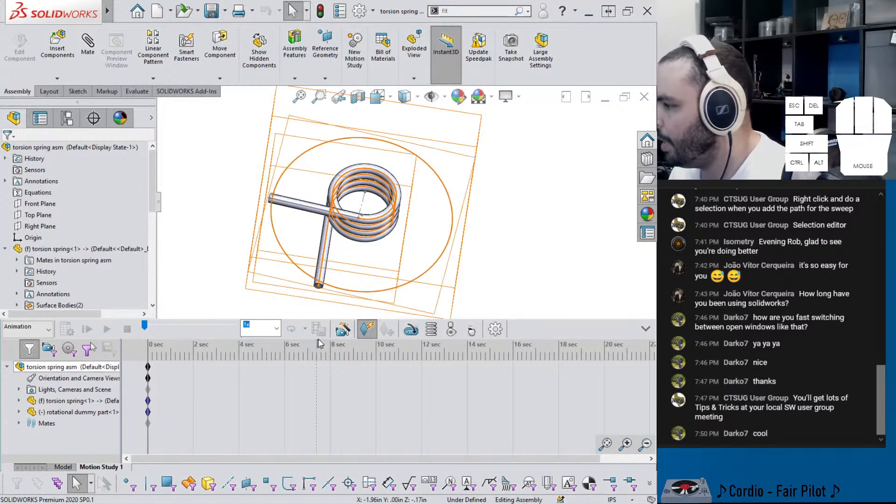
- Start a rotary motor driven about the rotational dummy part's TOP axis
{"action": "left_click", "coordinate": [411, 328]}
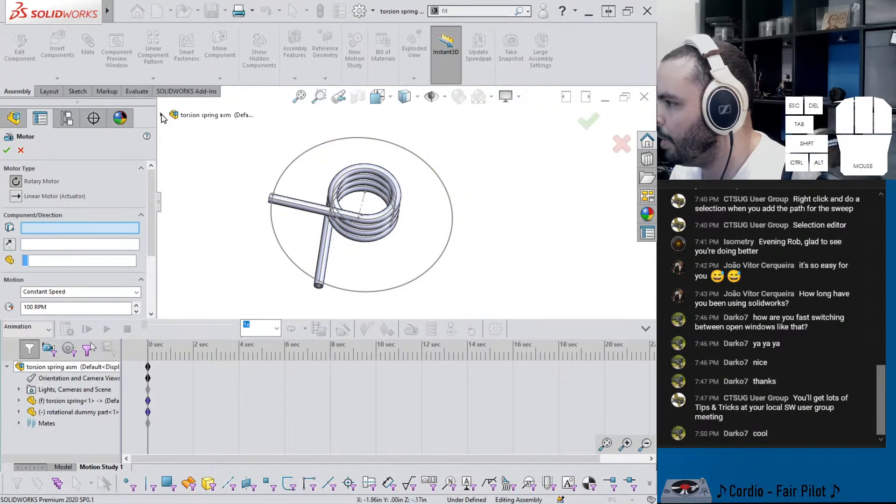
{"action": "left_click", "coordinate": [161, 116]}
{"action": "scroll", "coordinate": [207, 254], "scroll_direction": "down", "scroll_amount": 5}
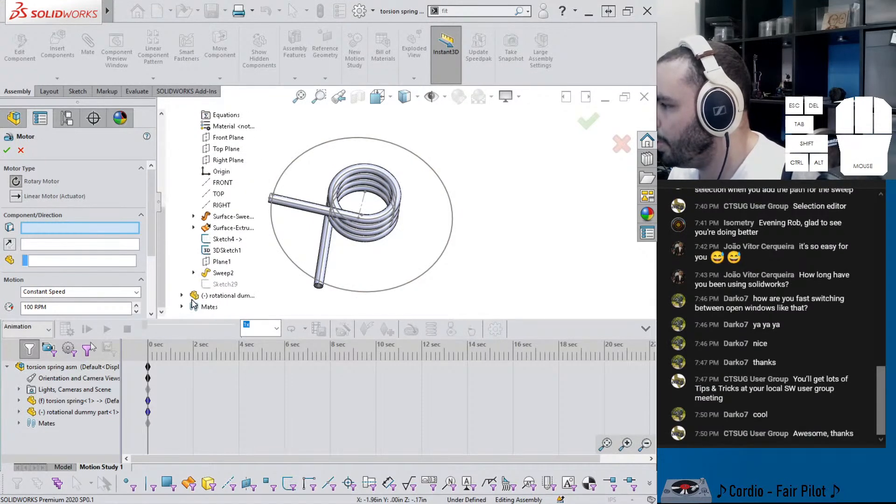
{"action": "left_click", "coordinate": [182, 295]}
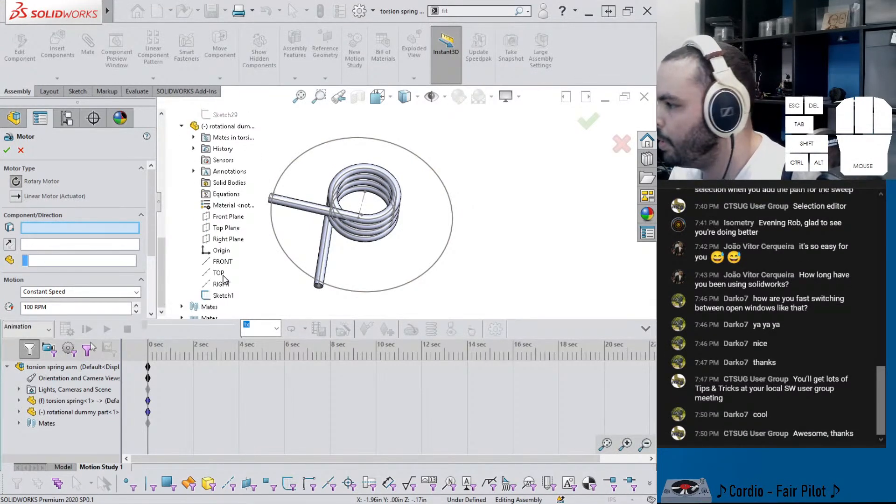
{"action": "left_click", "coordinate": [218, 273]}
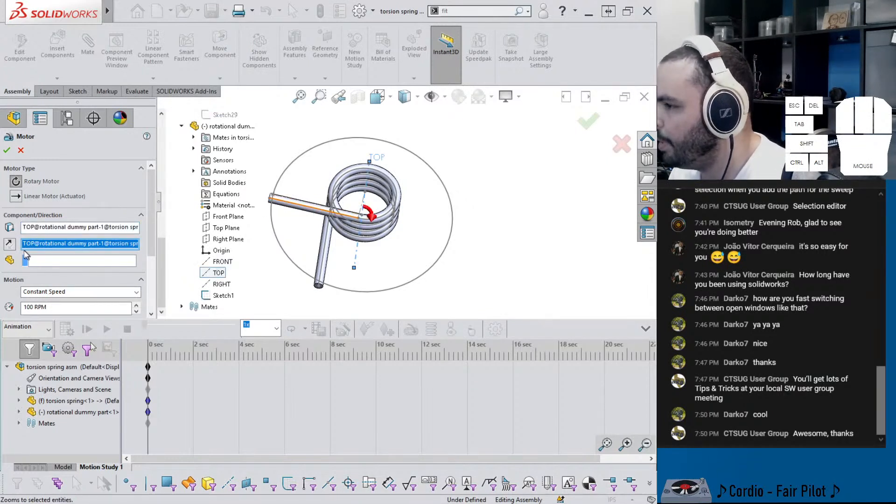
- Set the motor to oscillating motion with 50 deg displacement at 0.2 Hz, accept it and calculate the motion study
{"action": "left_click", "coordinate": [57, 293]}
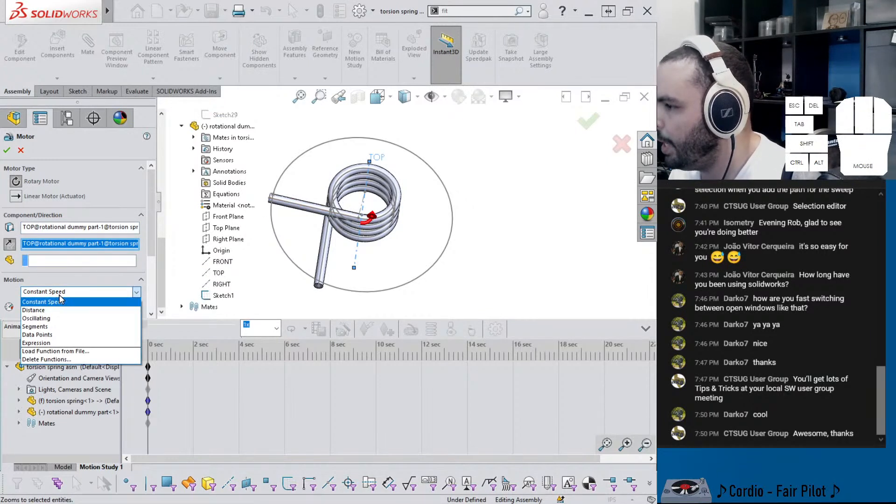
{"action": "left_click", "coordinate": [58, 318]}
{"action": "left_click_drag", "start_coordinate": [150, 241], "coordinate": [150, 265]}
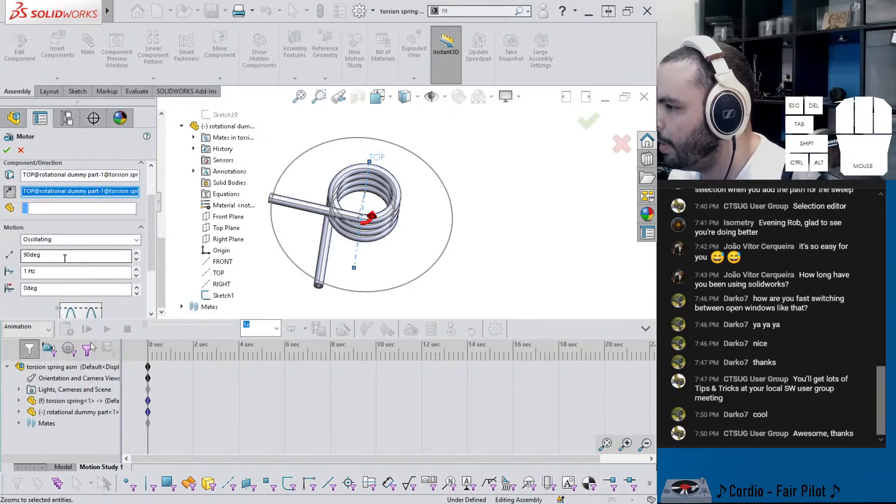
{"action": "left_click_drag", "start_coordinate": [63, 256], "coordinate": [2, 256]}
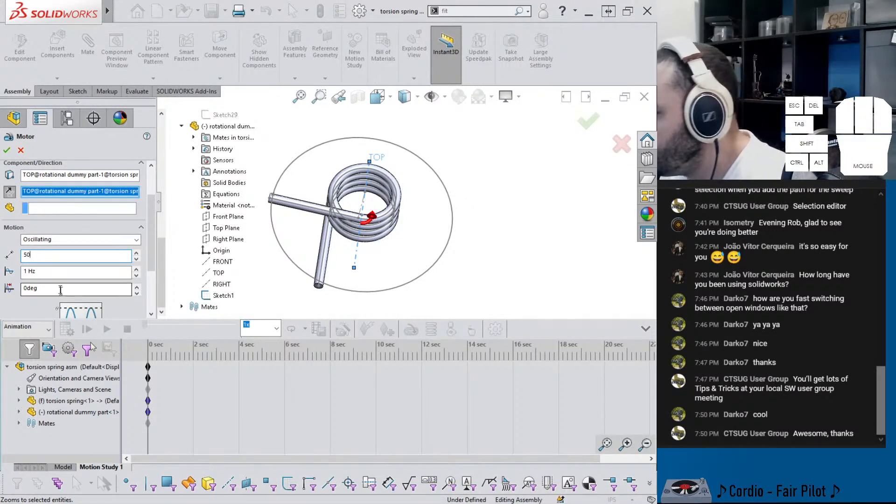
{"action": "left_click", "coordinate": [57, 275]}
{"action": "type", "text": "0.2 Hz"}
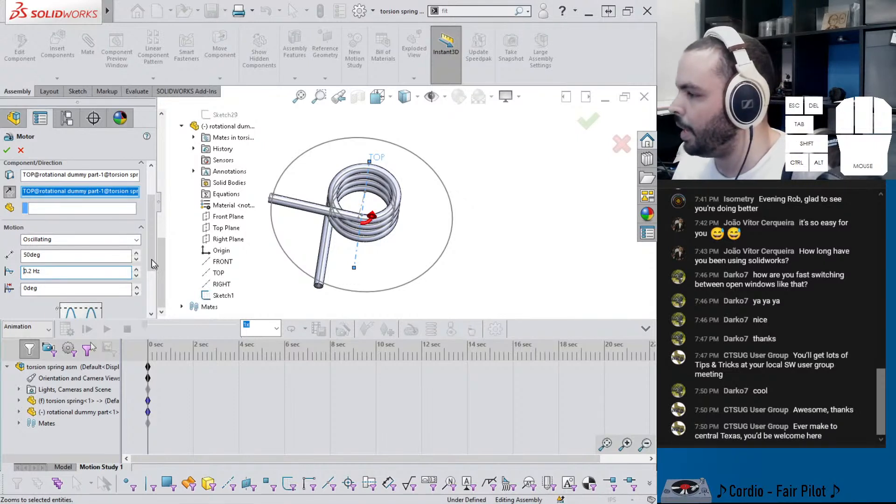
{"action": "scroll", "coordinate": [140, 280], "scroll_direction": "down", "scroll_amount": 3}
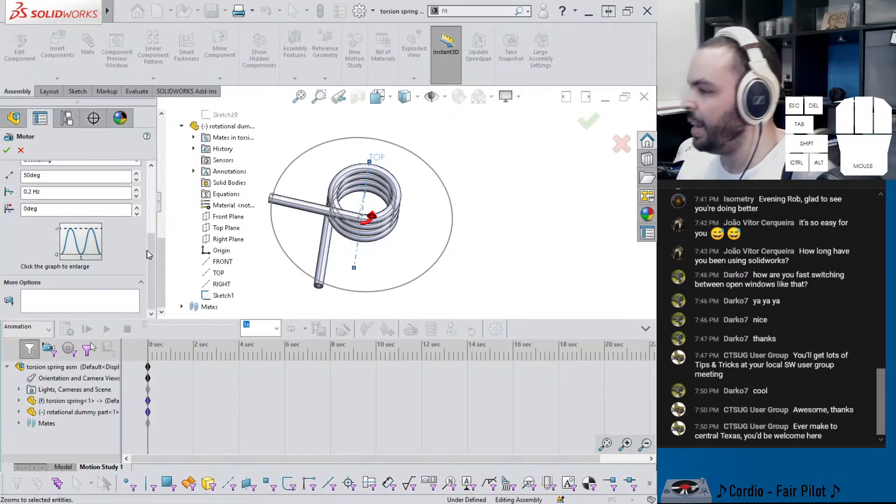
{"action": "left_click_drag", "start_coordinate": [148, 255], "coordinate": [149, 218]}
{"action": "left_click", "coordinate": [6, 151]}
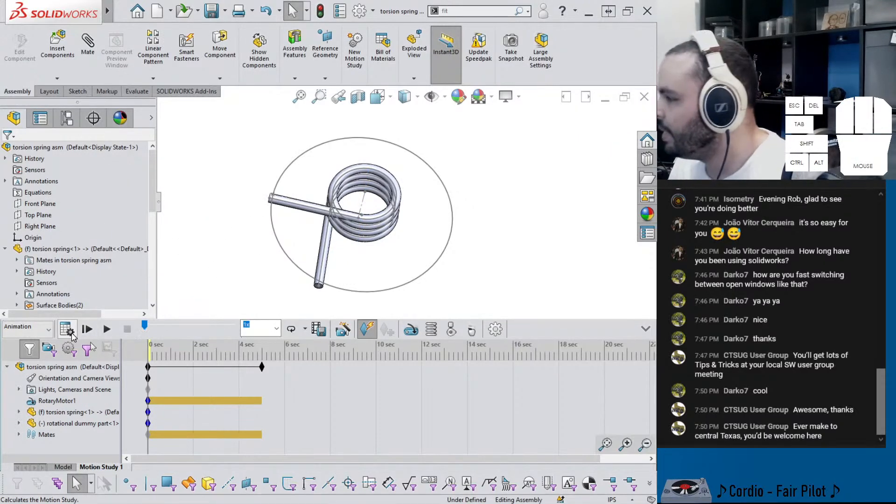
{"action": "left_click", "coordinate": [73, 332]}
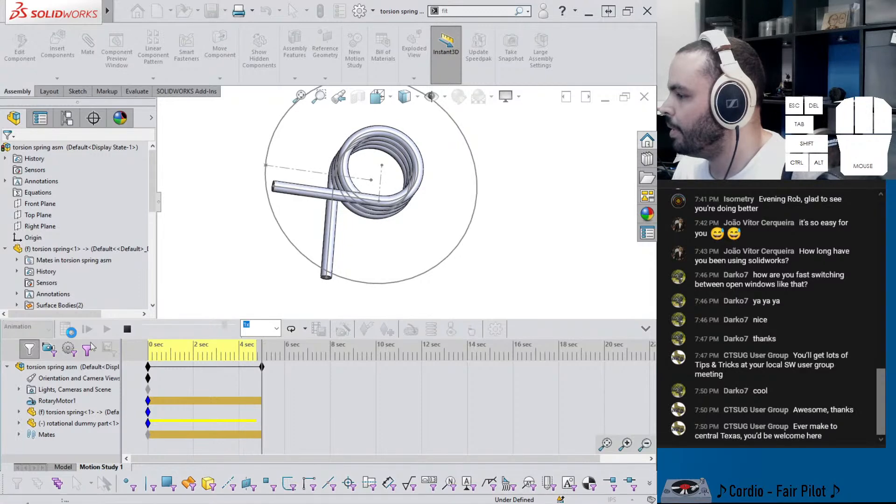
{"action": "left_click", "coordinate": [128, 330]}
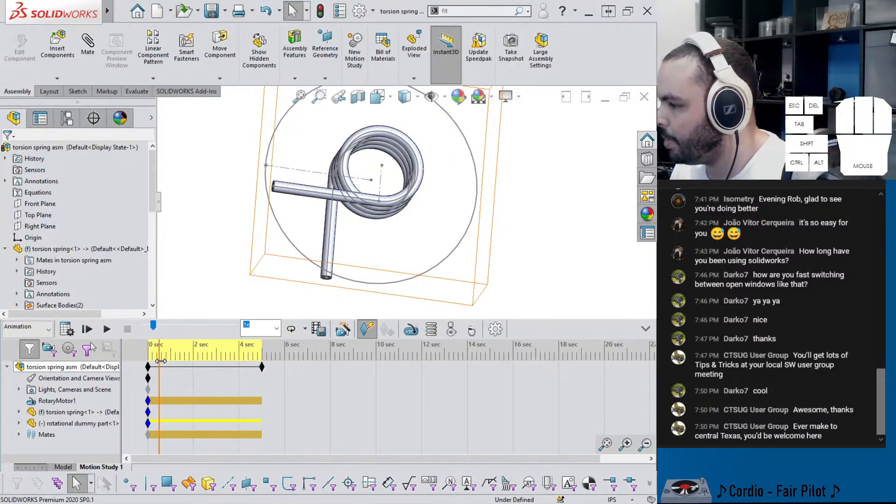
- Edit RotaryMotor1 to reverse its direction and recalculate the motion study
{"action": "right_click", "coordinate": [57, 400]}
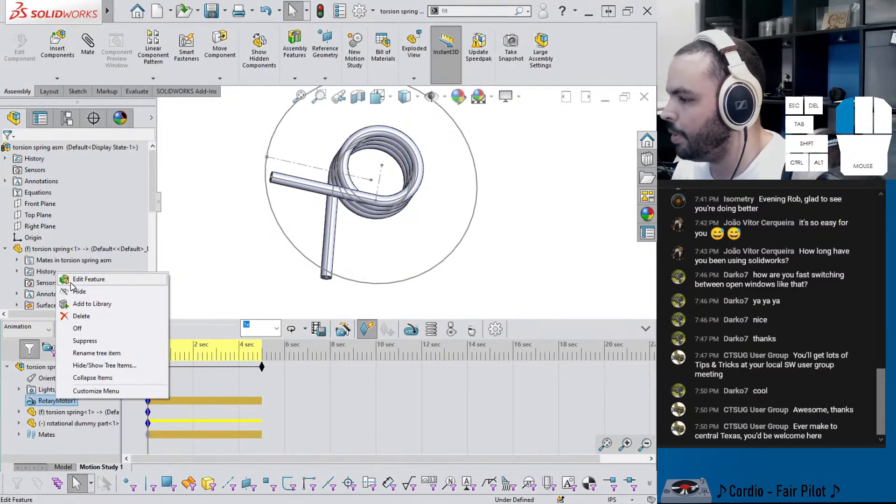
{"action": "left_click", "coordinate": [86, 279]}
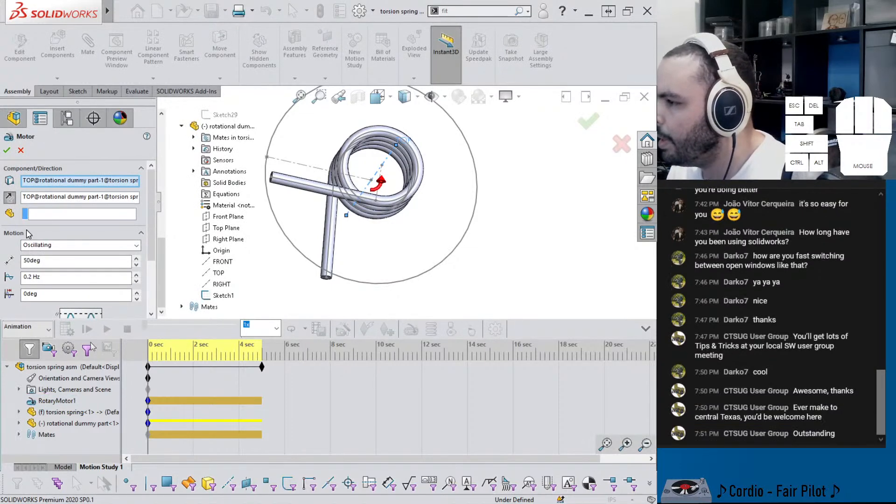
{"action": "left_click", "coordinate": [9, 197]}
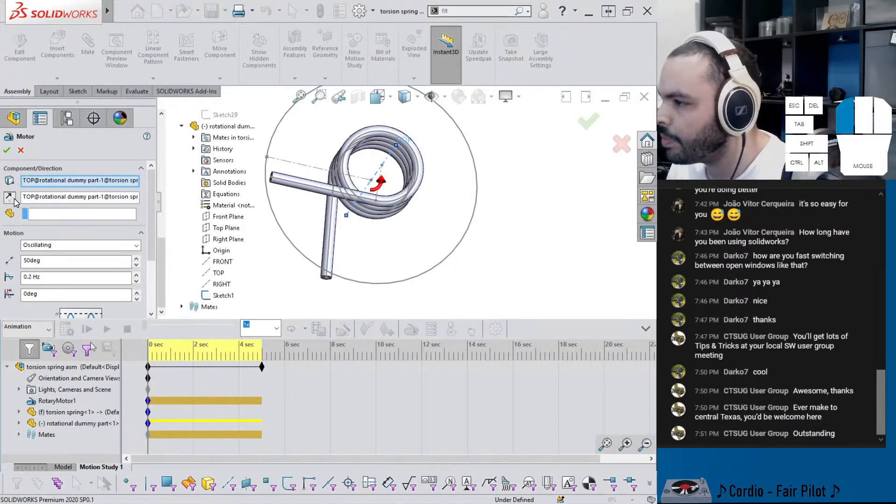
{"action": "left_click", "coordinate": [7, 150]}
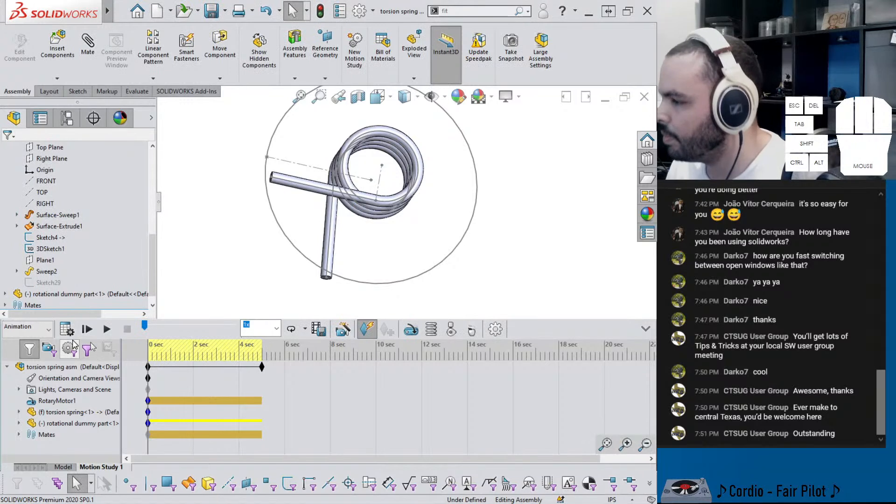
{"action": "left_click", "coordinate": [68, 329]}
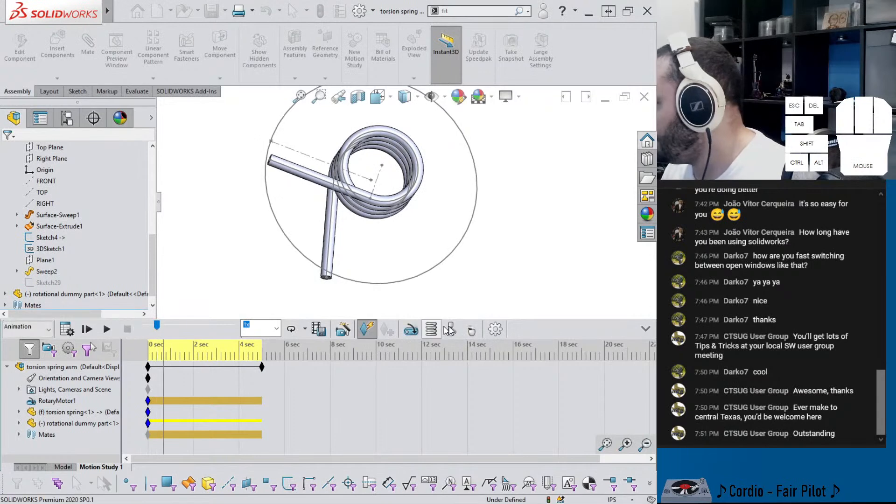
- Confirm the motion study's frames-per-second property and hide the sketches and reference geometry around the spring
{"action": "left_click", "coordinate": [495, 329]}
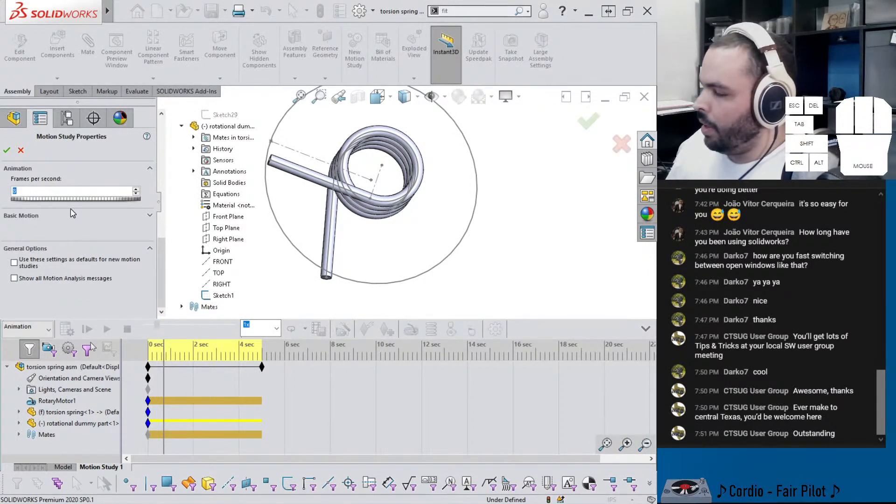
{"action": "left_click", "coordinate": [6, 150]}
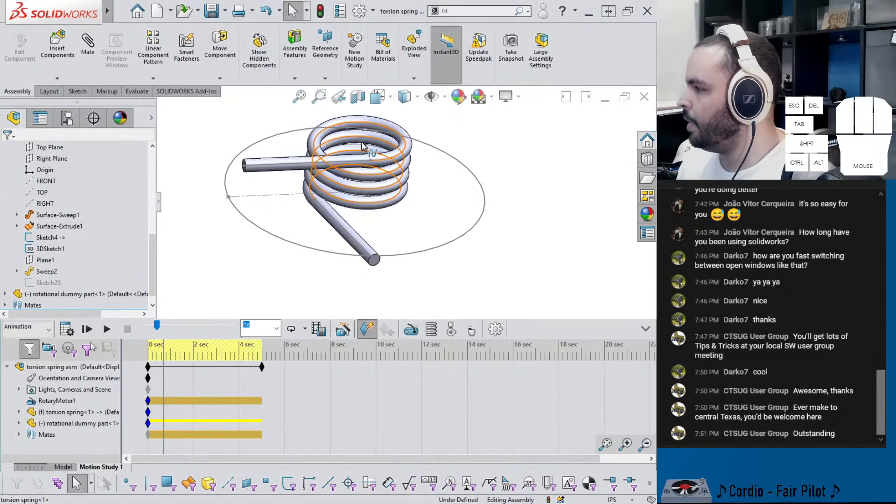
{"action": "scroll", "coordinate": [362, 144], "scroll_direction": "up", "scroll_amount": 1}
{"action": "left_click", "coordinate": [431, 97]}
{"action": "scroll", "coordinate": [438, 180], "scroll_direction": "down", "scroll_amount": 1}
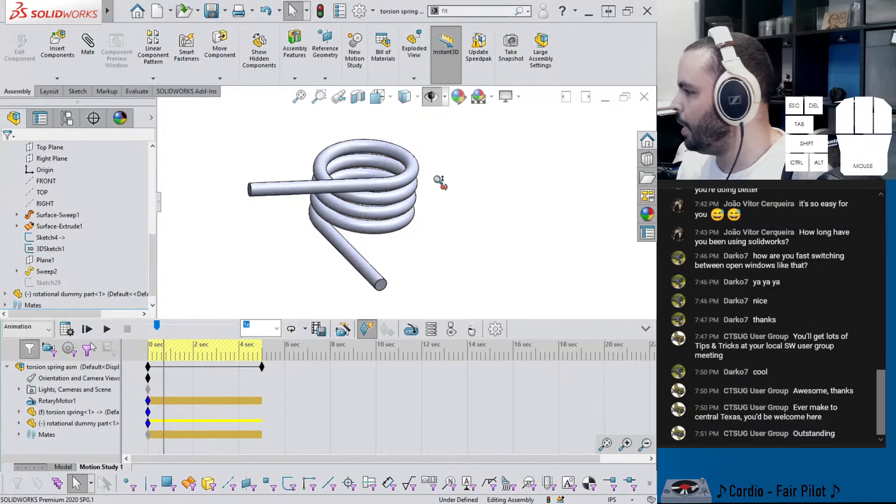
- Replace the Orientation and Camera Views key at 0 seconds with the current view and recalculate the motion study
{"action": "right_click", "coordinate": [148, 379]}
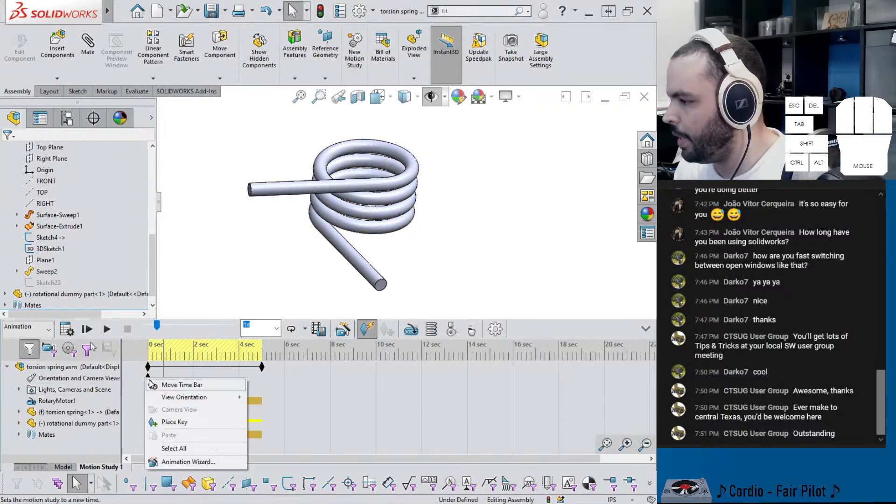
{"action": "right_click", "coordinate": [148, 377]}
{"action": "left_click", "coordinate": [156, 420]}
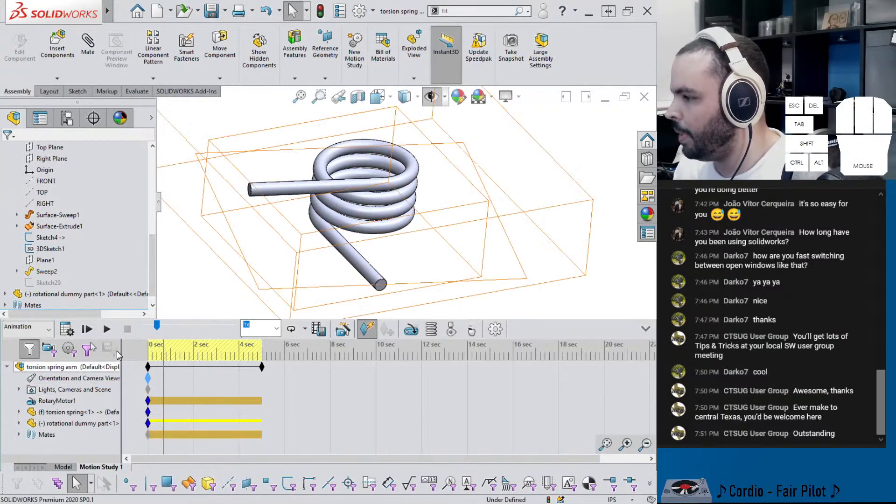
{"action": "left_click", "coordinate": [68, 329]}
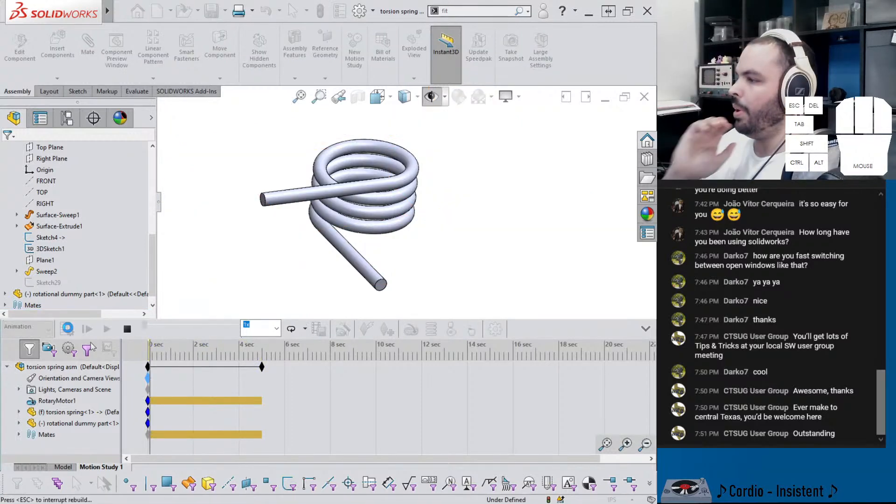
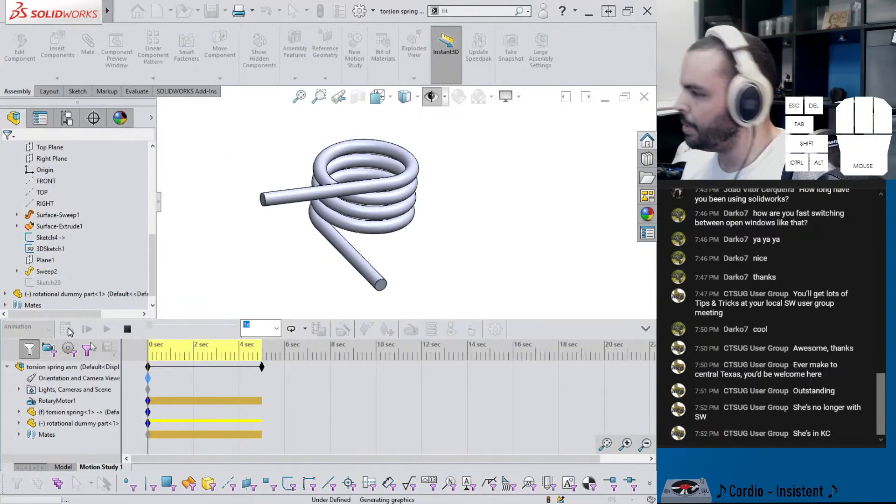
{"action": "left_click", "coordinate": [127, 329]}
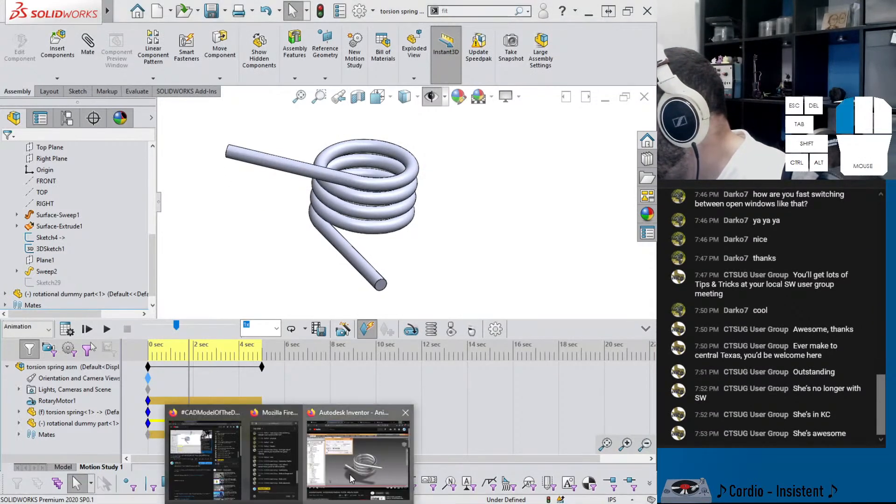
- Switch to the Firefox browser and review the torsion spring animation in the Autodesk Inventor reference video on YouTube
{"action": "left_click", "coordinate": [349, 474]}
{"action": "left_click", "coordinate": [615, 411]}
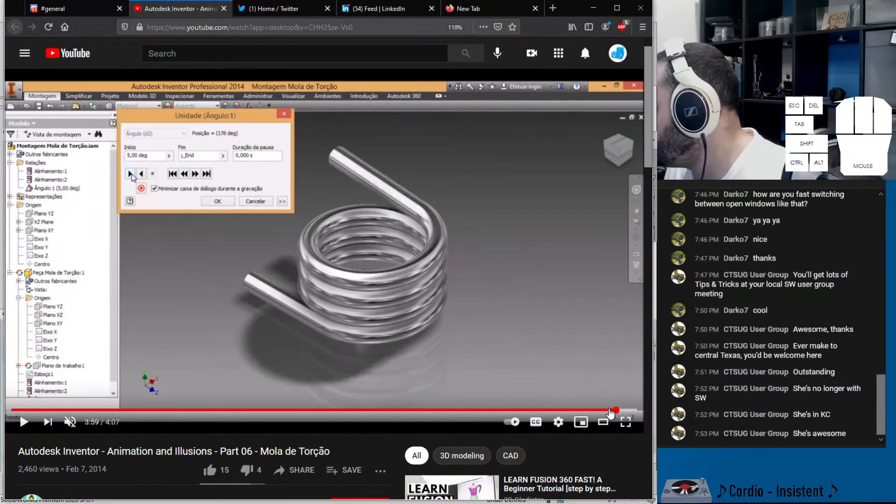
{"action": "left_click", "coordinate": [565, 370]}
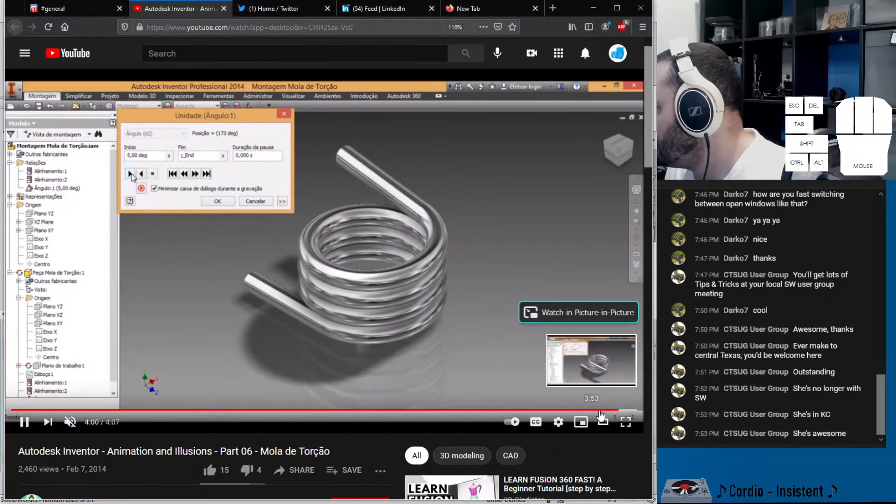
{"action": "left_click", "coordinate": [592, 410]}
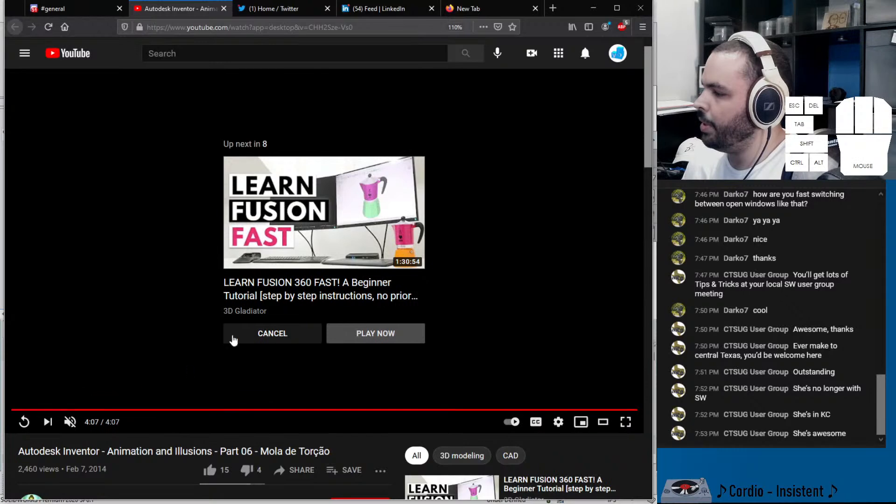
{"action": "left_click", "coordinate": [257, 331]}
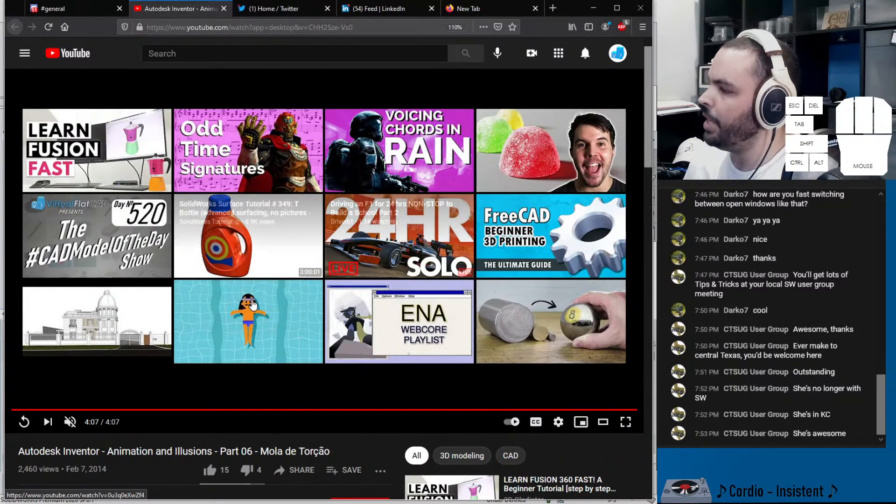
{"action": "left_click", "coordinate": [310, 411]}
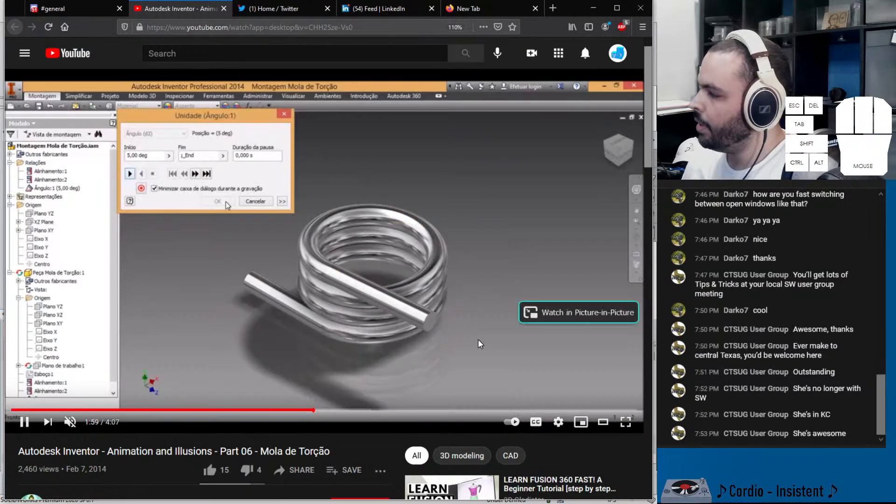
{"action": "left_click", "coordinate": [426, 270]}
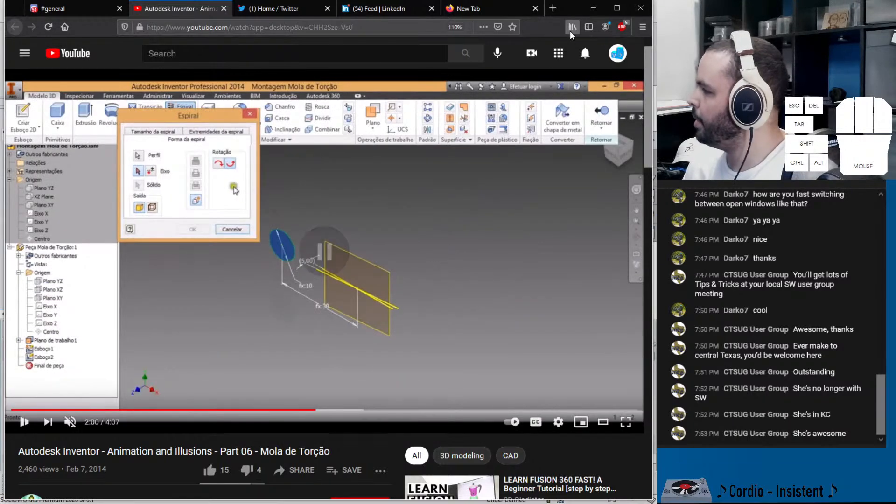
{"action": "left_click", "coordinate": [593, 8]}
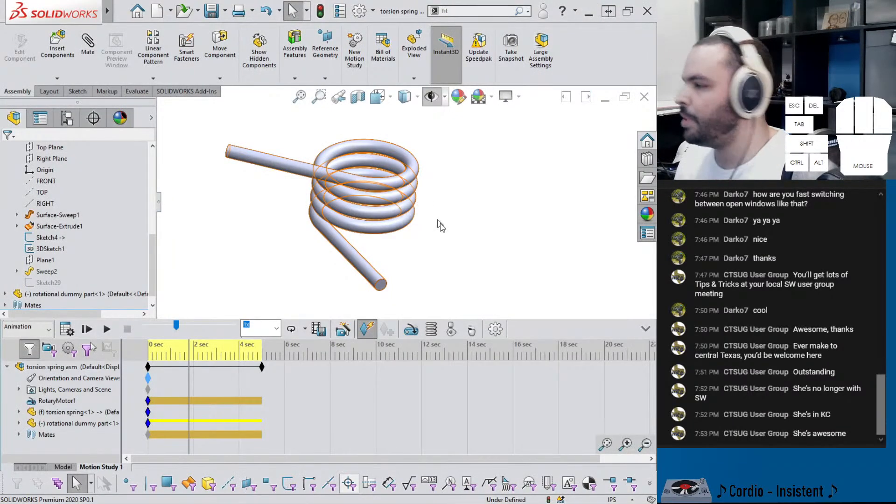
- Scrub the motion study past 2 seconds to inspect the spring leg's movement and return to 0 seconds
{"action": "left_click_drag", "start_coordinate": [189, 356], "coordinate": [211, 356]}
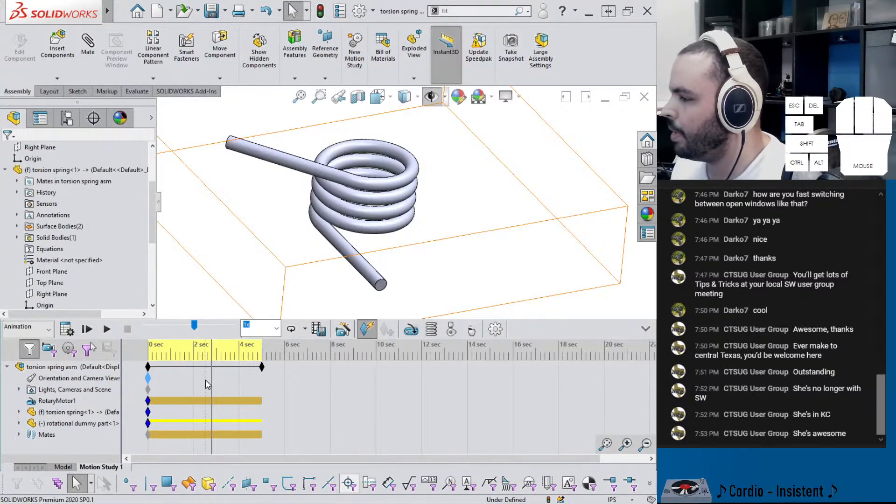
{"action": "left_click_drag", "start_coordinate": [211, 377], "coordinate": [149, 369]}
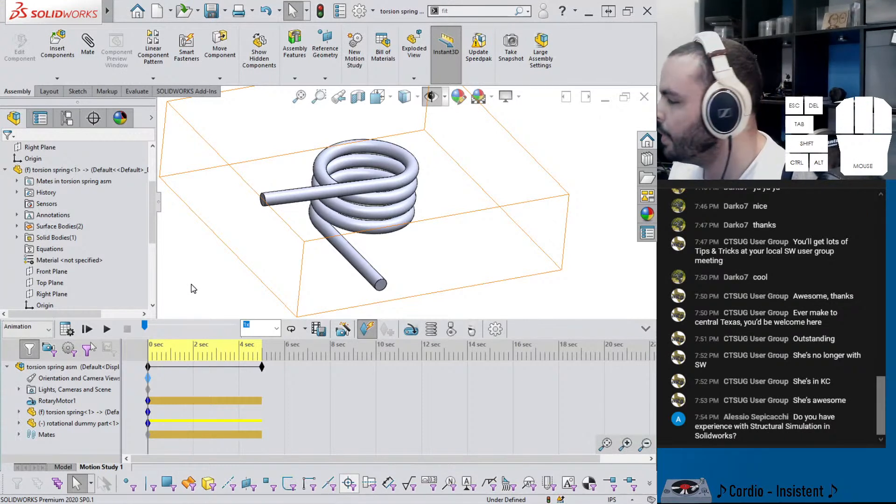
{"action": "mouse_move", "coordinate": [148, 346]}
{"action": "left_mouse_down"}
{"action": "mouse_move", "coordinate": [163, 345]}
{"action": "mouse_move", "coordinate": [149, 346]}
{"action": "left_mouse_up"}
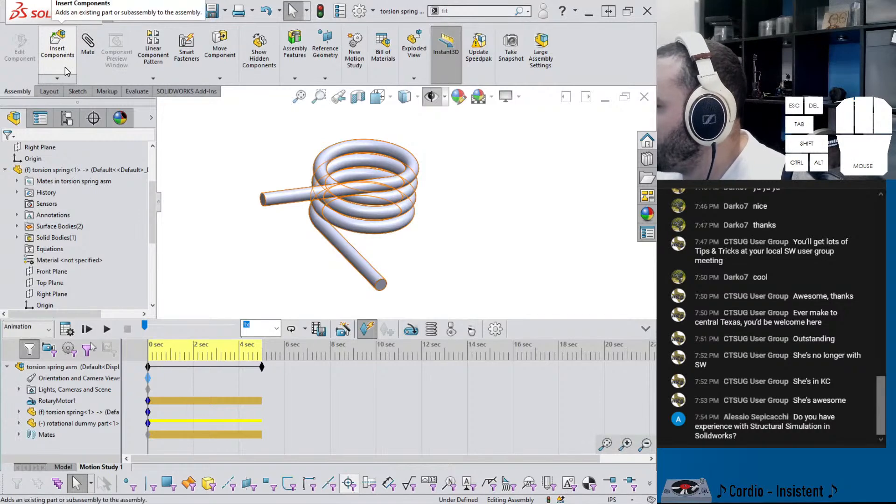
- Open the torsion spring part in its own window and examine Sketch3 of Surface-Extrude1
{"action": "left_click", "coordinate": [61, 169]}
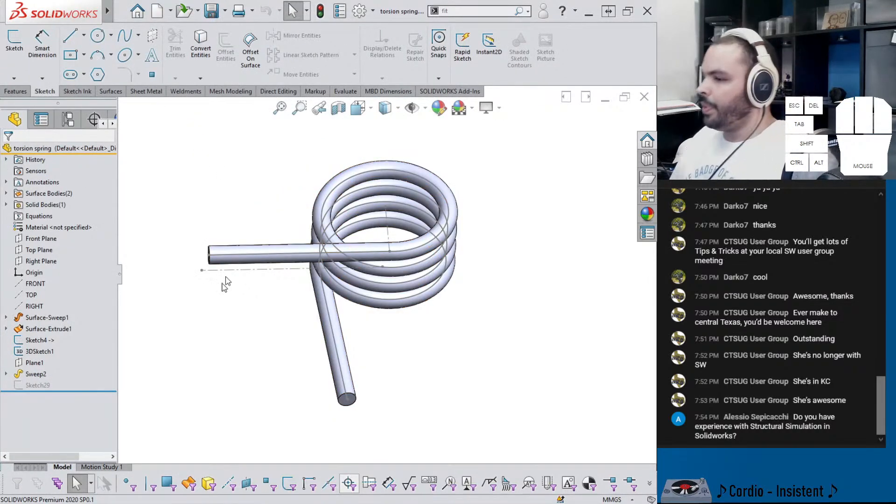
{"action": "left_click", "coordinate": [7, 328]}
{"action": "left_click", "coordinate": [45, 340]}
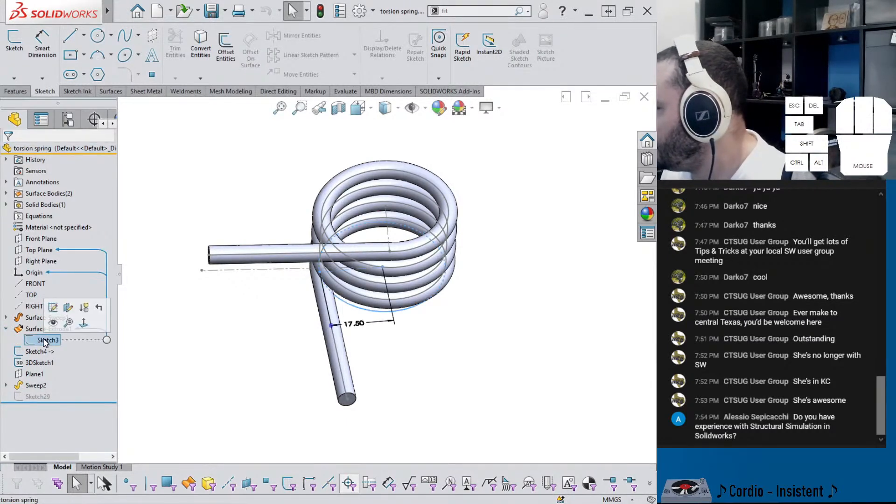
{"action": "scroll", "coordinate": [327, 308], "scroll_direction": "down", "scroll_amount": 2}
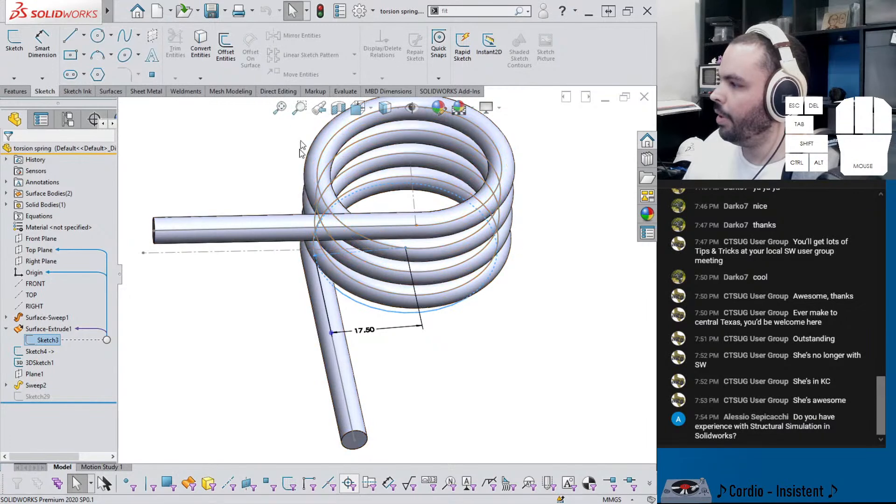
{"action": "left_click", "coordinate": [238, 326]}
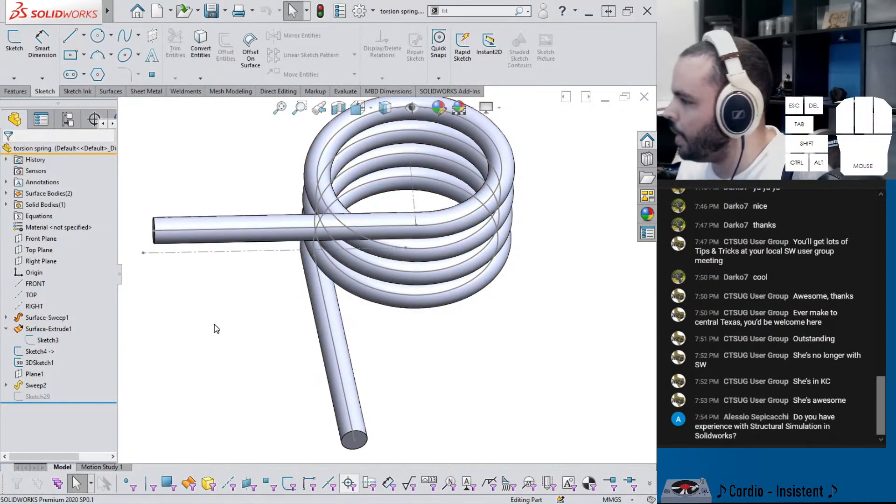
- Switch from the torsion spring part to its assembly and show the assembly's model view instead of the motion study
{"action": "left_click", "coordinate": [41, 344]}
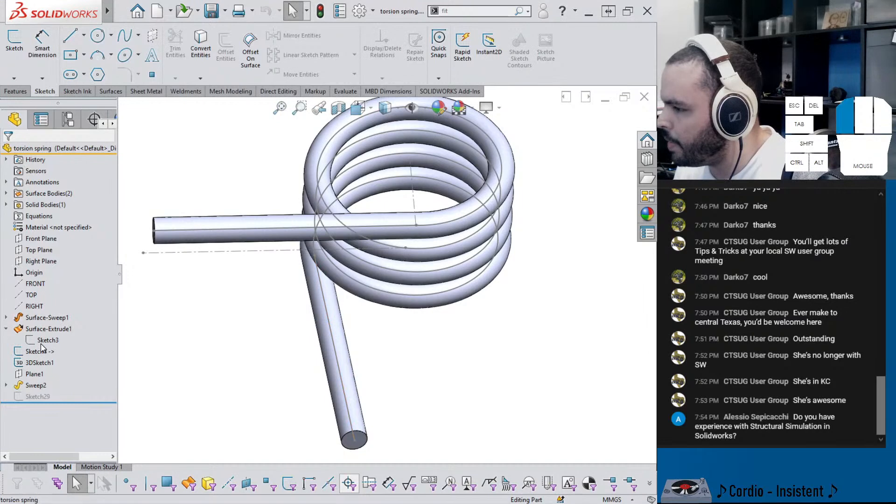
{"action": "left_click", "coordinate": [314, 340]}
{"action": "key", "text": "ctrl+Tab"}
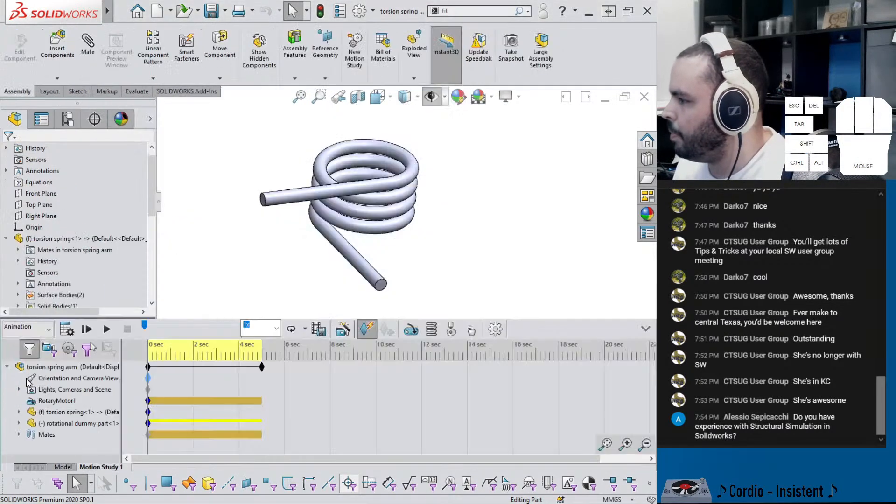
{"action": "left_click", "coordinate": [74, 389]}
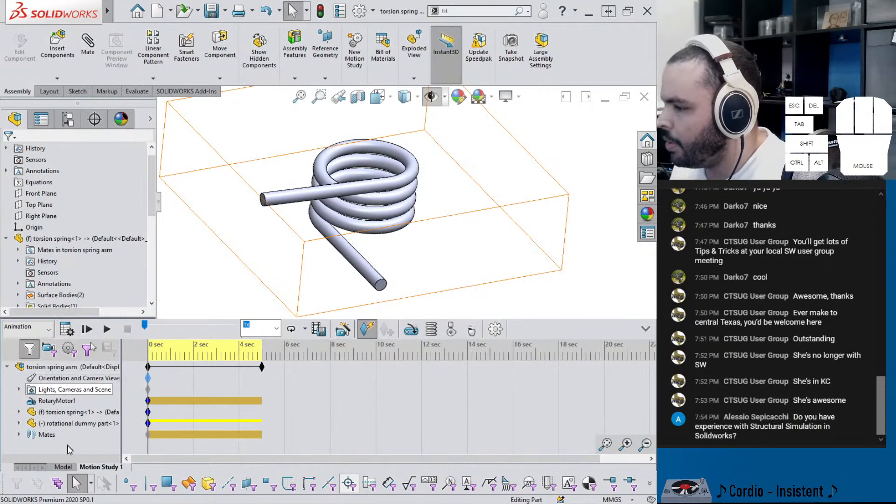
{"action": "left_click", "coordinate": [63, 467]}
{"action": "left_click", "coordinate": [120, 12]}
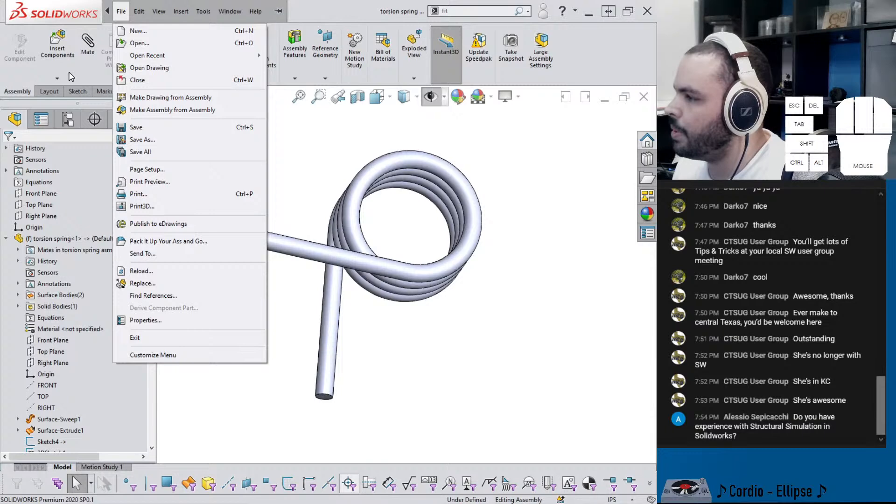
{"action": "left_click", "coordinate": [60, 49]}
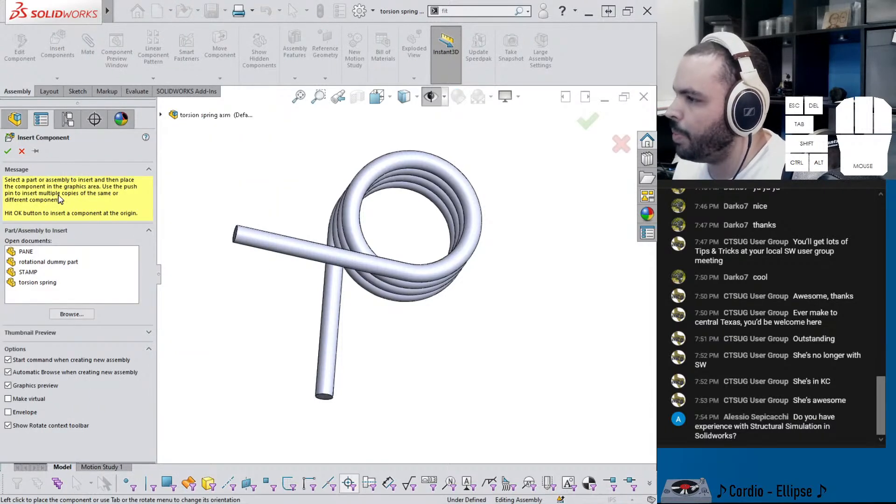
{"action": "left_click", "coordinate": [21, 151]}
- Create a new part inside the assembly on one of its default planes, then exit the sketch and part editing
{"action": "left_click", "coordinate": [56, 78]}
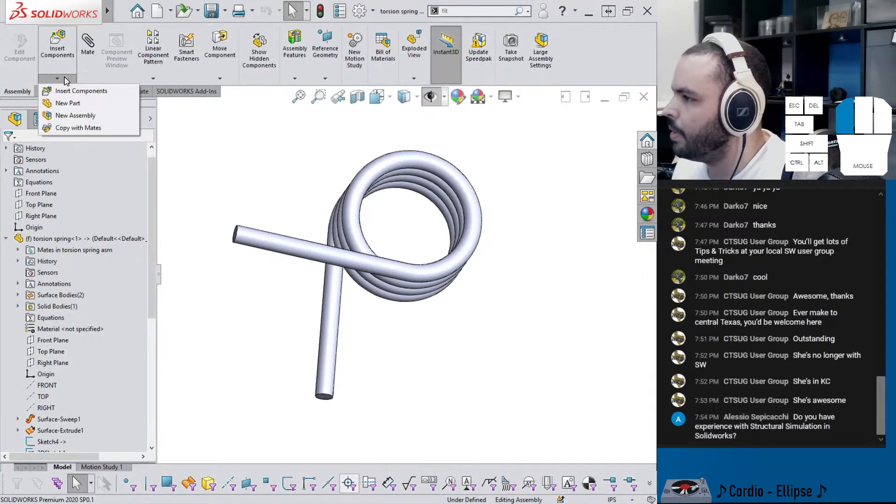
{"action": "left_click", "coordinate": [69, 118]}
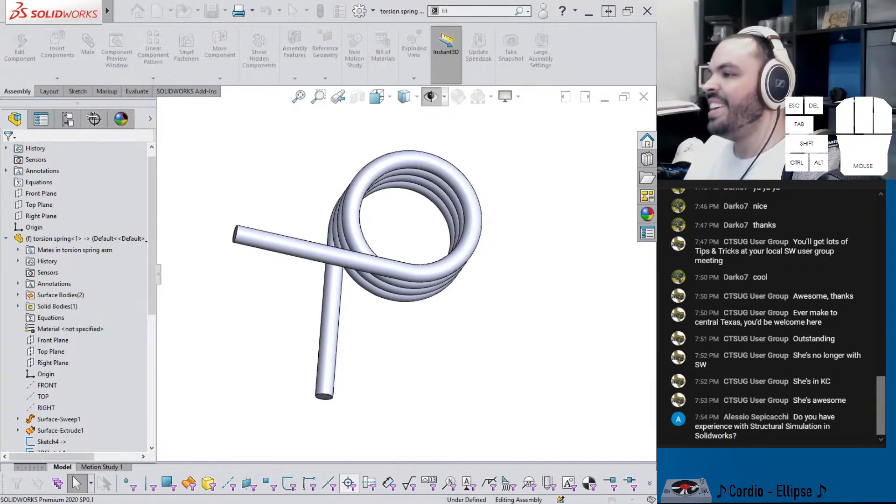
{"action": "left_click", "coordinate": [41, 205]}
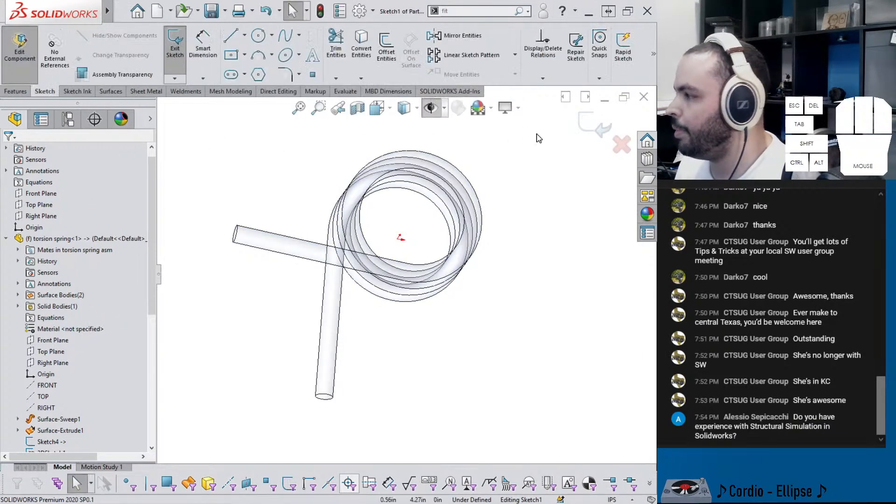
{"action": "left_click", "coordinate": [590, 123]}
{"action": "left_click", "coordinate": [26, 67]}
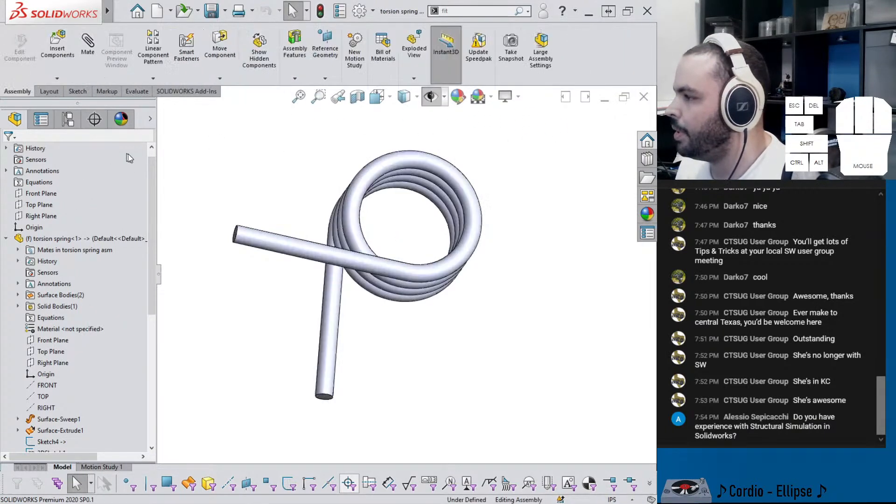
- Rename the newly created part in the assembly as "linear dummy part"
{"action": "scroll", "coordinate": [75, 345], "scroll_direction": "down", "scroll_amount": 5}
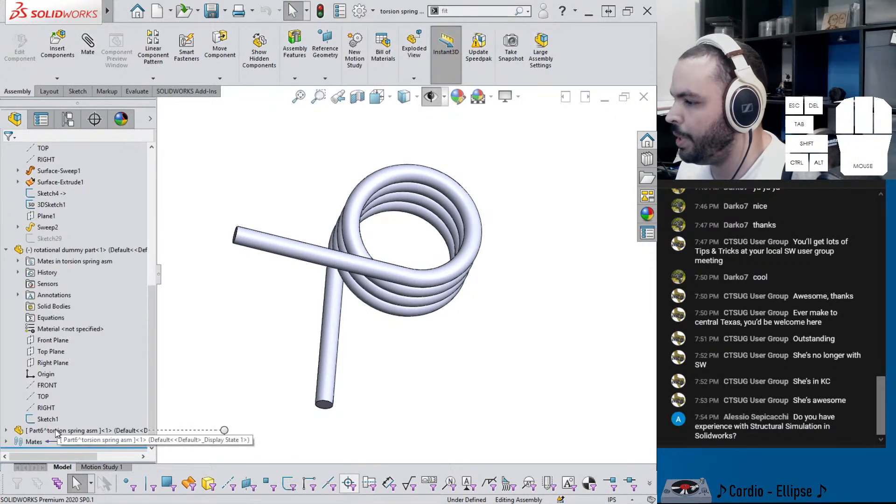
{"action": "left_click", "coordinate": [75, 431]}
{"action": "left_click", "coordinate": [74, 431]}
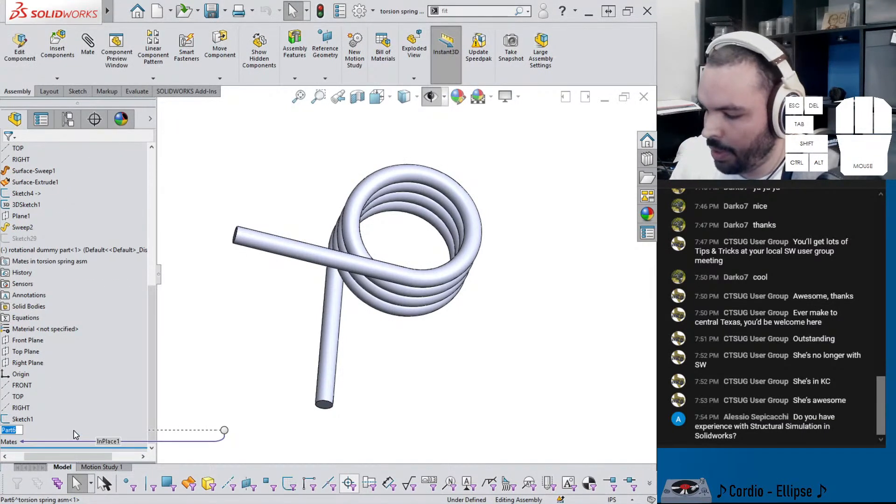
{"action": "type", "text": "linear"}
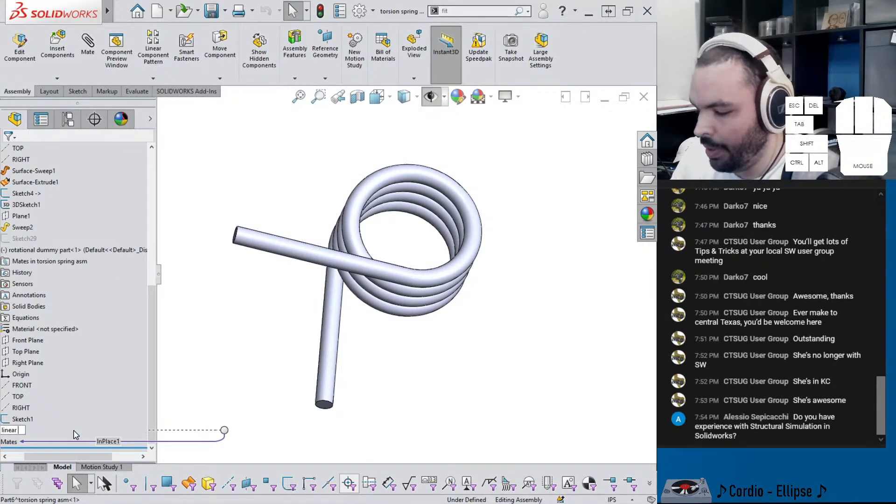
{"action": "type", "text": " dummy party"}
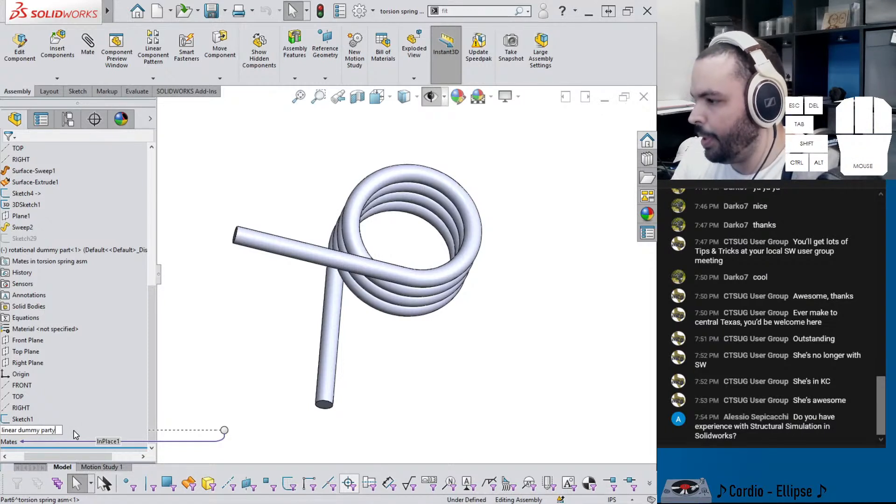
{"action": "key", "text": "Return"}
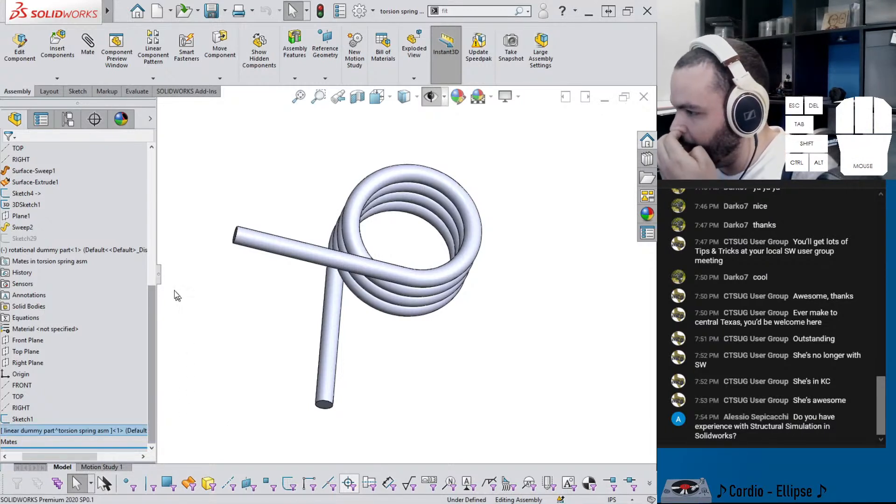
- Widen the feature tree, suppress the linear dummy part's InPlace mate, and expand that part in the tree
{"action": "left_click_drag", "start_coordinate": [158, 279], "coordinate": [209, 280]}
{"action": "left_click_drag", "start_coordinate": [94, 456], "coordinate": [59, 456]}
{"action": "left_click", "coordinate": [5, 442]}
{"action": "left_click", "coordinate": [51, 442]}
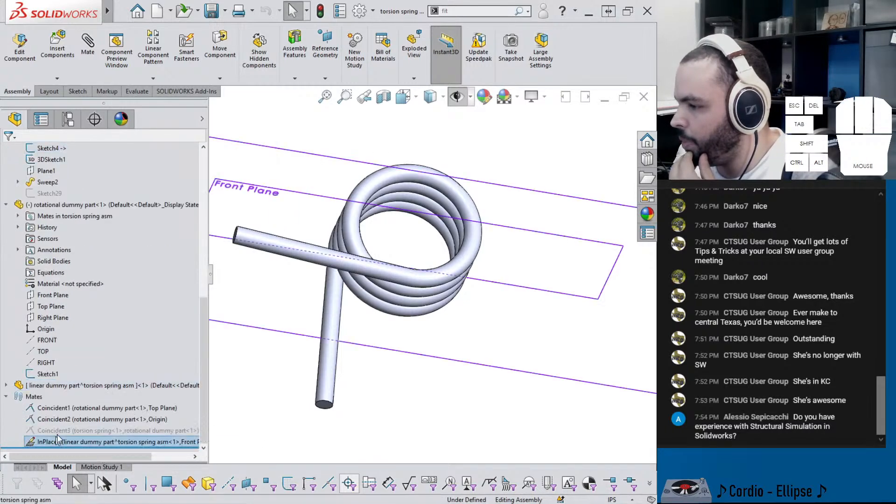
{"action": "left_click", "coordinate": [77, 409]}
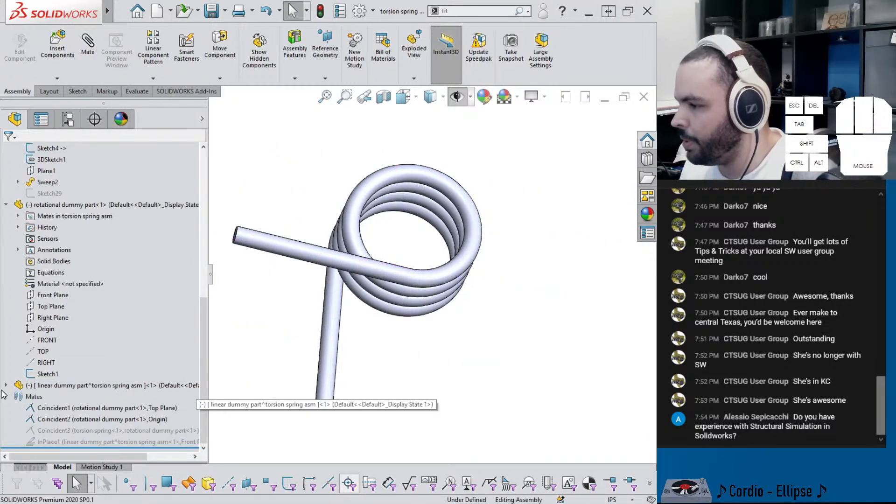
{"action": "left_click", "coordinate": [7, 388]}
{"action": "left_click", "coordinate": [51, 385]}
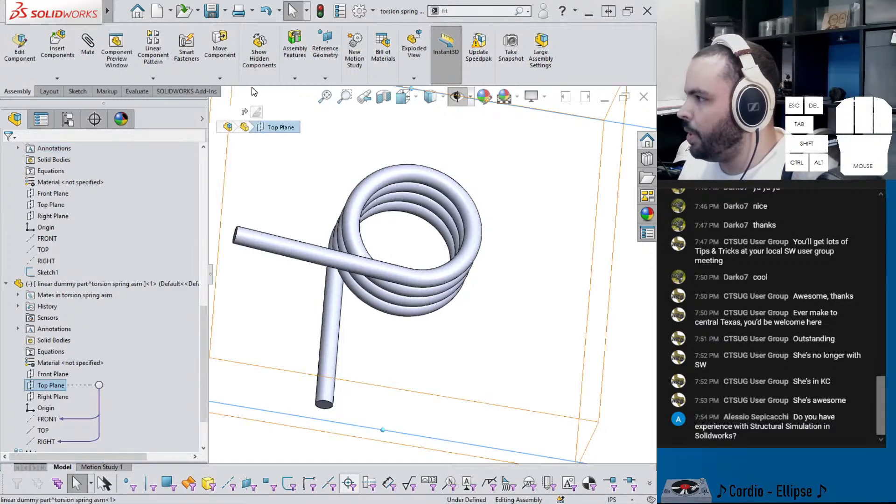
{"action": "left_click", "coordinate": [220, 49]}
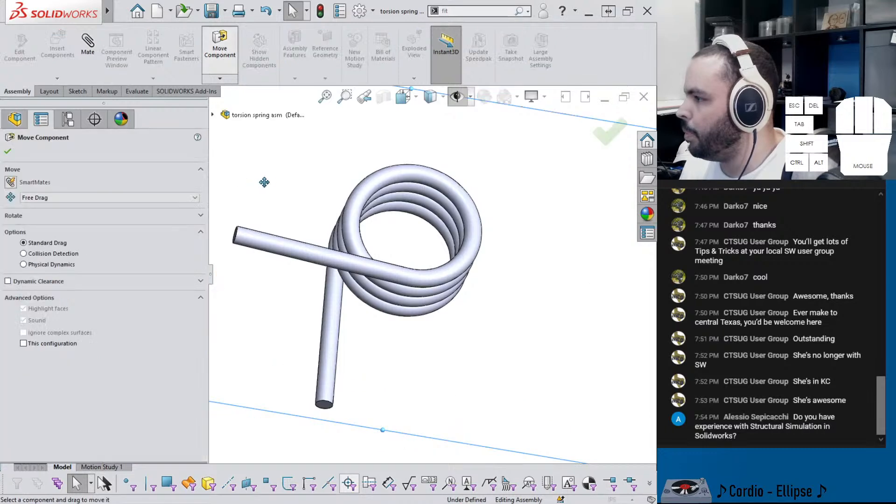
{"action": "left_click", "coordinate": [8, 152]}
- Add a coincident mate between the linear dummy part's Top Plane and the assembly's Top Plane
{"action": "scroll", "coordinate": [59, 415], "scroll_direction": "down", "scroll_amount": 2}
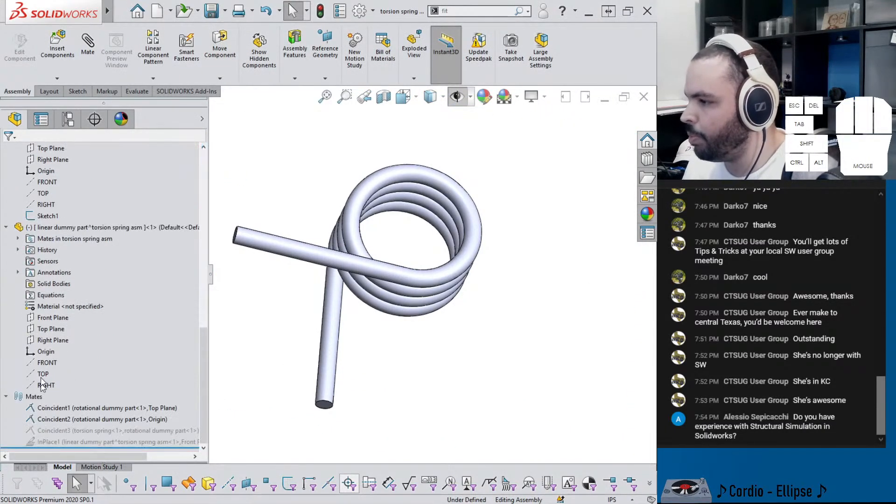
{"action": "left_click", "coordinate": [47, 350]}
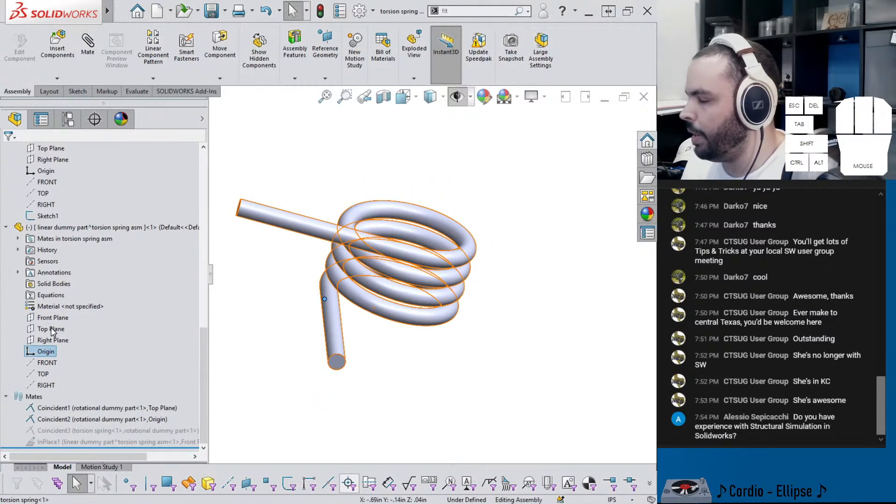
{"action": "left_click", "coordinate": [51, 329]}
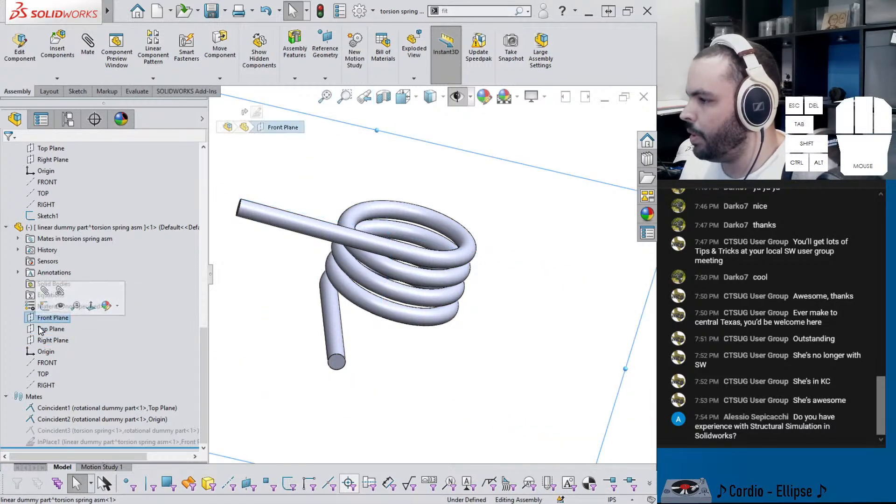
{"action": "scroll", "coordinate": [45, 280], "scroll_direction": "up", "scroll_amount": 7}
{"action": "scroll", "coordinate": [45, 229], "scroll_direction": "up", "scroll_amount": 6}
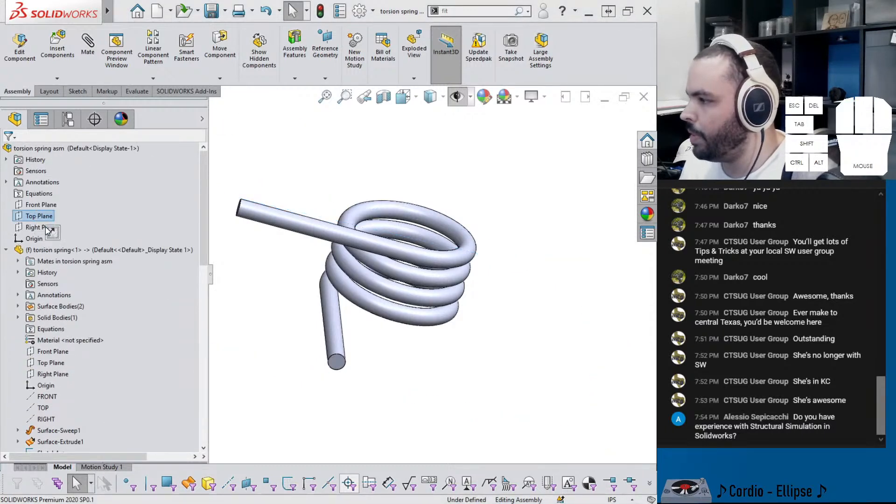
- Add a coincident mate between the linear dummy part's Front Plane and the assembly's Front Plane
{"action": "scroll", "coordinate": [61, 363], "scroll_direction": "down", "scroll_amount": 10}
{"action": "scroll", "coordinate": [63, 363], "scroll_direction": "down", "scroll_amount": 3}
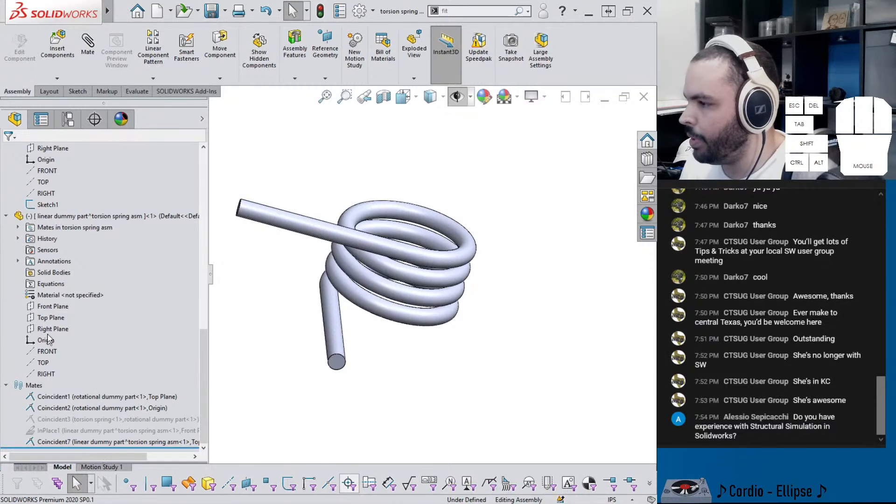
{"action": "left_click", "coordinate": [53, 306]}
{"action": "scroll", "coordinate": [52, 280], "scroll_direction": "up", "scroll_amount": 8}
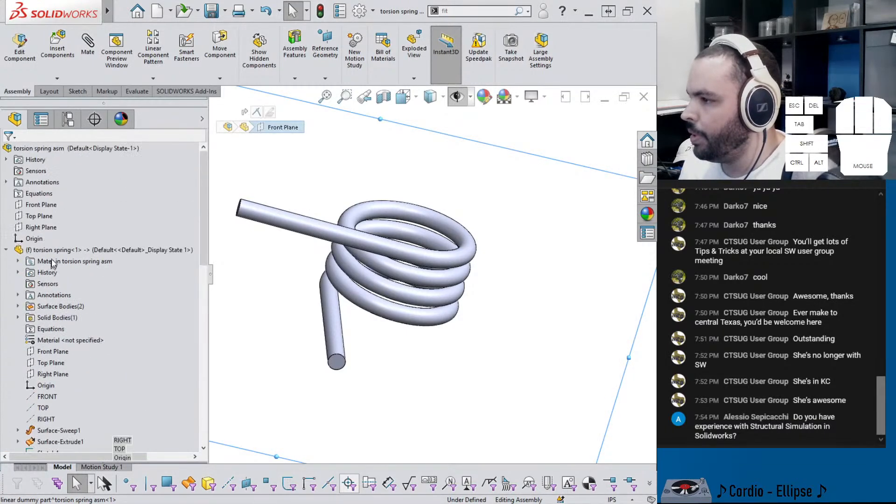
{"action": "left_click", "coordinate": [48, 205], "text": "ctrl"}
{"action": "left_click", "coordinate": [56, 210]}
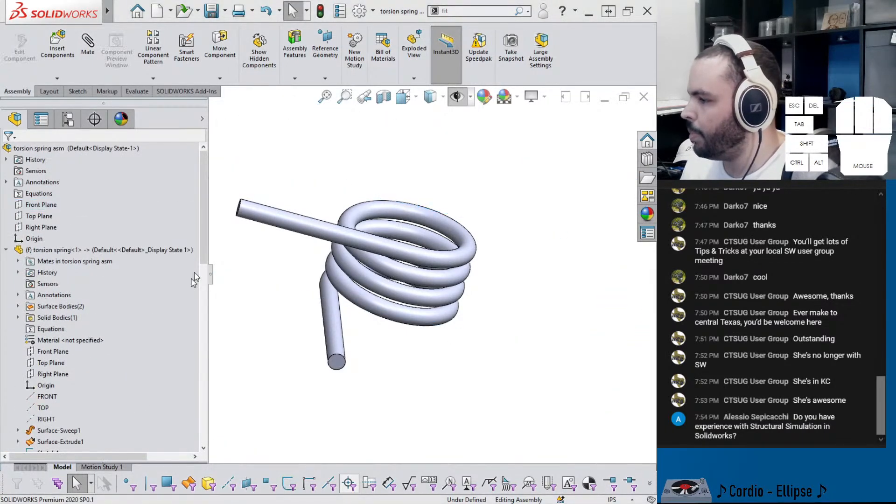
- Try to add a 17.5 mm distance mate between the rotational dummy part's Right Plane and the assembly's Right Plane
{"action": "scroll", "coordinate": [77, 338], "scroll_direction": "down", "scroll_amount": 2}
{"action": "scroll", "coordinate": [78, 338], "scroll_direction": "down", "scroll_amount": 7}
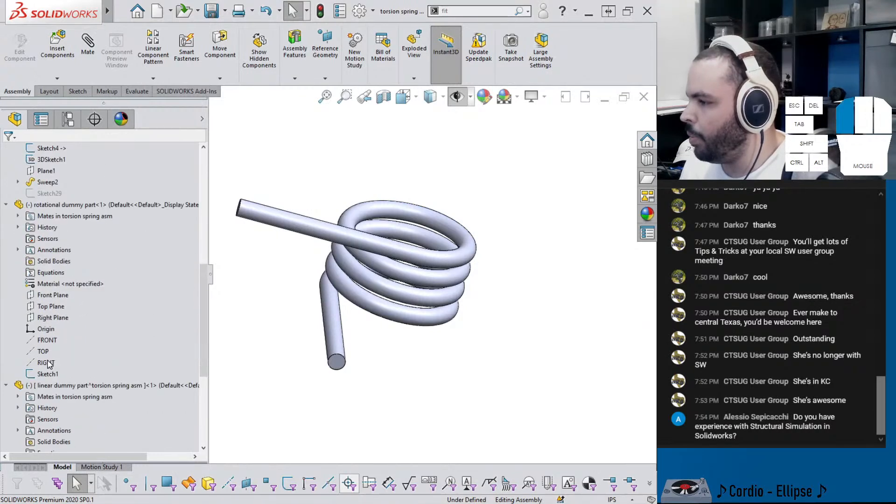
{"action": "left_click", "coordinate": [46, 362]}
{"action": "left_click", "coordinate": [53, 318]}
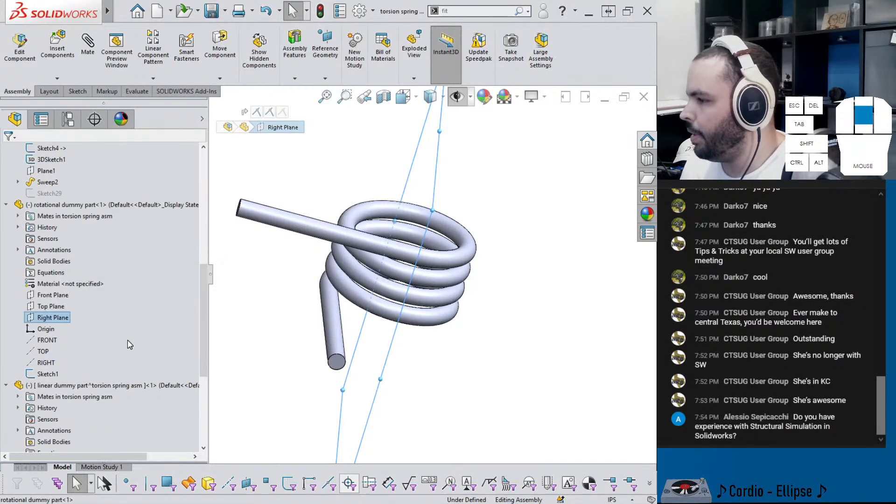
{"action": "scroll", "coordinate": [101, 341], "scroll_direction": "up", "scroll_amount": 3}
{"action": "scroll", "coordinate": [101, 336], "scroll_direction": "up", "scroll_amount": 6}
{"action": "left_click", "coordinate": [55, 228], "text": "ctrl"}
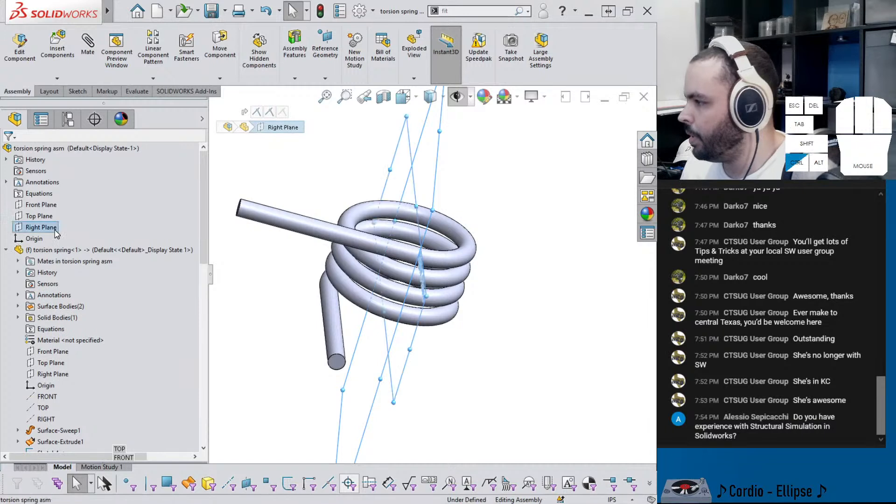
{"action": "left_click", "coordinate": [112, 235]}
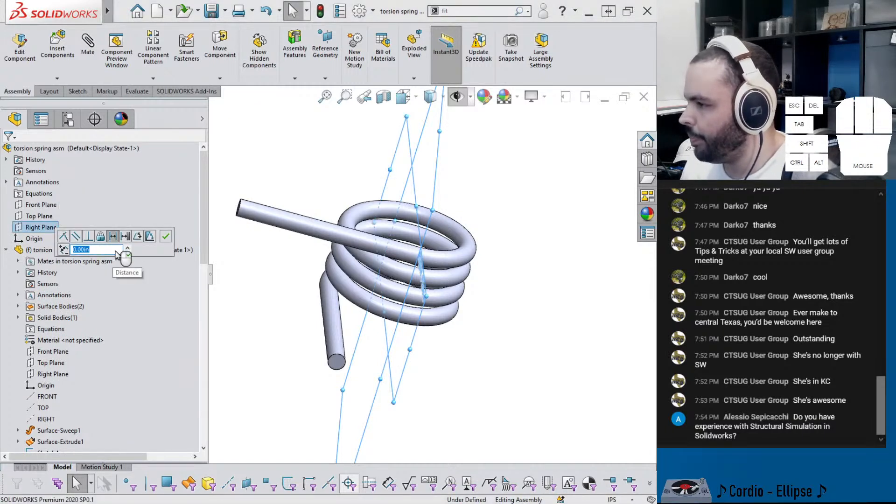
{"action": "type", "text": "17."}
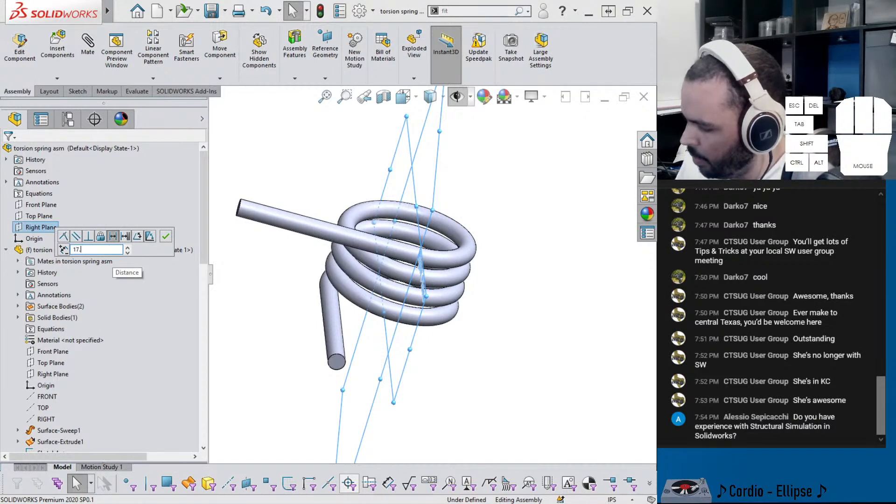
{"action": "type", "text": "5mm"}
{"action": "key", "text": "Return"}
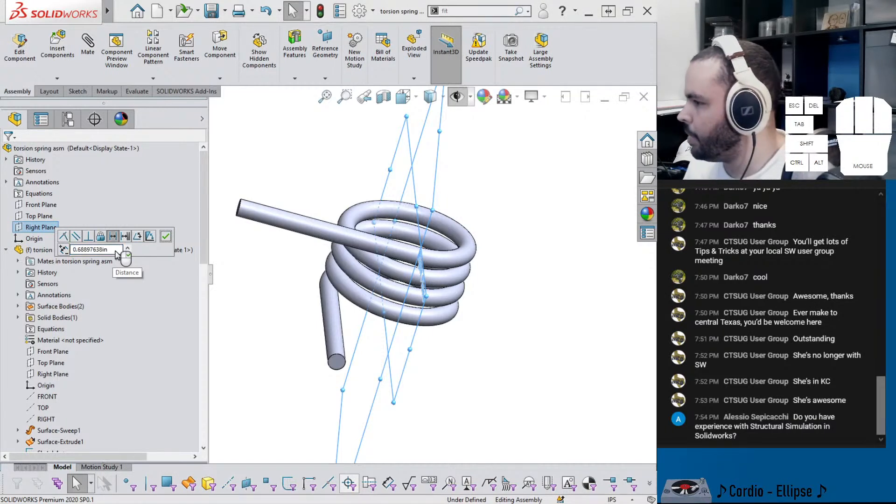
{"action": "left_click", "coordinate": [166, 236]}
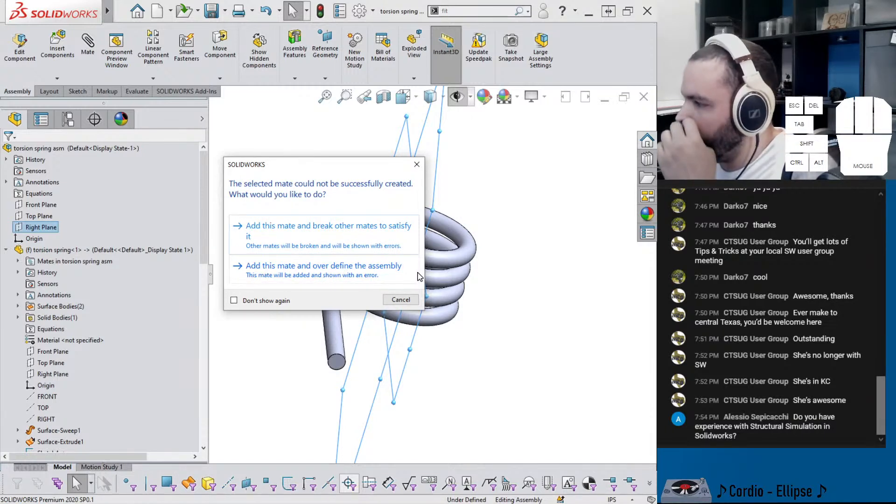
{"action": "left_click", "coordinate": [400, 300]}
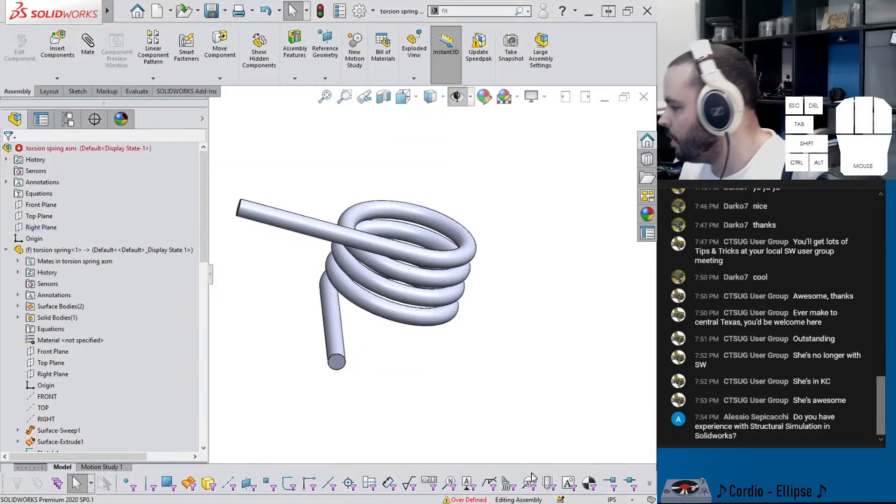
- Switch the assembly's unit system to MMGS and go to its mates in the feature tree
{"action": "left_click", "coordinate": [612, 499]}
{"action": "left_click", "coordinate": [574, 457]}
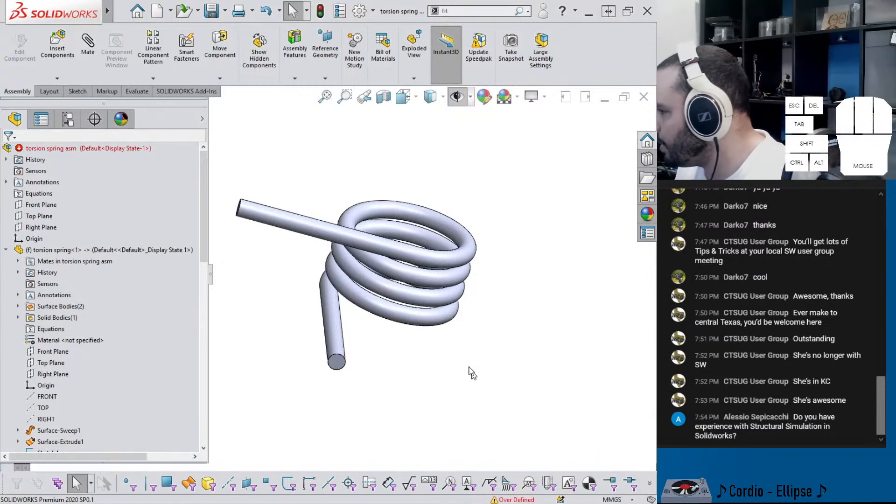
{"action": "scroll", "coordinate": [132, 382], "scroll_direction": "down", "scroll_amount": 15}
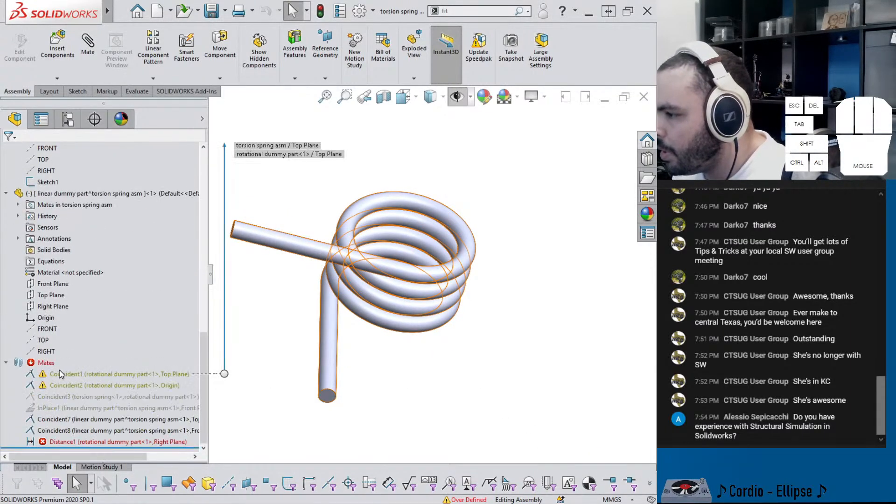
- Delete the distance mate between the rotational dummy part's Right Plane and the assembly's Right Plane
{"action": "scroll", "coordinate": [60, 345], "scroll_direction": "up", "scroll_amount": 1}
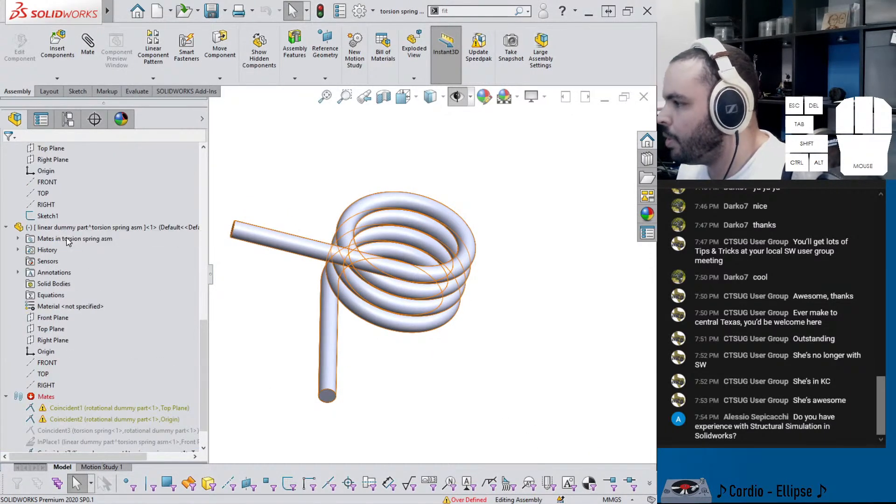
{"action": "right_click", "coordinate": [66, 228]}
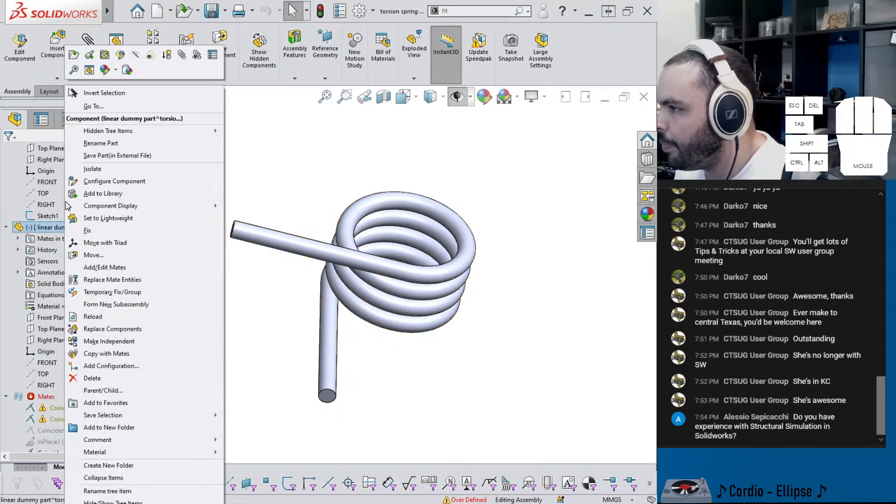
{"action": "left_click", "coordinate": [18, 240]}
{"action": "left_click", "coordinate": [59, 264]}
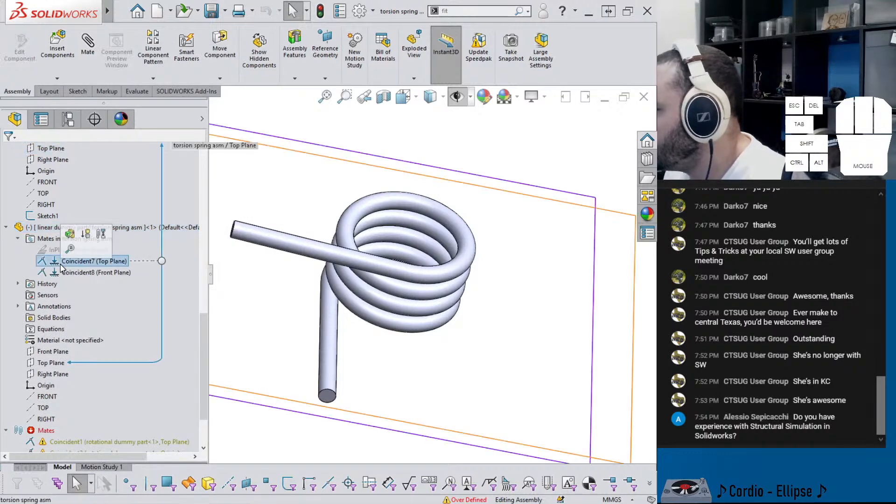
{"action": "scroll", "coordinate": [278, 275], "scroll_direction": "up", "scroll_amount": 4}
{"action": "scroll", "coordinate": [93, 364], "scroll_direction": "down", "scroll_amount": 2}
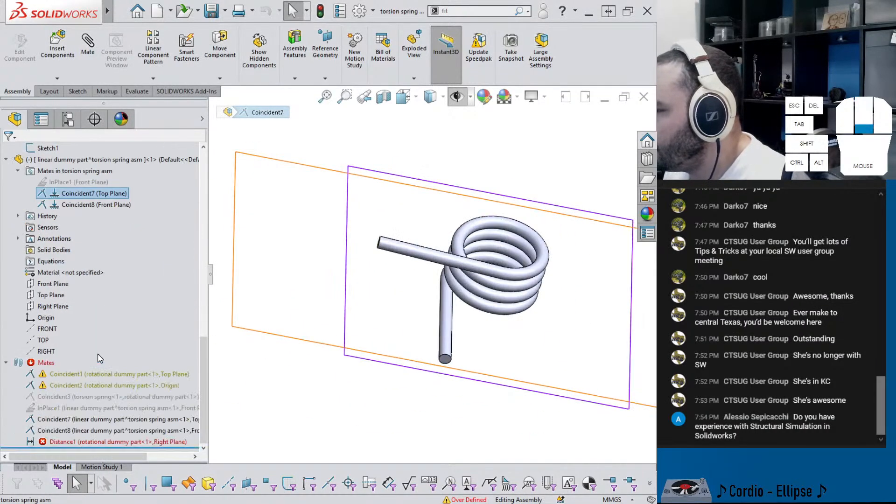
{"action": "left_click", "coordinate": [88, 442]}
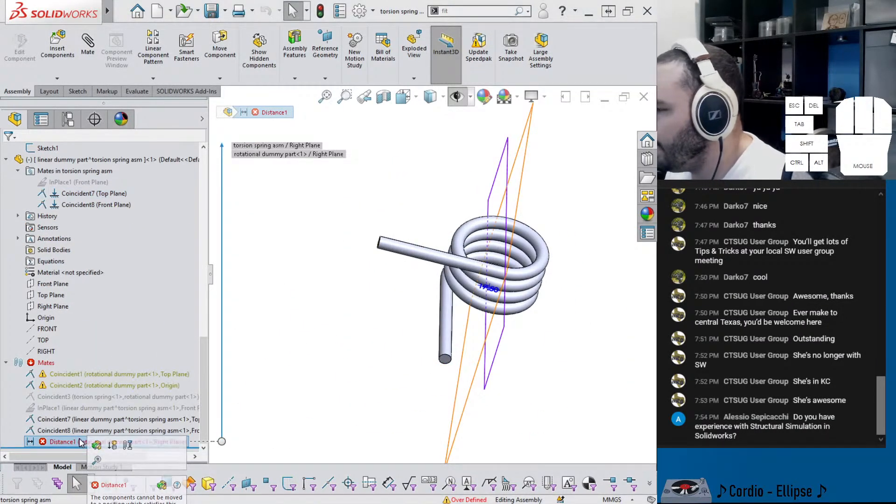
{"action": "left_click", "coordinate": [80, 440]}
{"action": "key", "text": "Delete"}
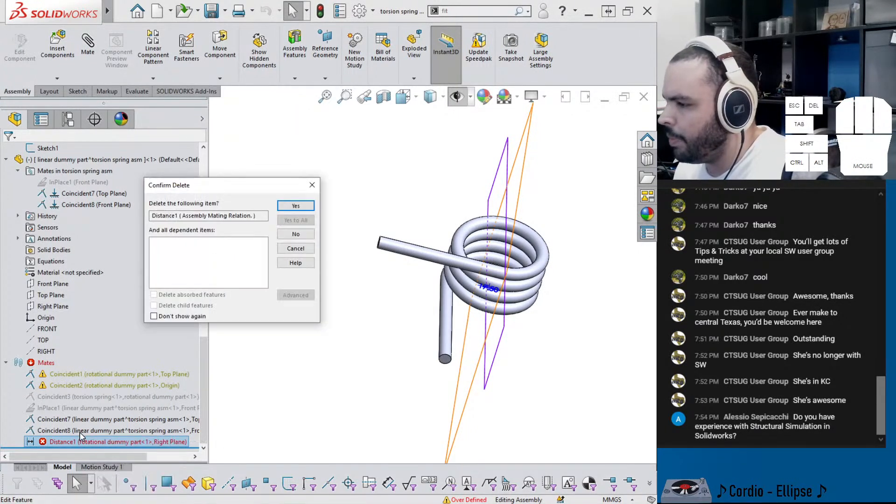
{"action": "key", "text": "Return"}
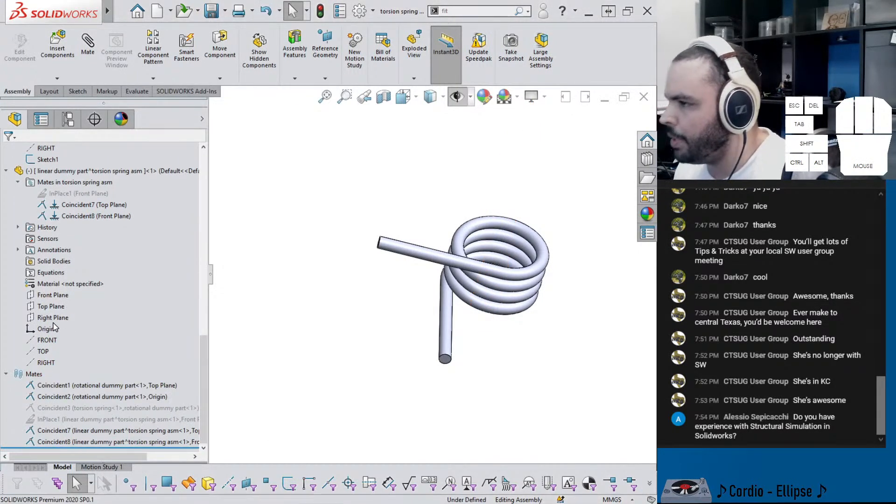
- Add a 17.5 mm distance mate between the linear dummy part's Right Plane and the assembly's Right Plane
{"action": "left_click", "coordinate": [52, 318]}
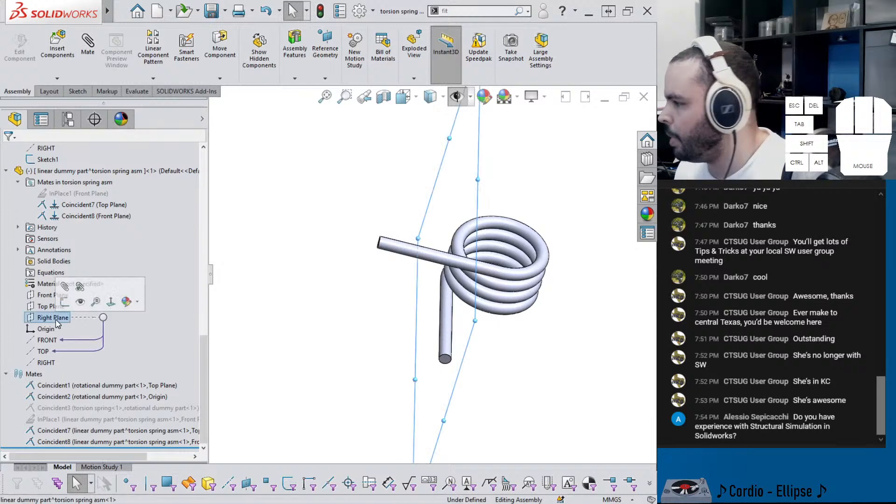
{"action": "left_click", "coordinate": [41, 227], "text": "ctrl"}
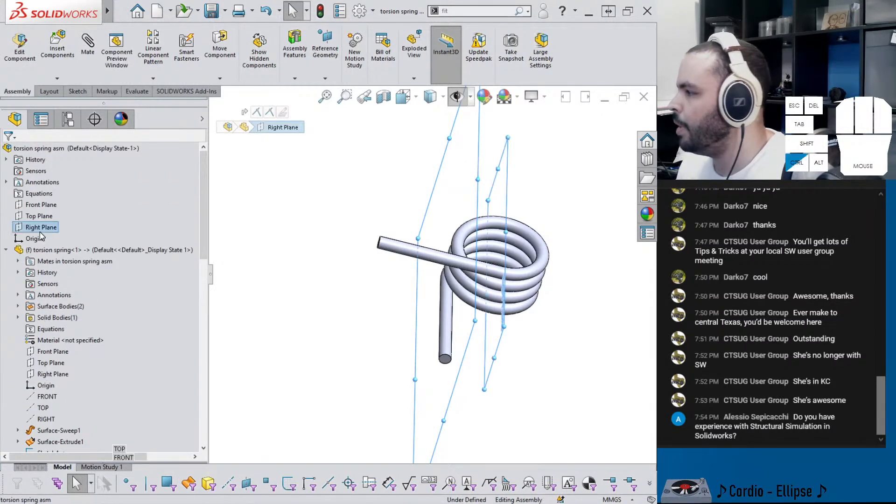
{"action": "left_click", "coordinate": [98, 238]}
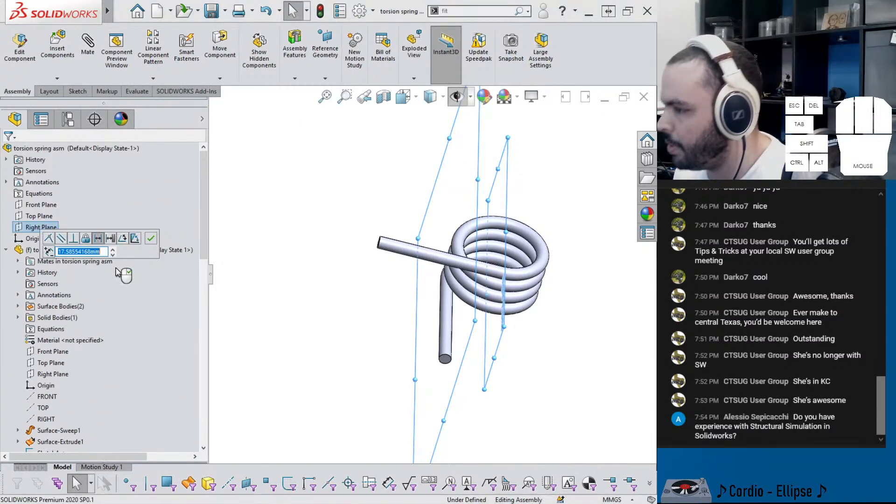
{"action": "type", "text": "17.5"}
{"action": "key", "text": "Return"}
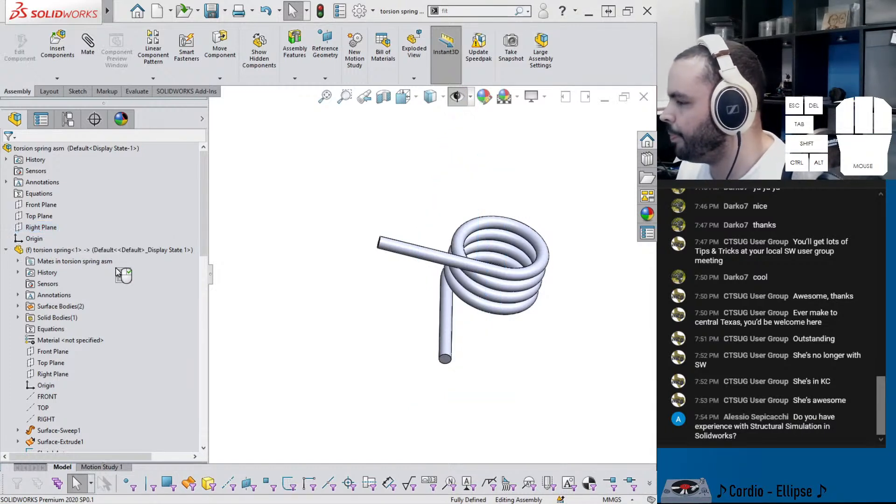
- Turn on the display of hidden item types and show the linear dummy part's Right Plane
{"action": "scroll", "coordinate": [116, 369], "scroll_direction": "down", "scroll_amount": 10}
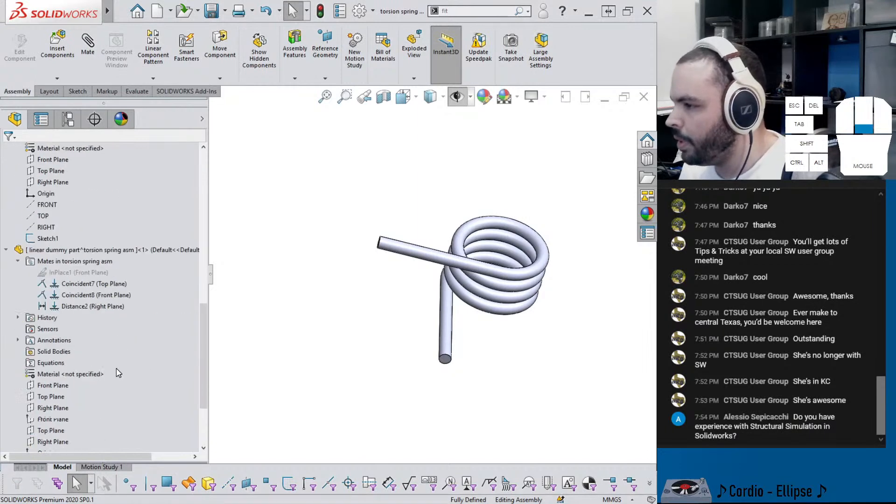
{"action": "scroll", "coordinate": [118, 373], "scroll_direction": "down", "scroll_amount": 1}
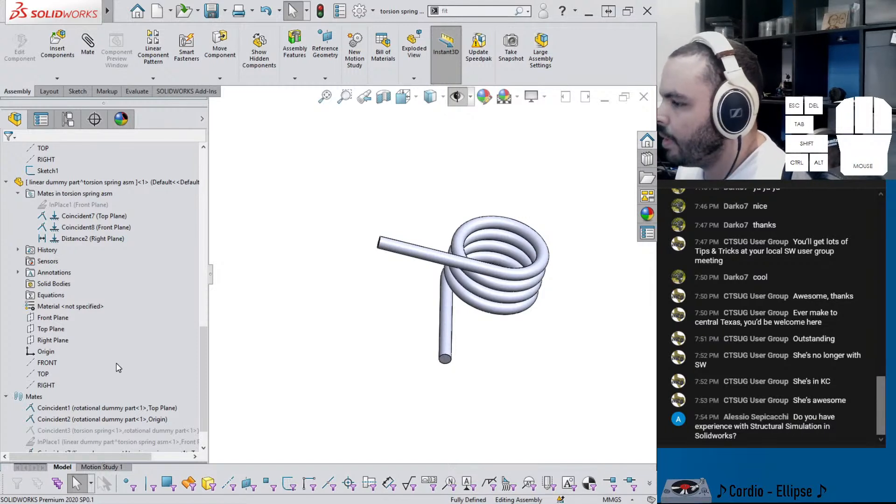
{"action": "scroll", "coordinate": [519, 277], "scroll_direction": "down", "scroll_amount": 2}
{"action": "scroll", "coordinate": [502, 271], "scroll_direction": "up", "scroll_amount": 4}
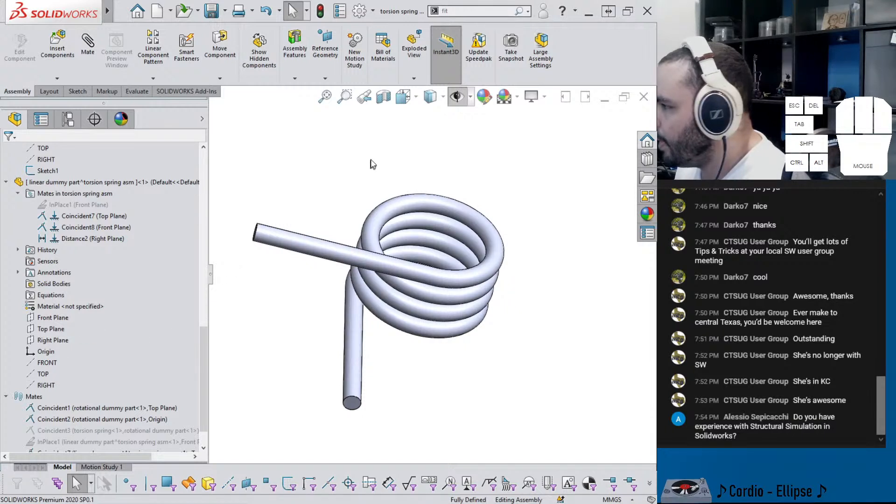
{"action": "left_click", "coordinate": [457, 97]}
{"action": "left_click", "coordinate": [470, 96]}
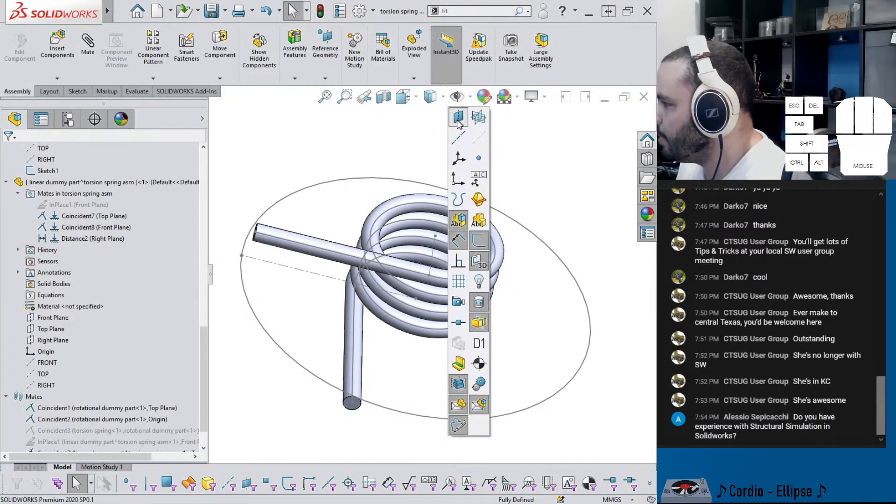
{"action": "left_click", "coordinate": [49, 341]}
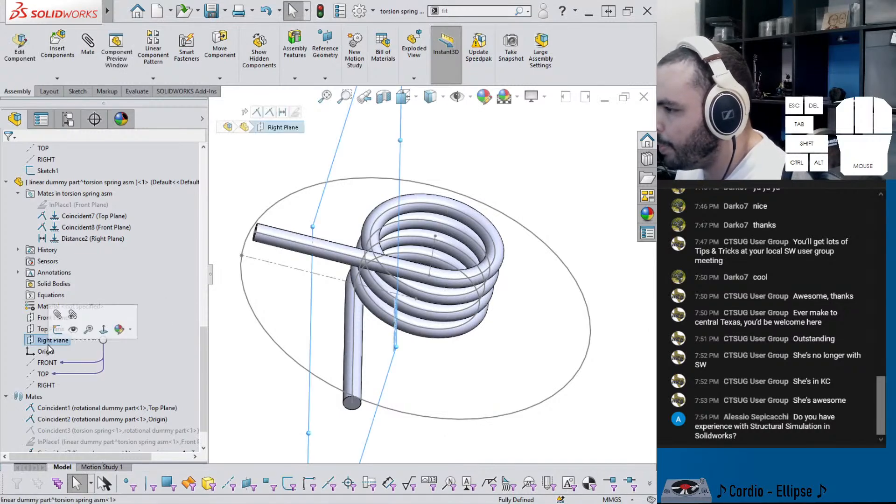
{"action": "left_click", "coordinate": [72, 330]}
{"action": "left_click", "coordinate": [247, 395]}
{"action": "scroll", "coordinate": [322, 320], "scroll_direction": "up", "scroll_amount": 3}
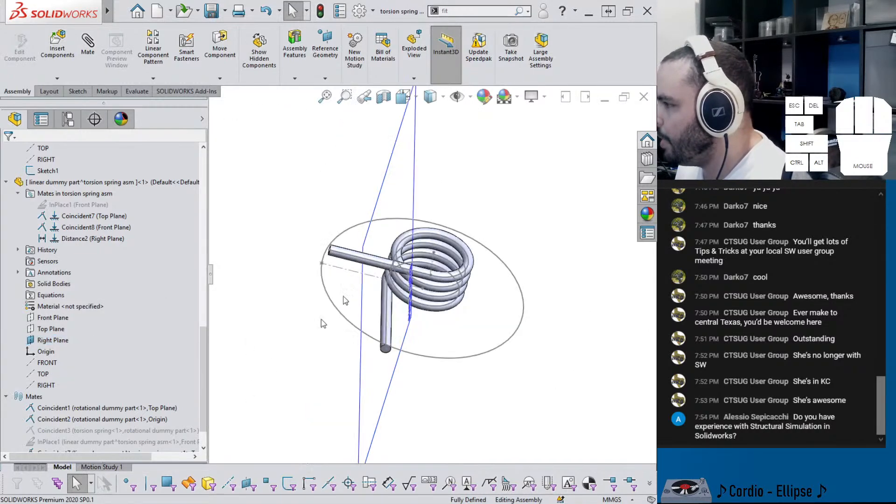
{"action": "mouse_move", "coordinate": [345, 301]}
{"action": "middle_mouse_down"}
{"action": "mouse_move", "coordinate": [373, 280]}
{"action": "mouse_move", "coordinate": [421, 207]}
{"action": "middle_mouse_up"}
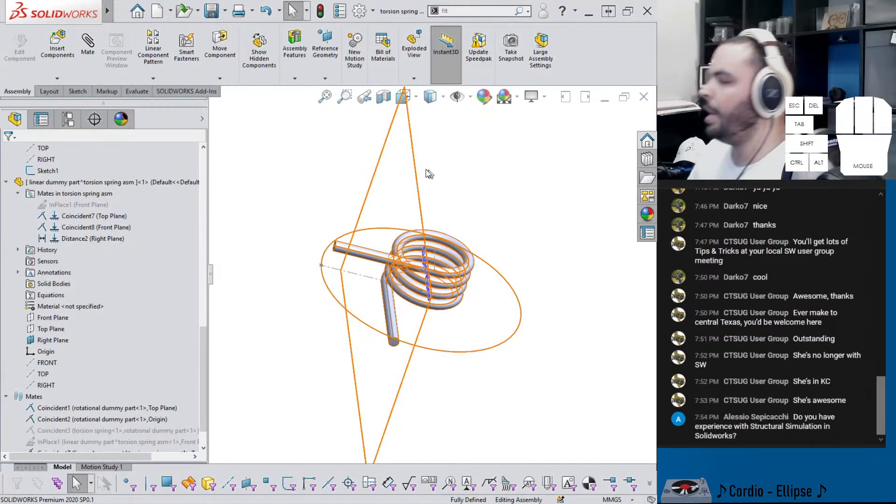
- Edit the torsion spring in the context of the assembly and open Sketch3 under Surface-Extrude1 for editing
{"action": "scroll", "coordinate": [173, 295], "scroll_direction": "up", "scroll_amount": 10}
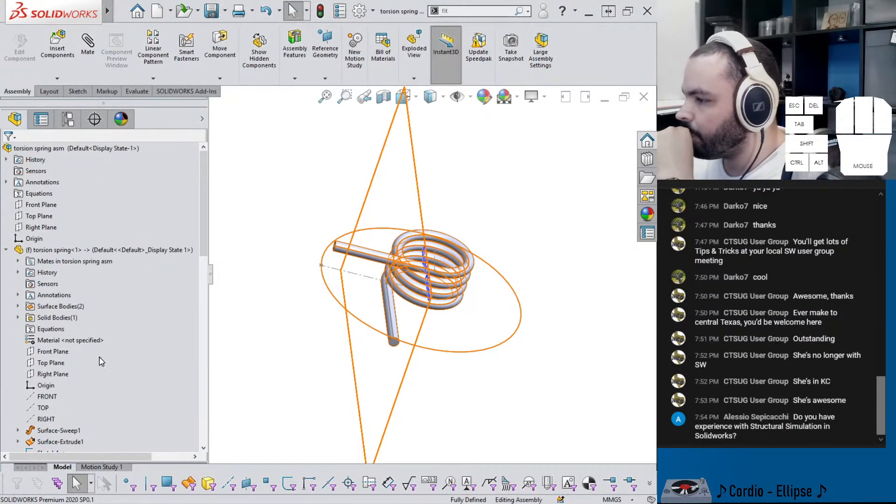
{"action": "scroll", "coordinate": [100, 362], "scroll_direction": "down", "scroll_amount": 1}
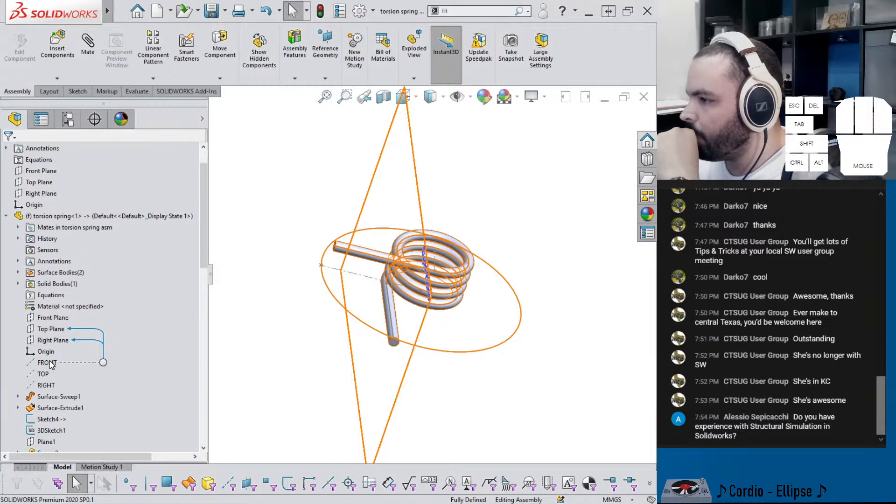
{"action": "left_click", "coordinate": [54, 215]}
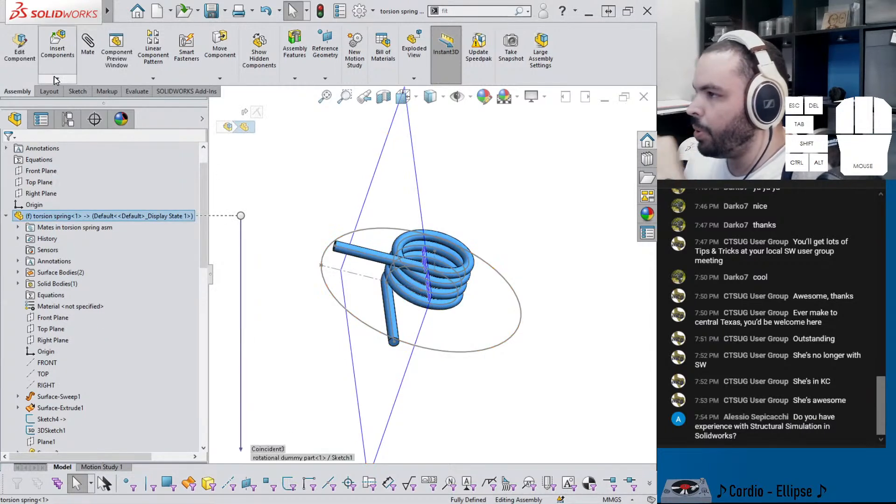
{"action": "left_click", "coordinate": [19, 46]}
{"action": "scroll", "coordinate": [86, 343], "scroll_direction": "down", "scroll_amount": 5}
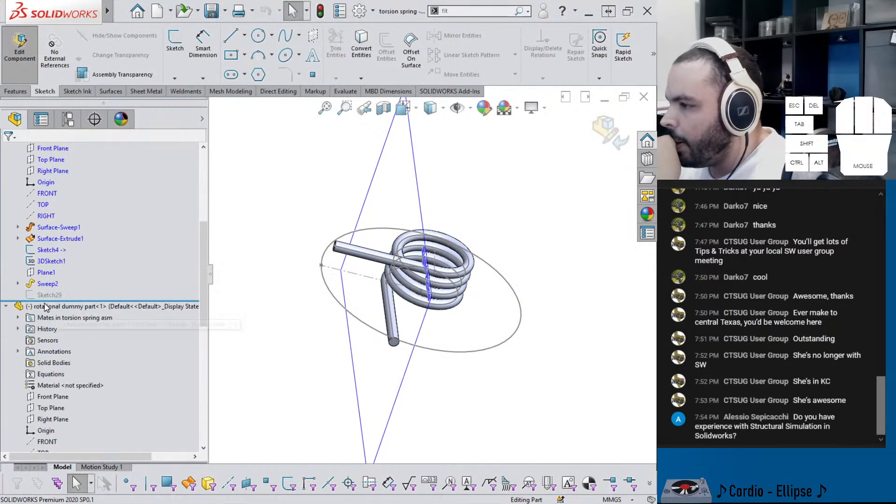
{"action": "left_click", "coordinate": [17, 238]}
{"action": "left_click", "coordinate": [59, 250]}
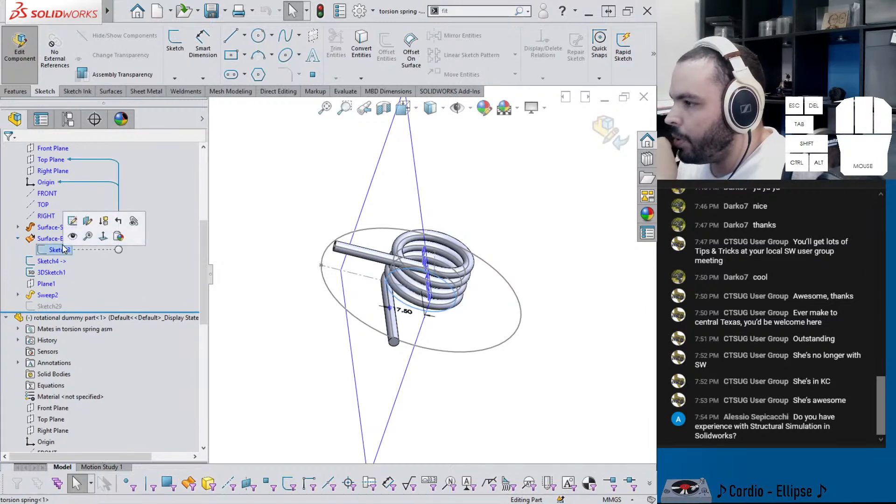
{"action": "left_click", "coordinate": [70, 224]}
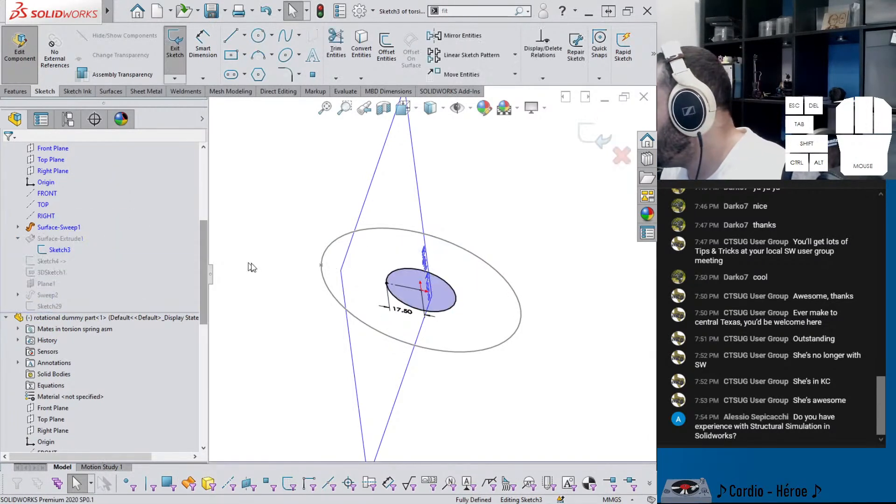
- Make the 17.50 mm circle dimension in Sketch3 a driven dimension
{"action": "mouse_move", "coordinate": [366, 280]}
{"action": "middle_mouse_down"}
{"action": "mouse_move", "coordinate": [347, 309]}
{"action": "mouse_move", "coordinate": [353, 301]}
{"action": "middle_mouse_up"}
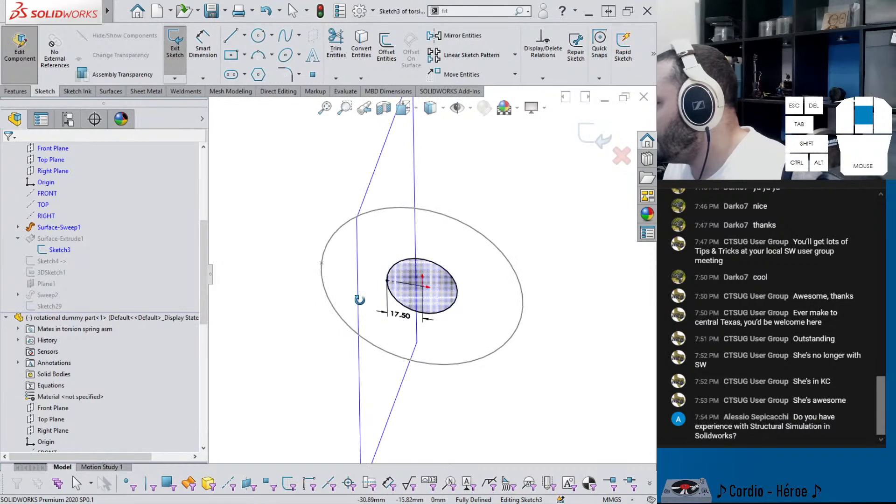
{"action": "right_click", "coordinate": [404, 318]}
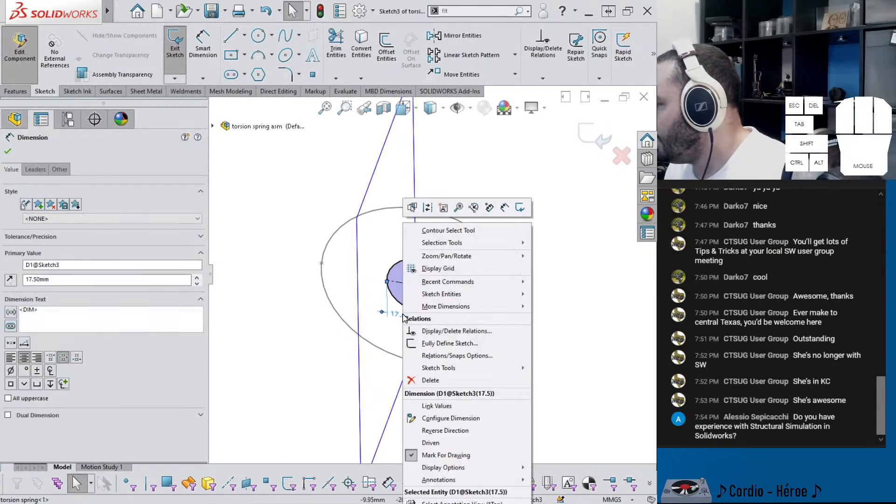
{"action": "left_click", "coordinate": [431, 443]}
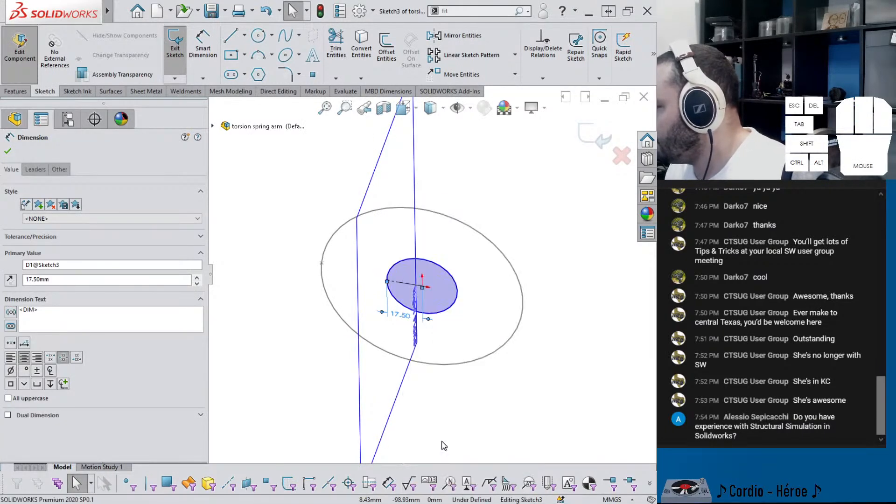
- Make the radius line's endpoint on the circle coincident with the linear dummy part's Right Plane, and return to the assembly
{"action": "left_click", "coordinate": [387, 283]}
{"action": "left_click", "coordinate": [418, 176], "text": "ctrl"}
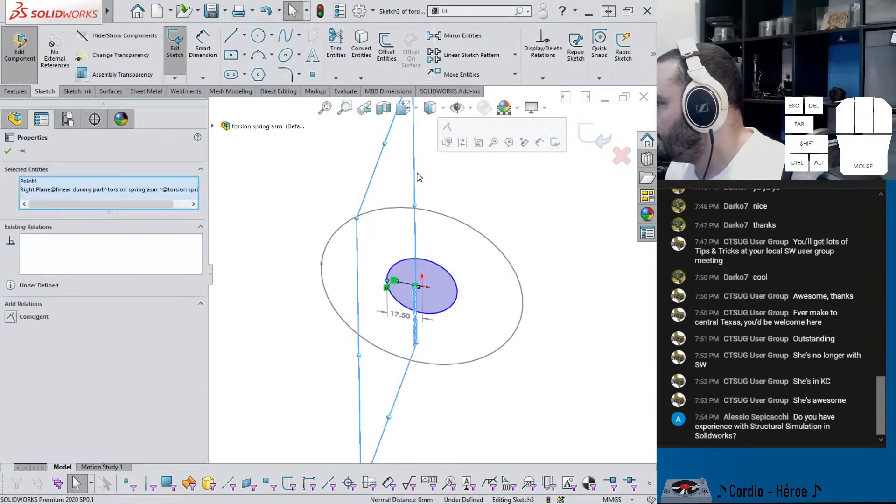
{"action": "left_click", "coordinate": [448, 131]}
{"action": "left_click", "coordinate": [513, 195]}
{"action": "left_click", "coordinate": [582, 135]}
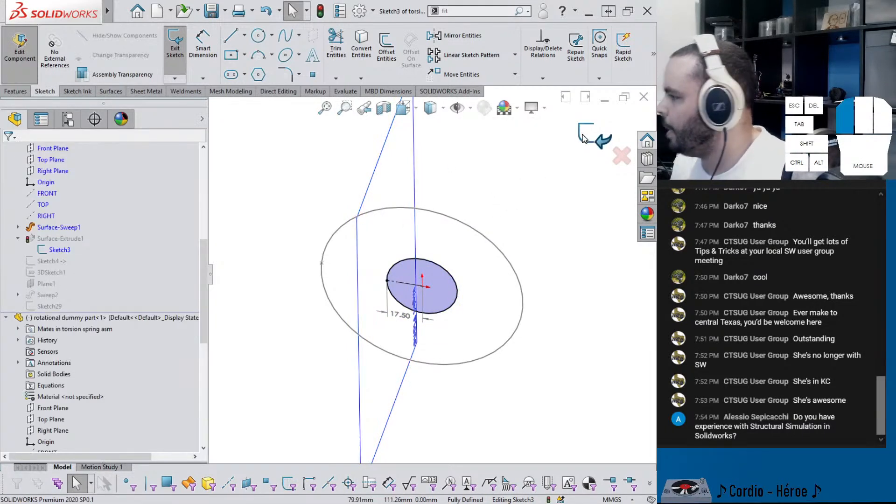
{"action": "left_click", "coordinate": [606, 144]}
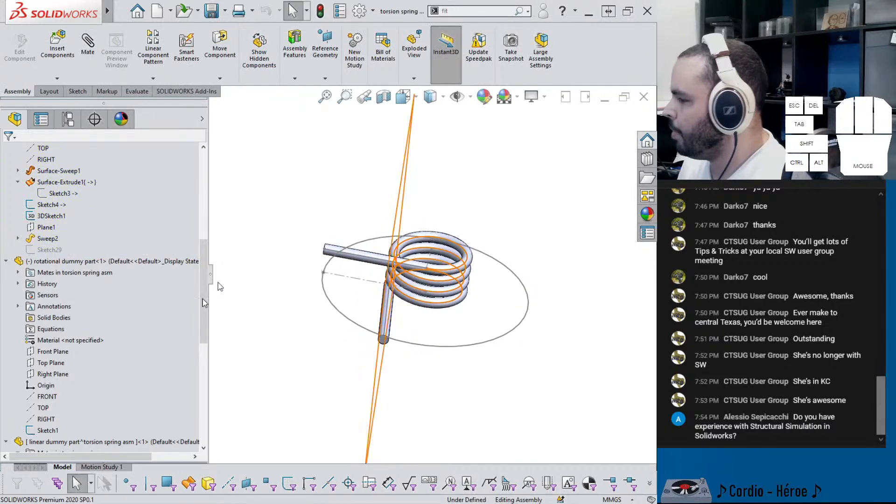
- Suppress the distance mate on the linear dummy part's Right Plane
{"action": "scroll", "coordinate": [158, 350], "scroll_direction": "down", "scroll_amount": 9}
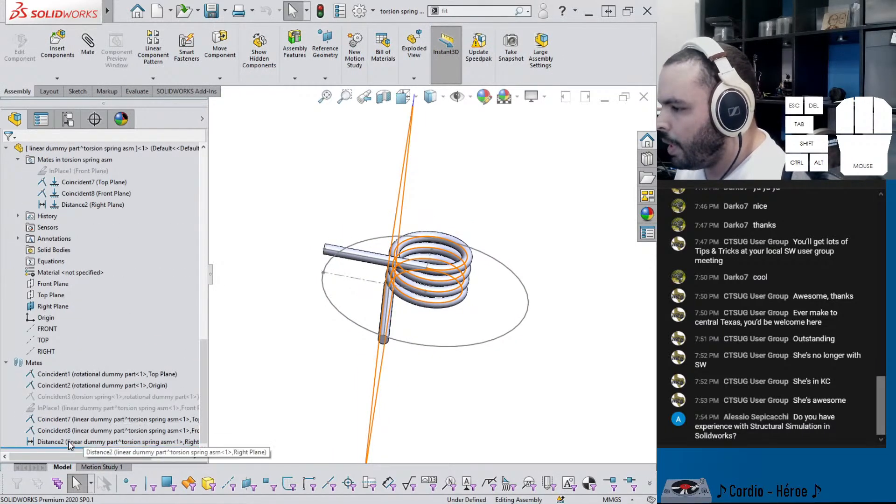
{"action": "left_click", "coordinate": [70, 445]}
{"action": "left_click", "coordinate": [96, 418]}
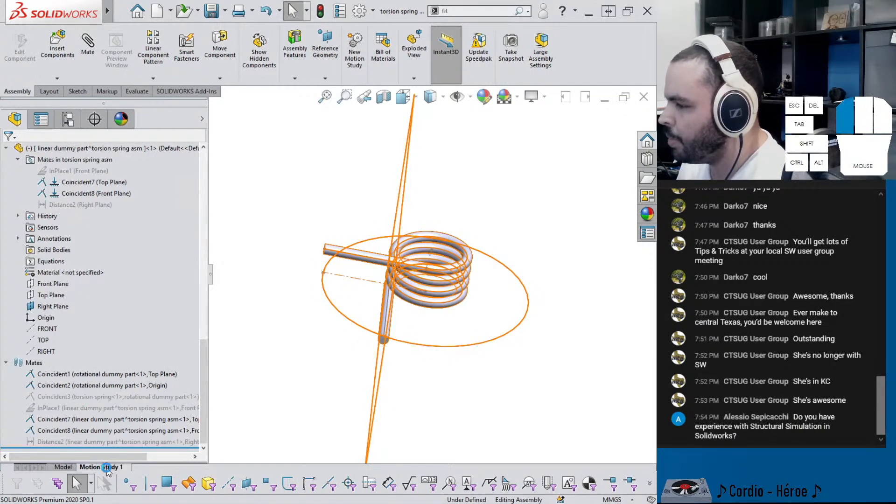
- Calculate Motion Study 1 of the torsion spring assembly
{"action": "left_click", "coordinate": [106, 468]}
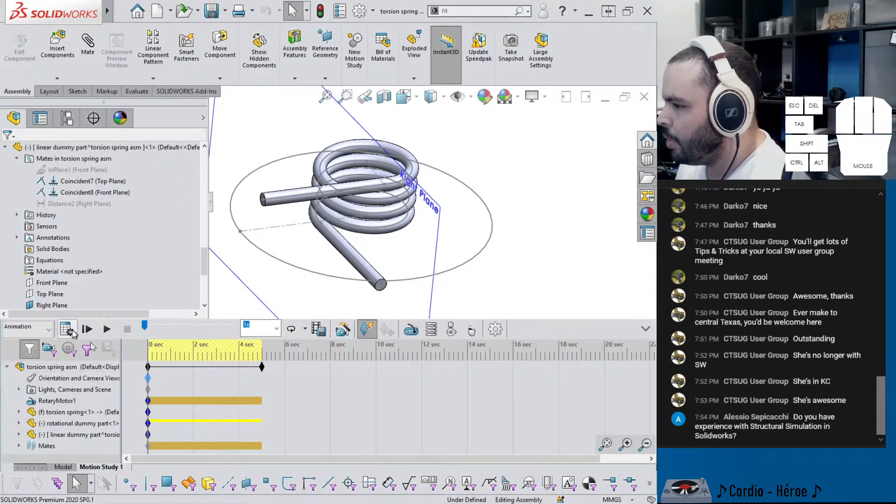
{"action": "left_click", "coordinate": [71, 330]}
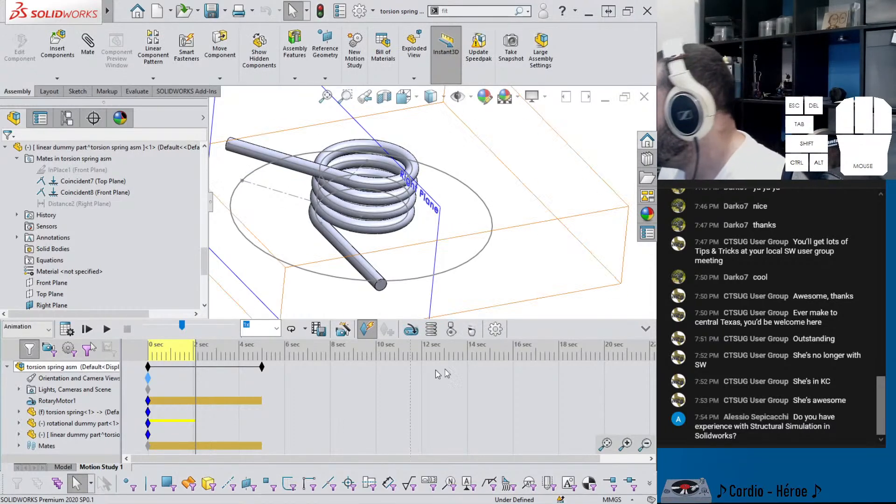
- Set Motion Study 1 to 12 frames per second and return the timeline to 0 seconds
{"action": "left_click", "coordinate": [495, 329]}
{"action": "double_click", "coordinate": [14, 190]}
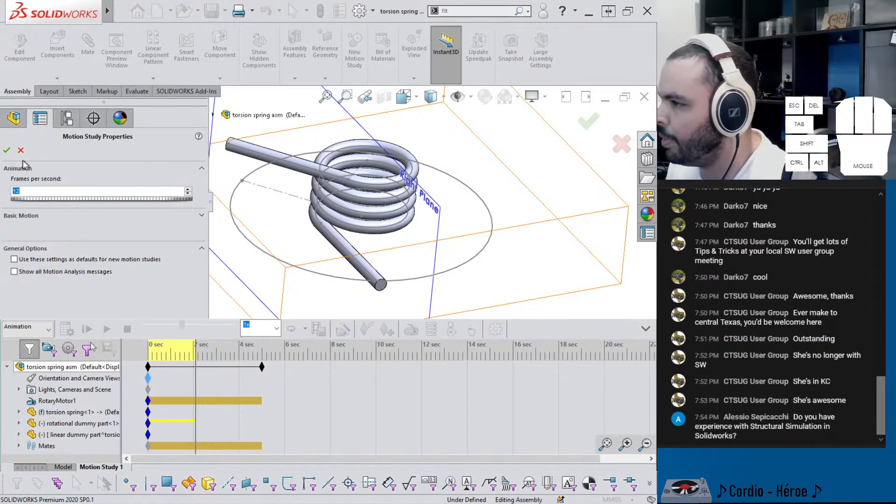
{"action": "left_click", "coordinate": [6, 149]}
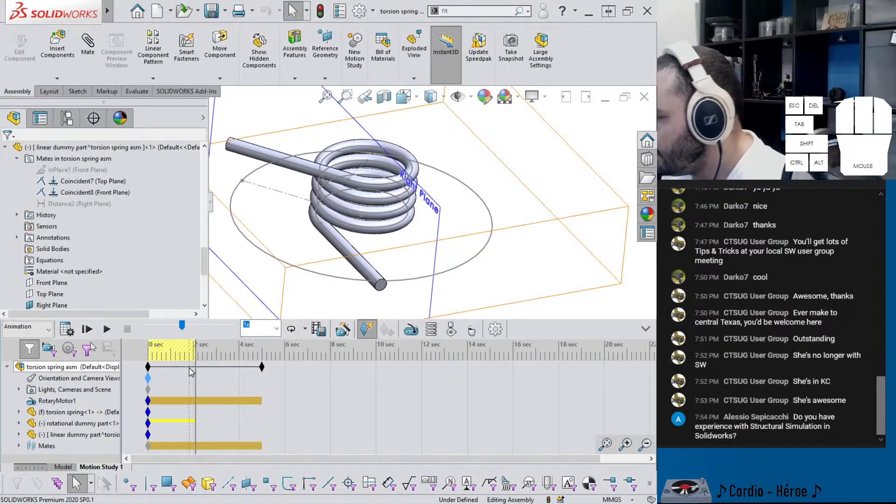
{"action": "left_click_drag", "start_coordinate": [197, 364], "coordinate": [148, 363]}
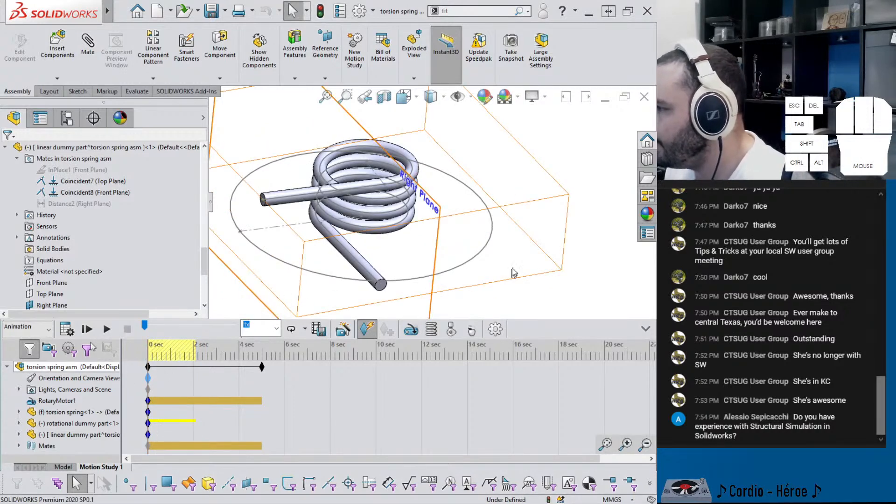
- Start a linear motor on the linear dummy part, using its RIGHT axis as the location and direction, and reverse the direction
{"action": "scroll", "coordinate": [538, 272], "scroll_direction": "up", "scroll_amount": 2}
{"action": "scroll", "coordinate": [521, 271], "scroll_direction": "down", "scroll_amount": 7}
{"action": "middle_click_drag", "start_coordinate": [345, 256], "coordinate": [312, 249]}
{"action": "left_click", "coordinate": [411, 330]}
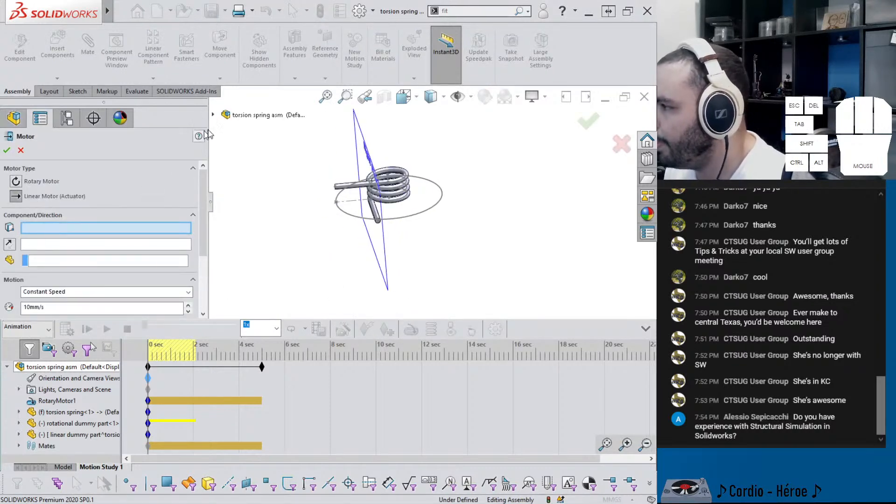
{"action": "left_click", "coordinate": [213, 115]}
{"action": "scroll", "coordinate": [279, 243], "scroll_direction": "down", "scroll_amount": 6}
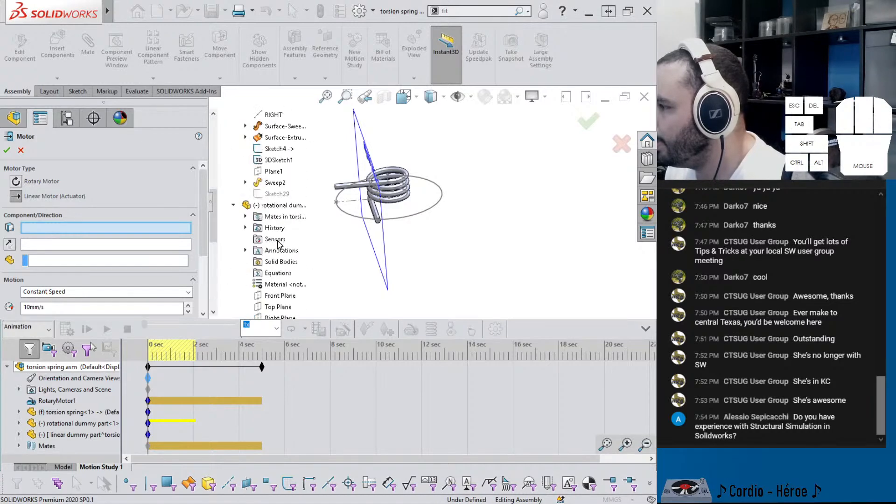
{"action": "scroll", "coordinate": [278, 243], "scroll_direction": "down", "scroll_amount": 3}
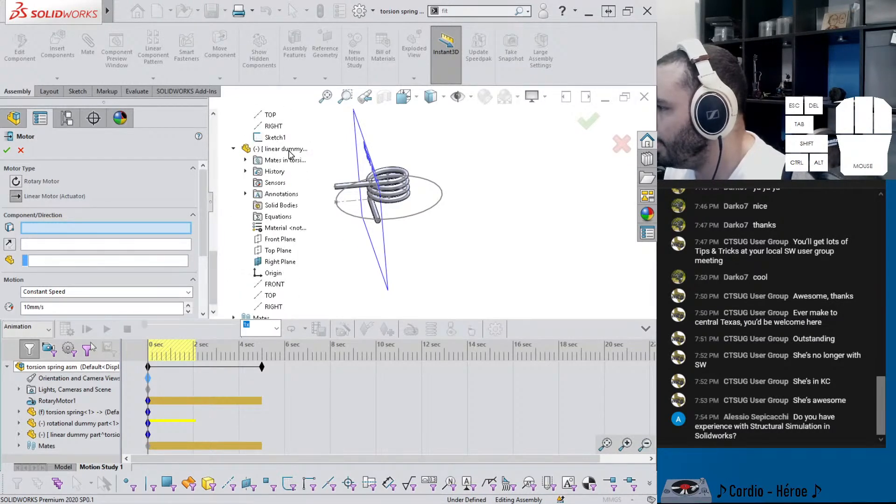
{"action": "scroll", "coordinate": [287, 163], "scroll_direction": "down", "scroll_amount": 1}
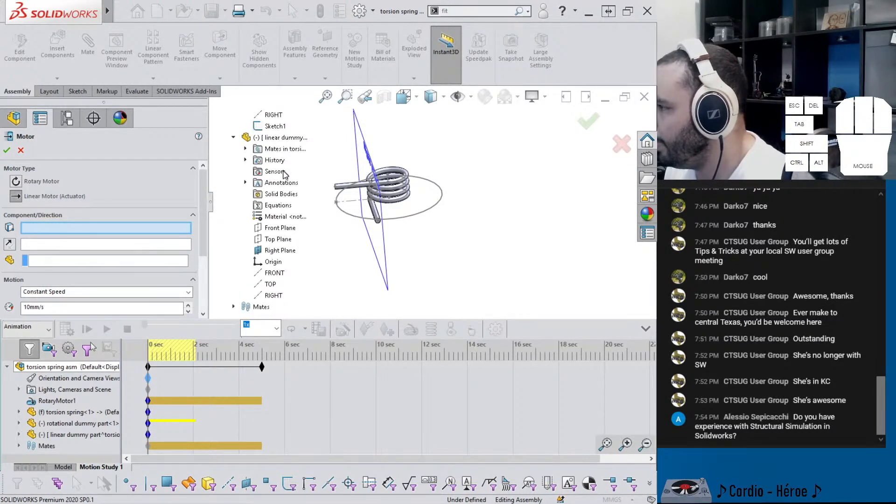
{"action": "left_click", "coordinate": [274, 296]}
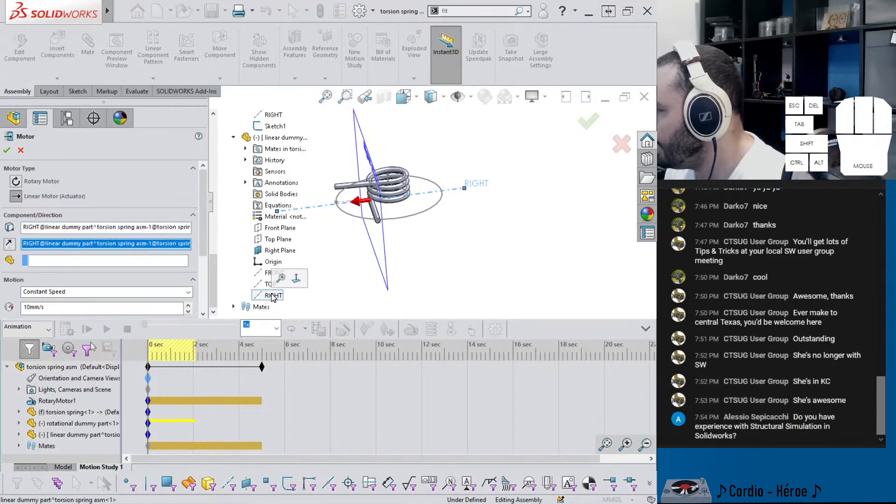
{"action": "left_click", "coordinate": [14, 249]}
- Make the linear motor oscillate with a 2.50 mm displacement at 0.2 Hz and create it
{"action": "scroll", "coordinate": [205, 267], "scroll_direction": "down", "scroll_amount": 1}
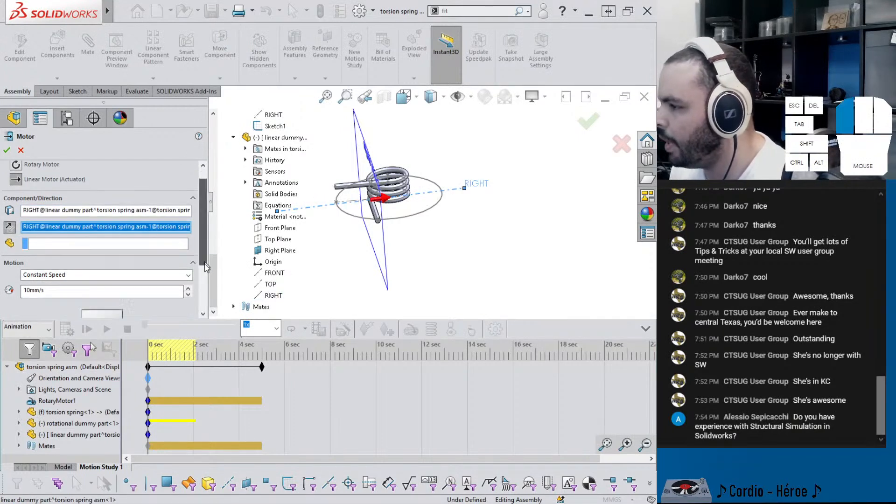
{"action": "scroll", "coordinate": [205, 267], "scroll_direction": "down", "scroll_amount": 1}
{"action": "left_click", "coordinate": [103, 252]}
{"action": "left_click", "coordinate": [48, 278]}
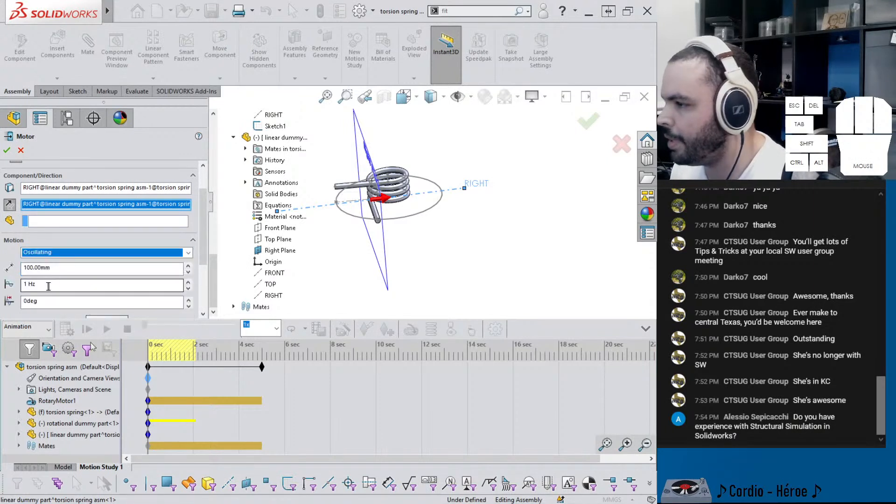
{"action": "key", "text": "Tab"}
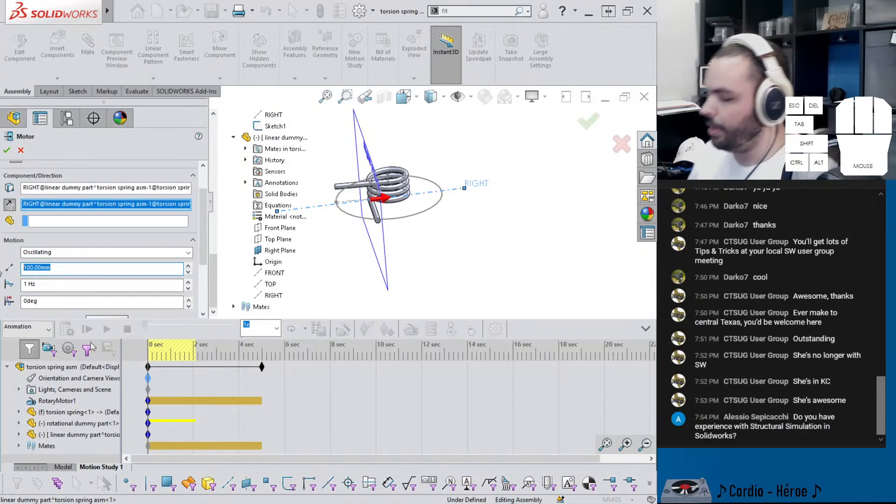
{"action": "type", "text": "2.5"}
{"action": "key", "text": "Tab"}
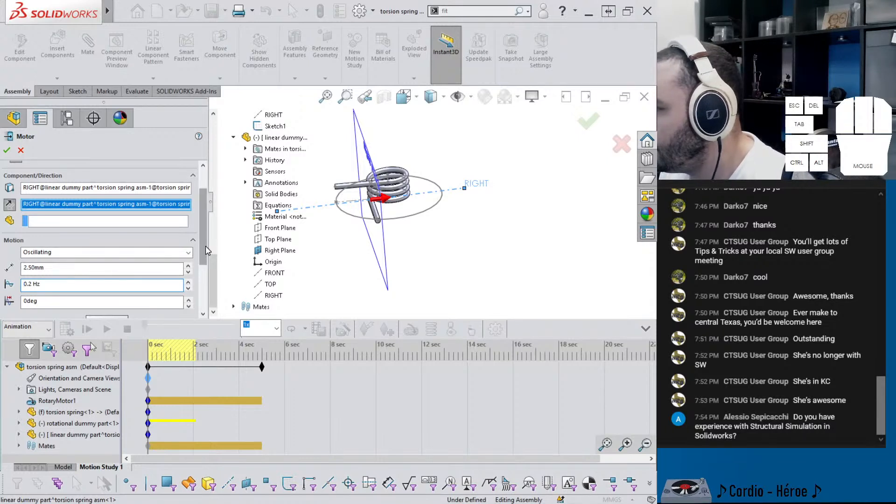
{"action": "scroll", "coordinate": [93, 257], "scroll_direction": "down", "scroll_amount": 2}
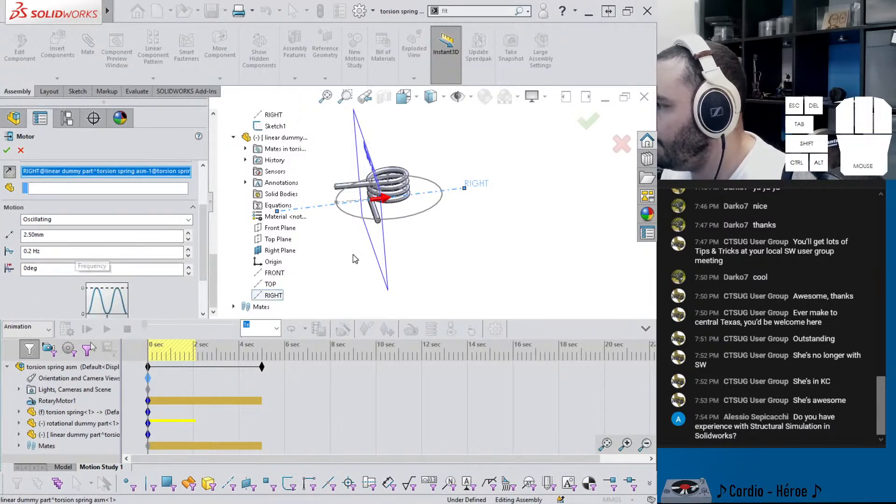
{"action": "left_click", "coordinate": [6, 150]}
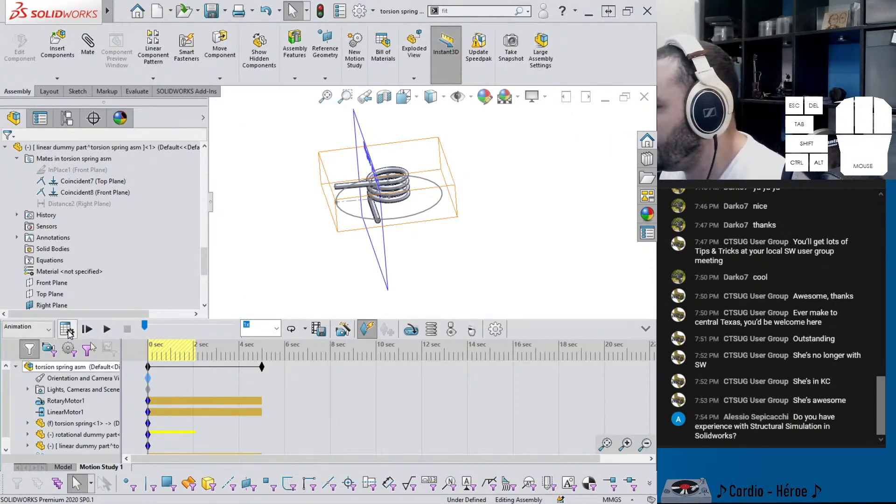
- Calculate the motion study with both motors, stop its playback and return the timeline to 0 seconds
{"action": "left_click", "coordinate": [67, 329]}
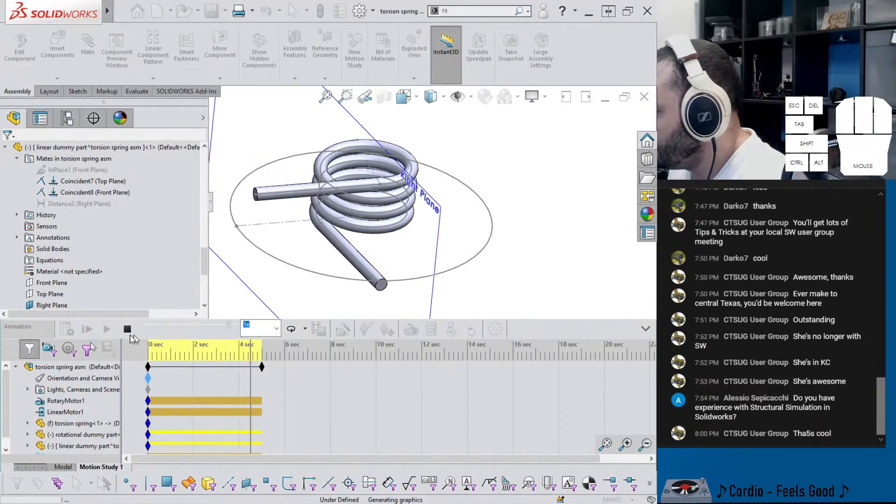
{"action": "left_click", "coordinate": [167, 347]}
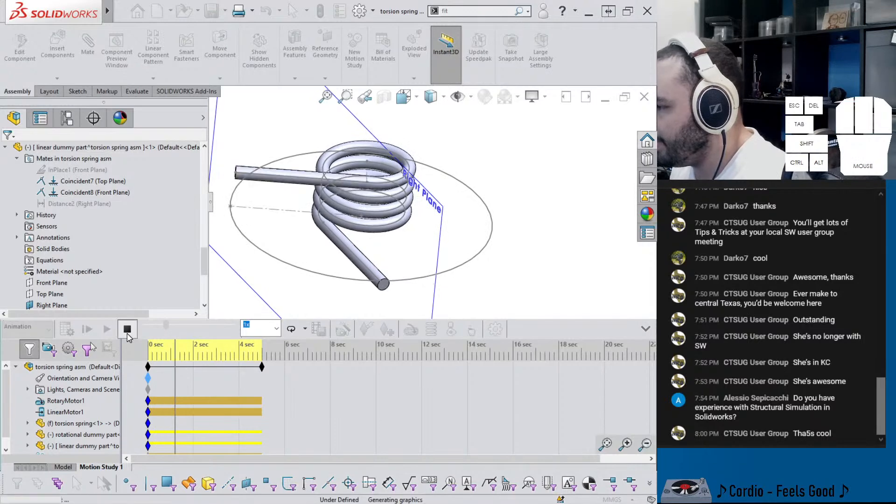
{"action": "left_click_drag", "start_coordinate": [175, 353], "coordinate": [149, 353]}
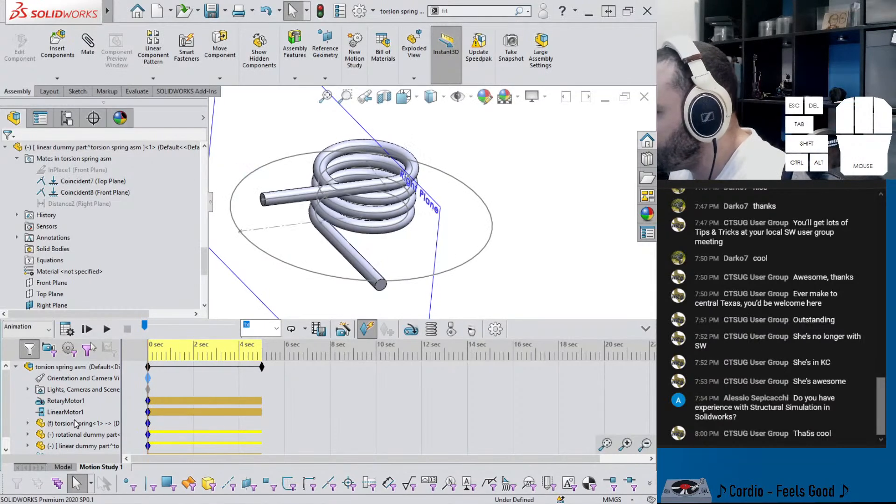
- Set the linear motor's oscillation displacement to 1.00 mm and recalculate the motion study
{"action": "right_click", "coordinate": [53, 413]}
{"action": "left_click", "coordinate": [83, 293]}
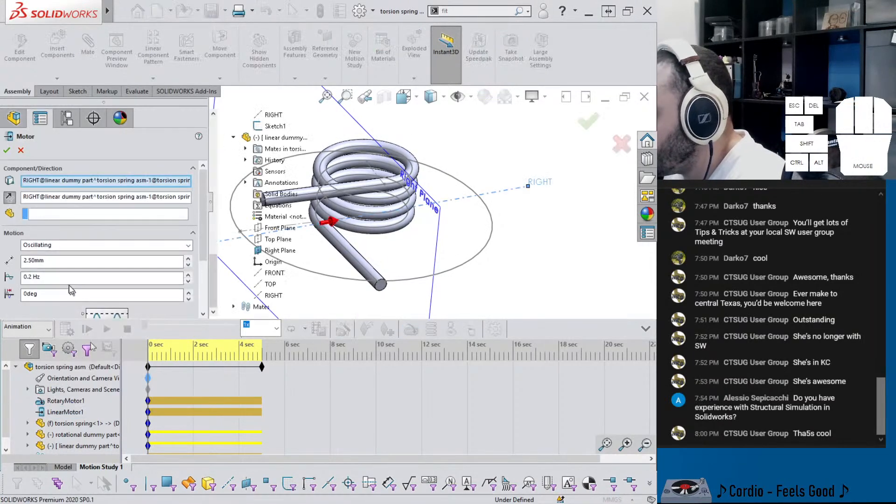
{"action": "left_click", "coordinate": [52, 261]}
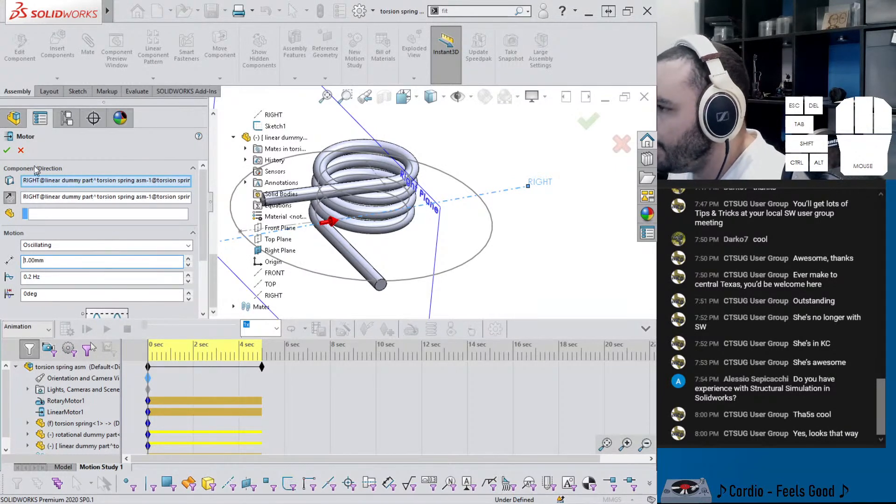
{"action": "left_click", "coordinate": [8, 150]}
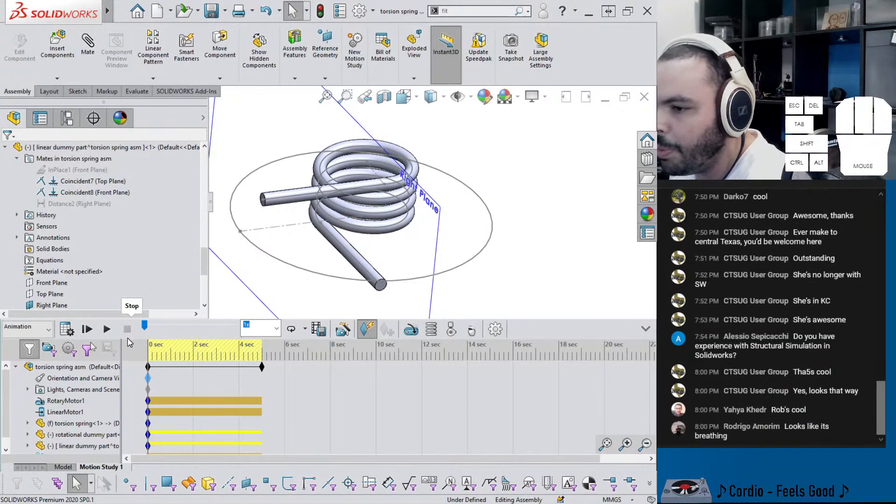
{"action": "left_click", "coordinate": [70, 330]}
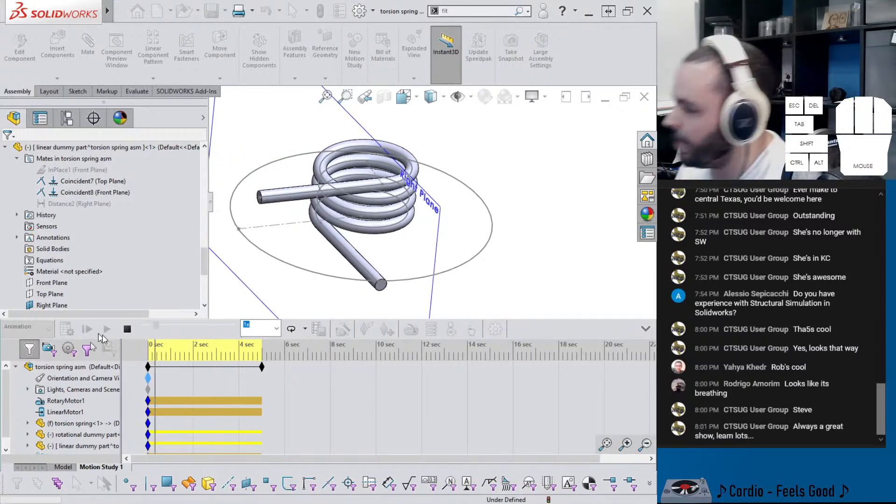
- Hide the feature tree and all reference items, and recalculate the motion study at 60 frames per second
{"action": "left_click", "coordinate": [495, 329]}
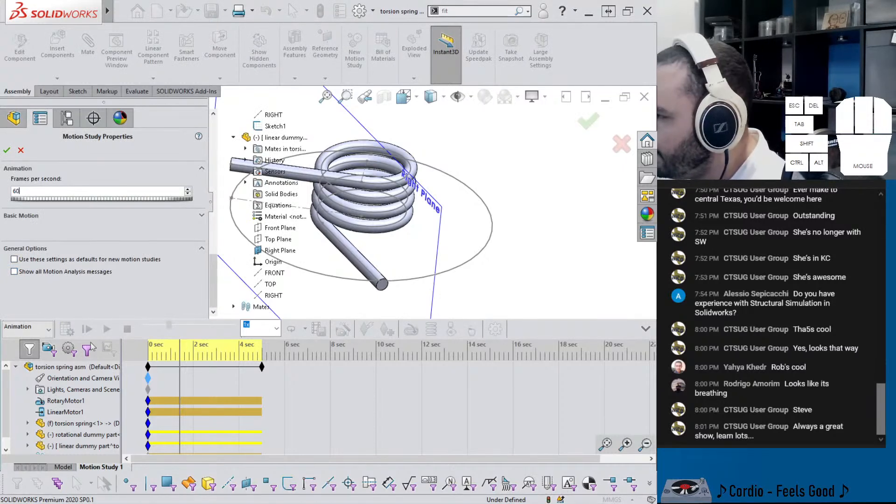
{"action": "left_click", "coordinate": [6, 150]}
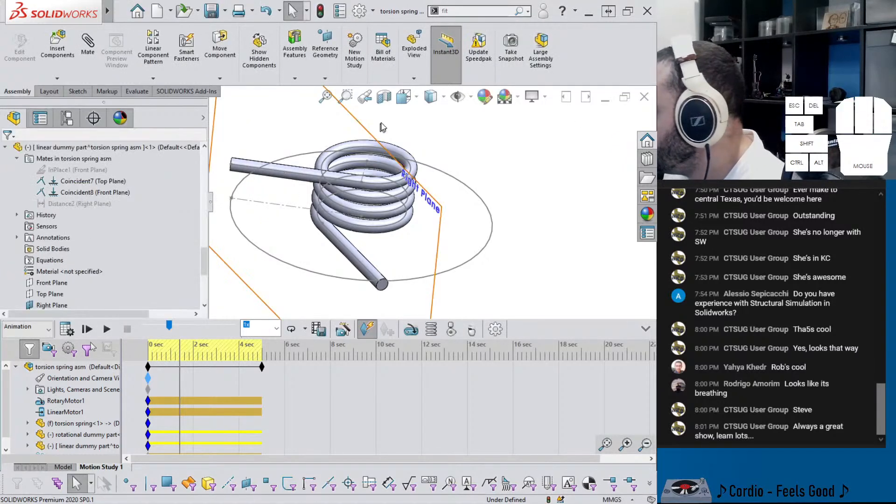
{"action": "left_click", "coordinate": [210, 205]}
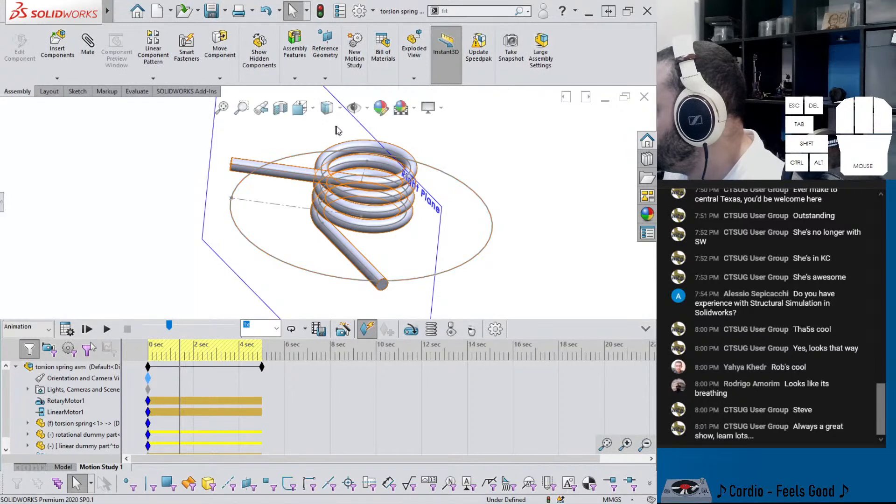
{"action": "left_click", "coordinate": [350, 111]}
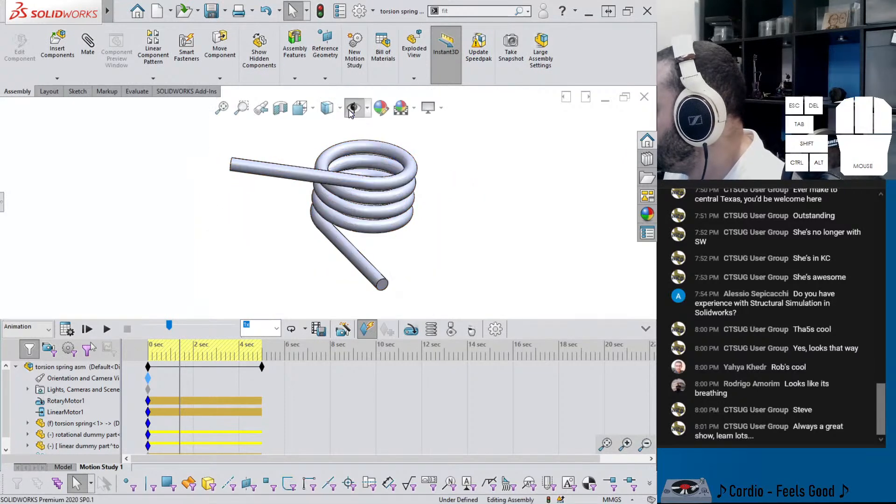
{"action": "left_click", "coordinate": [67, 329]}
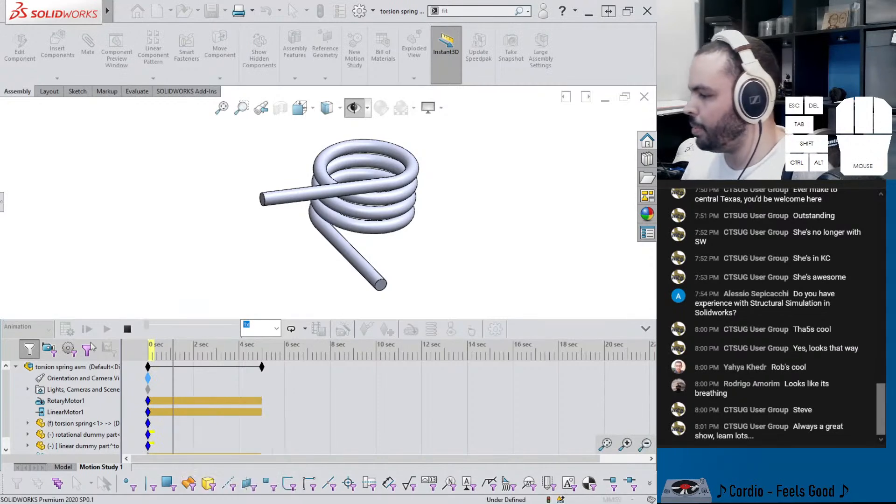
- Switch to Firefox and find the question about the CAD model show's motive in the Discord general channel
{"action": "mouse_move", "coordinate": [264, 503]}
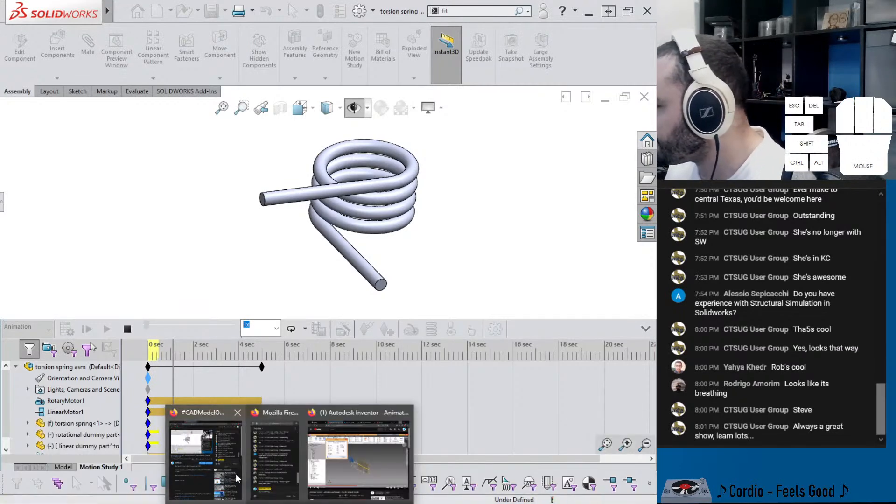
{"action": "left_click", "coordinate": [329, 460]}
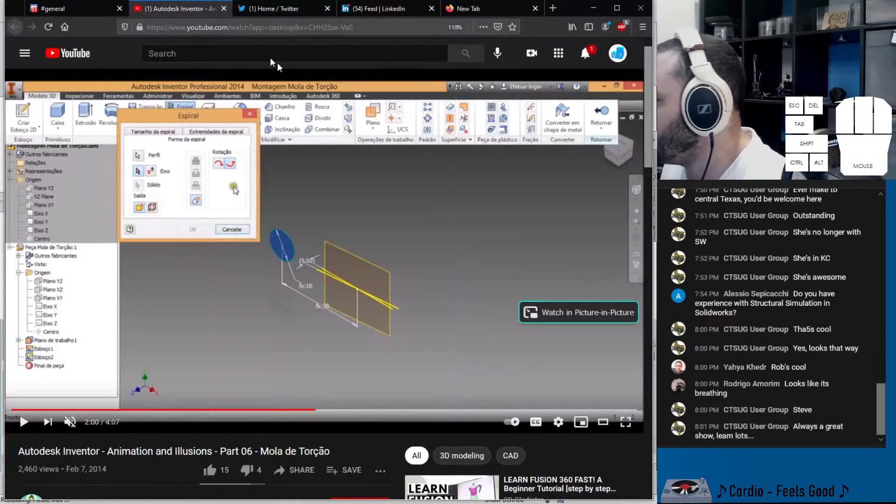
{"action": "left_click", "coordinate": [65, 8]}
{"action": "scroll", "coordinate": [262, 376], "scroll_direction": "up", "scroll_amount": 10}
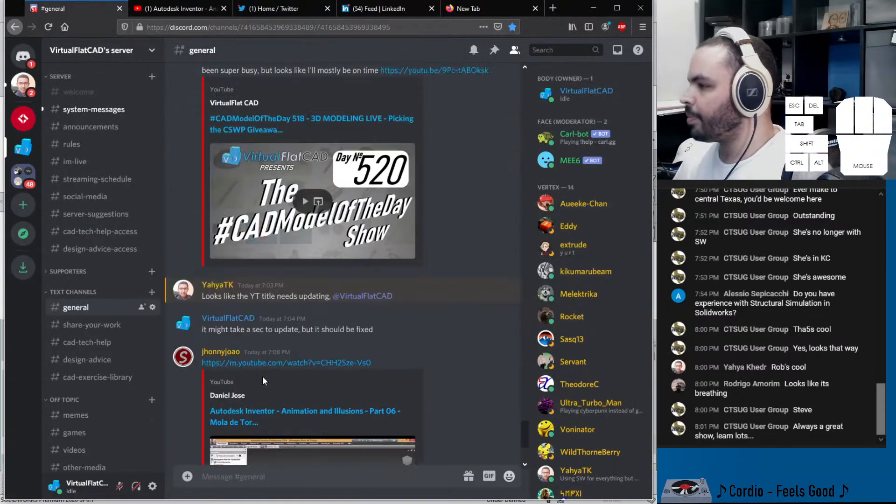
{"action": "scroll", "coordinate": [262, 373], "scroll_direction": "up", "scroll_amount": 2}
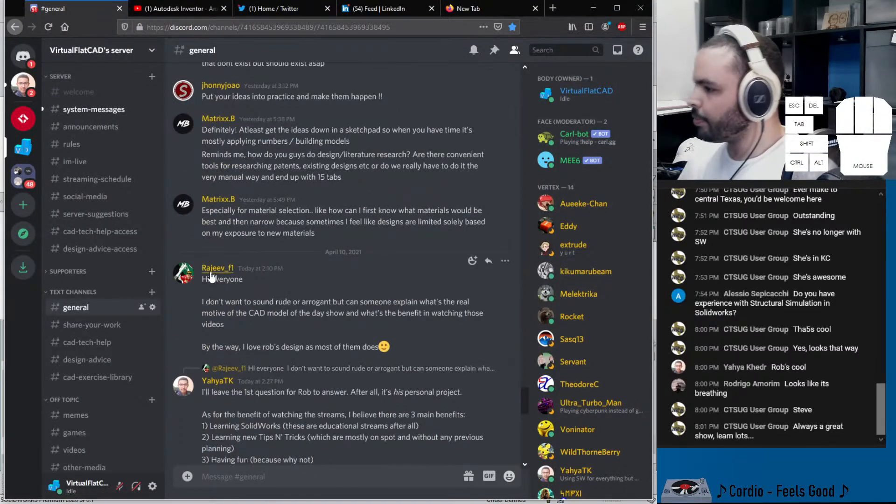
- Read the Discord question about the show's motive and benefits, and the reply listing the benefits of watching
{"action": "left_click_drag", "start_coordinate": [284, 279], "coordinate": [202, 268]}
{"action": "left_click_drag", "start_coordinate": [340, 326], "coordinate": [325, 313]}
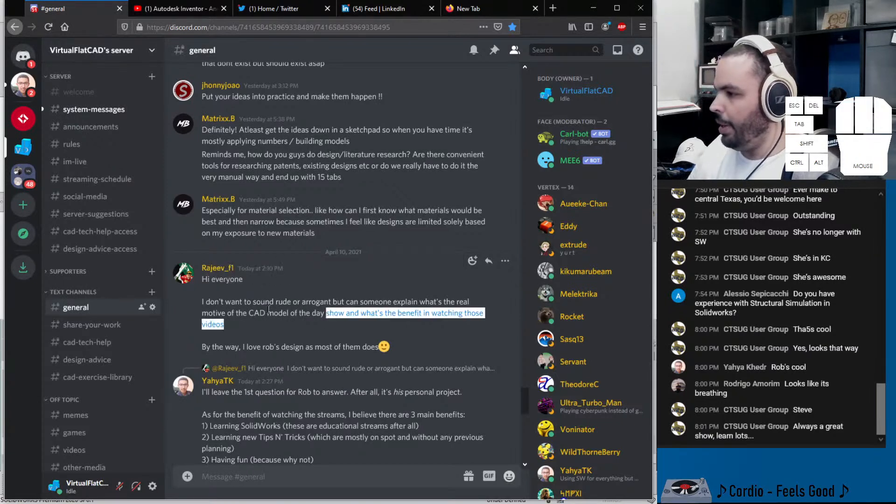
{"action": "left_click", "coordinate": [256, 307]}
{"action": "left_click_drag", "start_coordinate": [221, 302], "coordinate": [335, 302]}
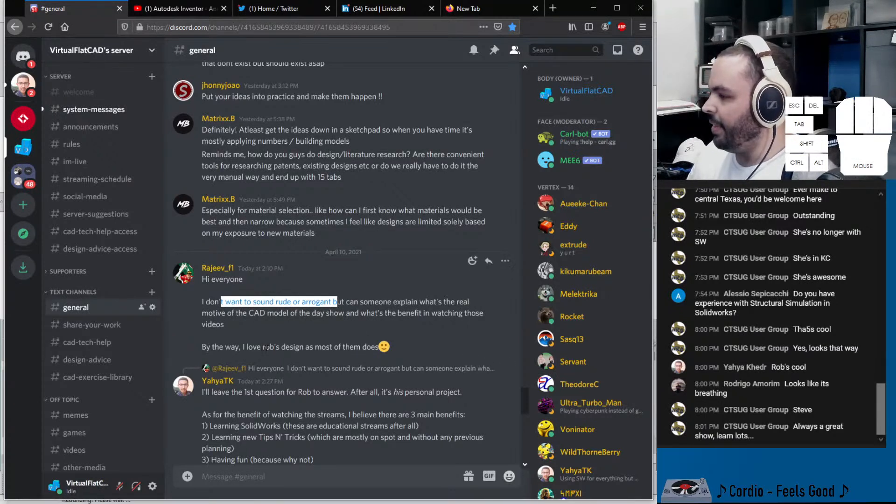
{"action": "left_click_drag", "start_coordinate": [264, 347], "coordinate": [314, 348]}
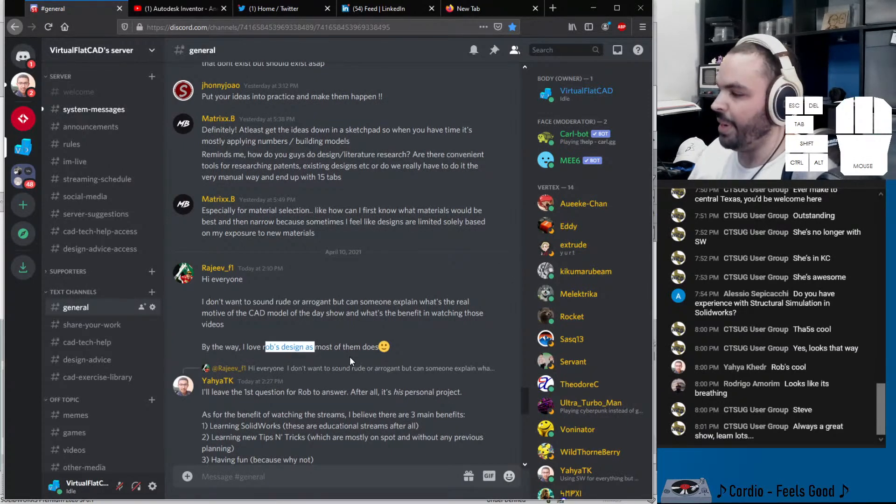
{"action": "scroll", "coordinate": [333, 368], "scroll_direction": "down", "scroll_amount": 2}
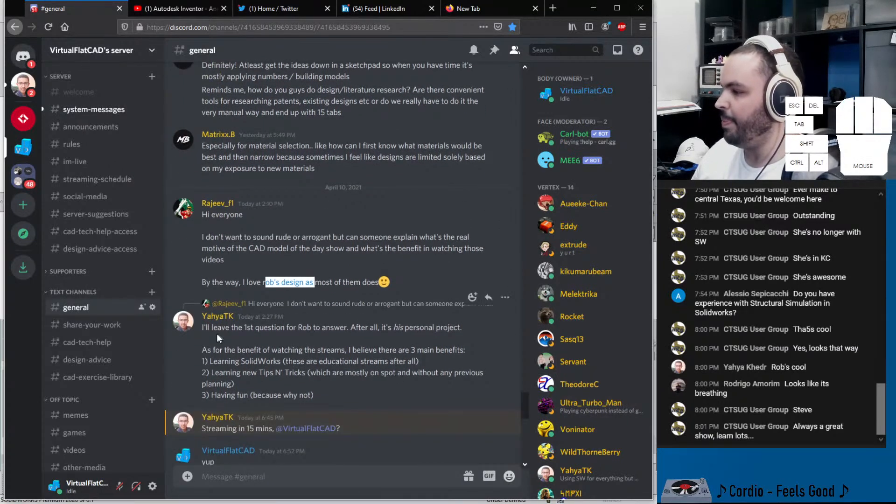
{"action": "left_click_drag", "start_coordinate": [212, 327], "coordinate": [355, 335]}
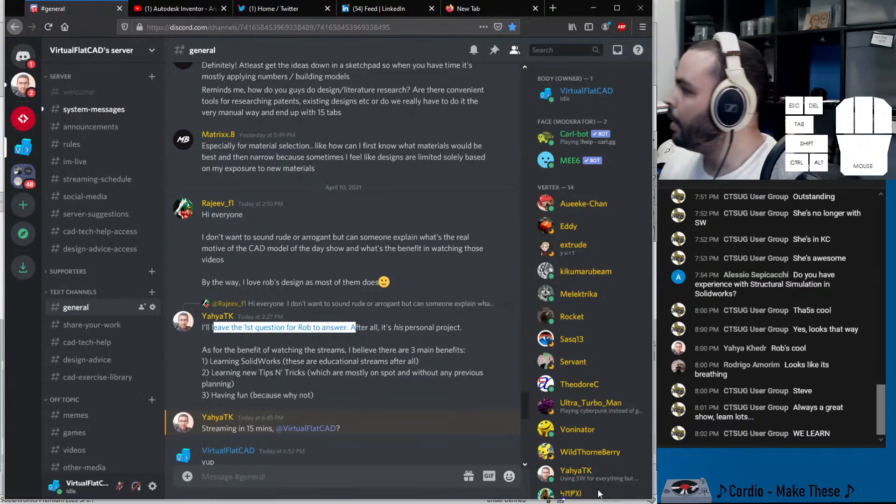
- Return to SOLIDWORKS, stop the running motion study, and turn on RealView Graphics and Ambient Occlusion for the spring
{"action": "left_click", "coordinate": [594, 14]}
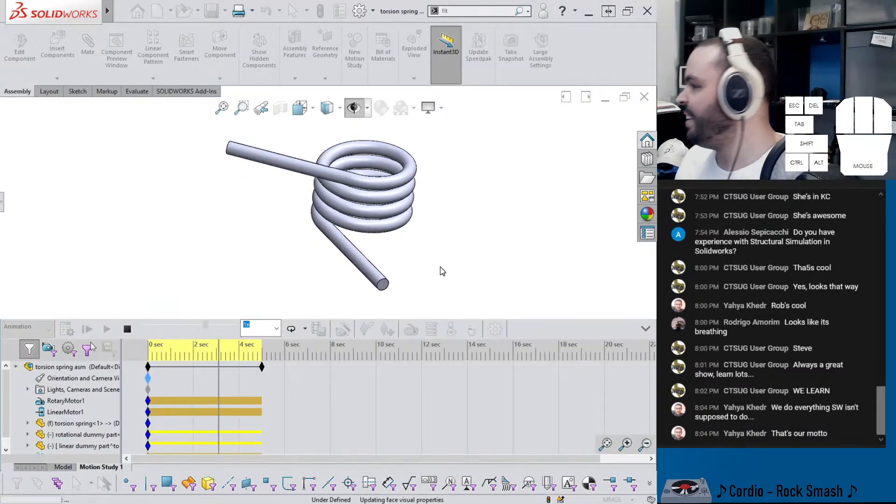
{"action": "left_click", "coordinate": [127, 329]}
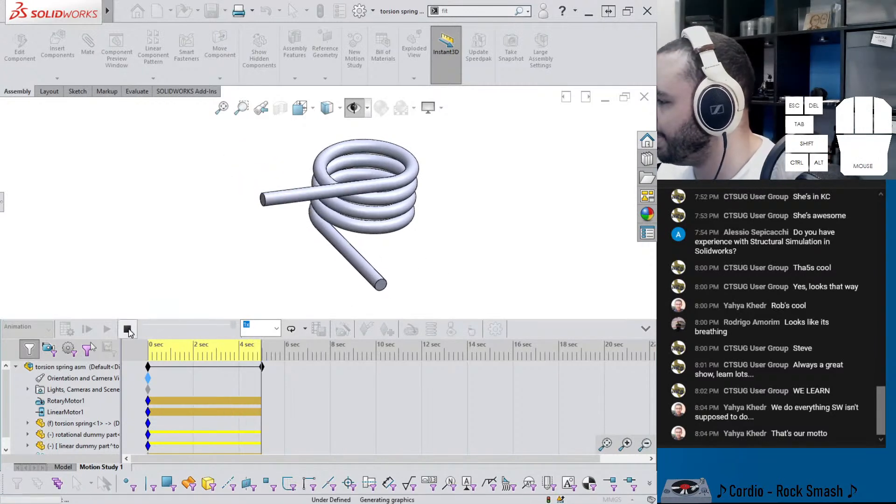
{"action": "left_click", "coordinate": [439, 111]}
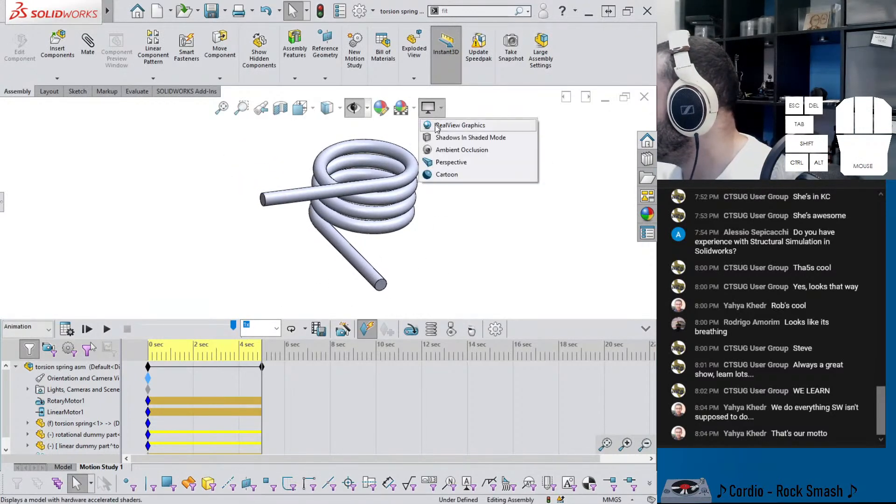
{"action": "left_click", "coordinate": [436, 111]}
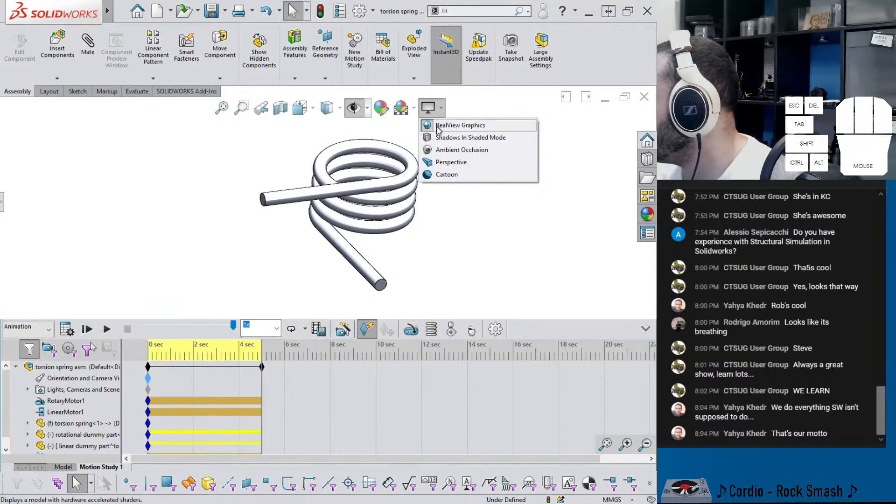
{"action": "left_click", "coordinate": [443, 150]}
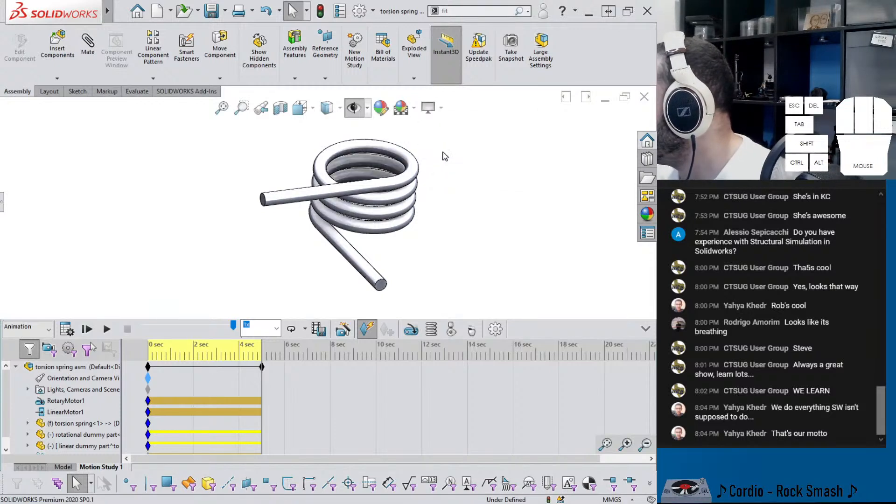
{"action": "left_click", "coordinate": [427, 107]}
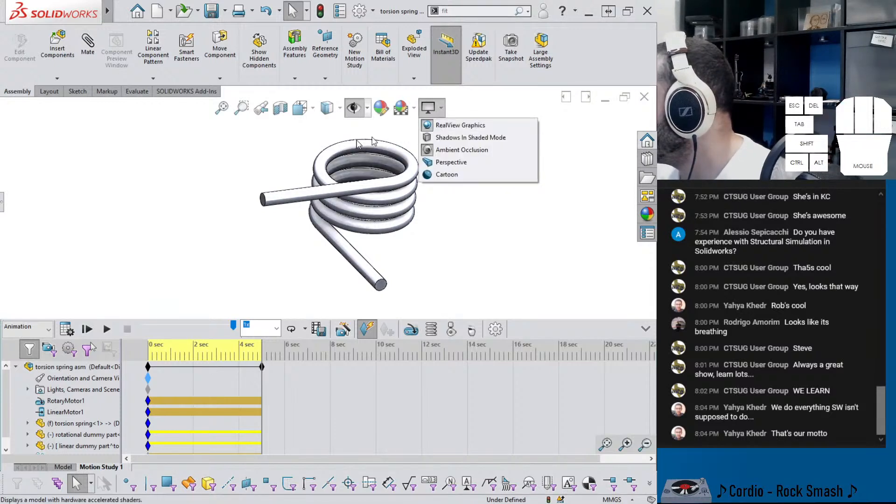
- Centre the spring in the view and replace the Orientation and Camera Views key at 0 sec with this view
{"action": "left_click", "coordinate": [3, 206]}
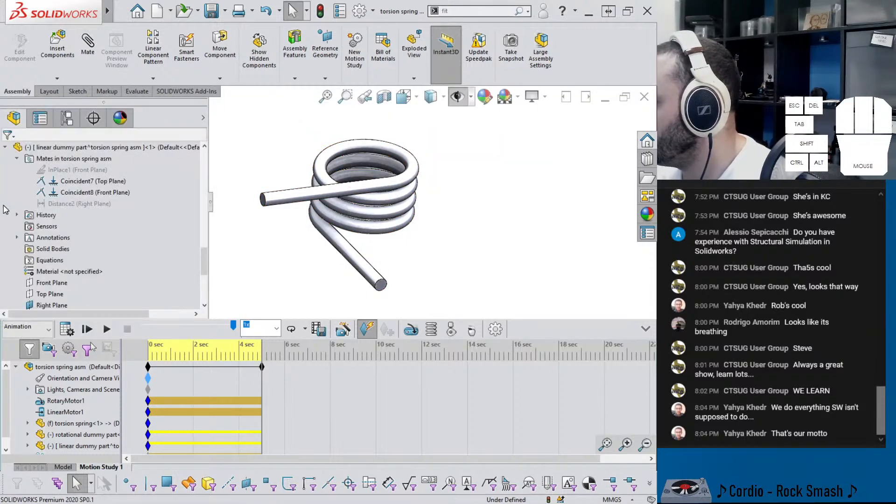
{"action": "left_click", "coordinate": [210, 213]}
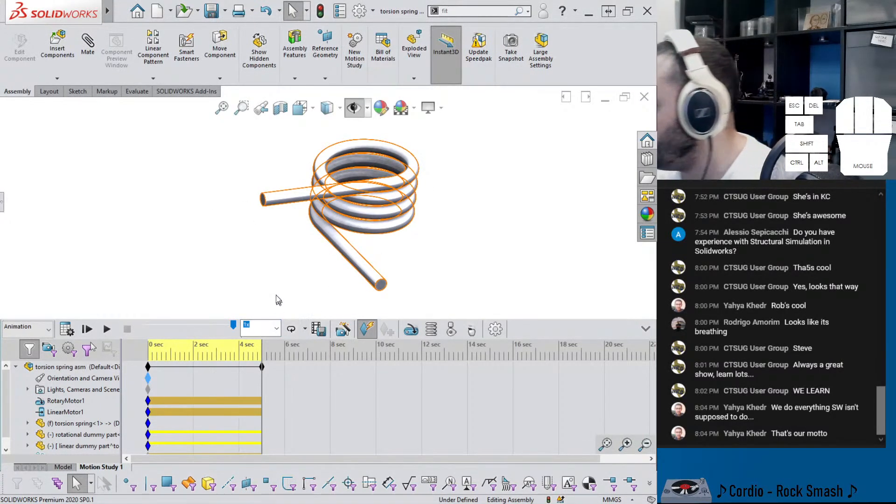
{"action": "middle_click_drag", "start_coordinate": [296, 256], "coordinate": [271, 260], "text": "ctrl"}
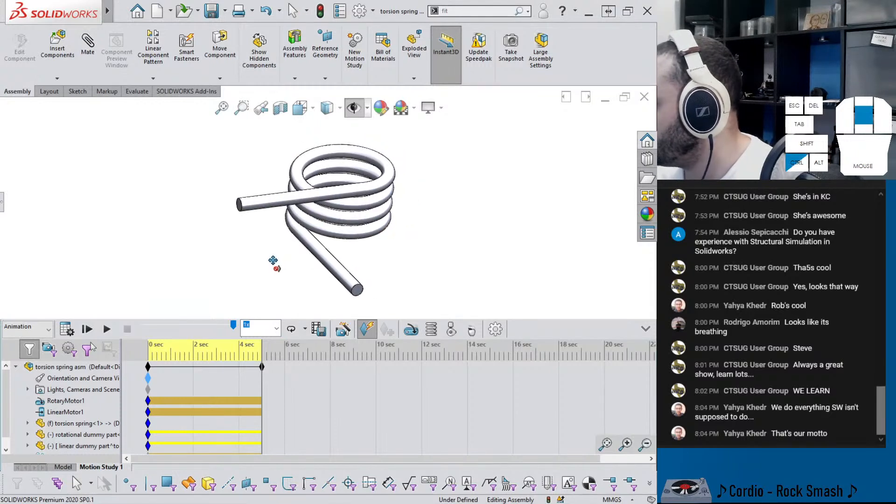
{"action": "right_click", "coordinate": [148, 381]}
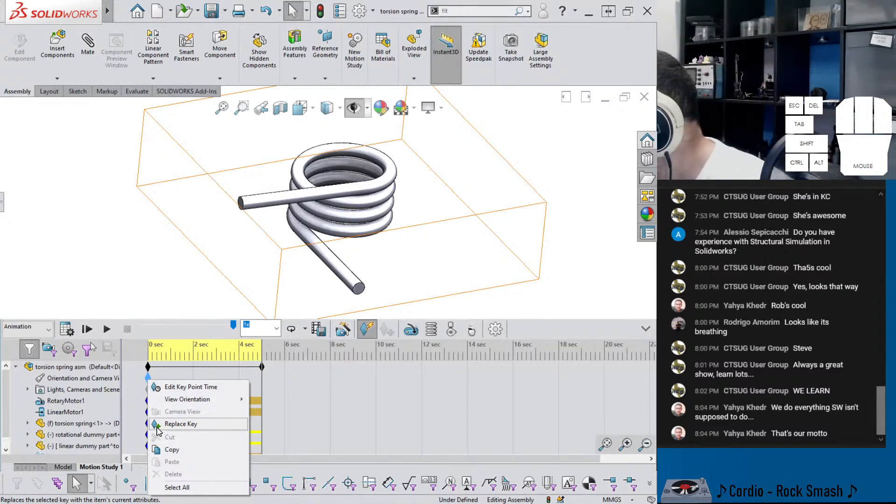
{"action": "left_click", "coordinate": [158, 425]}
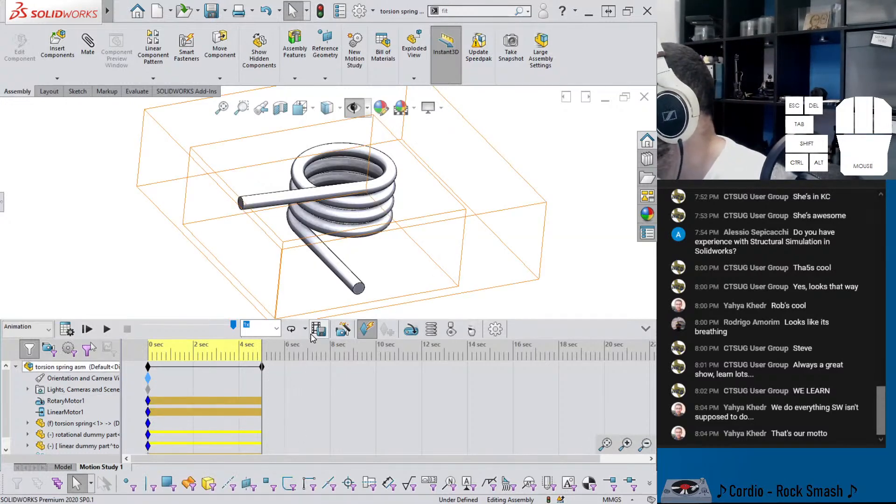
- Start saving the animation to a file with a 1:1 aspect ratio and 60 frames per second
{"action": "left_click", "coordinate": [316, 332]}
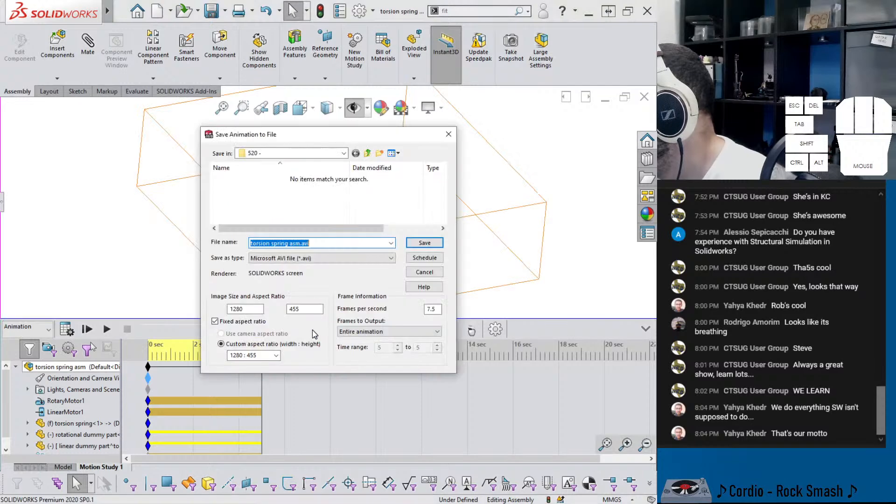
{"action": "left_click", "coordinate": [279, 355]}
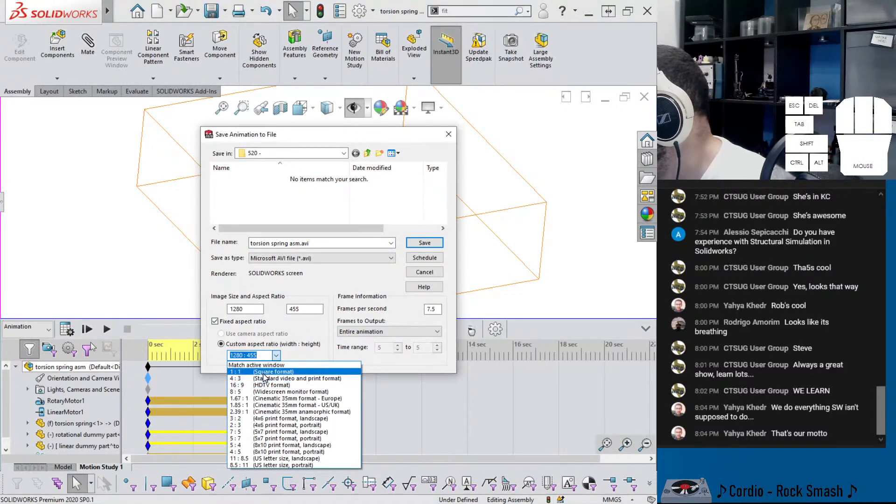
{"action": "left_click", "coordinate": [280, 376]}
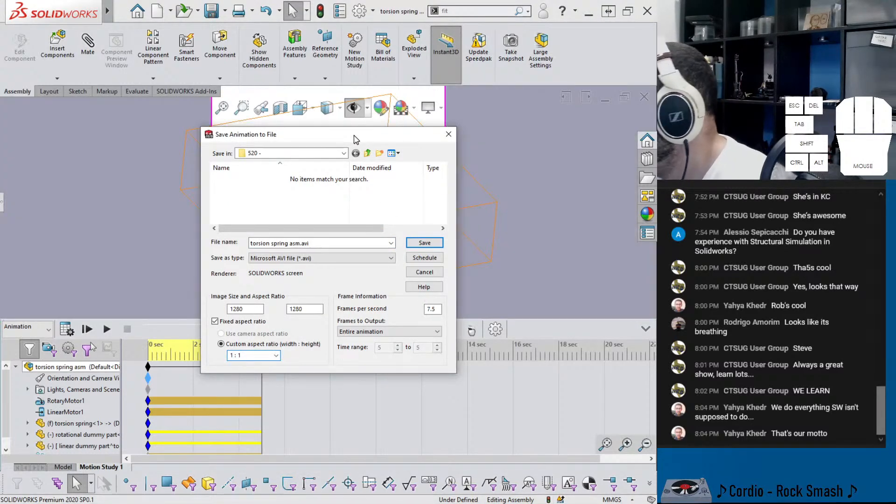
{"action": "left_click_drag", "start_coordinate": [356, 139], "coordinate": [433, 214]}
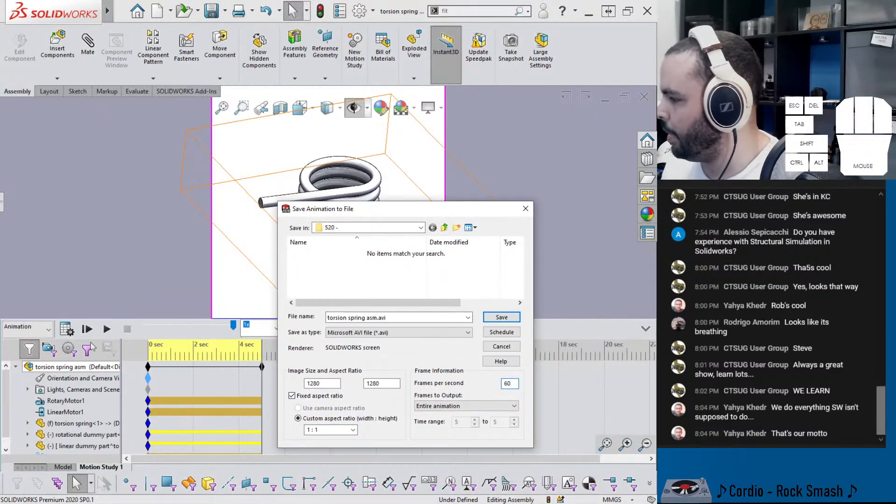
{"action": "left_click", "coordinate": [388, 384]}
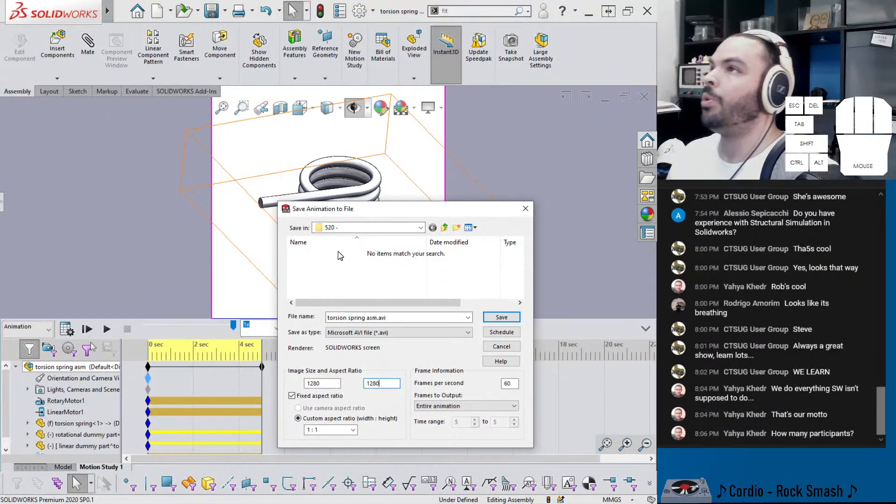
- Save the animation as the MP4 video torsion spring asm.mp4 with an image size of 2400 by 2400
{"action": "left_click", "coordinate": [379, 332]}
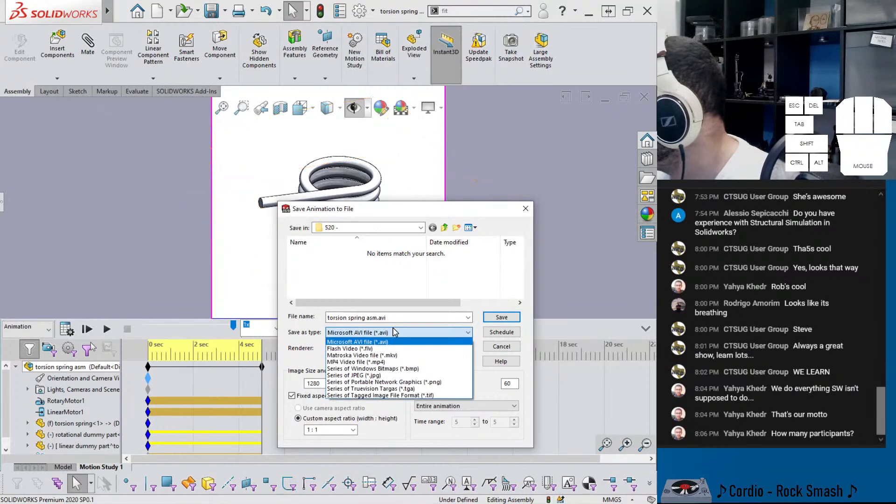
{"action": "left_click", "coordinate": [406, 362]}
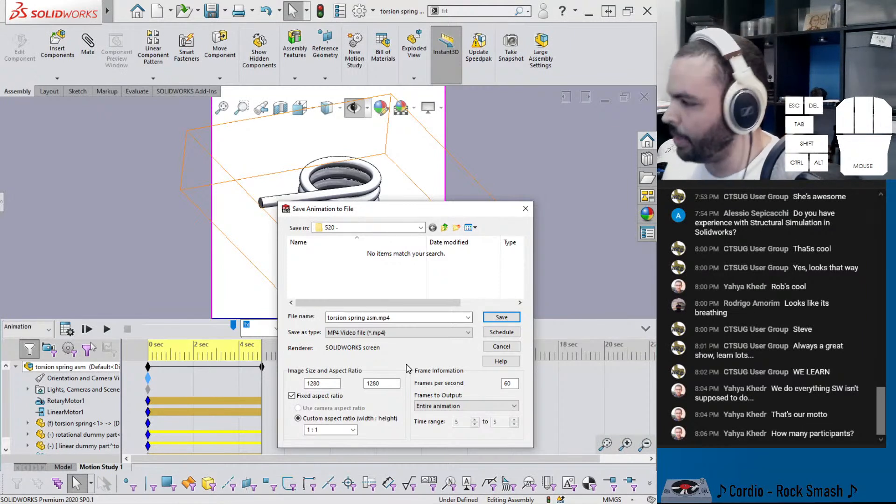
{"action": "double_click", "coordinate": [308, 384]}
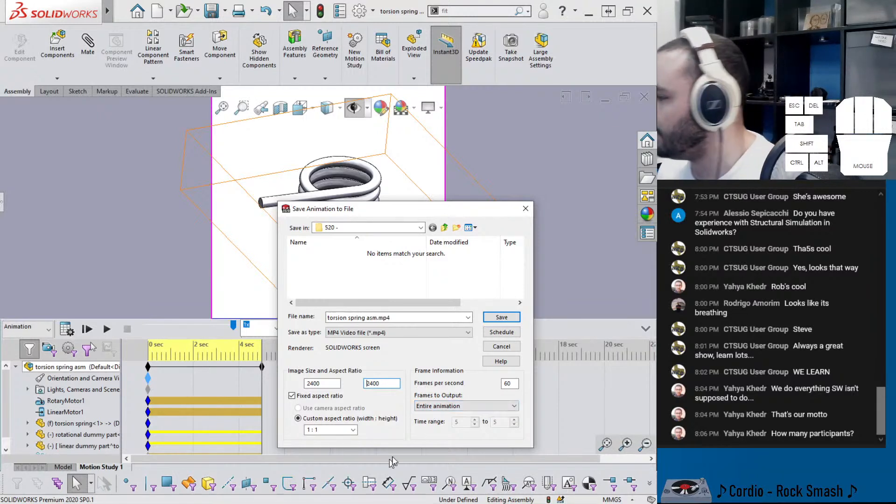
{"action": "left_click", "coordinate": [496, 318]}
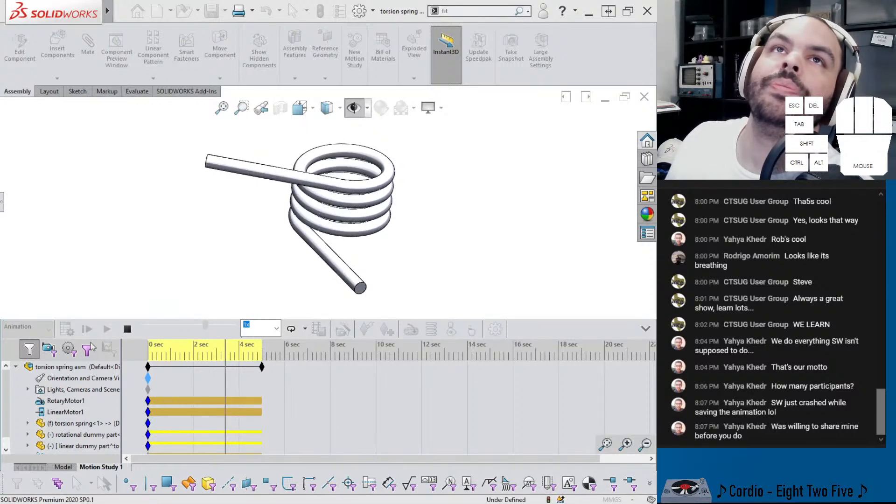
- Bring up the CSWP giveaway responses spreadsheet, close the downloads bar, and narrow the Timestamp and name columns
{"action": "left_click_drag", "start_coordinate": [0, 210], "coordinate": [363, 5]}
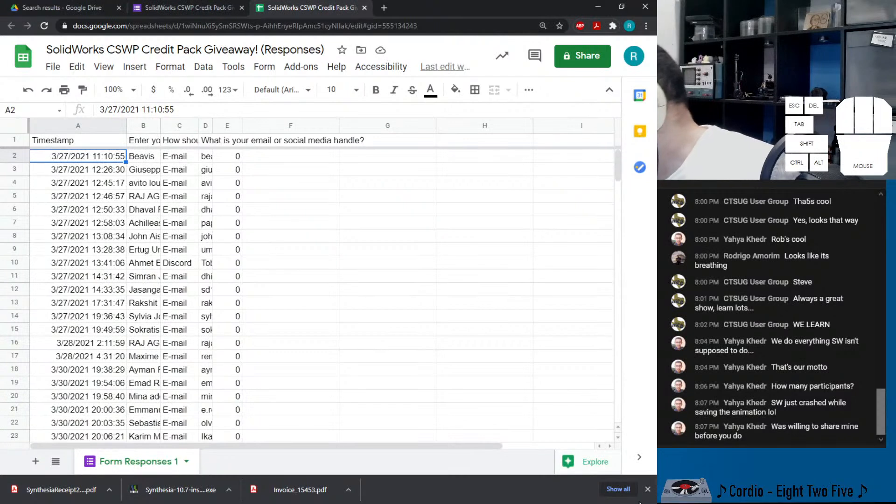
{"action": "left_click", "coordinate": [647, 490]}
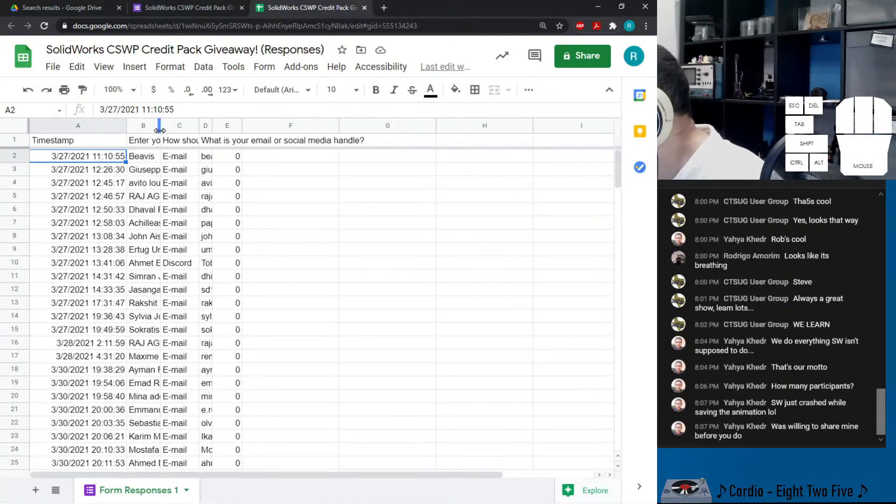
{"action": "left_click_drag", "start_coordinate": [160, 131], "coordinate": [79, 129]}
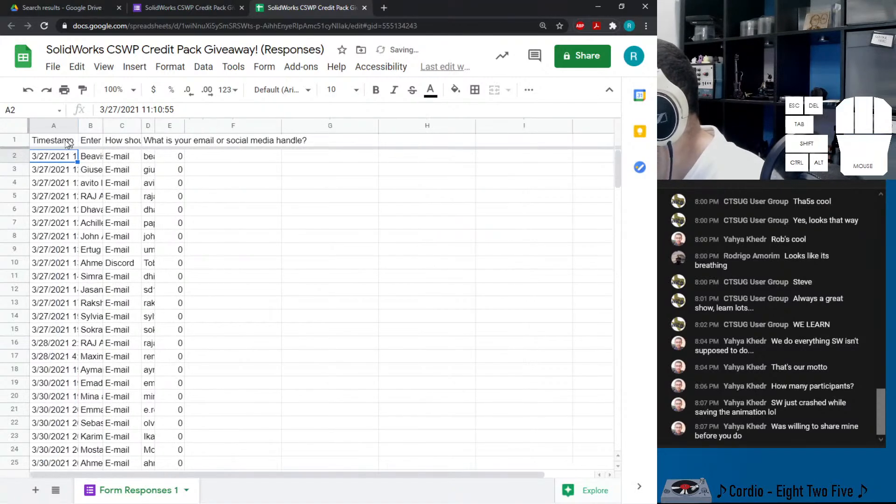
- Look through the giveaway entries from the first to the last row, and move the browser off the model window
{"action": "scroll", "coordinate": [22, 159], "scroll_direction": "down", "scroll_amount": 20}
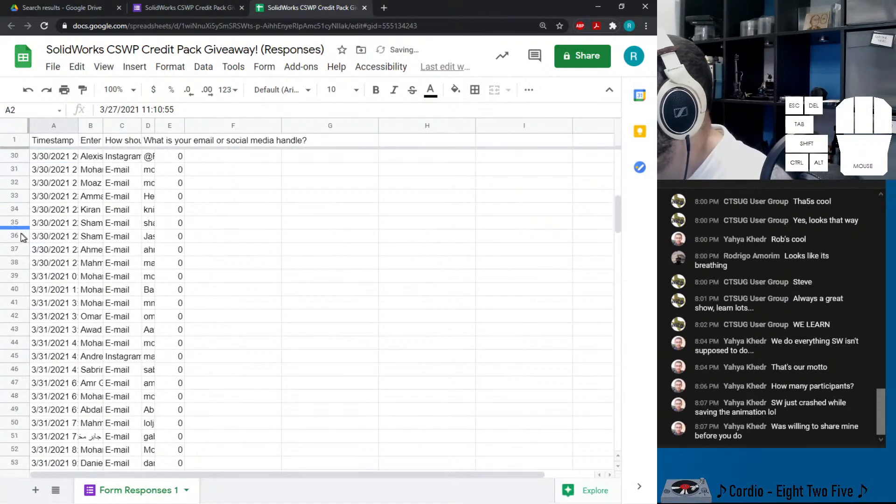
{"action": "scroll", "coordinate": [26, 327], "scroll_direction": "up", "scroll_amount": 20}
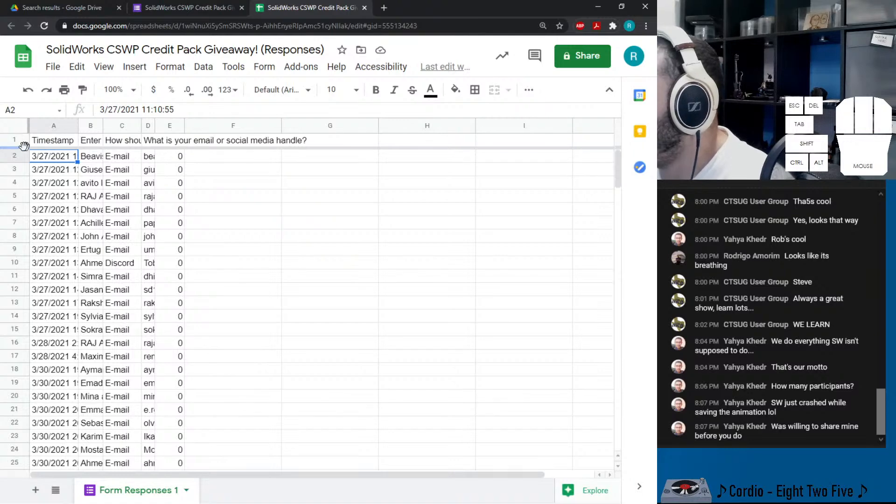
{"action": "scroll", "coordinate": [17, 162], "scroll_direction": "down", "scroll_amount": 20}
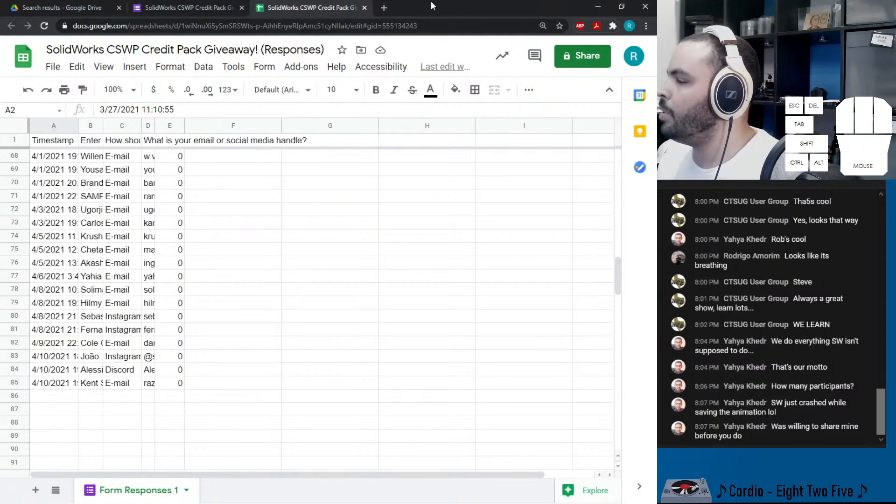
{"action": "left_click_drag", "start_coordinate": [416, 6], "coordinate": [0, 62]}
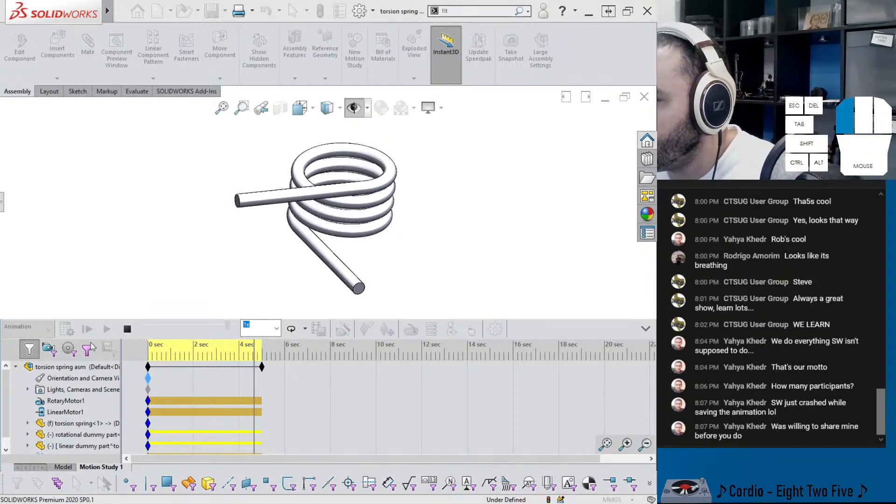
- Bring the browser back, load the random.org home page instead of its dice roller, and recheck the last giveaway row
{"action": "left_click_drag", "start_coordinate": [205, 156], "coordinate": [308, 1]}
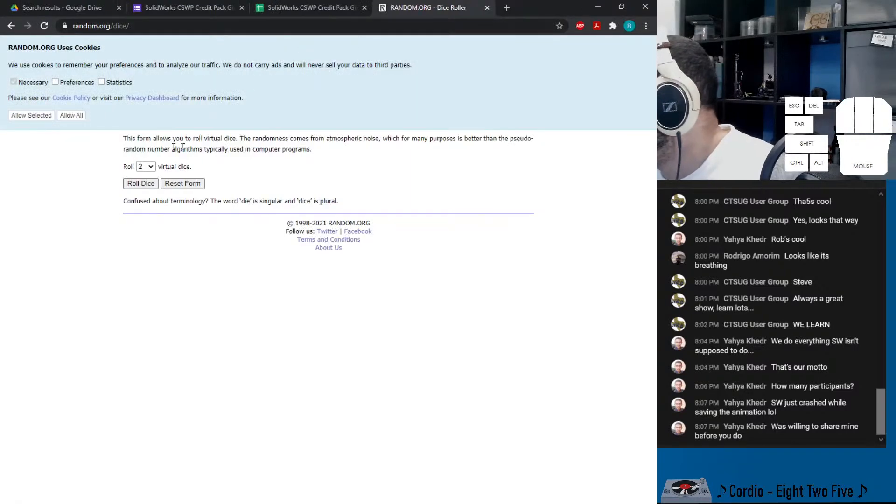
{"action": "left_click", "coordinate": [131, 24]}
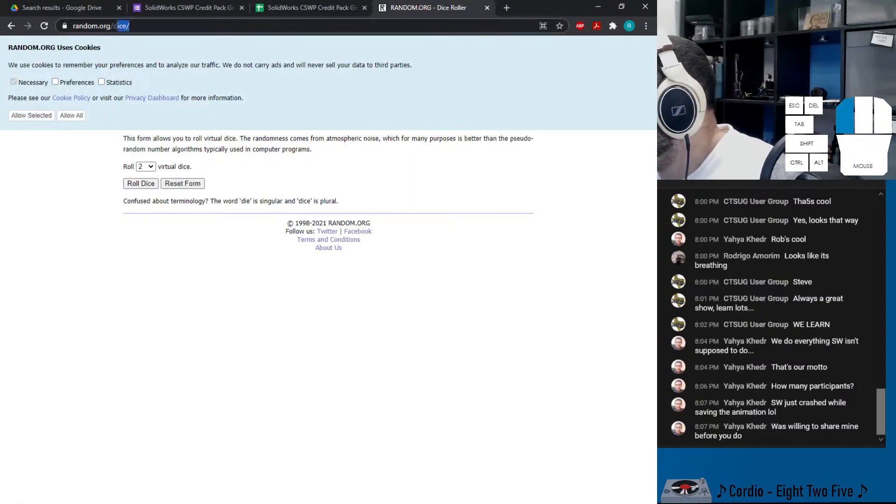
{"action": "left_click_drag", "start_coordinate": [116, 25], "coordinate": [114, 26]}
{"action": "key", "text": "BackSpace"}
{"action": "key", "text": "Return"}
{"action": "left_click", "coordinate": [298, 14]}
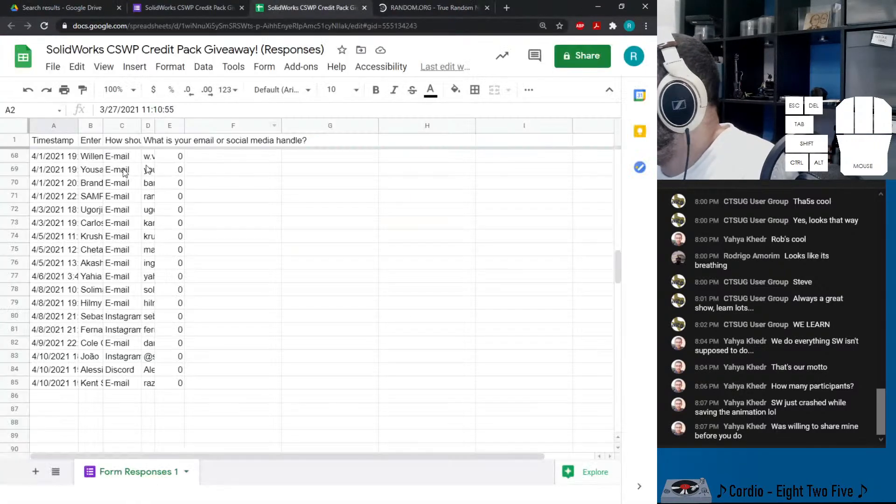
{"action": "left_click", "coordinate": [421, 8]}
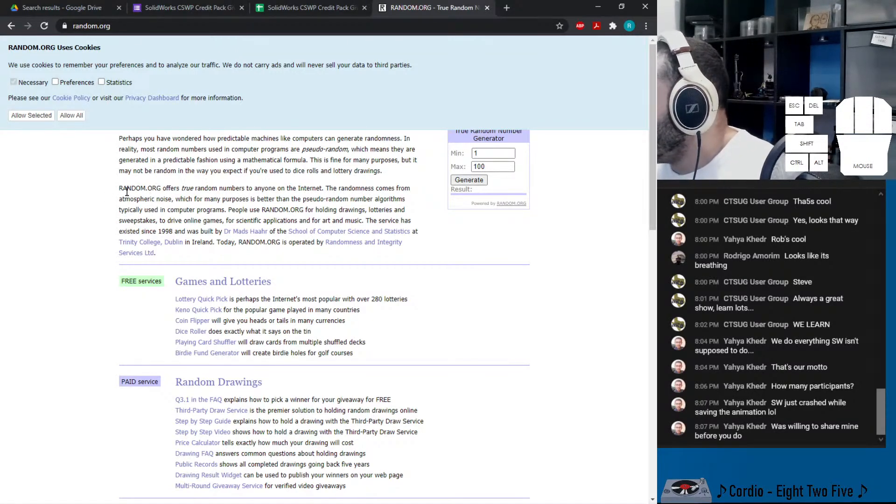
- Read the random.org passage on true random numbers and randomness from atmospheric noise
{"action": "left_click_drag", "start_coordinate": [127, 191], "coordinate": [325, 196]}
{"action": "left_click_drag", "start_coordinate": [182, 191], "coordinate": [228, 190]}
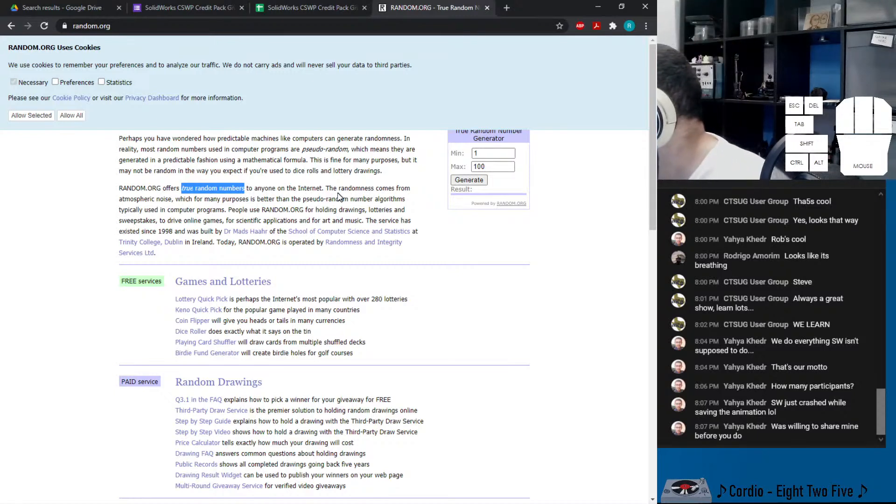
{"action": "left_click", "coordinate": [349, 194]}
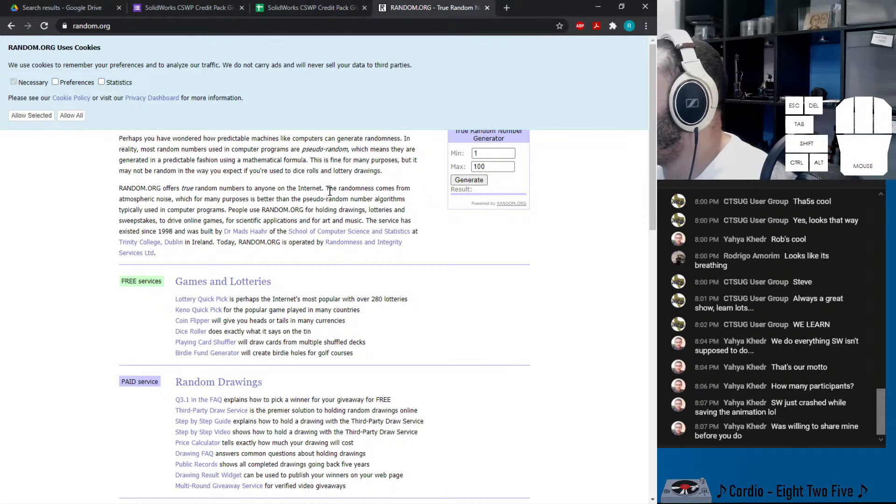
{"action": "left_click_drag", "start_coordinate": [331, 189], "coordinate": [172, 199]}
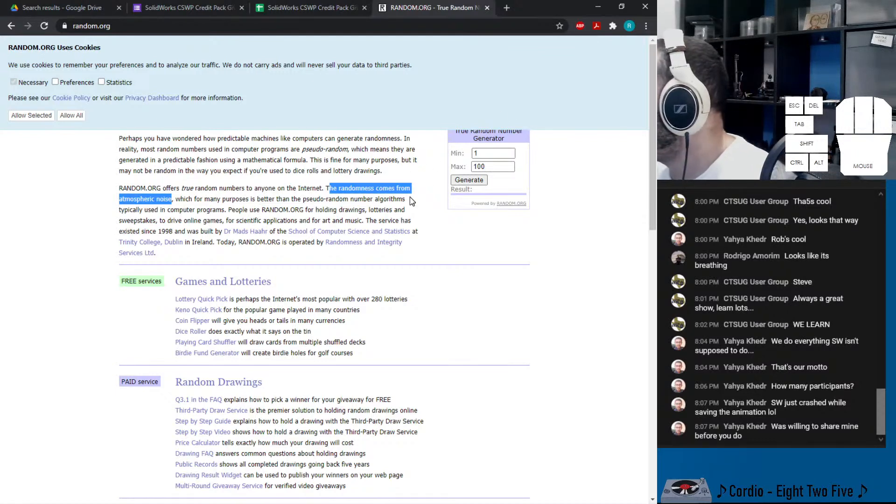
- Set the random number generator's range to 2 through 85, and recheck the upper rows of the giveaway responses sheet
{"action": "left_click", "coordinate": [456, 158]}
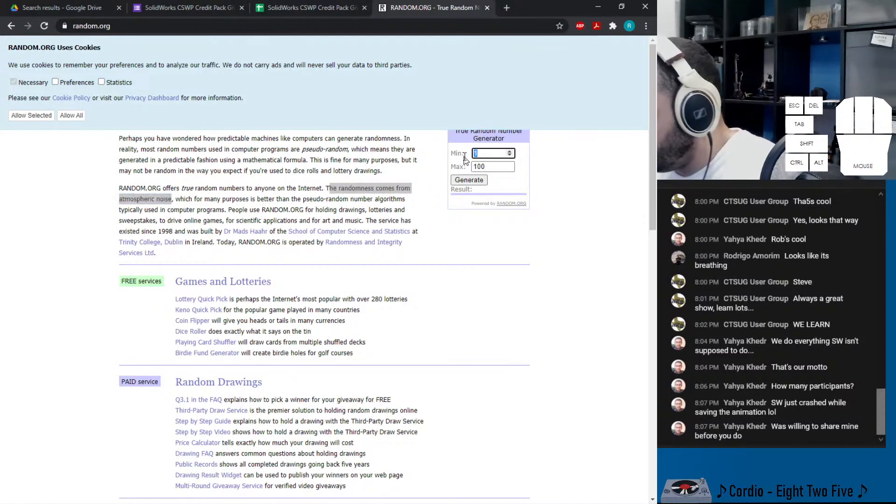
{"action": "left_click", "coordinate": [457, 168]}
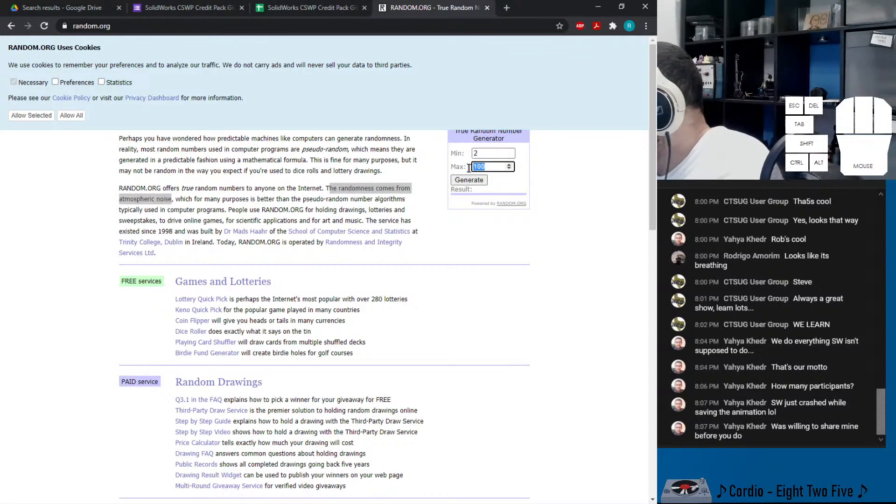
{"action": "type", "text": "85"}
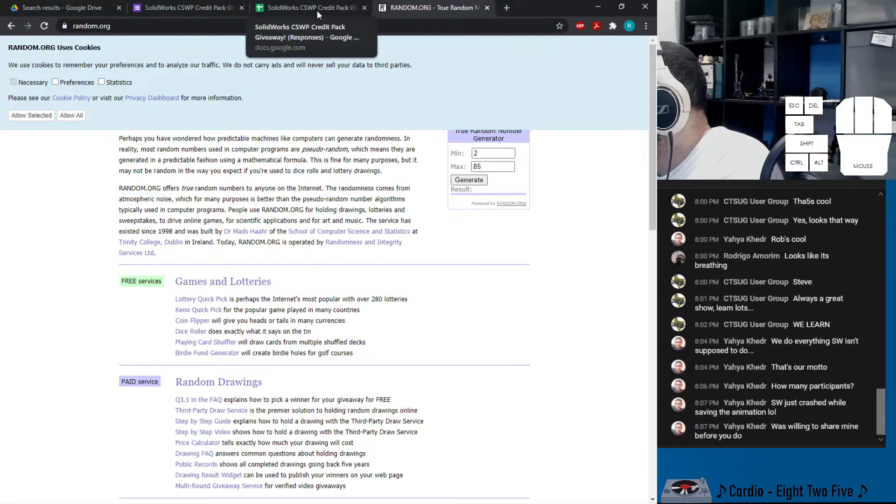
{"action": "left_click", "coordinate": [317, 10]}
{"action": "scroll", "coordinate": [38, 334], "scroll_direction": "up", "scroll_amount": 20}
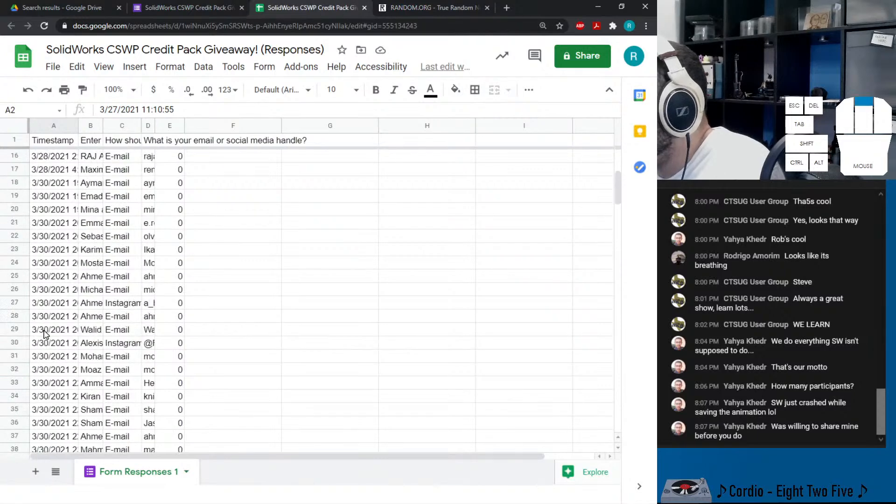
{"action": "left_click", "coordinate": [416, 11]}
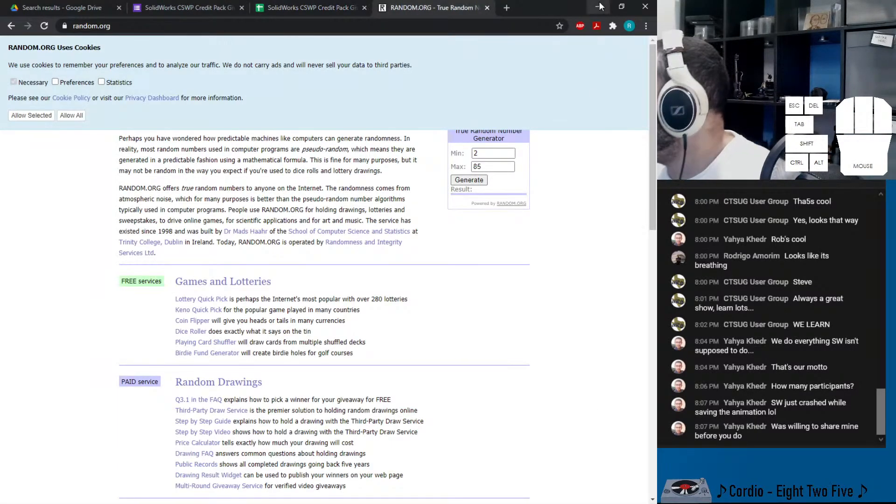
- Switch to SOLIDWORKS, open the folder containing torsion spring asm.SLDASM, and bring that folder window over the model
{"action": "left_click", "coordinate": [600, 7]}
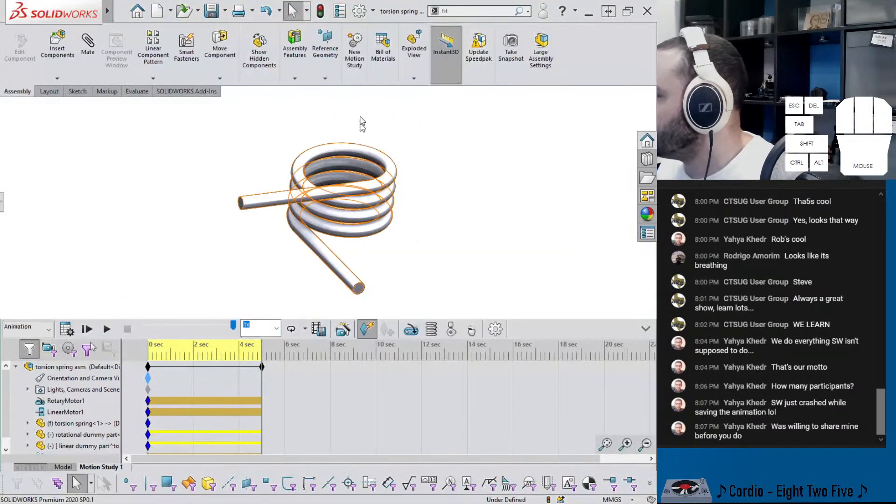
{"action": "left_click", "coordinate": [209, 15]}
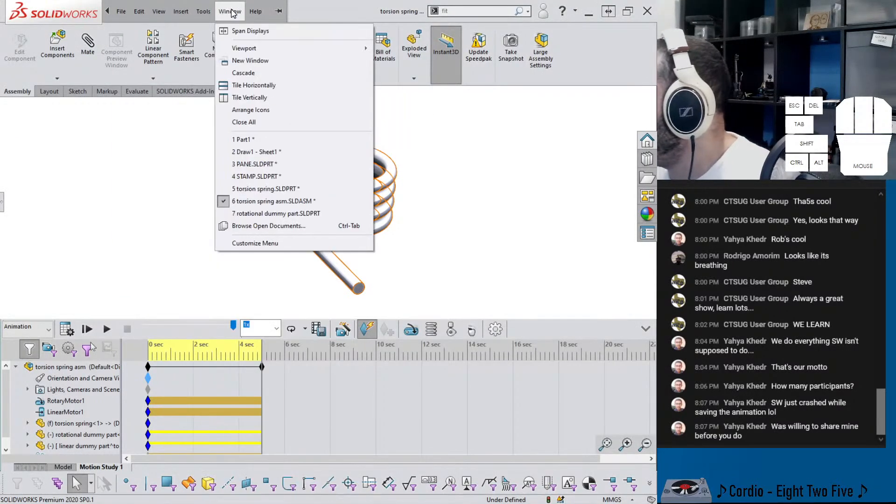
{"action": "left_click", "coordinate": [230, 13]}
{"action": "left_click", "coordinate": [230, 13]}
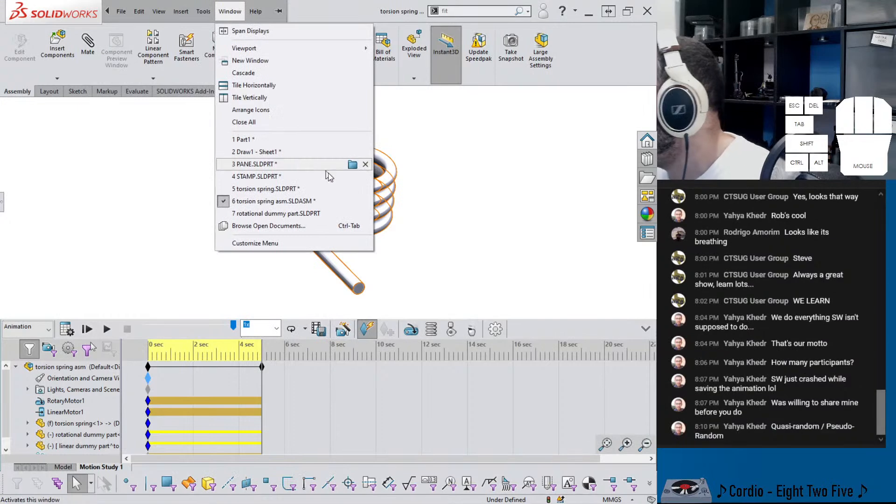
{"action": "left_click", "coordinate": [353, 205]}
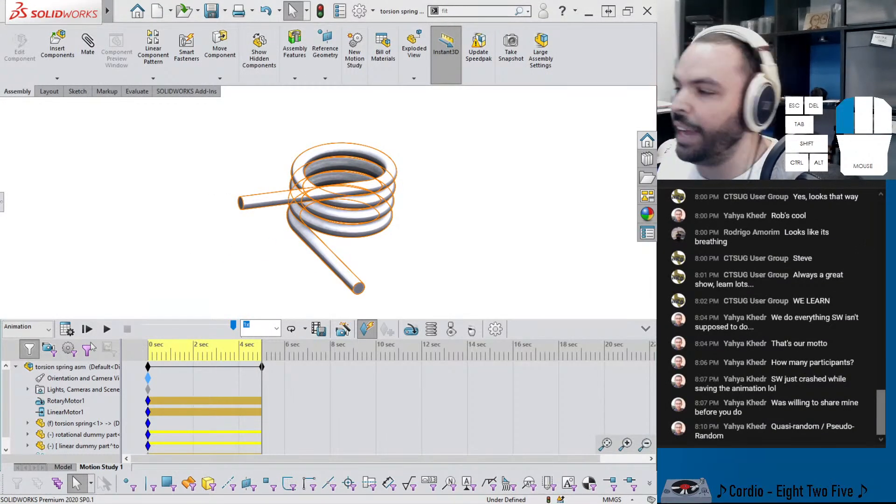
{"action": "left_click_drag", "start_coordinate": [0, 251], "coordinate": [343, 4]}
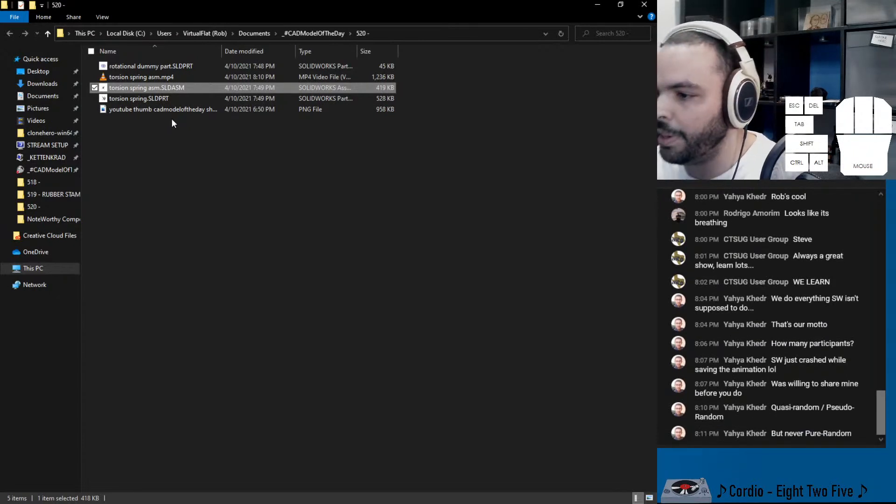
- Watch torsion spring asm.mp4 in Windows Media Player, close the player, and play the video there once more
{"action": "right_click", "coordinate": [164, 77]}
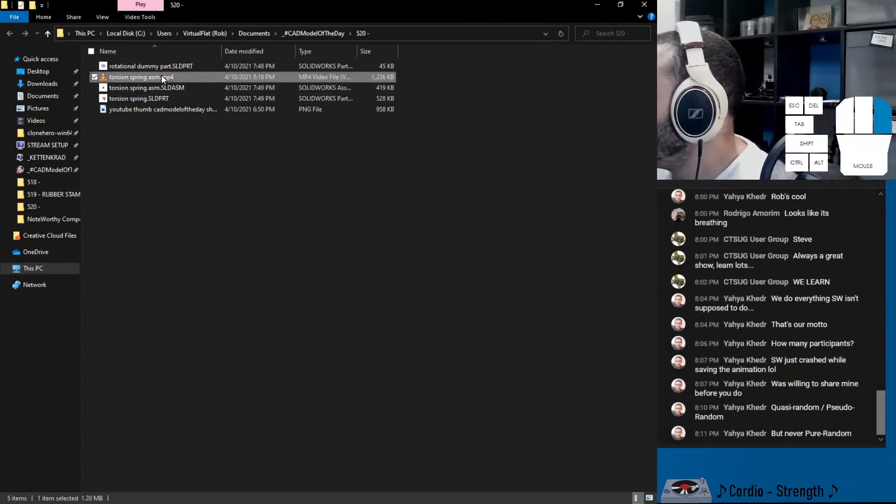
{"action": "mouse_move", "coordinate": [114, 271]}
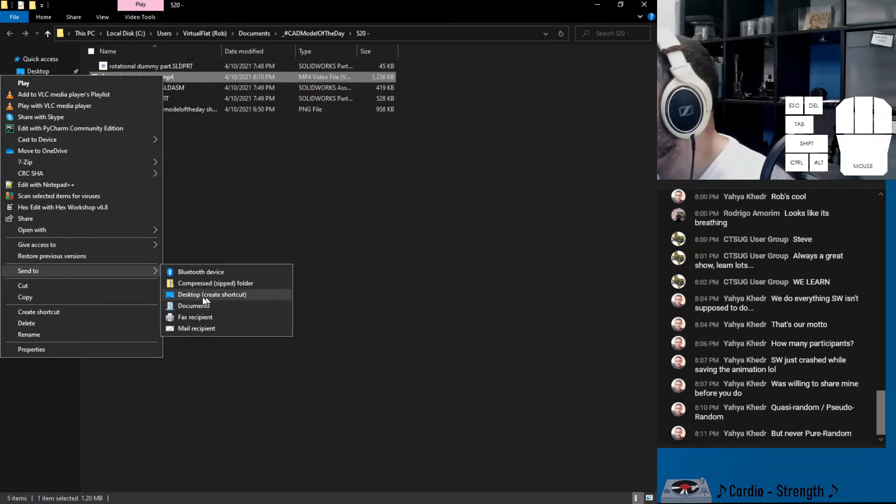
{"action": "mouse_move", "coordinate": [134, 229]}
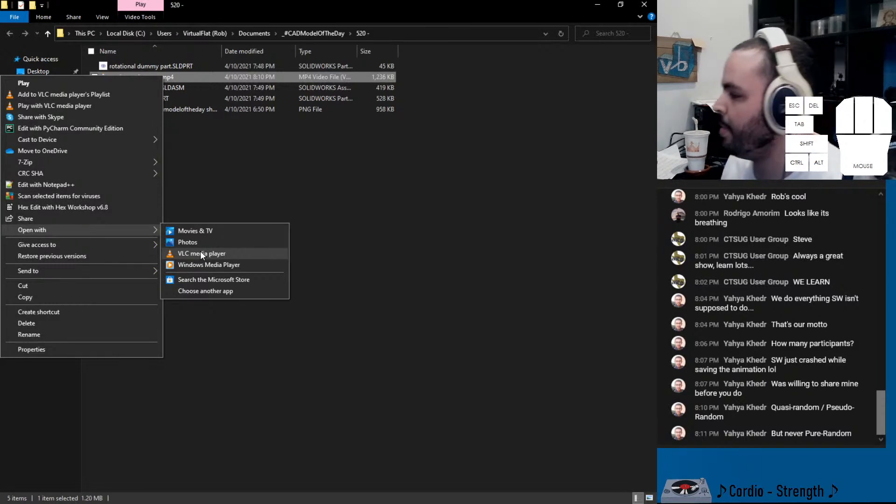
{"action": "left_click", "coordinate": [202, 265]}
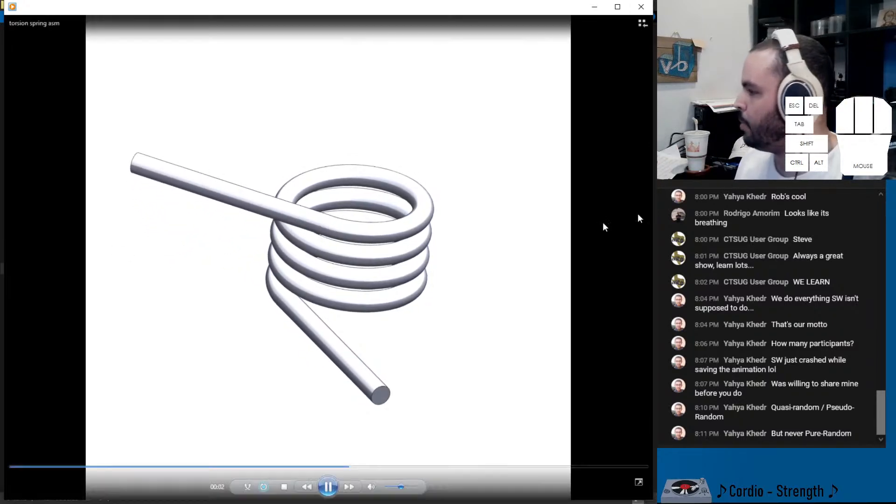
{"action": "left_click", "coordinate": [640, 6]}
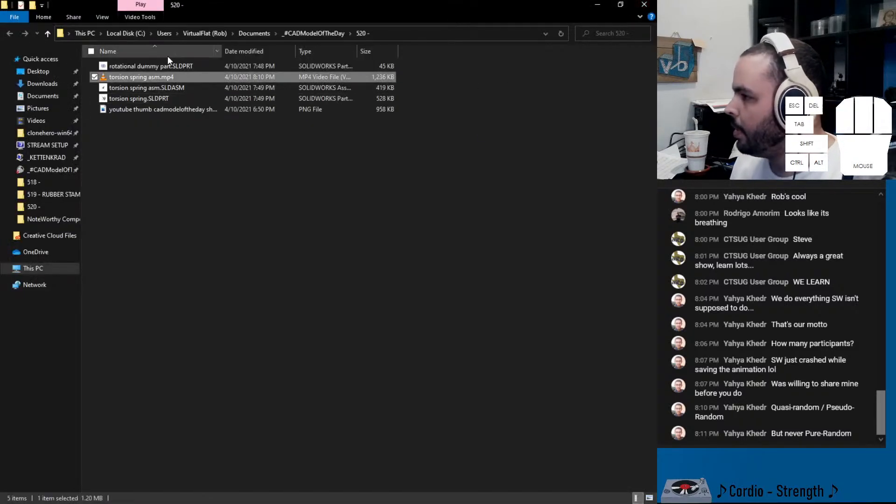
{"action": "right_click", "coordinate": [147, 78]}
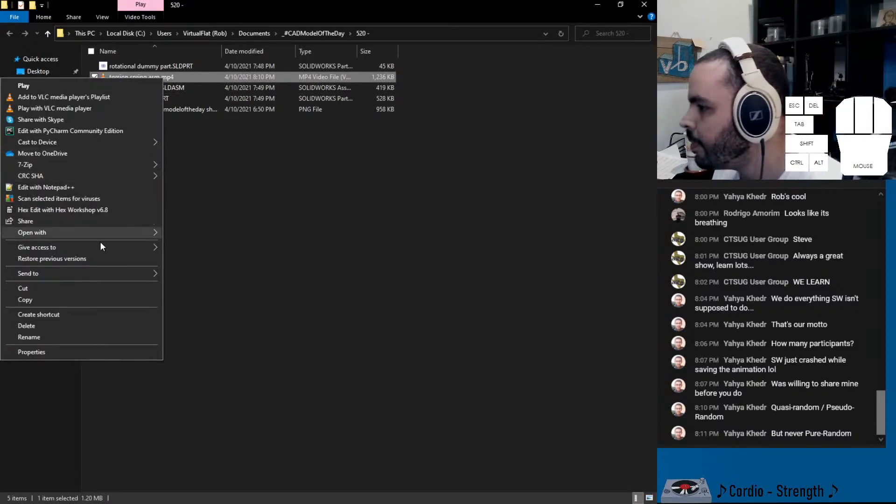
{"action": "mouse_move", "coordinate": [108, 237]}
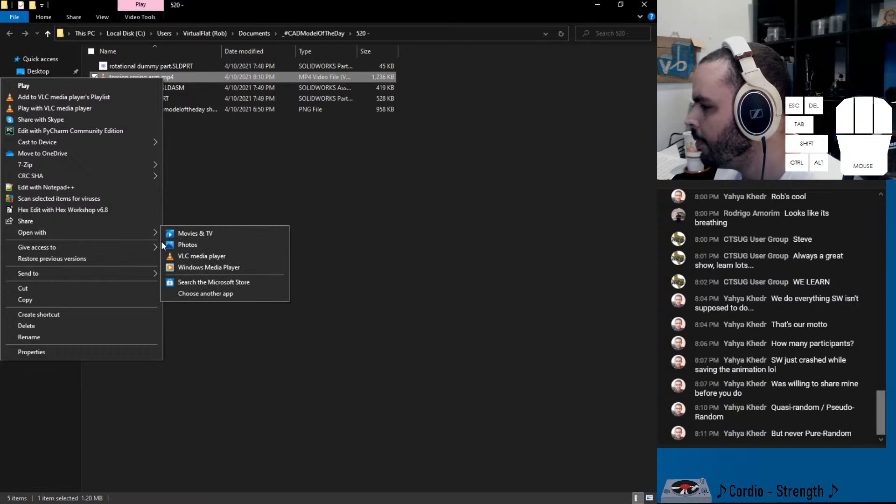
{"action": "left_click", "coordinate": [203, 268]}
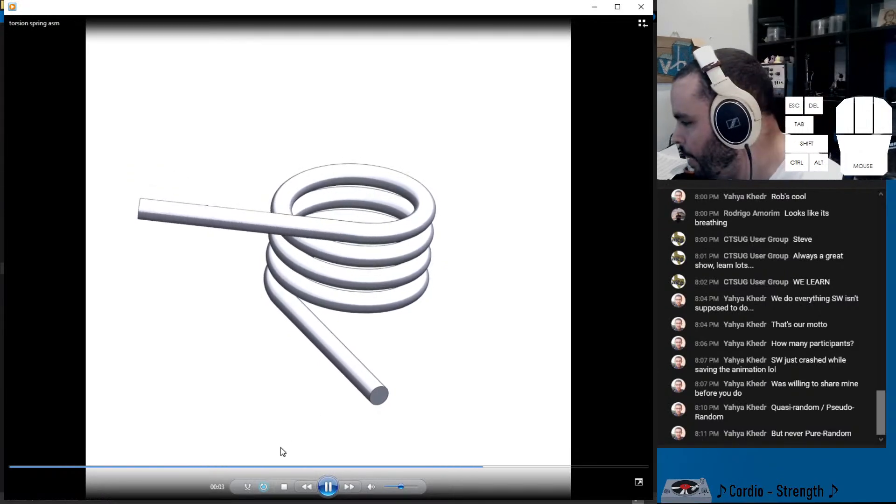
- Switch back to the browser and generate a random number between 2 and 85 for the first giveaway winner
{"action": "left_click", "coordinate": [291, 503]}
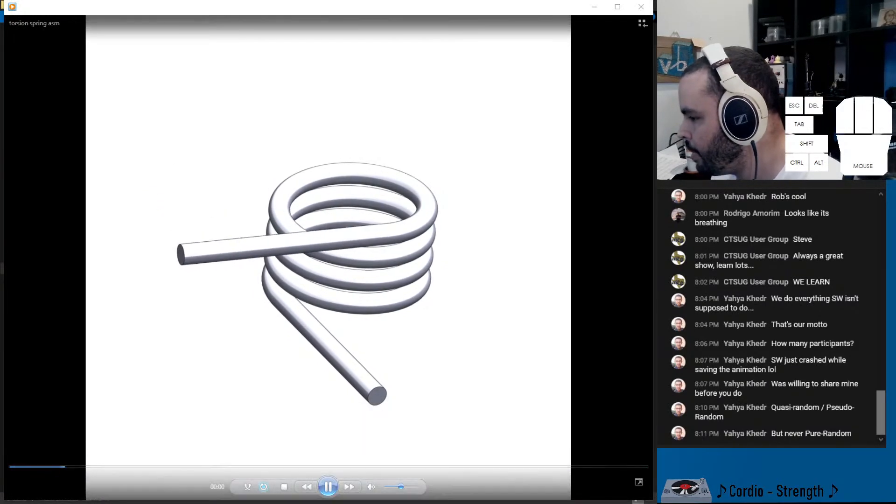
{"action": "left_click", "coordinate": [147, 502]}
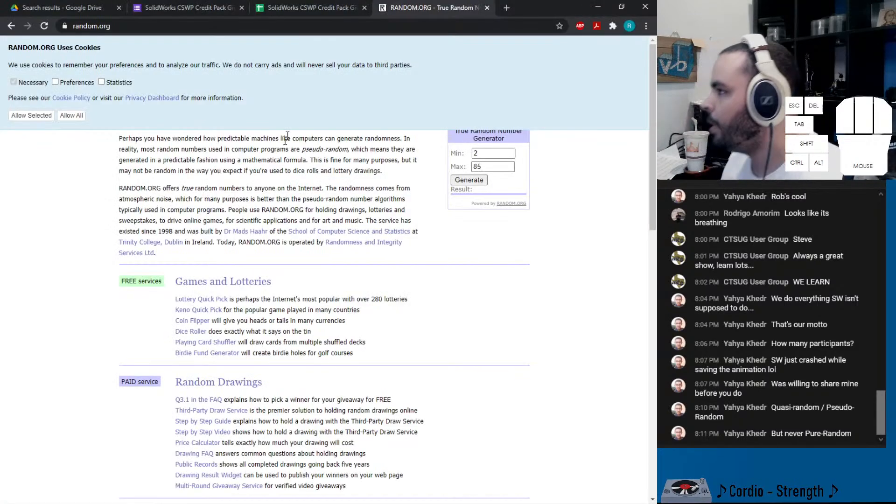
{"action": "left_click", "coordinate": [476, 185]}
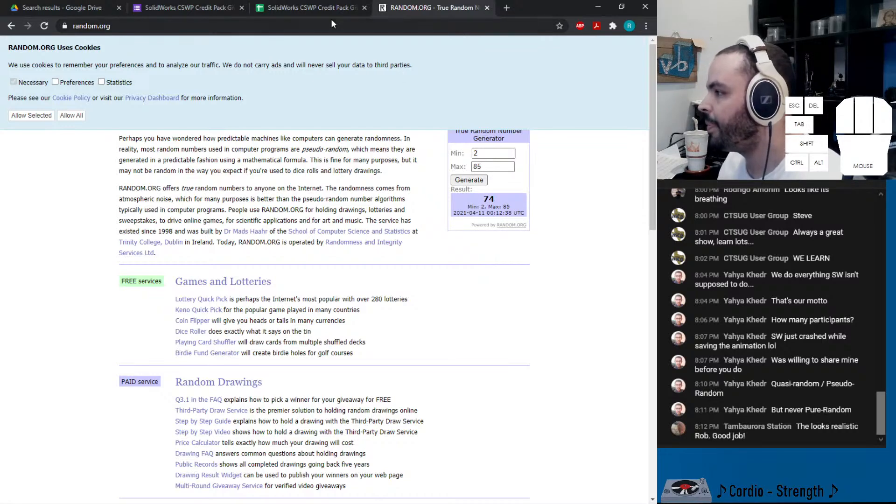
- Find row 74 in the giveaway responses sheet and read the entrant's full name
{"action": "left_click", "coordinate": [310, 8]}
{"action": "scroll", "coordinate": [60, 316], "scroll_direction": "down", "scroll_amount": 15}
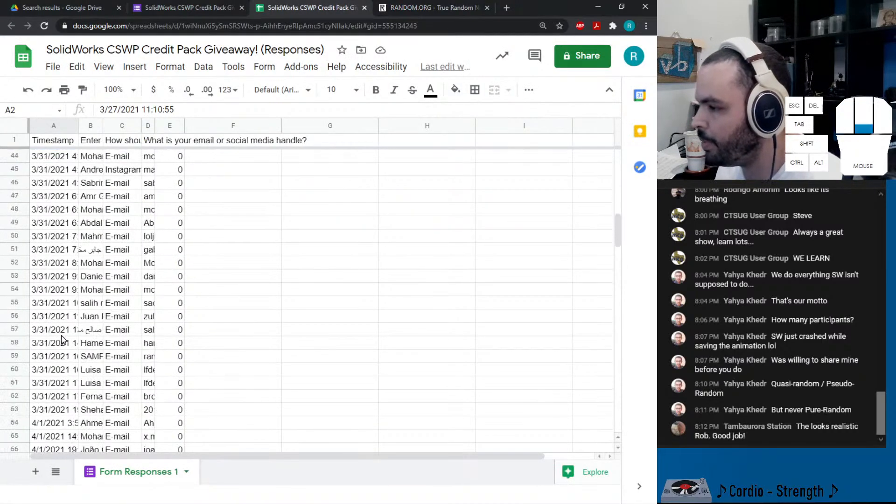
{"action": "left_click", "coordinate": [53, 372]}
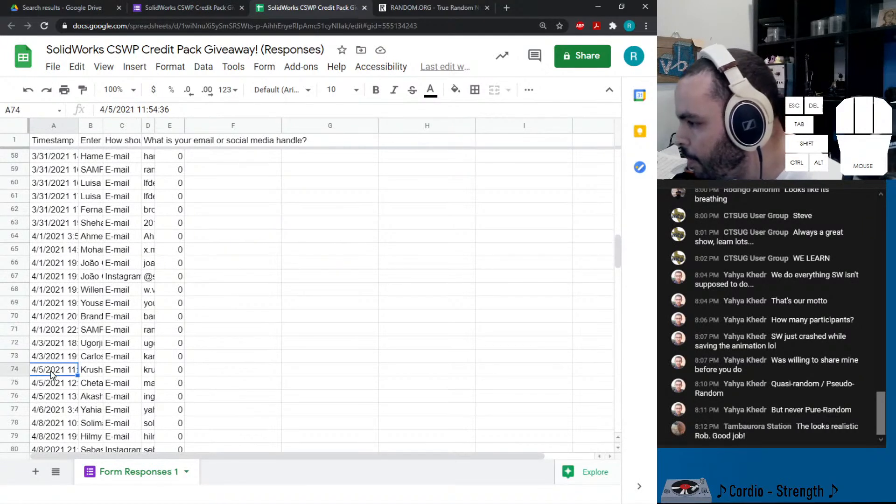
{"action": "key", "text": "Right"}
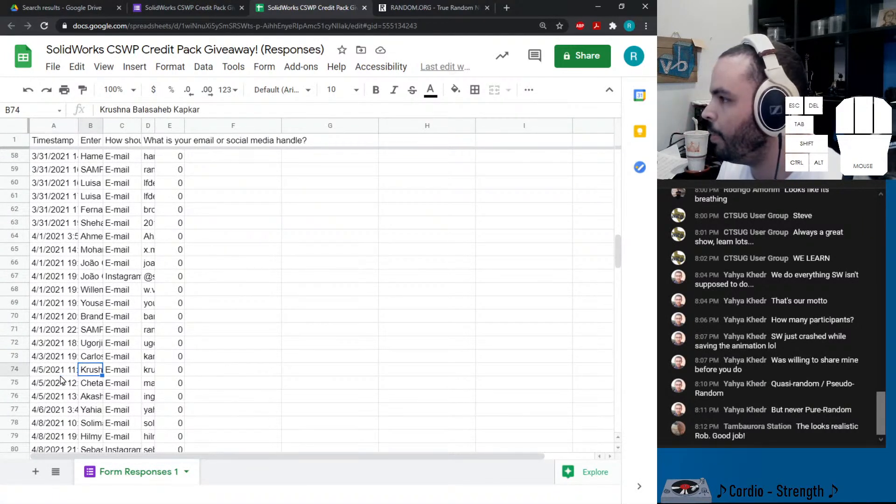
{"action": "double_click", "coordinate": [131, 110]}
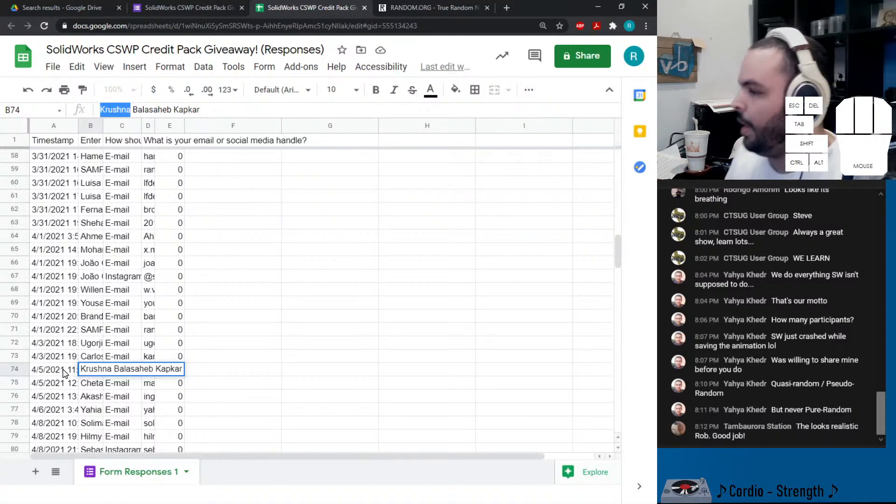
{"action": "key", "text": "Right"}
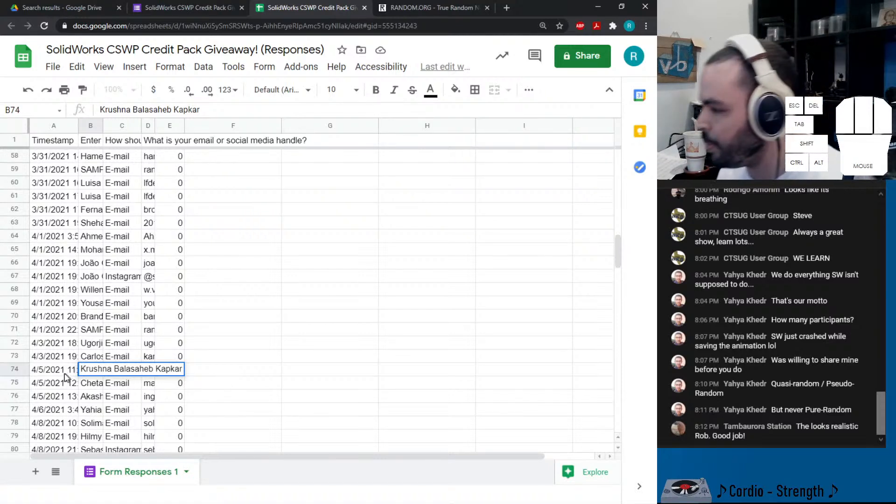
{"action": "double_click", "coordinate": [57, 371]}
{"action": "left_click", "coordinate": [212, 370]}
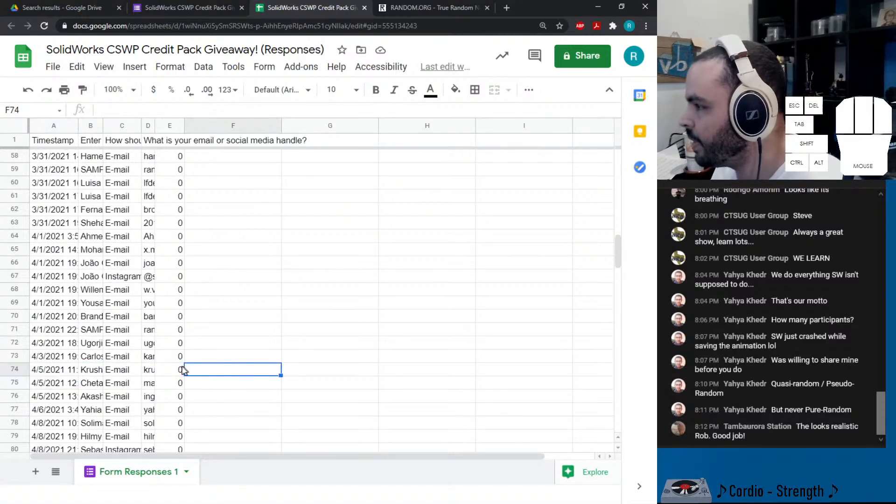
- Recheck the drawn number on random.org and fill the whole of row 74 in the responses sheet with bright green
{"action": "left_click", "coordinate": [442, 12]}
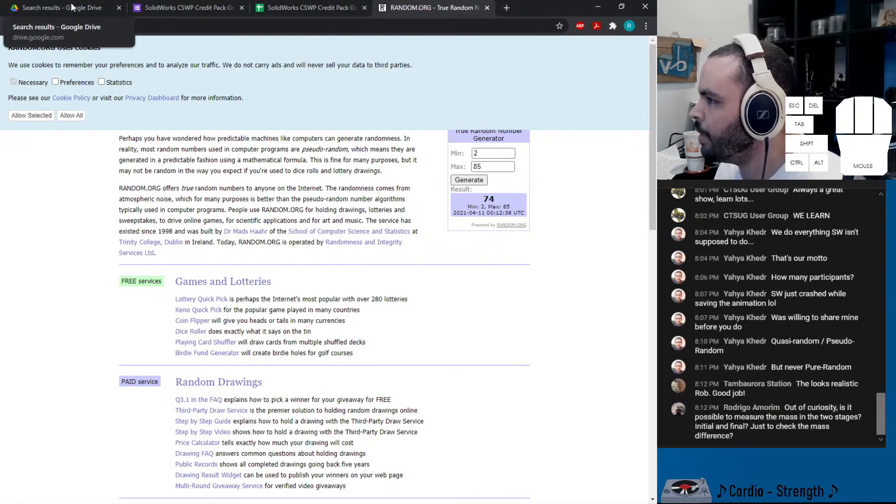
{"action": "left_click", "coordinate": [283, 10]}
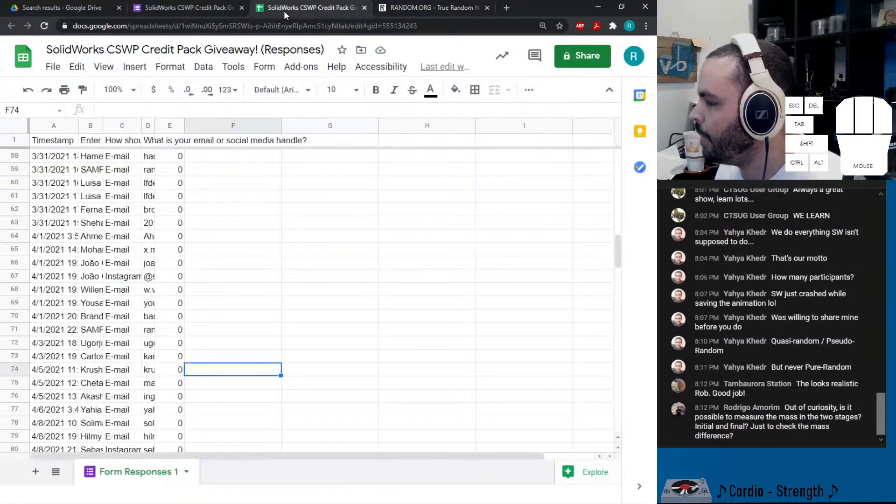
{"action": "left_click", "coordinate": [47, 373]}
{"action": "left_click", "coordinate": [19, 369]}
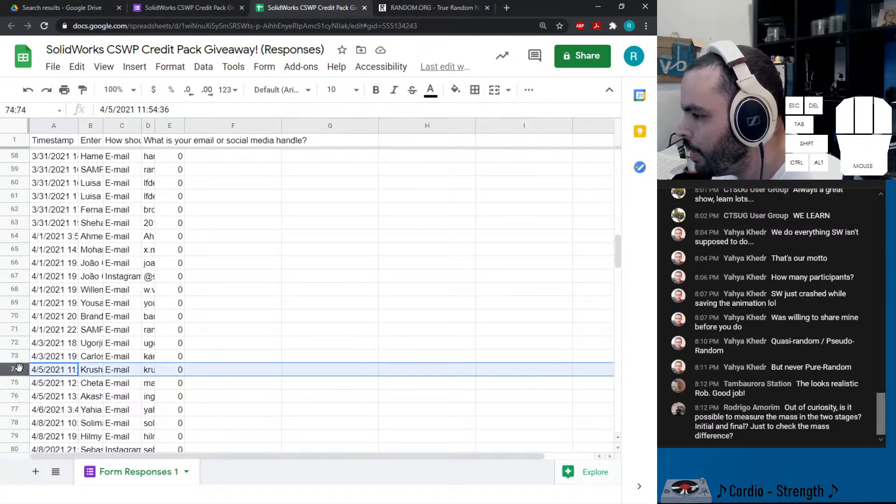
{"action": "left_click", "coordinate": [455, 89]}
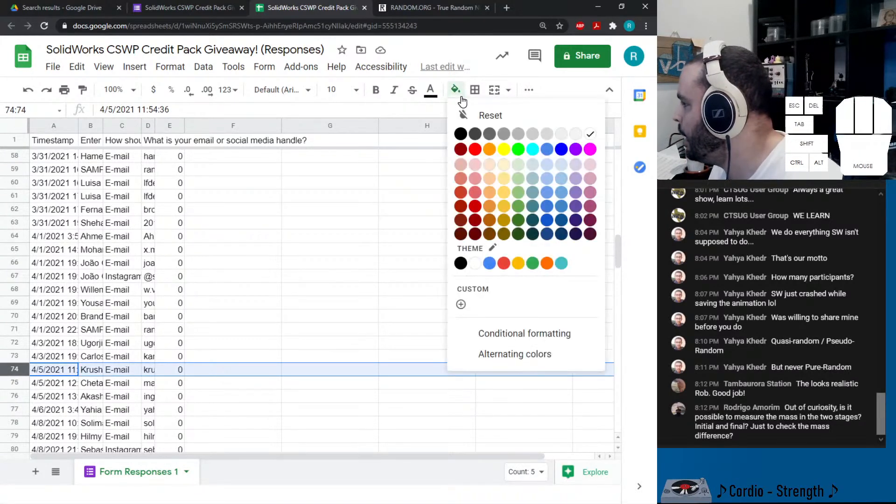
{"action": "left_click", "coordinate": [517, 149]}
{"action": "left_click", "coordinate": [311, 279]}
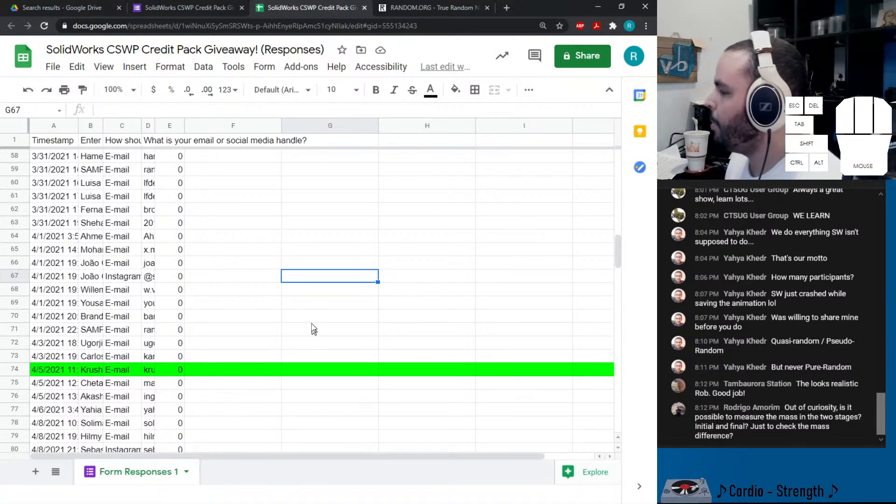
- Generate a second random number between 2 and 85 and read the entrant's full name in row 34 of the responses sheet
{"action": "left_click", "coordinate": [426, 9]}
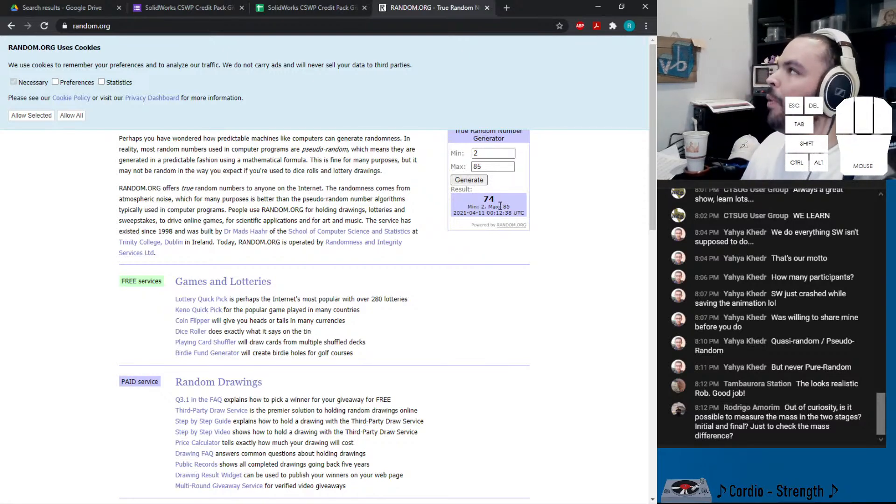
{"action": "left_click", "coordinate": [469, 180]}
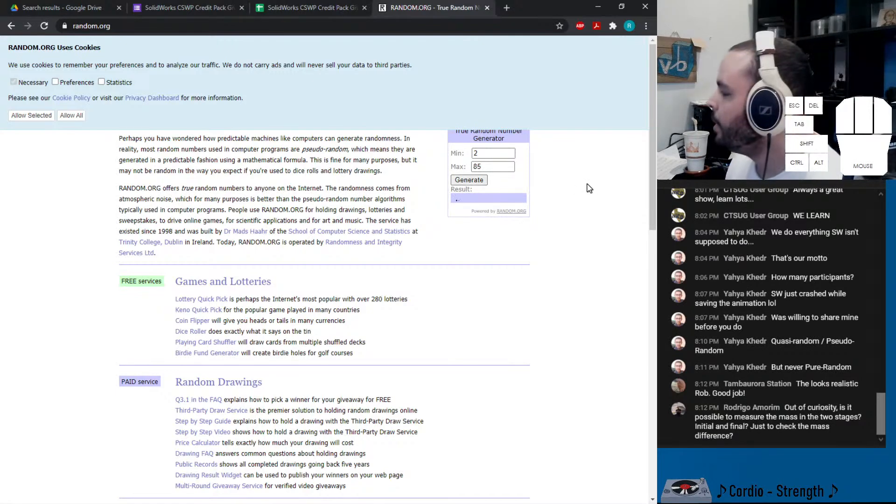
{"action": "left_click", "coordinate": [319, 10]}
{"action": "scroll", "coordinate": [41, 276], "scroll_direction": "up", "scroll_amount": 15}
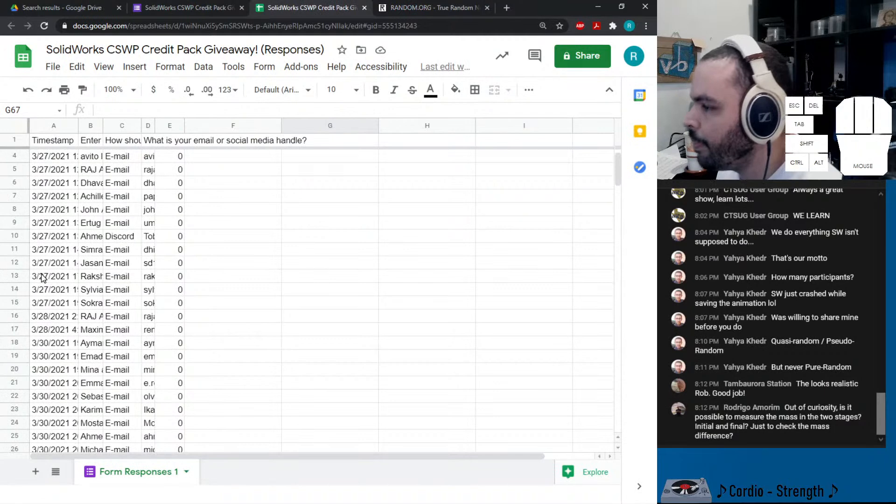
{"action": "scroll", "coordinate": [42, 294], "scroll_direction": "down", "scroll_amount": 5}
{"action": "scroll", "coordinate": [42, 297], "scroll_direction": "down", "scroll_amount": 1}
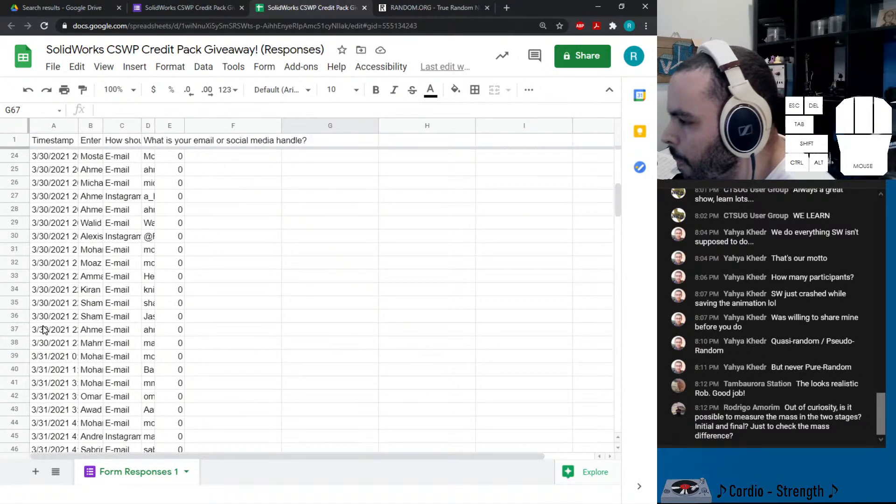
{"action": "left_click", "coordinate": [47, 289]}
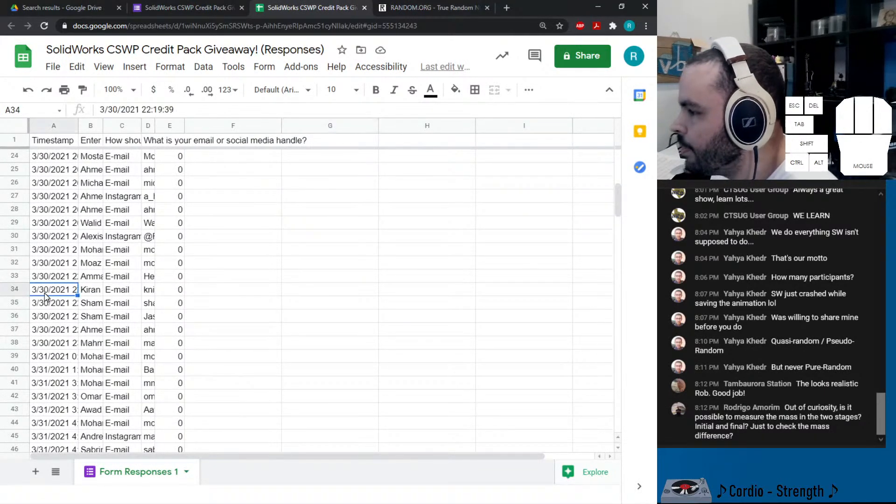
{"action": "left_click", "coordinate": [101, 294]}
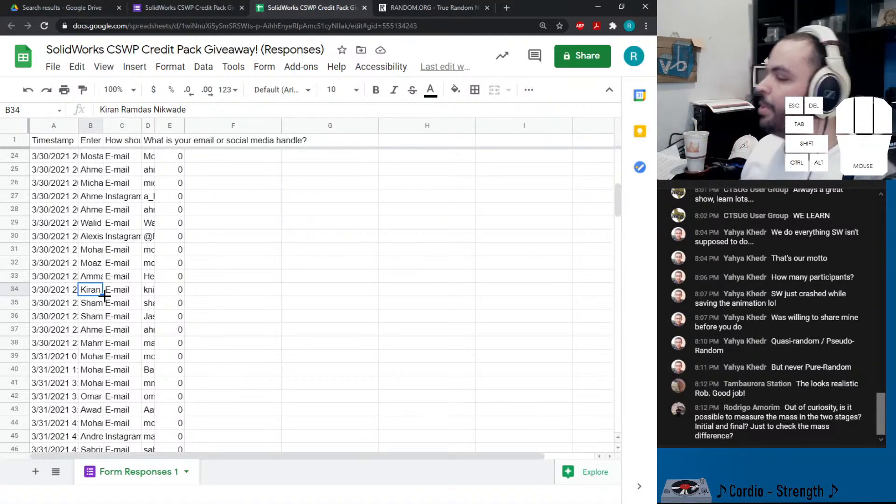
- Fill the whole of row 34 in the responses sheet with bright green
{"action": "left_click", "coordinate": [14, 289]}
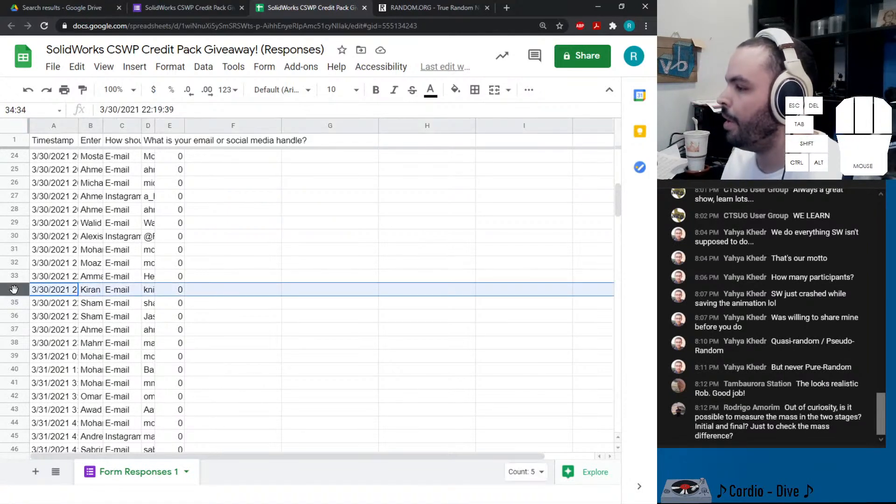
{"action": "left_click", "coordinate": [456, 91]}
{"action": "left_click", "coordinate": [518, 150]}
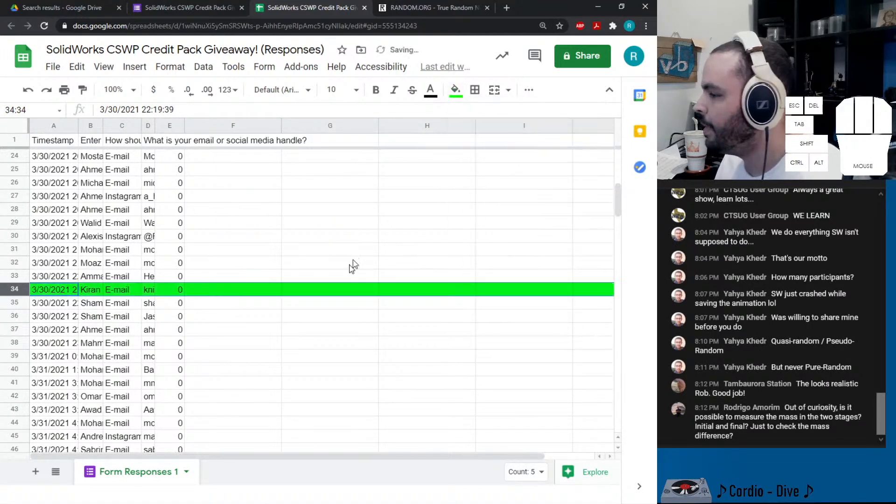
{"action": "left_click", "coordinate": [278, 331]}
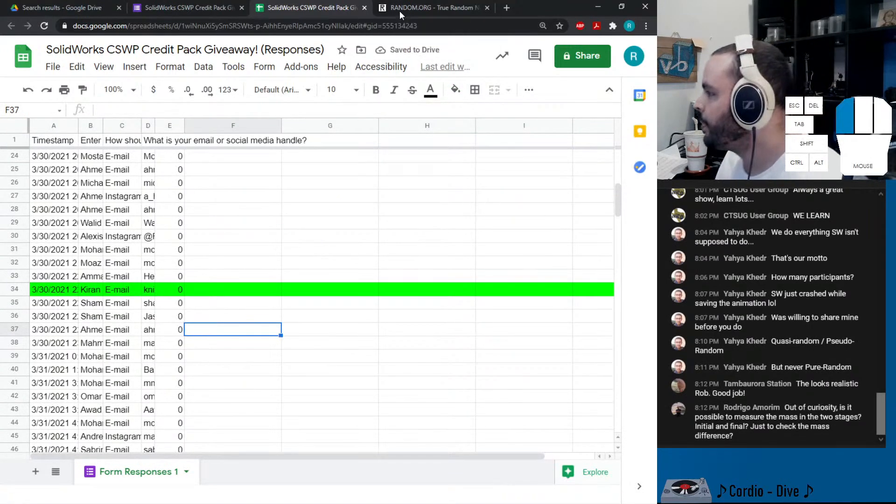
- Generate another random number between 2 and 85 and check row 74 in the responses sheet
{"action": "left_click", "coordinate": [406, 8]}
{"action": "left_click", "coordinate": [469, 179]}
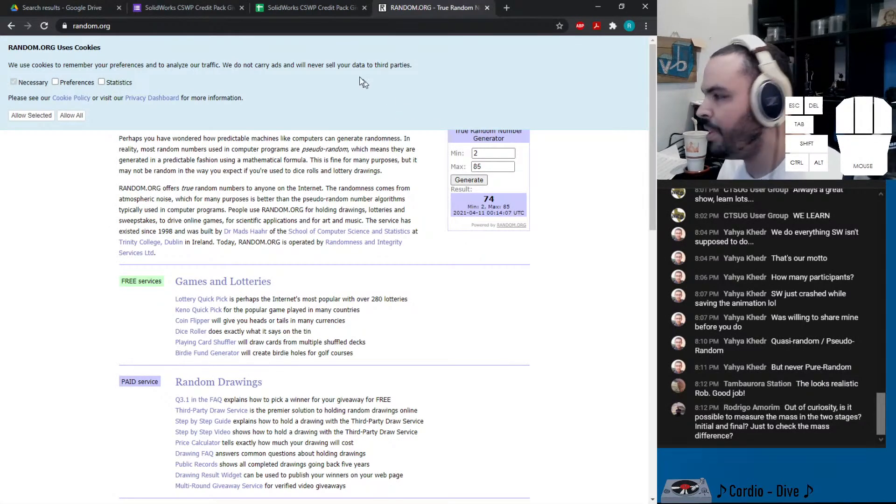
{"action": "left_click", "coordinate": [307, 8]}
{"action": "scroll", "coordinate": [91, 313], "scroll_direction": "down", "scroll_amount": 12}
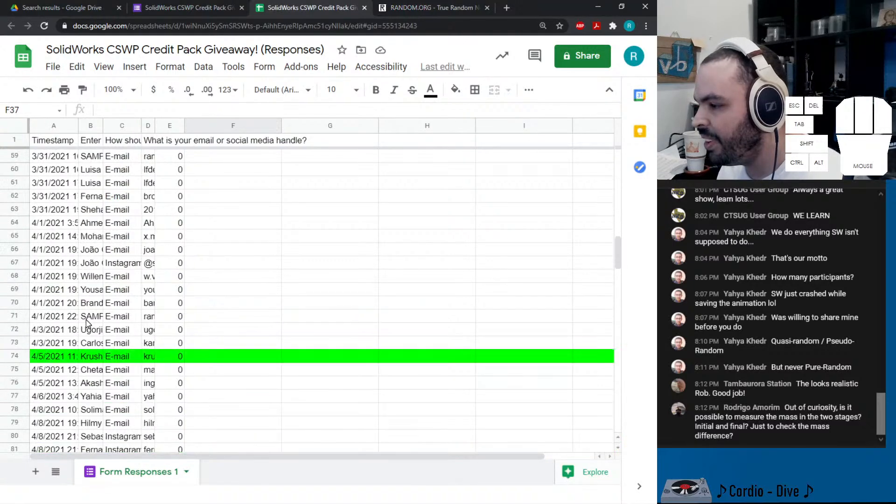
- Redraw the number between 2 and 85 on random.org and read the entrant's full name in row 33 of the responses sheet
{"action": "left_click", "coordinate": [415, 13]}
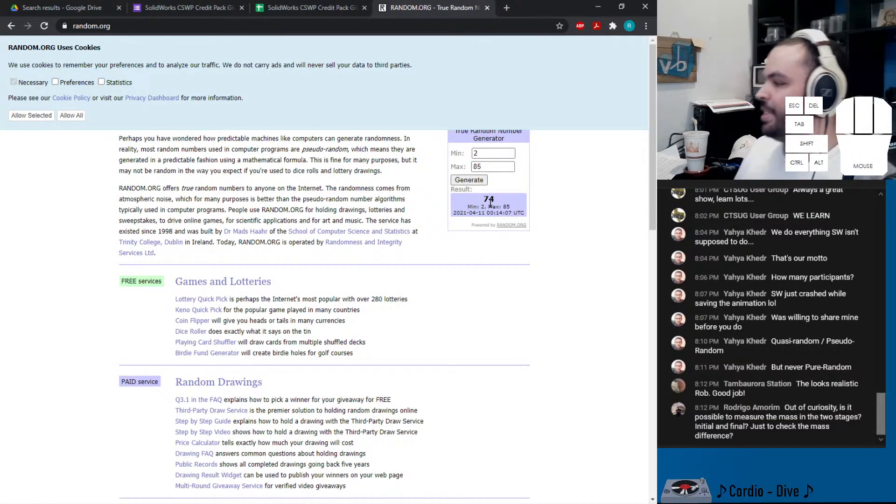
{"action": "left_click", "coordinate": [464, 182]}
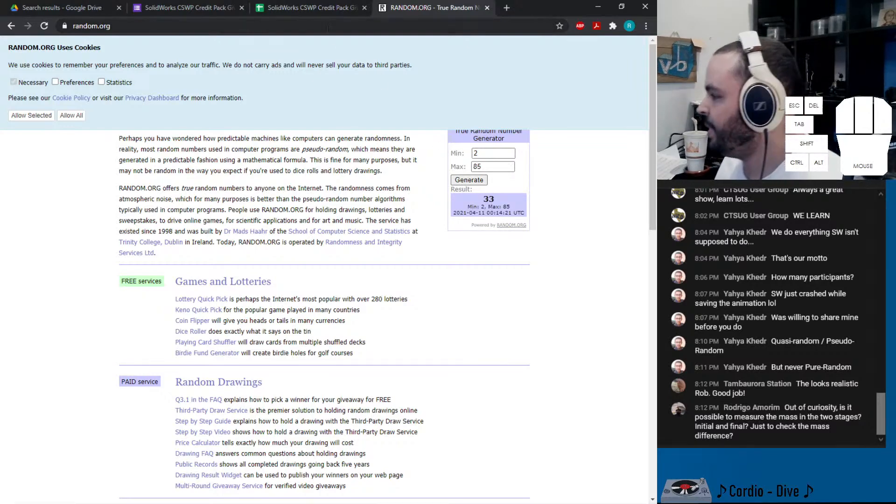
{"action": "left_click", "coordinate": [293, 9]}
{"action": "scroll", "coordinate": [116, 320], "scroll_direction": "up", "scroll_amount": 10}
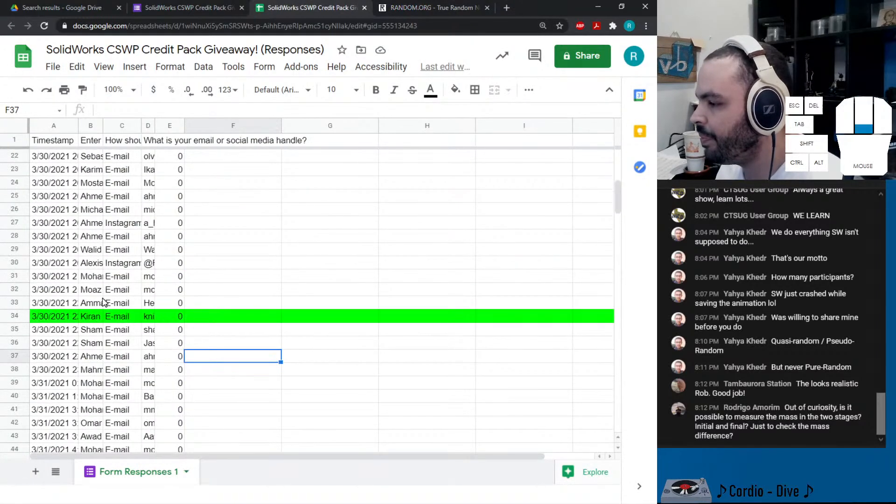
{"action": "left_click", "coordinate": [42, 305]}
{"action": "key", "text": "Right"}
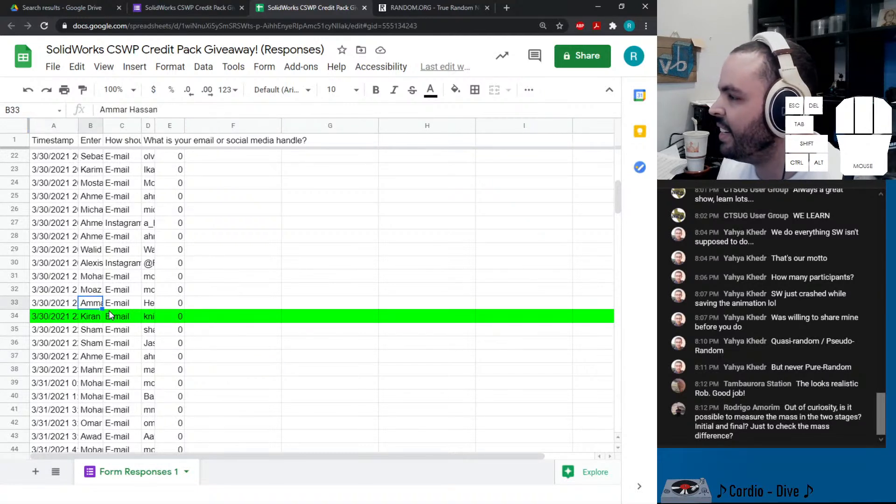
{"action": "key", "text": "Left"}
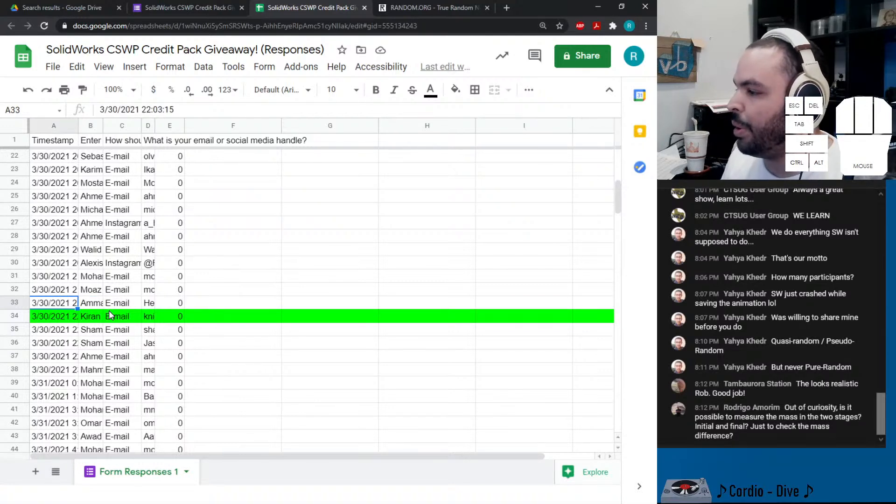
- Highlight the entire row 33 of the responses sheet in bright green
{"action": "left_click", "coordinate": [18, 300]}
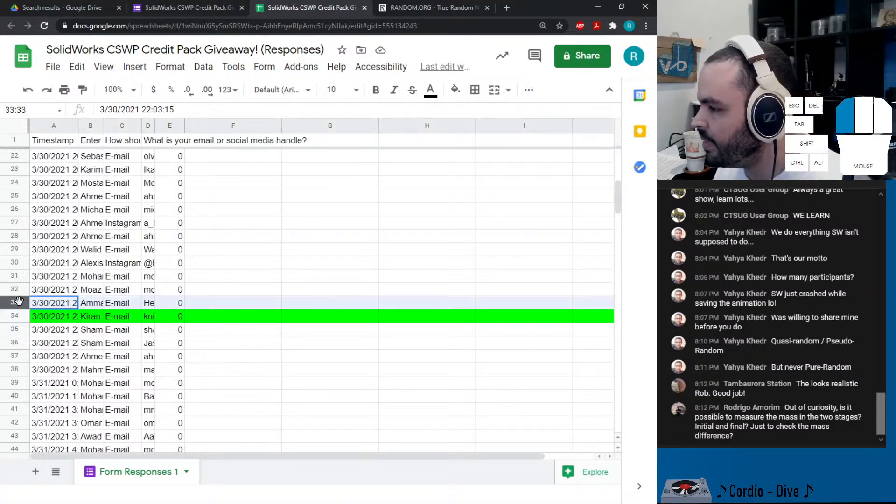
{"action": "left_click", "coordinate": [453, 91]}
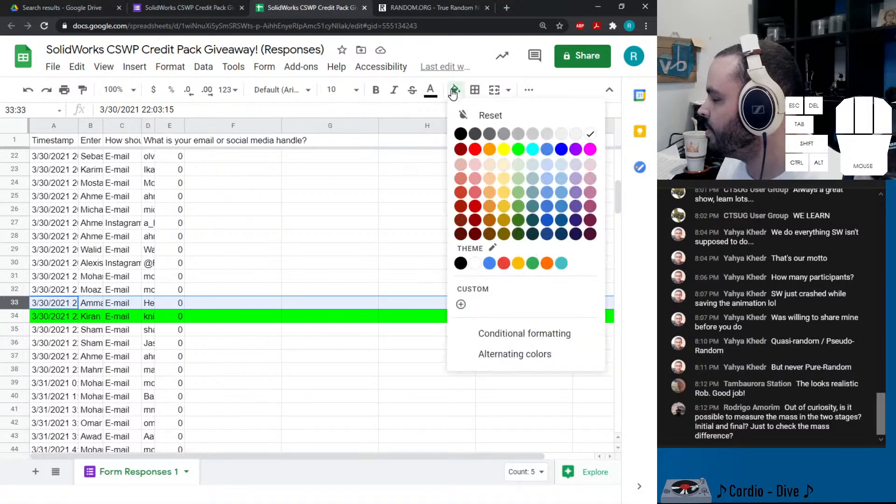
{"action": "left_click", "coordinate": [516, 150]}
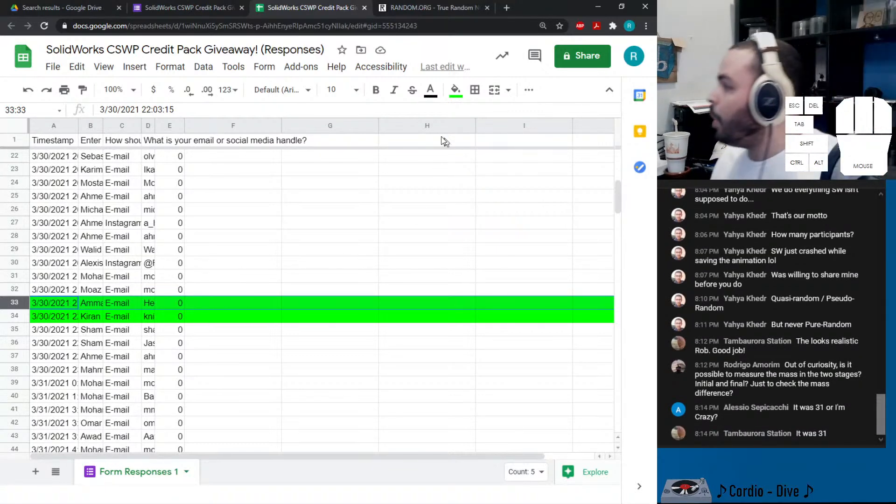
- Generate a random number for the next winner and read the entrant's full name in row 51 of the responses sheet
{"action": "left_click", "coordinate": [419, 10]}
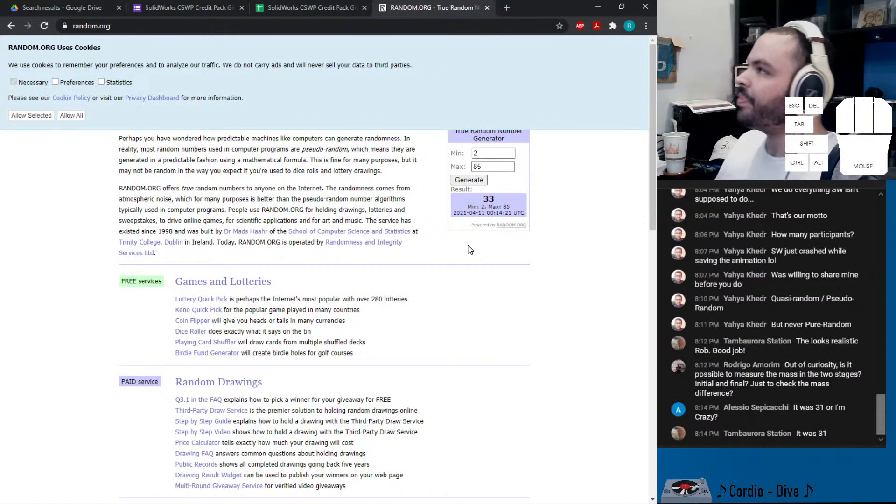
{"action": "left_click", "coordinate": [481, 182]}
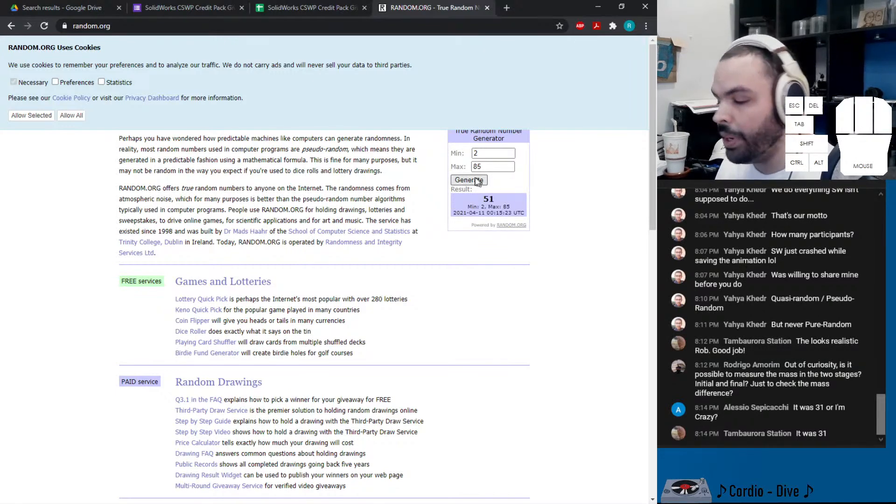
{"action": "left_click", "coordinate": [292, 11]}
{"action": "scroll", "coordinate": [41, 334], "scroll_direction": "down", "scroll_amount": 5}
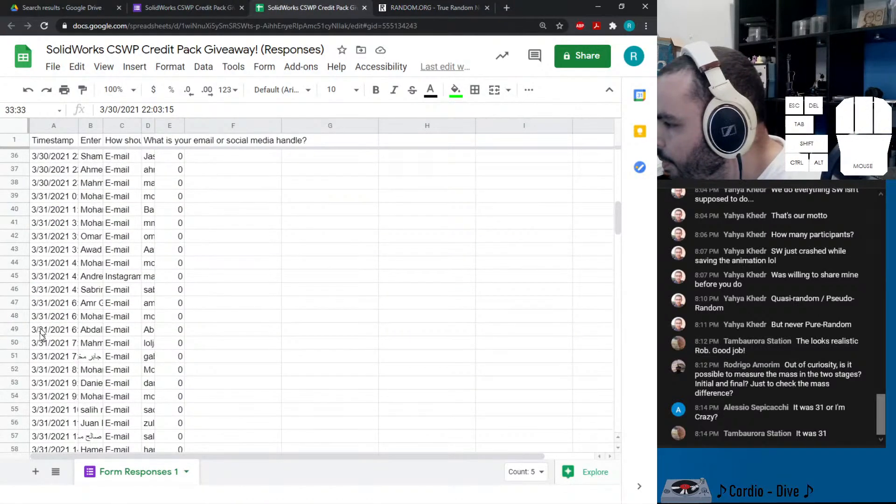
{"action": "left_click", "coordinate": [43, 356]}
{"action": "key", "text": "Right"}
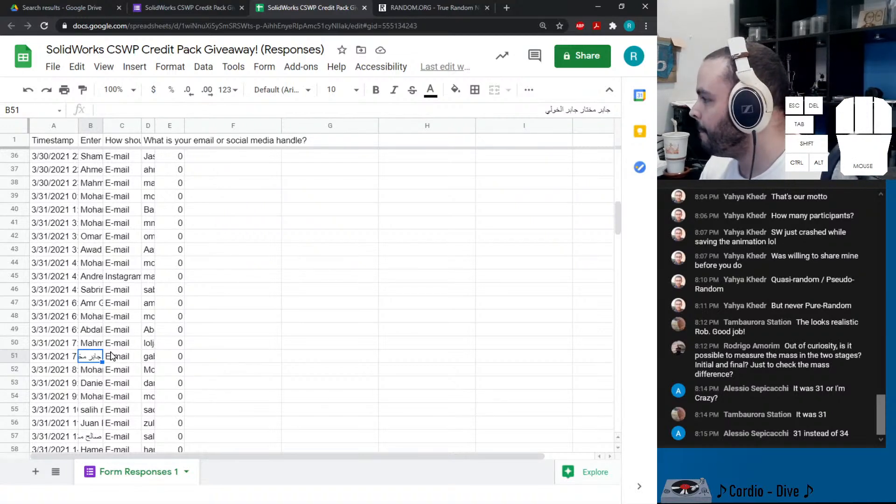
{"action": "key", "text": "Left"}
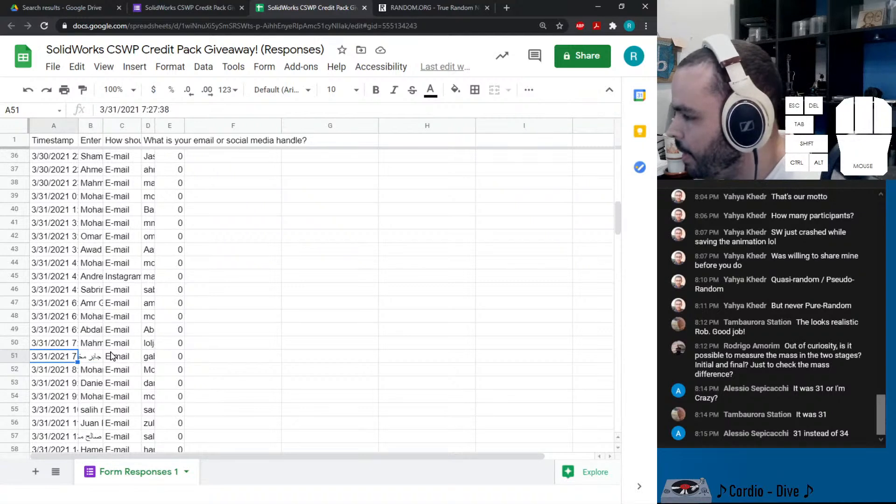
- Fill the whole of row 51 in the responses sheet with bright green
{"action": "key", "text": "shift+space"}
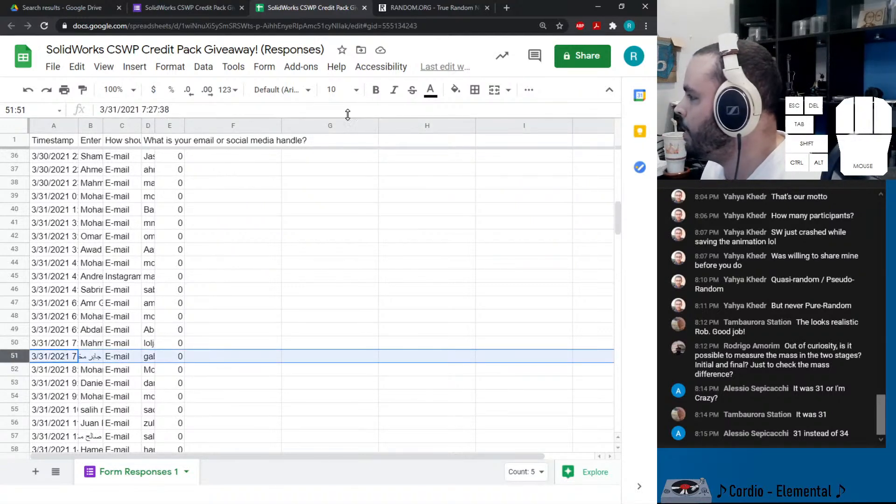
{"action": "left_click", "coordinate": [456, 91]}
{"action": "left_click", "coordinate": [517, 150]}
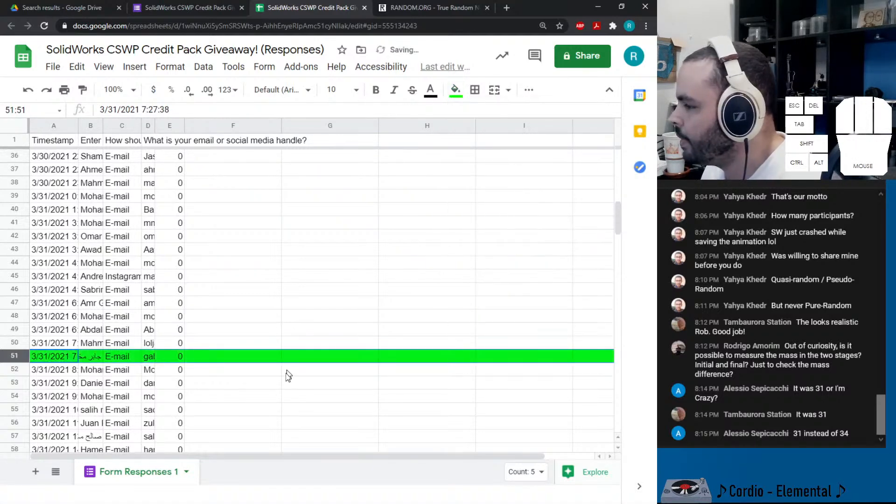
{"action": "left_click", "coordinate": [249, 390]}
- Look over the highlighted winner rows in the giveaway responses sheet
{"action": "left_click", "coordinate": [430, 7]}
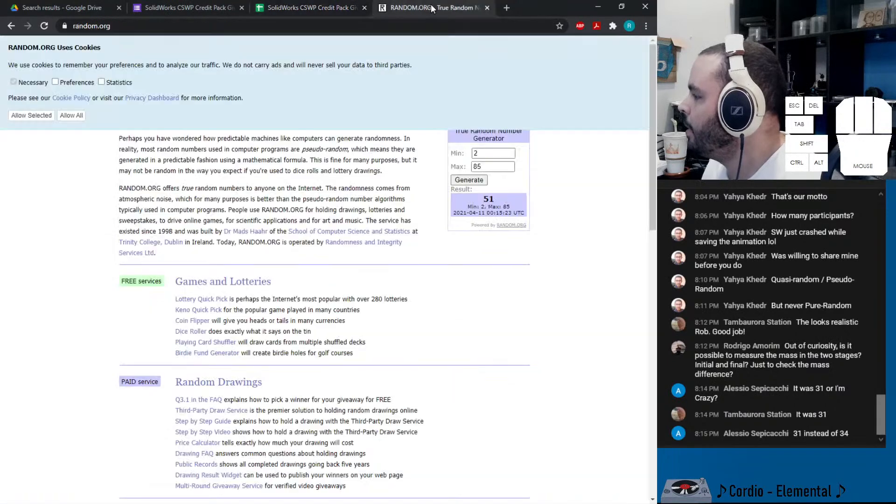
{"action": "left_click", "coordinate": [60, 7]}
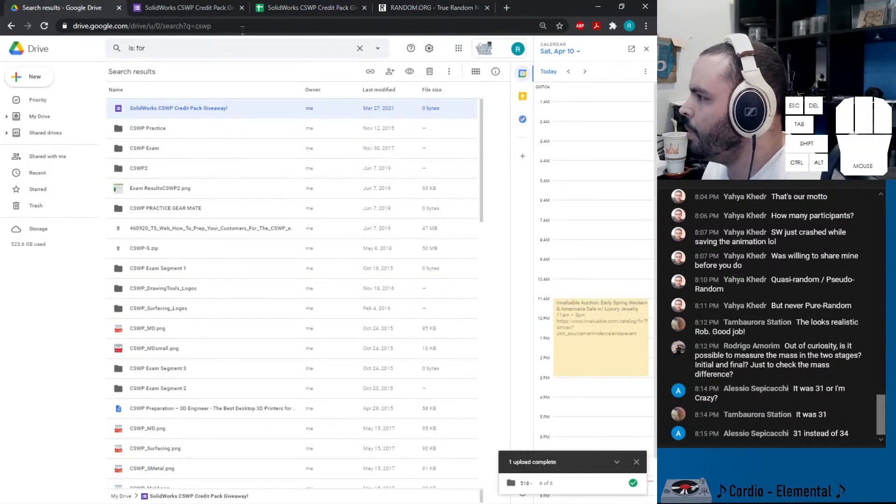
{"action": "left_click", "coordinate": [293, 3]}
{"action": "scroll", "coordinate": [139, 317], "scroll_direction": "up", "scroll_amount": 7}
{"action": "scroll", "coordinate": [139, 316], "scroll_direction": "down", "scroll_amount": 15}
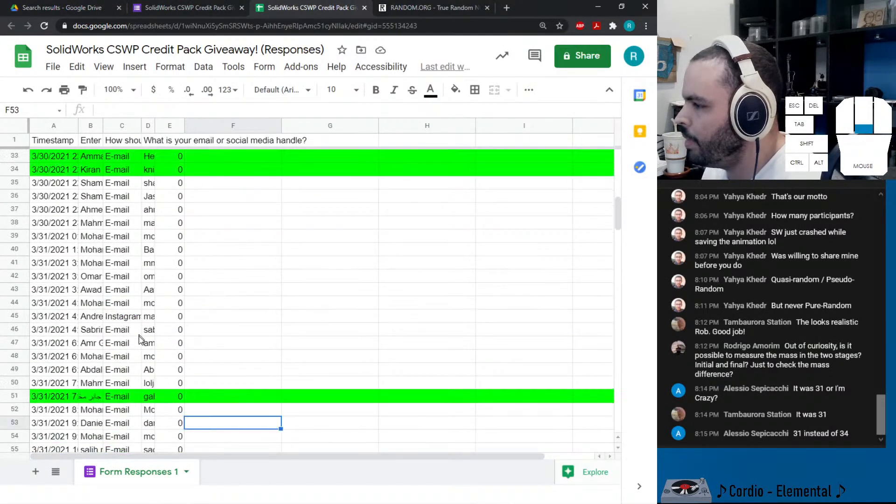
{"action": "scroll", "coordinate": [138, 316], "scroll_direction": "up", "scroll_amount": 10}
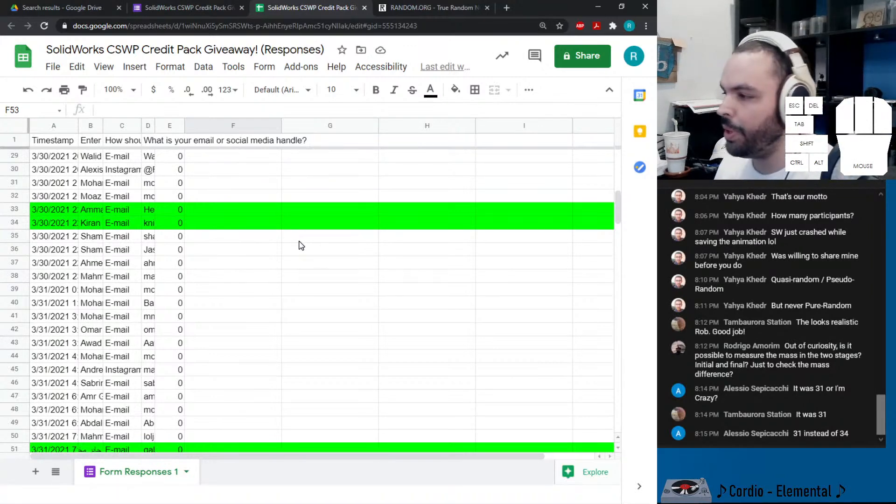
{"action": "scroll", "coordinate": [327, 214], "scroll_direction": "down", "scroll_amount": 2}
{"action": "scroll", "coordinate": [338, 240], "scroll_direction": "up", "scroll_amount": 2}
{"action": "scroll", "coordinate": [338, 239], "scroll_direction": "down", "scroll_amount": 1}
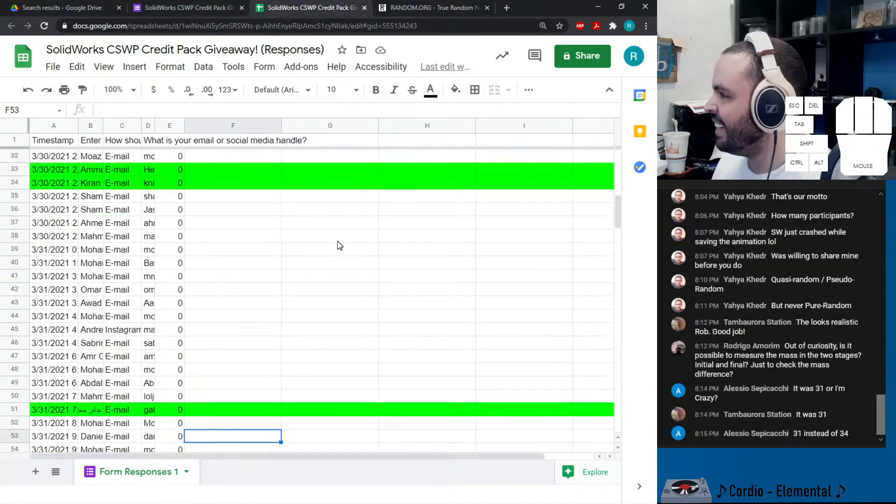
- Generate a random number between 2 and 85 for the next winner and read the entrant's full name in row 76 of the responses sheet
{"action": "left_click", "coordinate": [422, 8]}
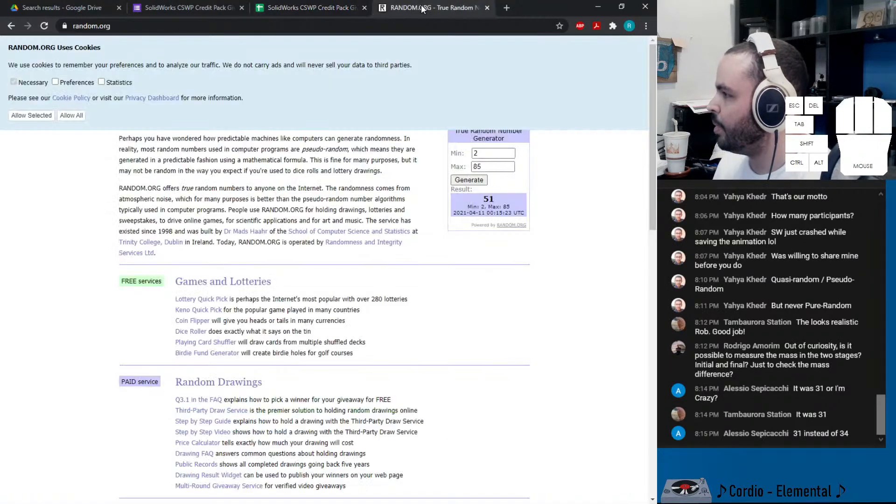
{"action": "left_click", "coordinate": [462, 180]}
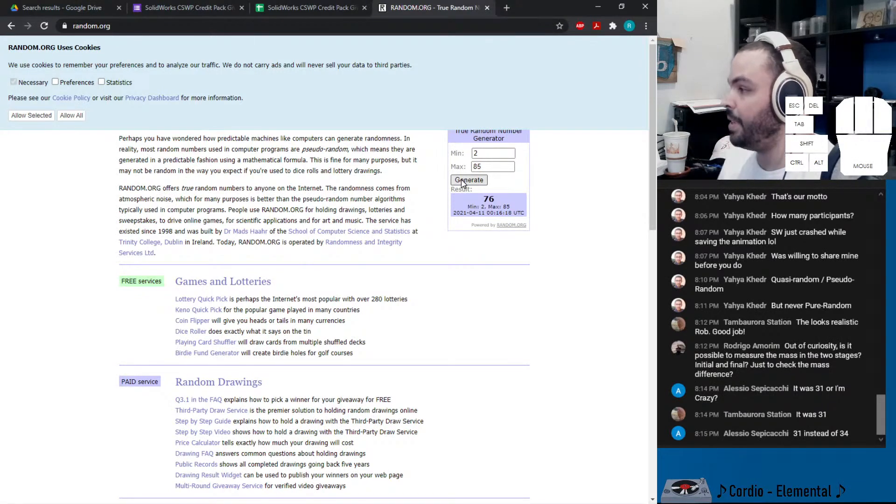
{"action": "left_click", "coordinate": [304, 8]}
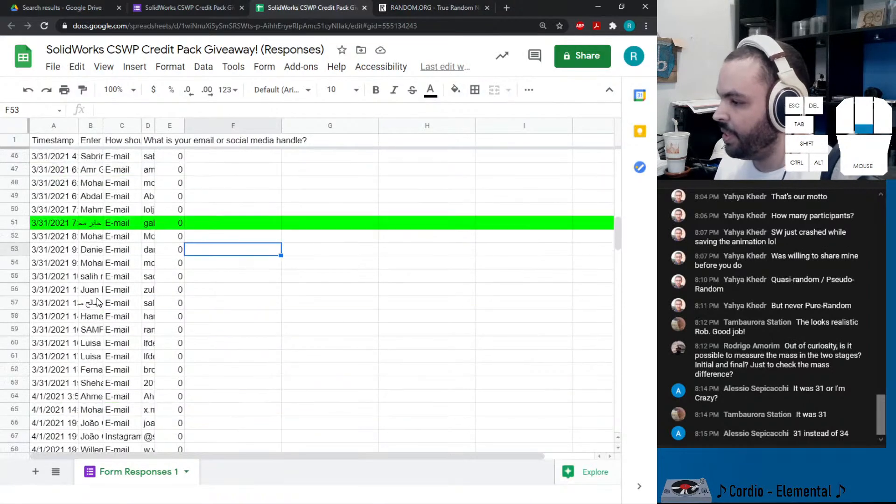
{"action": "scroll", "coordinate": [98, 302], "scroll_direction": "down", "scroll_amount": 5}
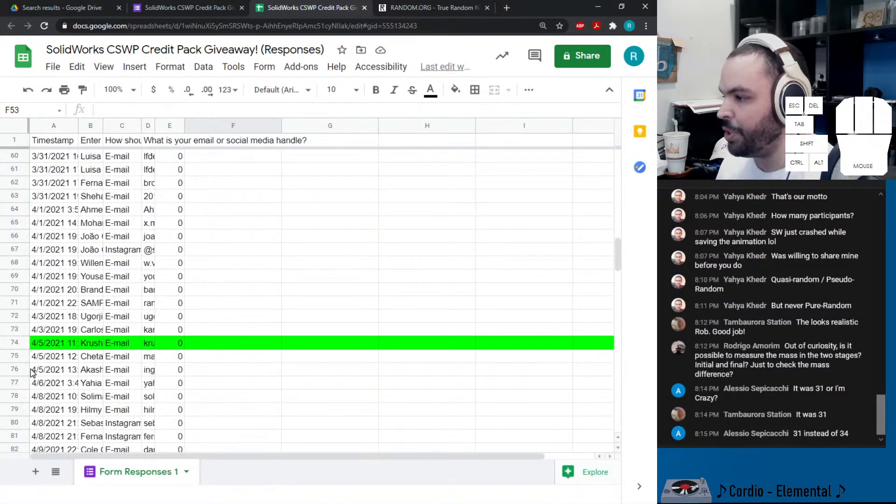
{"action": "scroll", "coordinate": [33, 372], "scroll_direction": "up", "scroll_amount": 8}
{"action": "scroll", "coordinate": [76, 331], "scroll_direction": "down", "scroll_amount": 10}
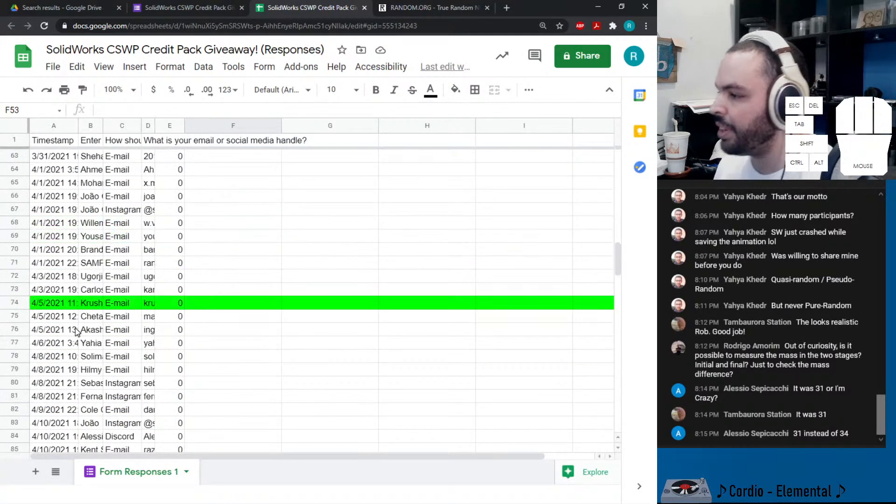
{"action": "left_click", "coordinate": [33, 329]}
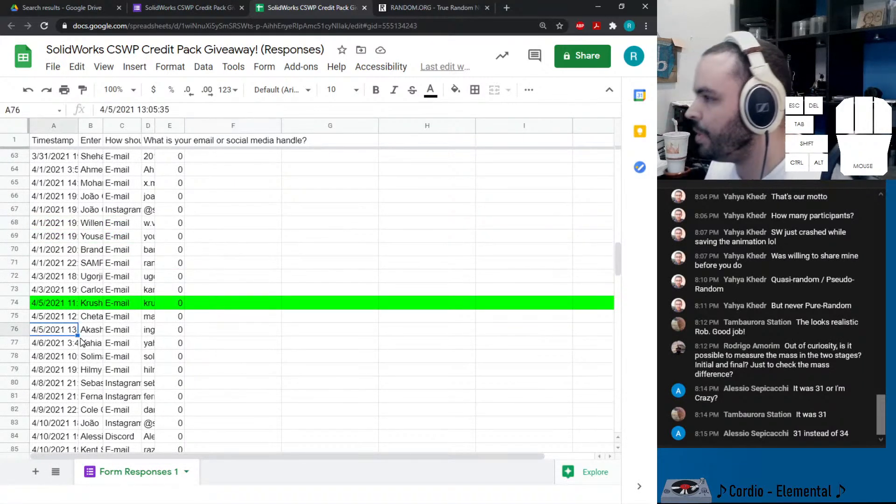
{"action": "key", "text": "Right"}
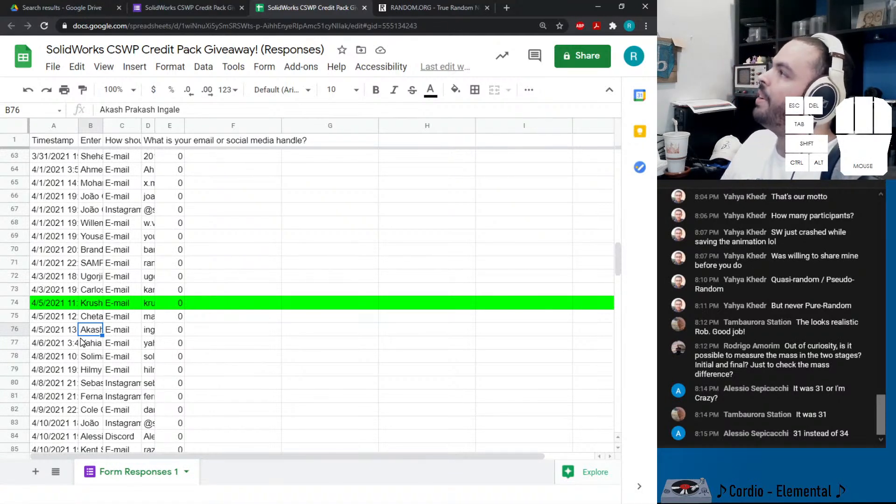
{"action": "key", "text": "Left"}
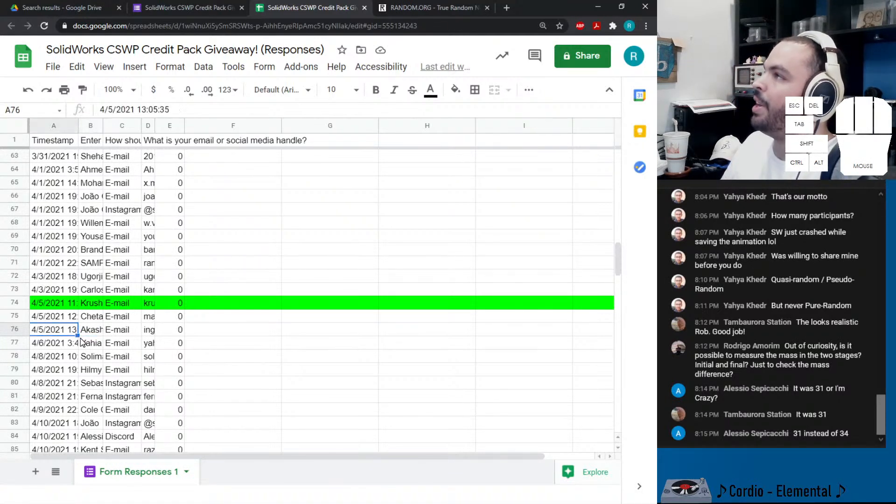
- Fill the whole of row 76 in the responses sheet with bright green
{"action": "left_click", "coordinate": [14, 329]}
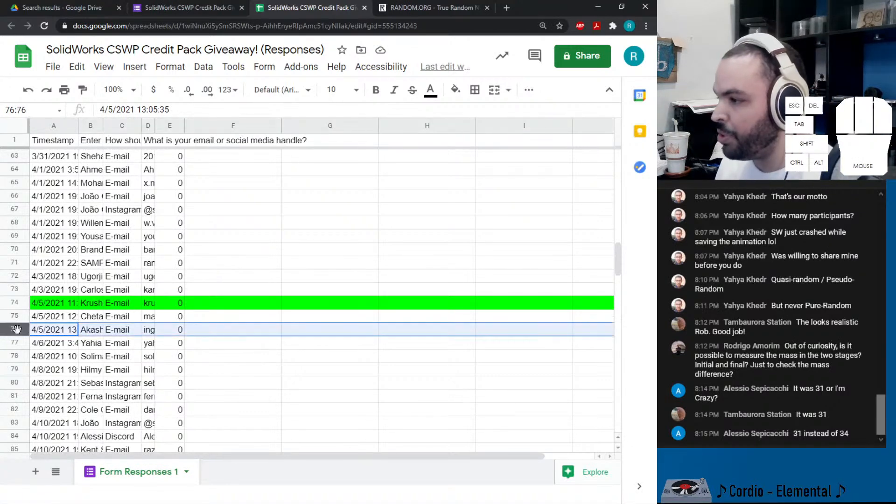
{"action": "left_click", "coordinate": [455, 89]}
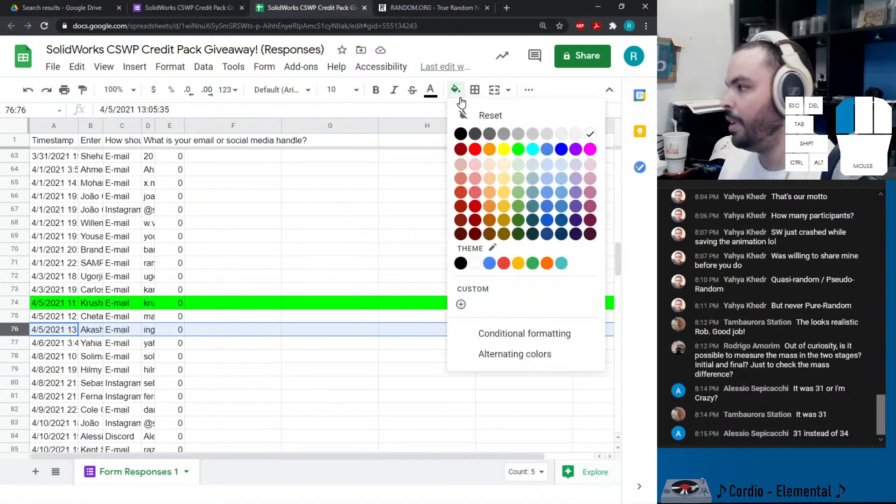
{"action": "left_click", "coordinate": [518, 149]}
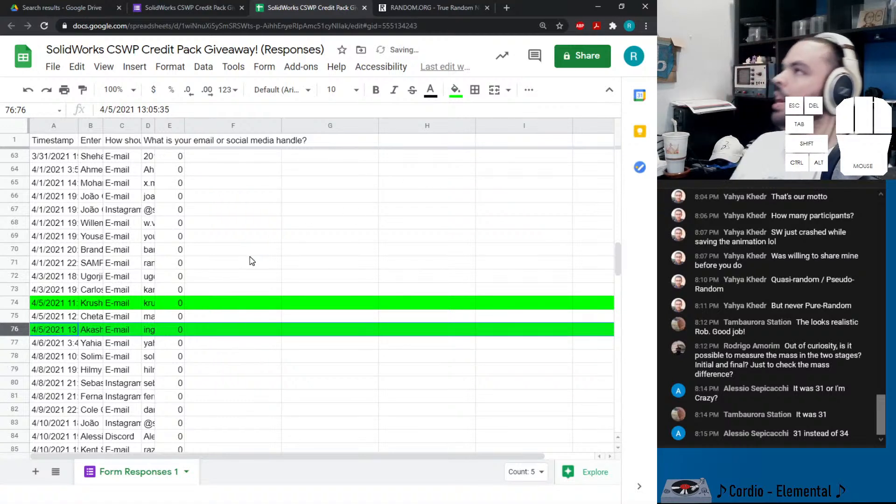
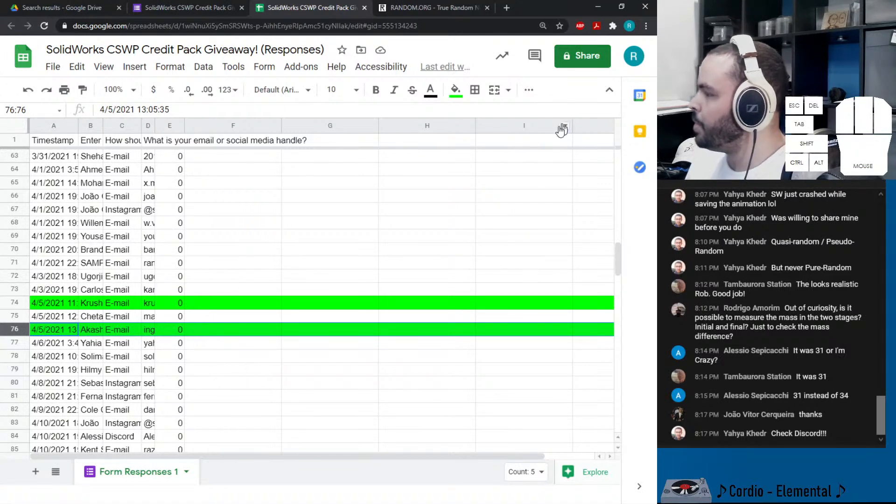
- Switch to the Discord server in Firefox and look through the recent messages in the general channel
{"action": "left_click", "coordinate": [289, 503]}
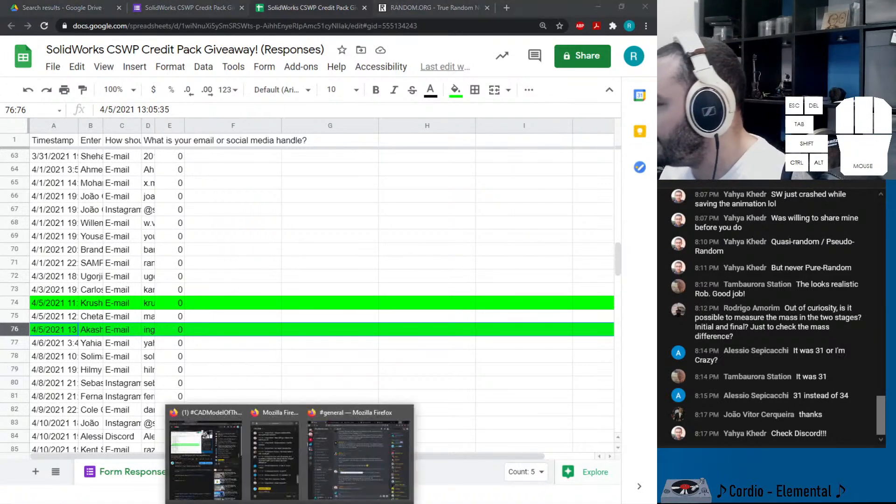
{"action": "left_click", "coordinate": [351, 446]}
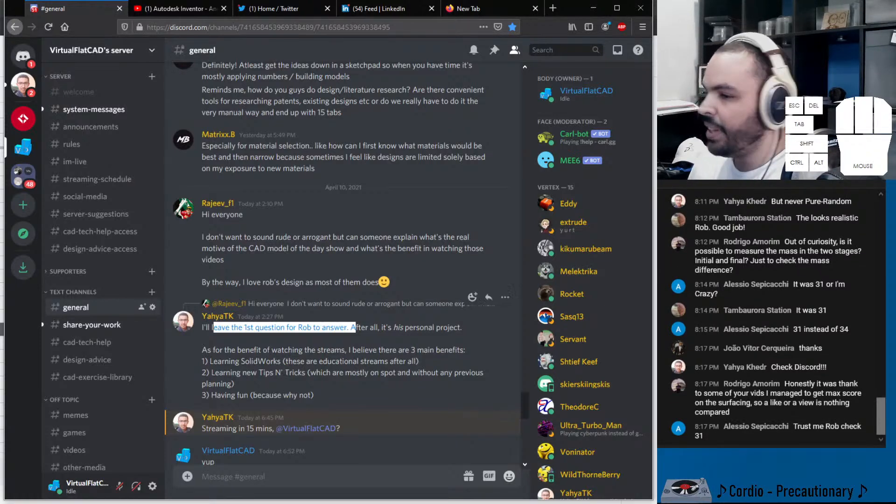
{"action": "scroll", "coordinate": [286, 368], "scroll_direction": "down", "scroll_amount": 10}
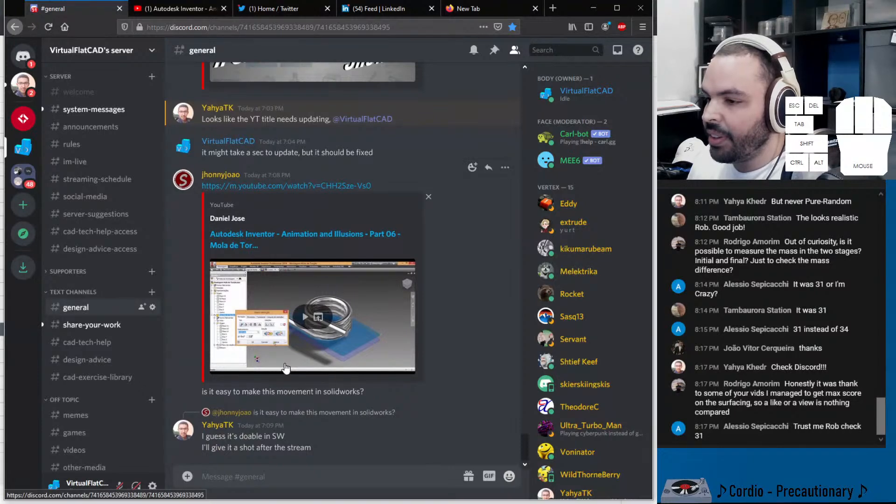
{"action": "scroll", "coordinate": [286, 367], "scroll_direction": "up", "scroll_amount": 3}
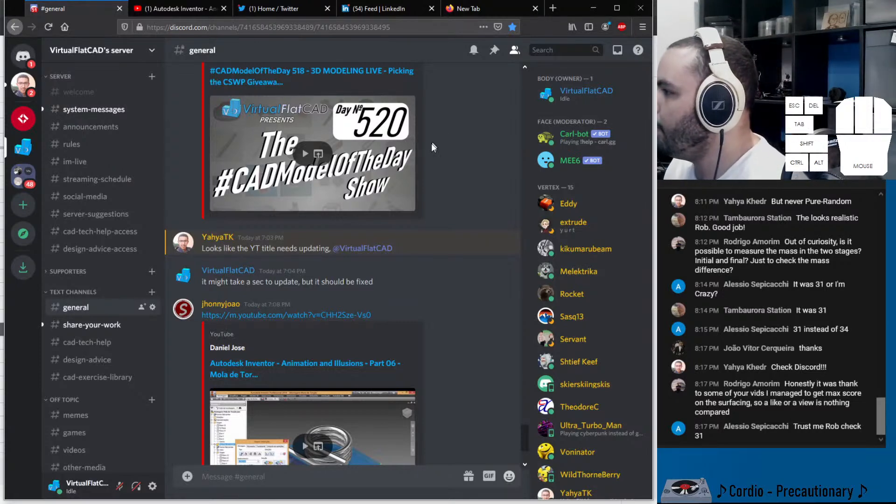
{"action": "scroll", "coordinate": [367, 191], "scroll_direction": "down", "scroll_amount": 3}
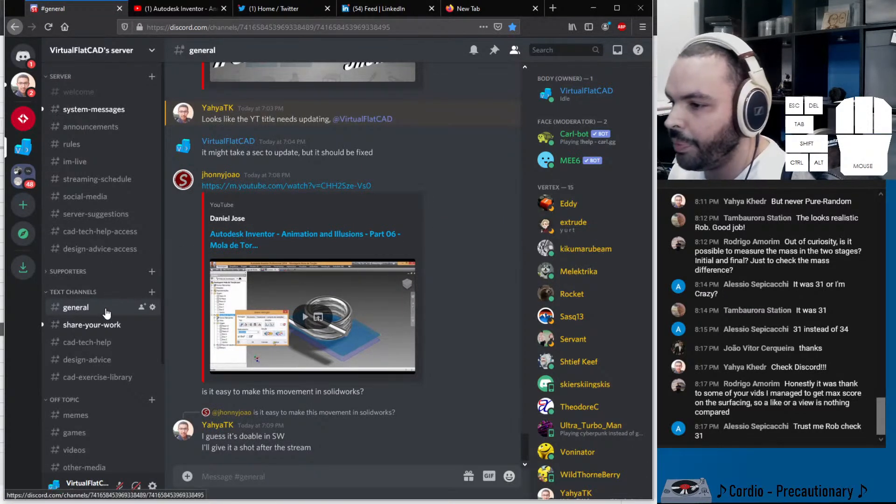
- View the enlarged spring GIF in the share-your-work channel and return to the general channel
{"action": "left_click", "coordinate": [108, 328]}
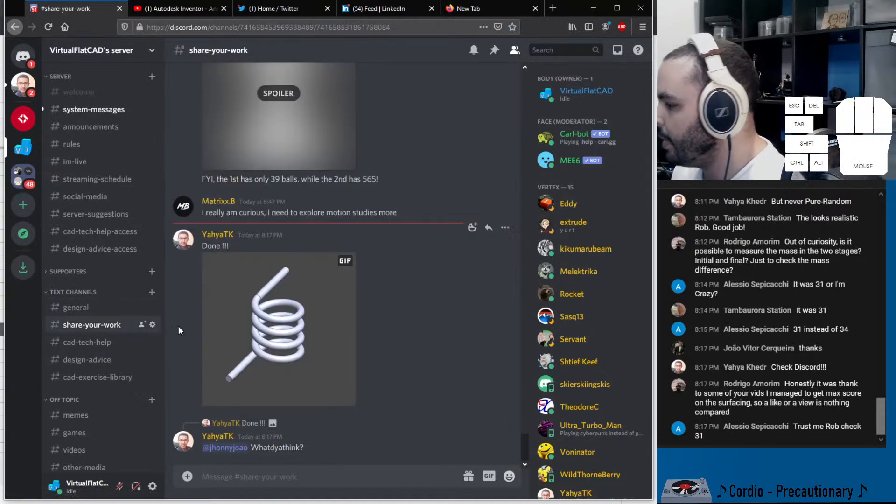
{"action": "left_click", "coordinate": [346, 340]}
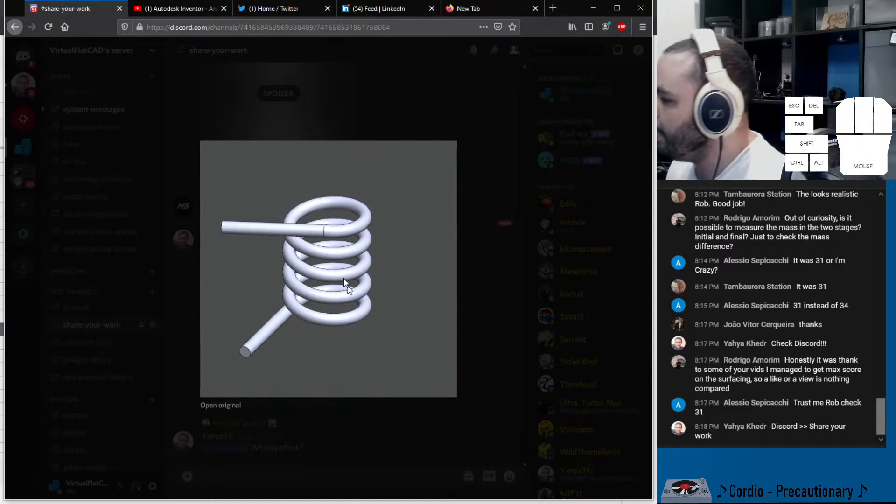
{"action": "left_click", "coordinate": [340, 437]}
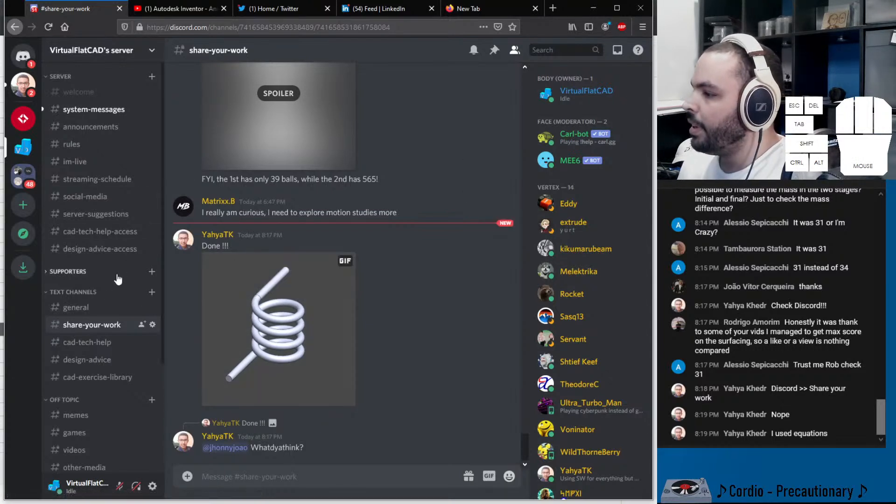
{"action": "left_click", "coordinate": [112, 315]}
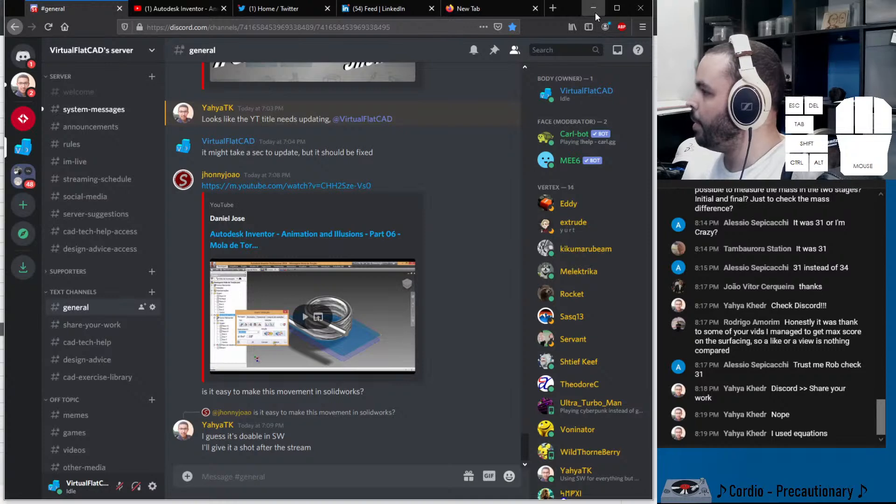
- Put the browser windows away and switch to the torsion spring assembly's motion study in SOLIDWORKS
{"action": "double_click", "coordinate": [575, 10]}
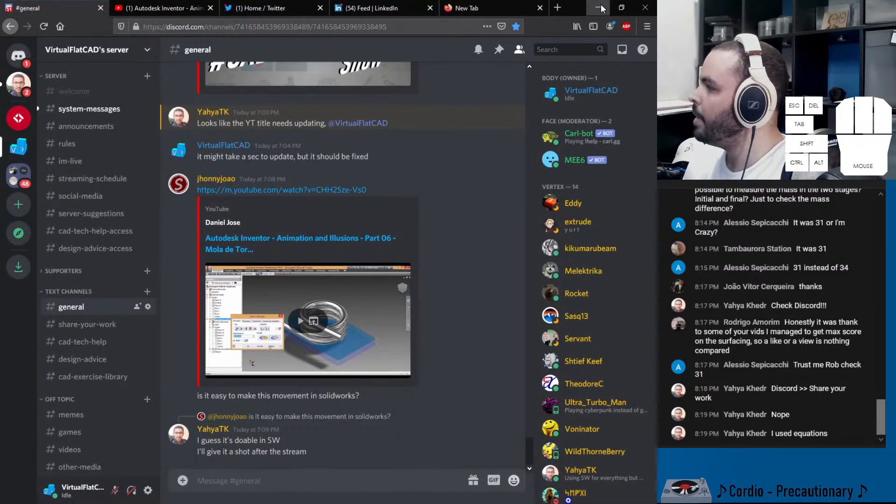
{"action": "left_click", "coordinate": [599, 9]}
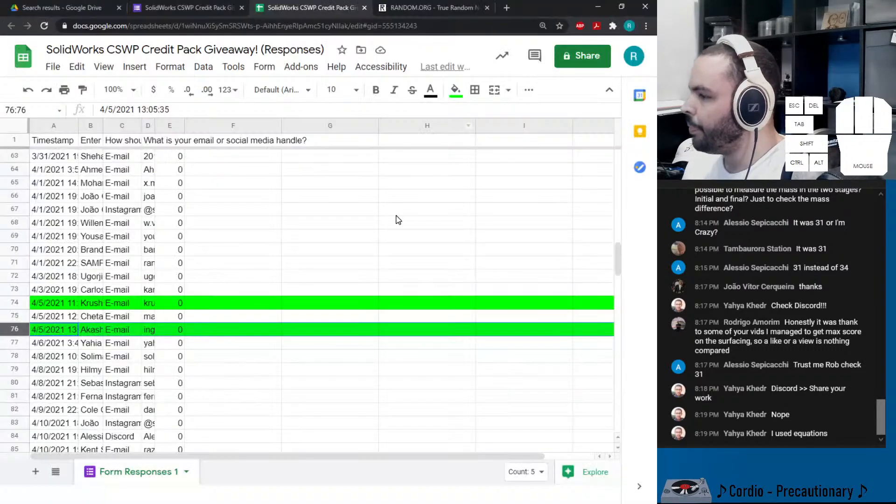
{"action": "left_click", "coordinate": [598, 7]}
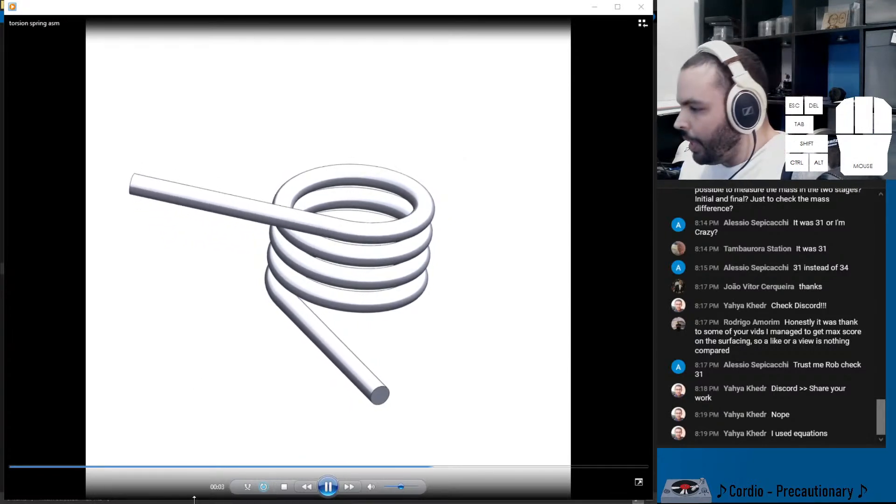
{"action": "mouse_move", "coordinate": [327, 503]}
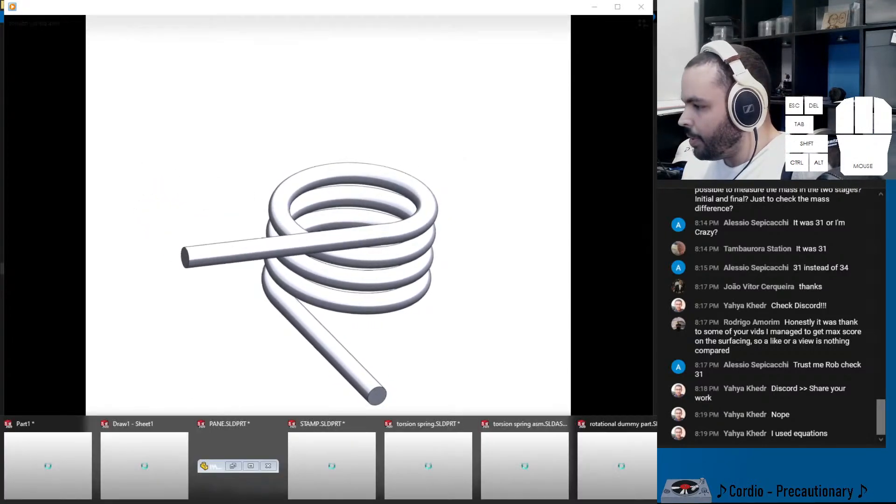
{"action": "left_click", "coordinate": [611, 467]}
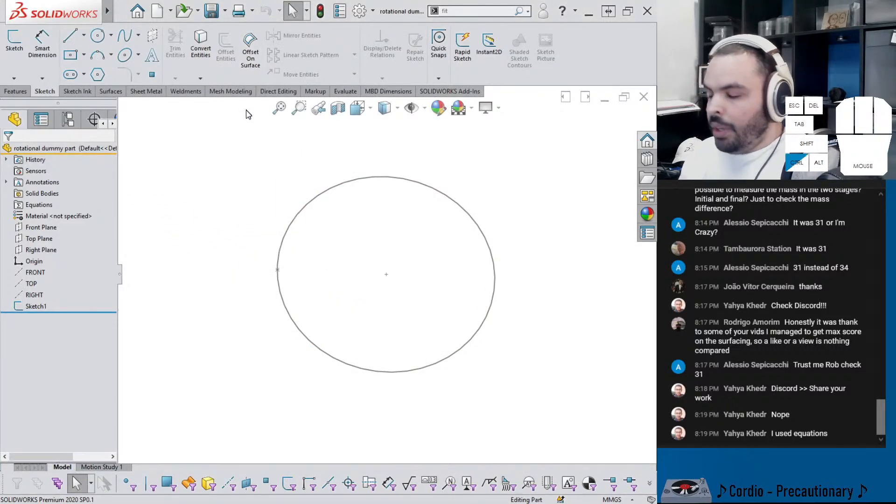
{"action": "key", "text": "ctrl+Tab"}
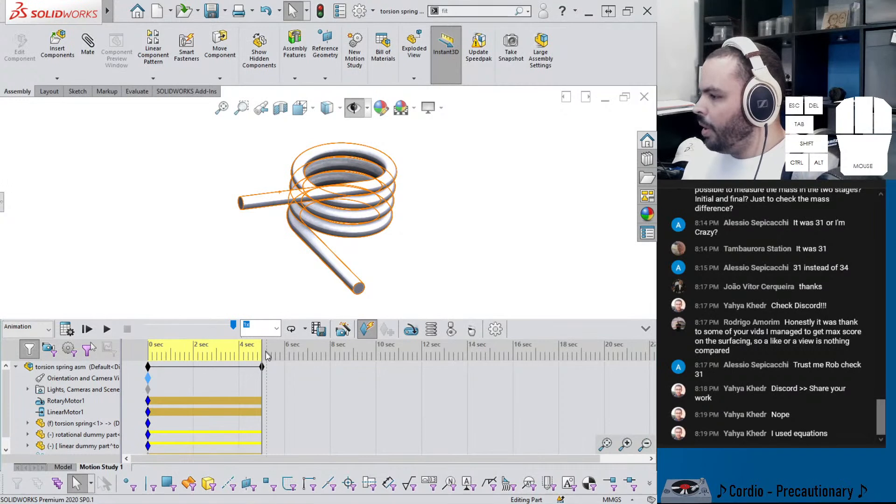
- Set the motion study back to 0 seconds and check the mass properties of the torsion spring assembly
{"action": "left_click_drag", "start_coordinate": [262, 354], "coordinate": [136, 346]}
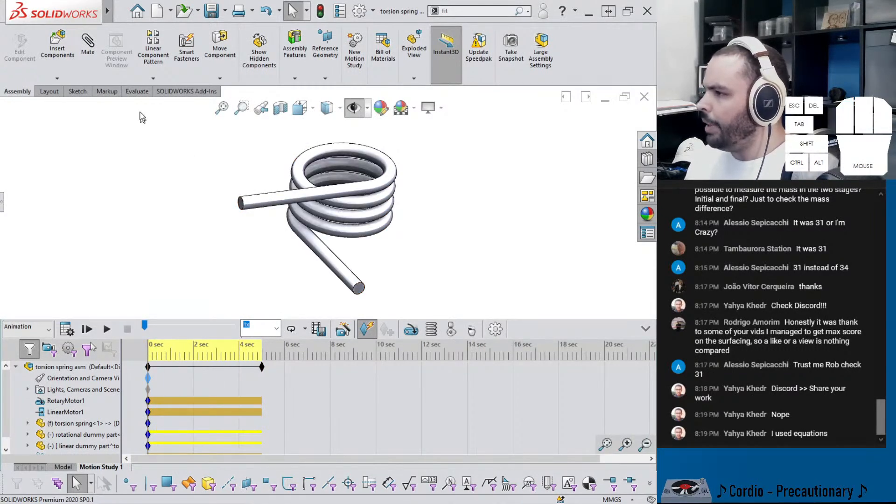
{"action": "left_click", "coordinate": [136, 91]}
{"action": "left_click", "coordinate": [193, 55]}
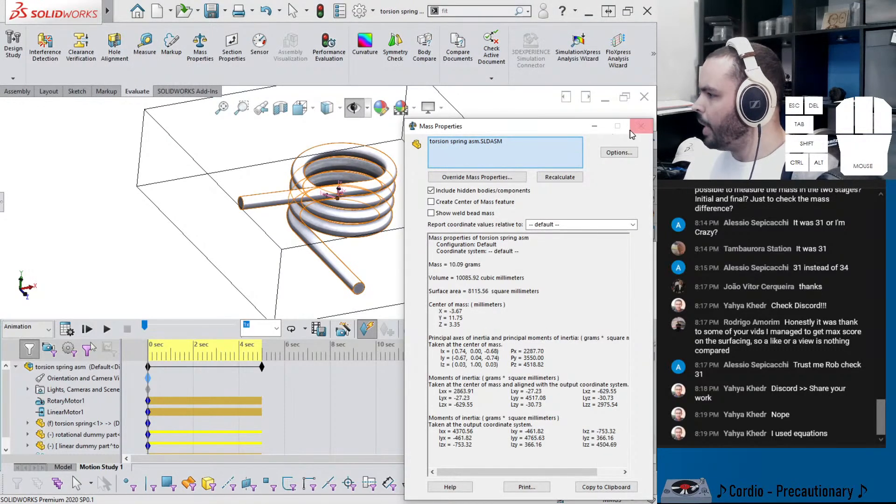
{"action": "left_click", "coordinate": [640, 126]}
- Open the torsion spring part from the assembly, assign Plain Carbon Steel as its material, and close the part
{"action": "left_click", "coordinate": [290, 188]}
{"action": "right_click", "coordinate": [276, 197]}
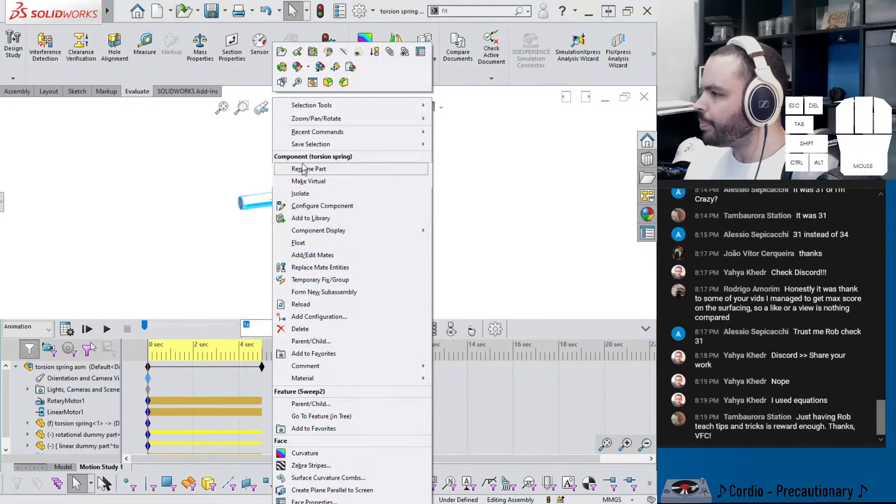
{"action": "left_click", "coordinate": [282, 52]}
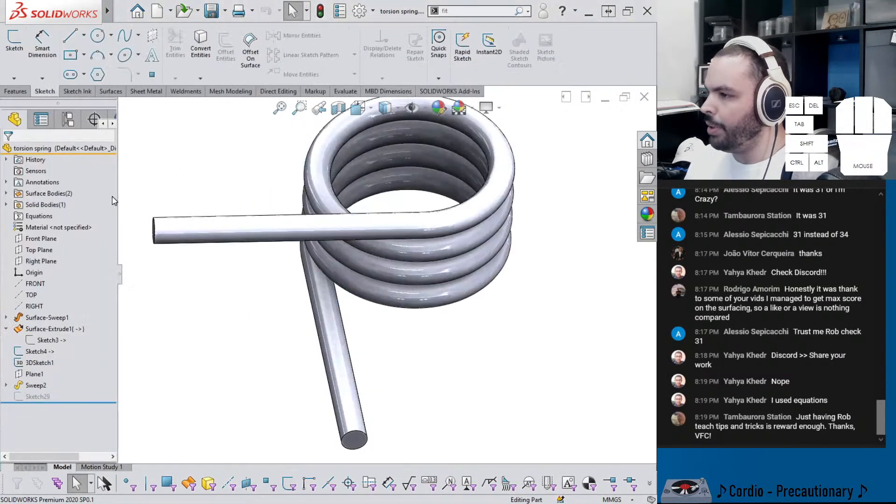
{"action": "right_click", "coordinate": [42, 231]}
{"action": "left_click", "coordinate": [75, 273]}
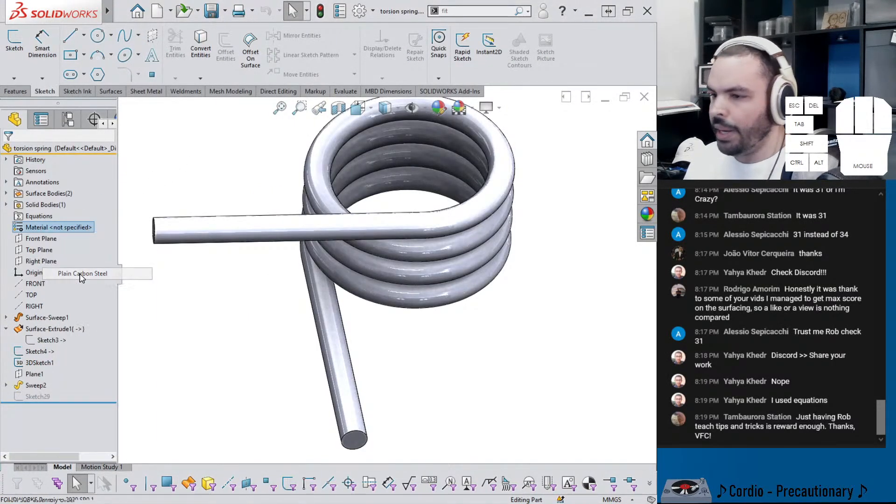
{"action": "left_click", "coordinate": [219, 320]}
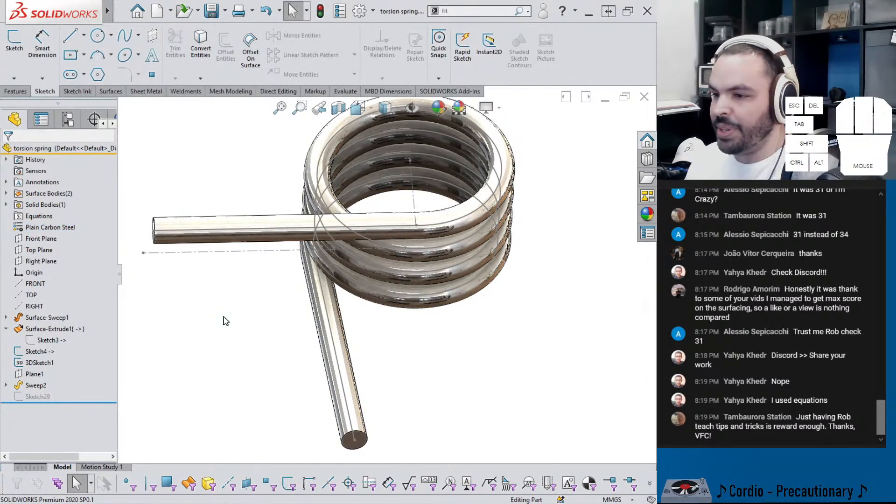
{"action": "left_click", "coordinate": [644, 96]}
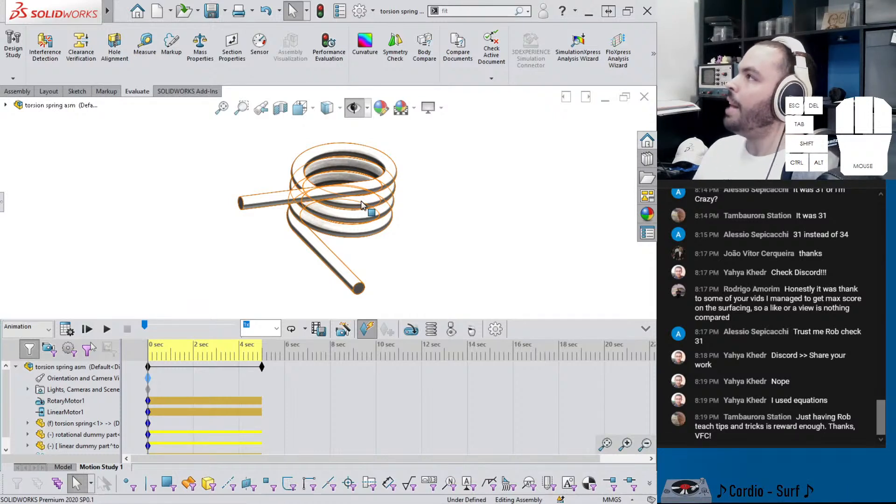
- Check the assembly's mass properties at 0 seconds and at about 2.5 seconds of the motion study
{"action": "left_click", "coordinate": [204, 55]}
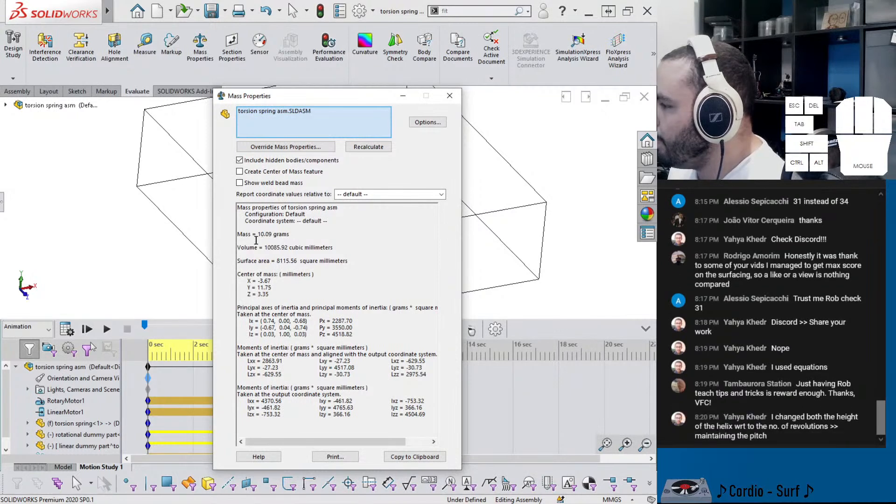
{"action": "left_click", "coordinate": [449, 95]}
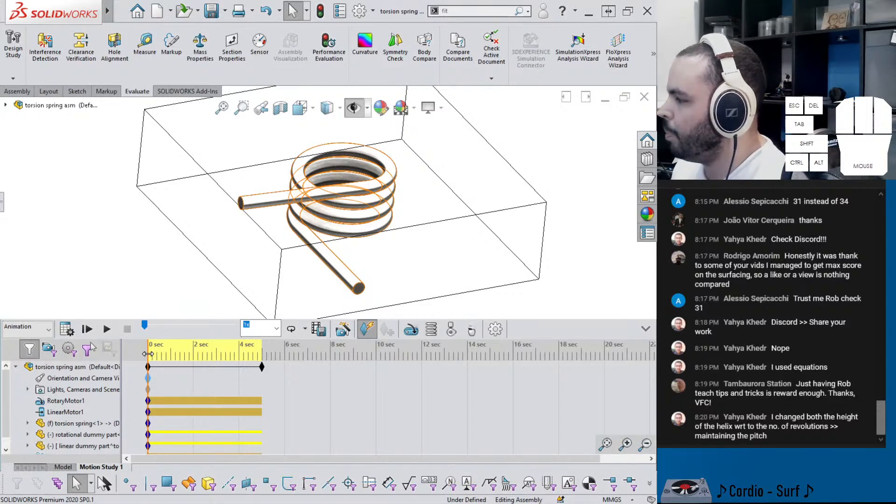
{"action": "left_click_drag", "start_coordinate": [148, 350], "coordinate": [205, 348]}
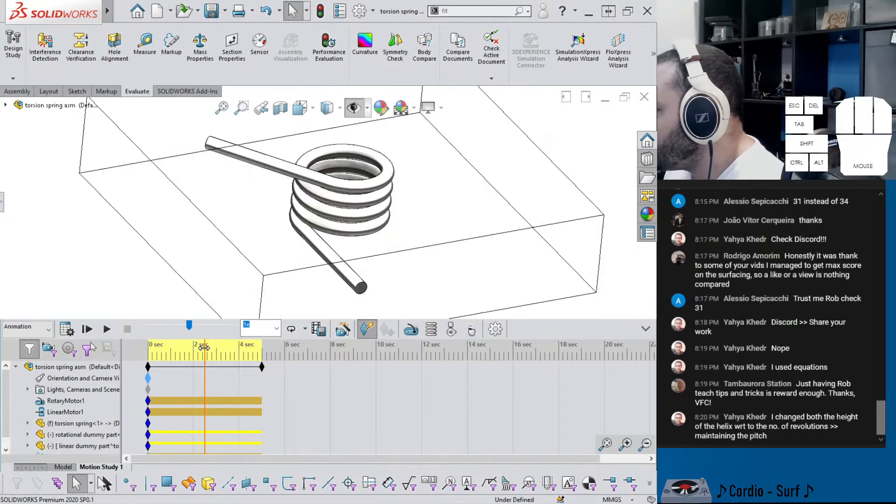
{"action": "left_click", "coordinate": [202, 59]}
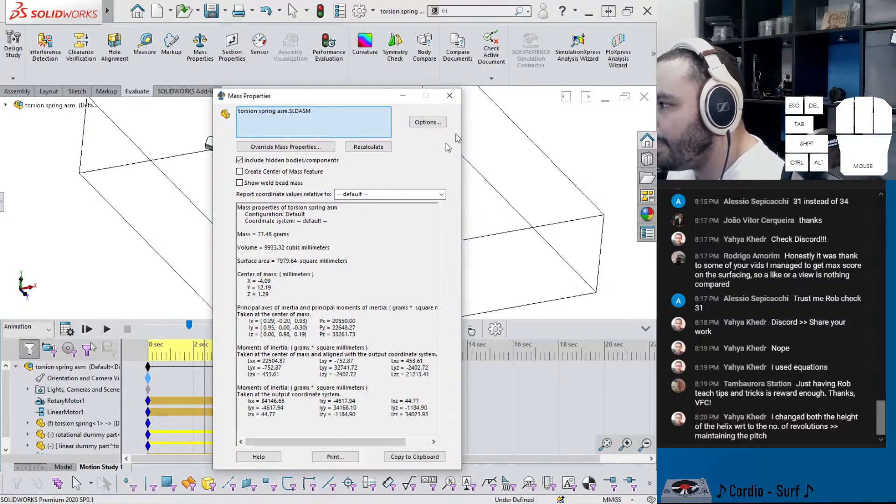
{"action": "left_click", "coordinate": [455, 100]}
- Return the motion study to 0 seconds and recalculate the assembly's mass properties
{"action": "left_click_drag", "start_coordinate": [209, 355], "coordinate": [145, 352]}
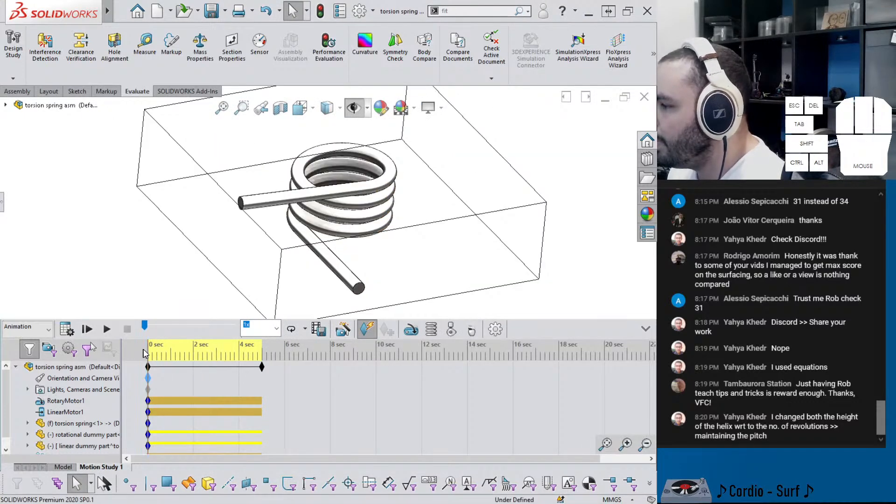
{"action": "left_click", "coordinate": [199, 49]}
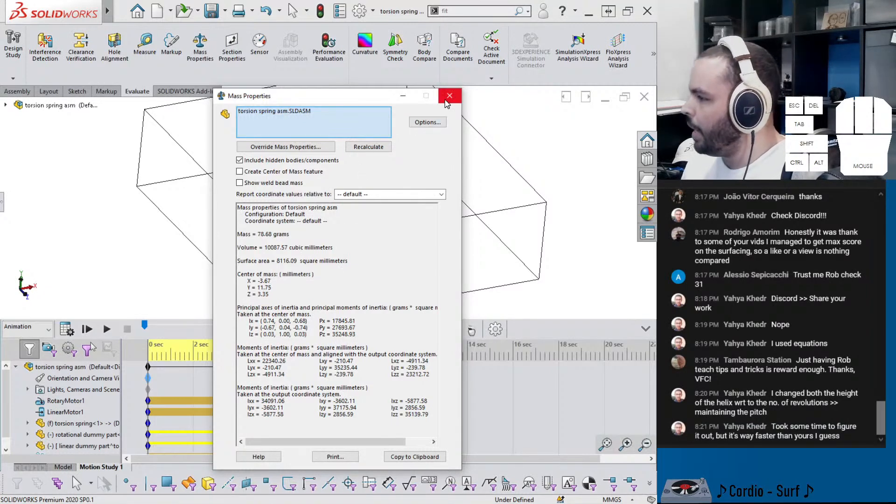
{"action": "left_click", "coordinate": [369, 145]}
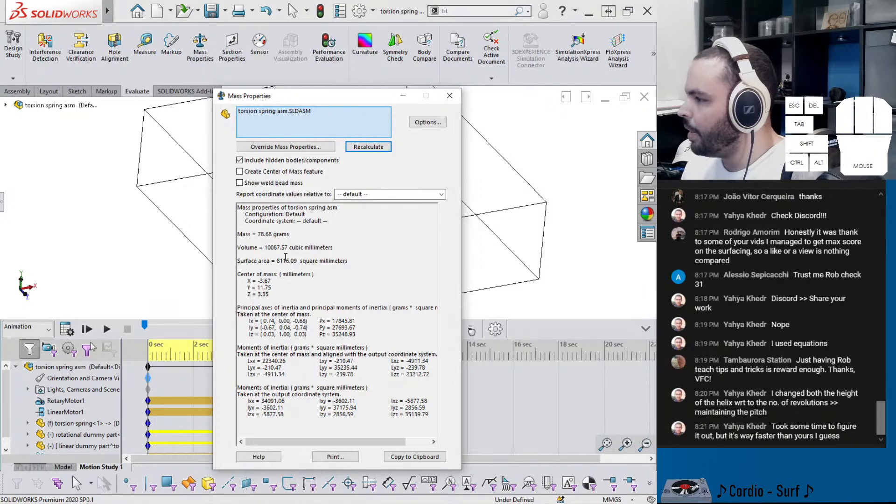
- Snip the mass, volume and surface area readings with Snipping Tool and move the capture aside
{"action": "left_click", "coordinate": [84, 434]}
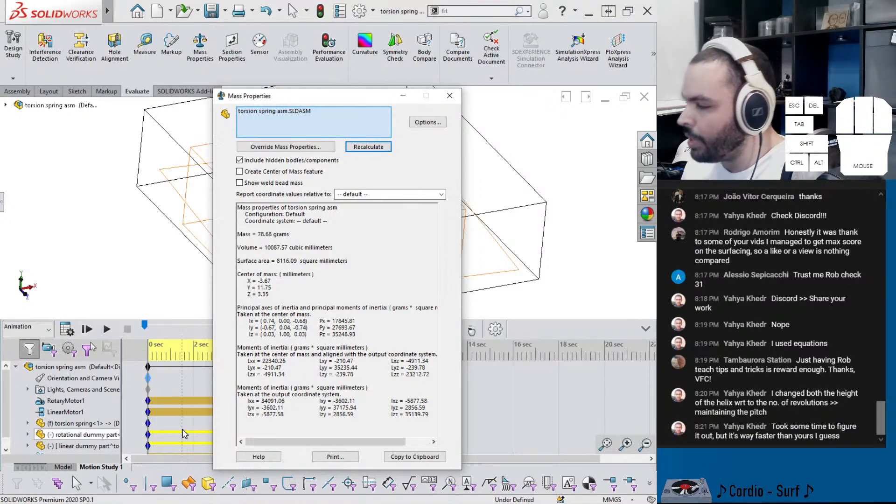
{"action": "left_click", "coordinate": [13, 503]}
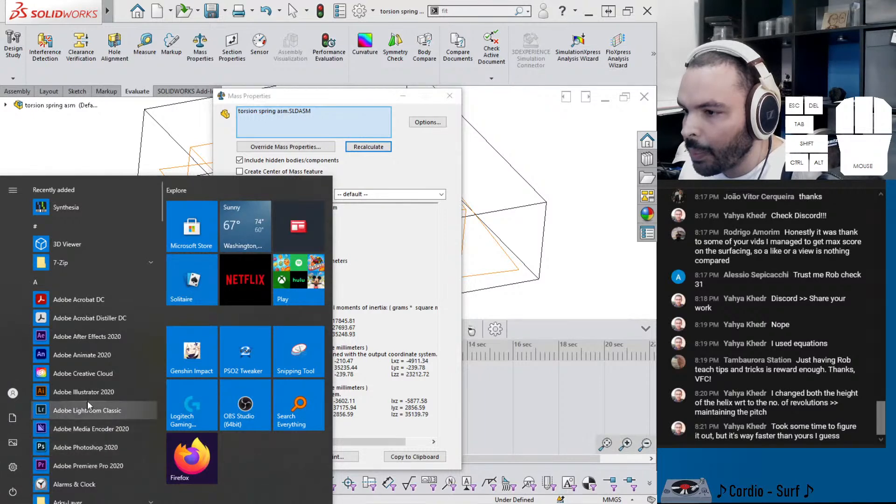
{"action": "left_click", "coordinate": [295, 361]}
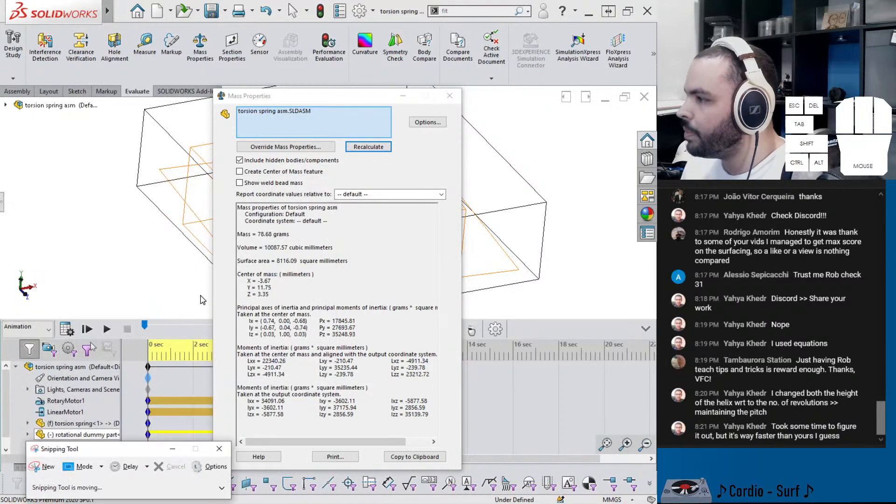
{"action": "left_click", "coordinate": [43, 466]}
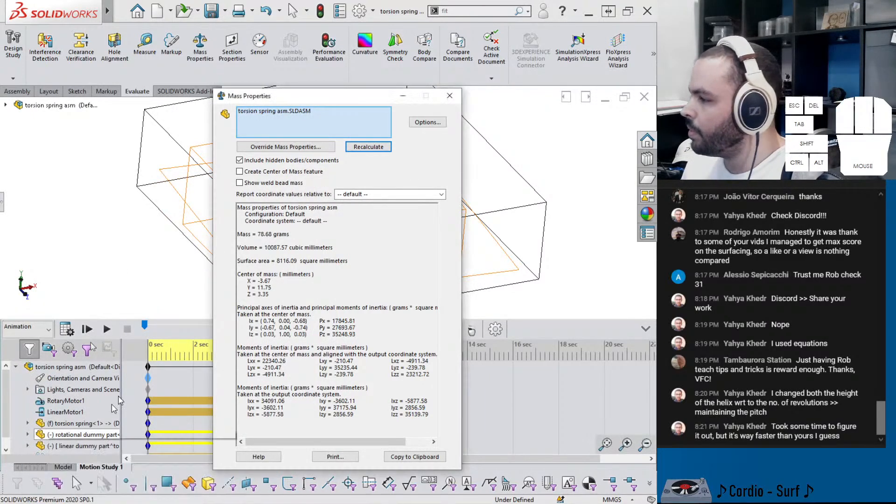
{"action": "left_click_drag", "start_coordinate": [231, 199], "coordinate": [386, 277]}
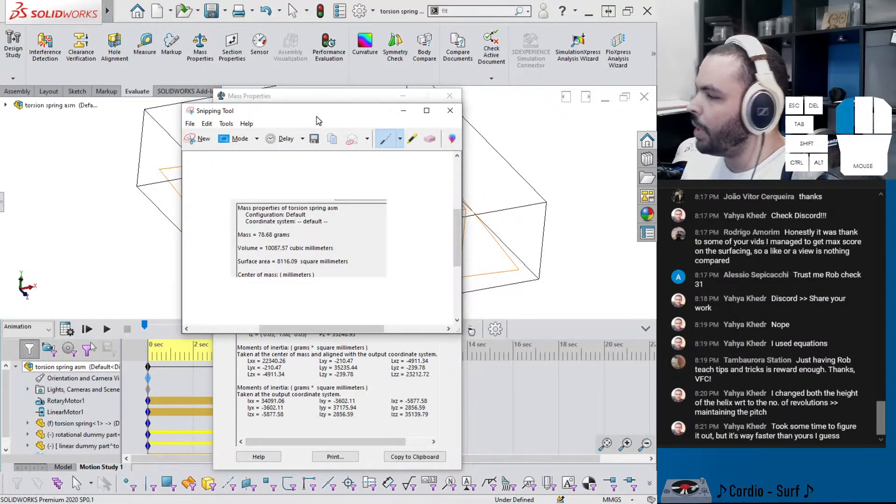
{"action": "left_click_drag", "start_coordinate": [316, 117], "coordinate": [0, 110]}
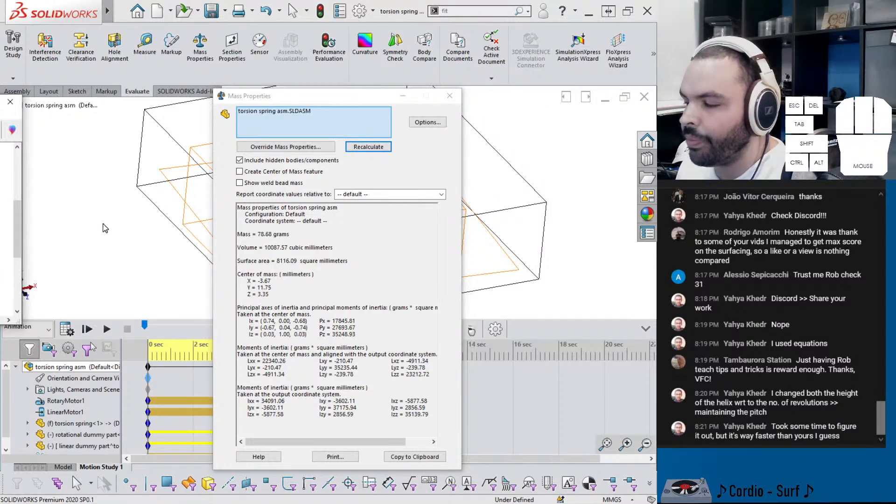
- Set the motion study to about 2.5 seconds and compare its mass properties side by side with the snip
{"action": "left_click", "coordinate": [449, 95]}
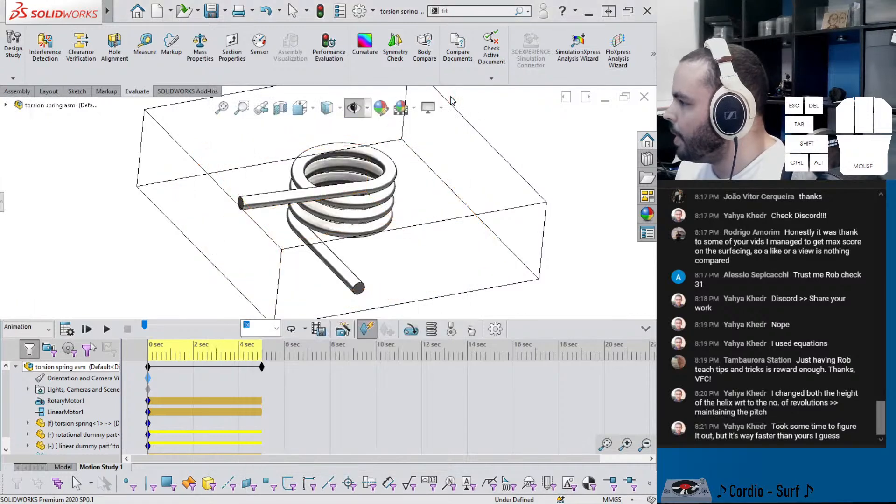
{"action": "left_click_drag", "start_coordinate": [148, 351], "coordinate": [205, 351]}
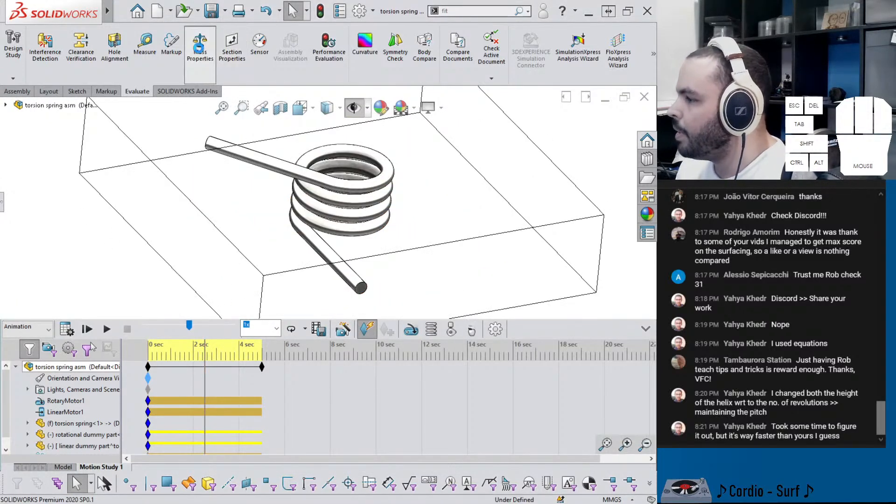
{"action": "left_click", "coordinate": [200, 49]}
{"action": "left_click", "coordinate": [2, 219]}
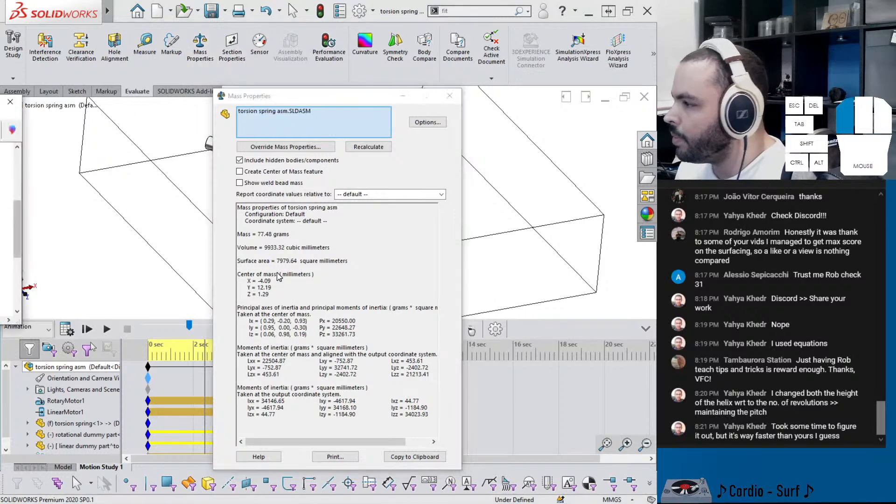
{"action": "left_click_drag", "start_coordinate": [0, 103], "coordinate": [411, 166]}
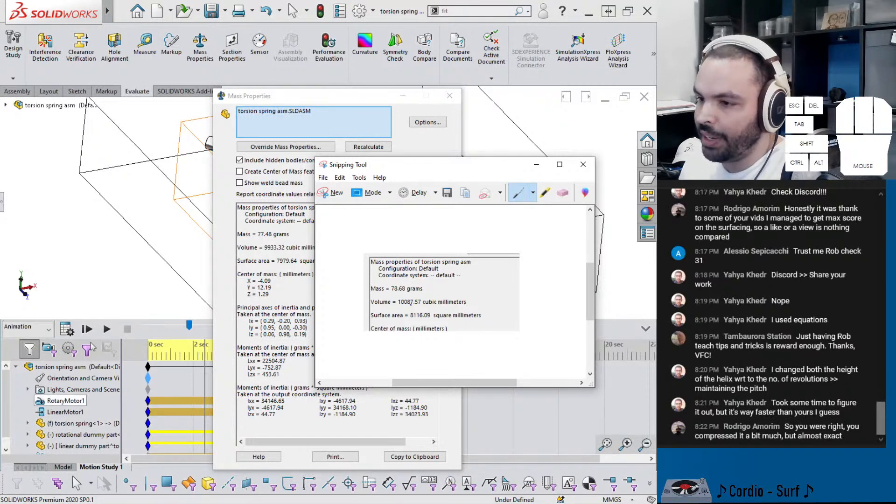
{"action": "left_click", "coordinate": [583, 166]}
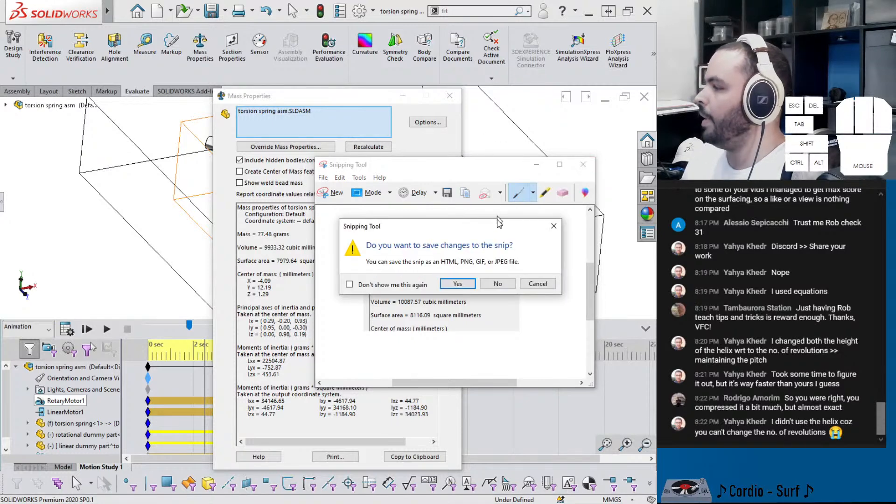
{"action": "left_click", "coordinate": [457, 284]}
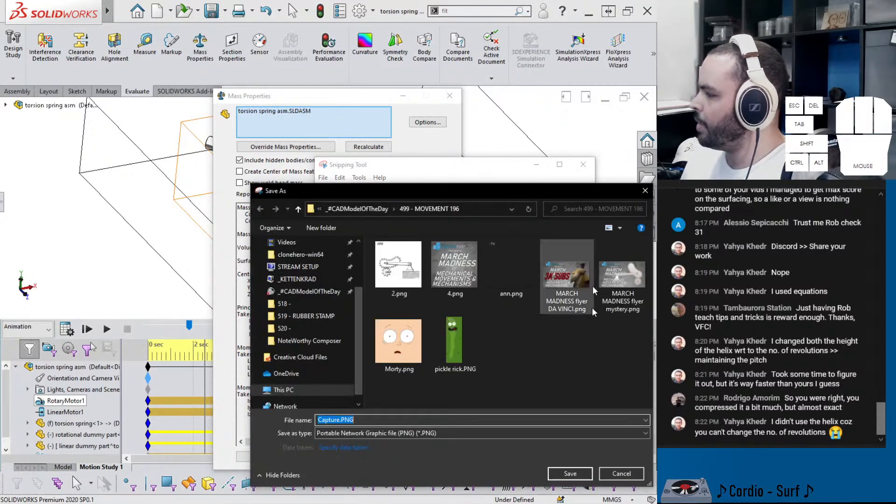
{"action": "left_click", "coordinate": [613, 472]}
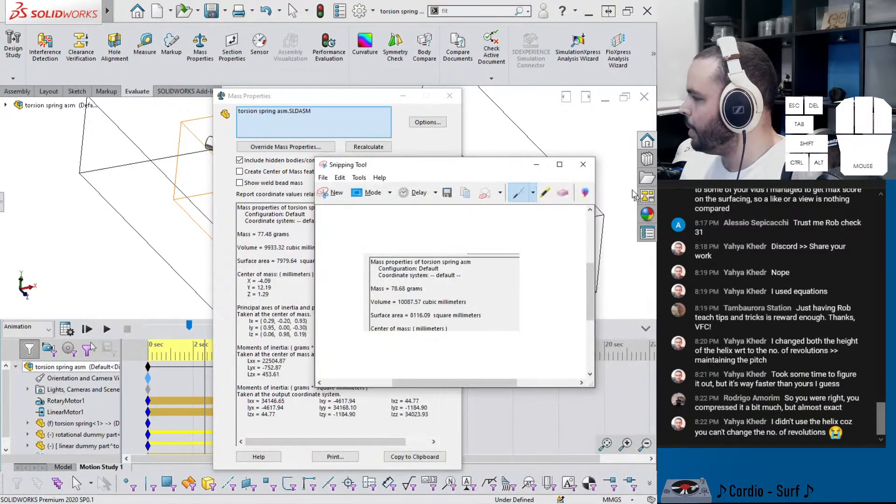
- Discard the snip without saving it and close the mass properties report
{"action": "left_click", "coordinate": [583, 165]}
{"action": "left_click", "coordinate": [497, 284]}
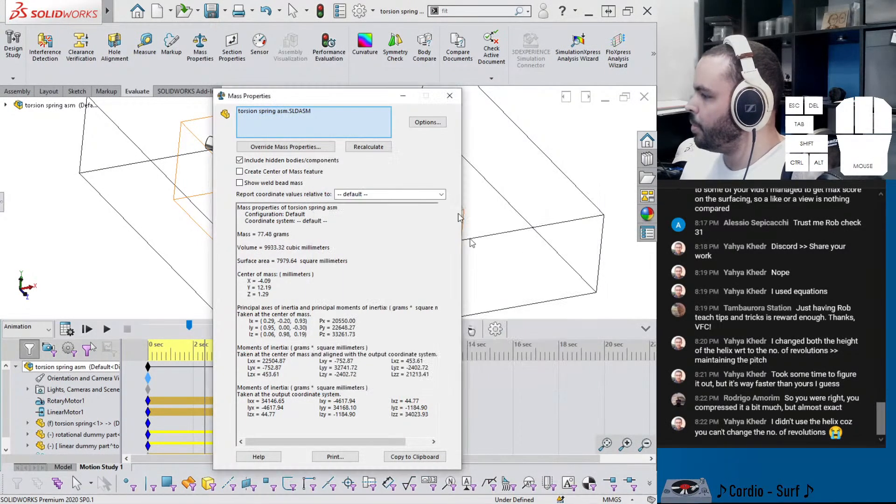
{"action": "left_click", "coordinate": [448, 98]}
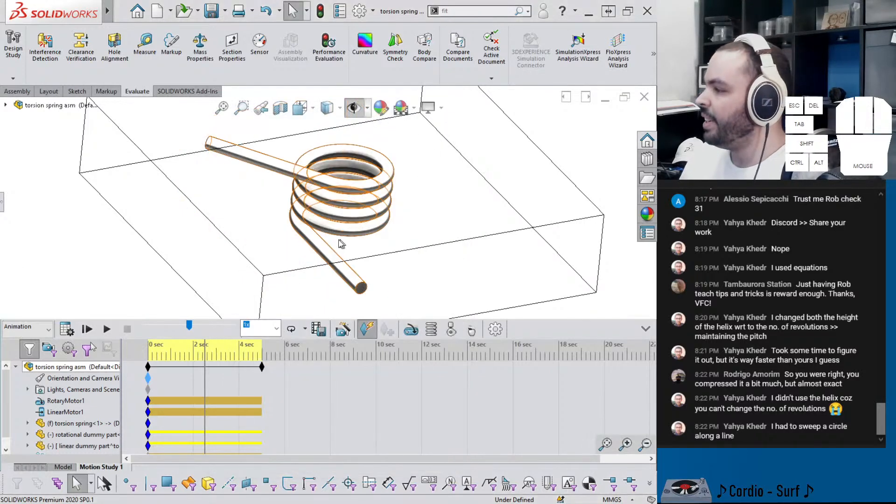
- Switch to the 520 - folder in File Explorer and play torsion spring asm.mp4
{"action": "left_click", "coordinate": [230, 11]}
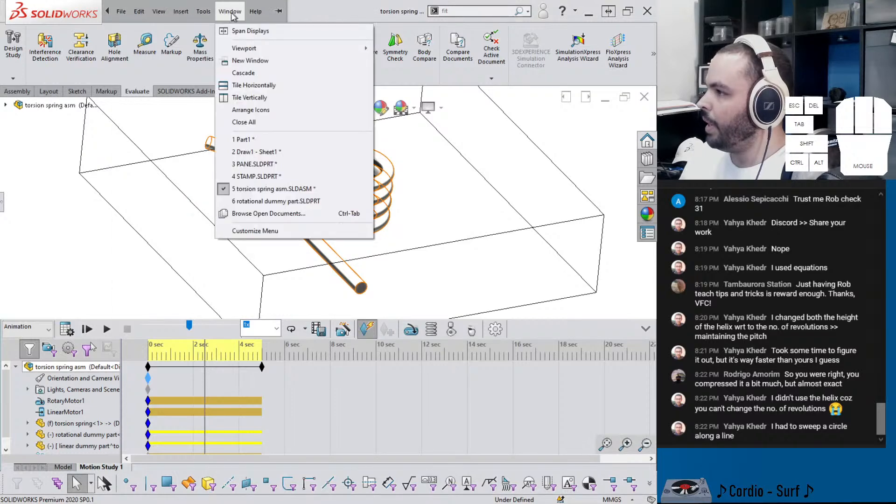
{"action": "mouse_move", "coordinate": [297, 192]}
{"action": "left_click", "coordinate": [352, 189]}
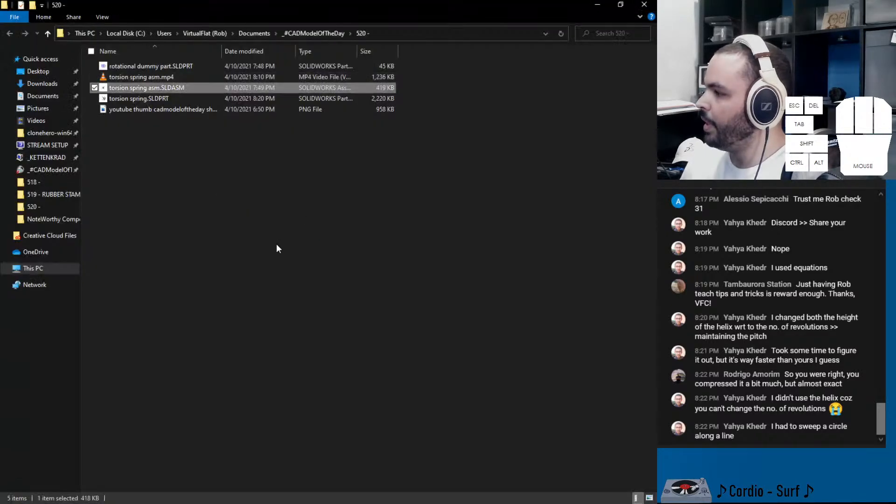
{"action": "right_click", "coordinate": [165, 78]}
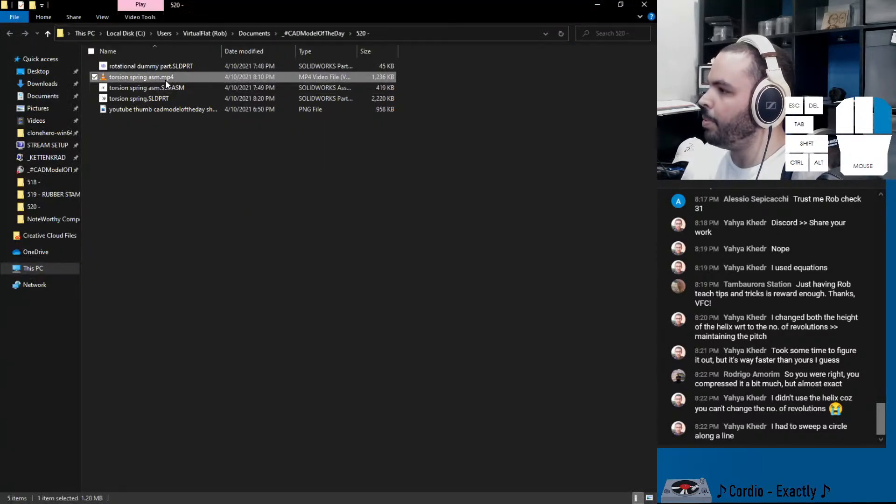
{"action": "left_click", "coordinate": [252, 322]}
{"action": "left_click", "coordinate": [384, 502]}
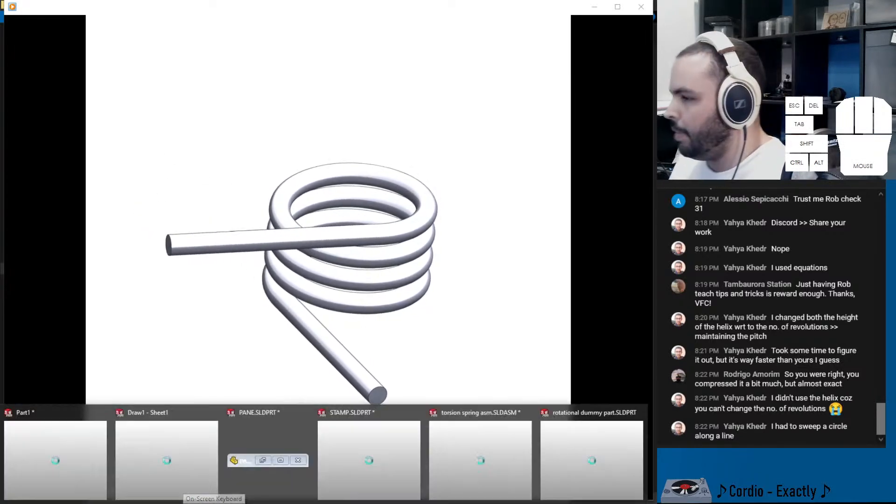
{"action": "mouse_move", "coordinate": [156, 502]}
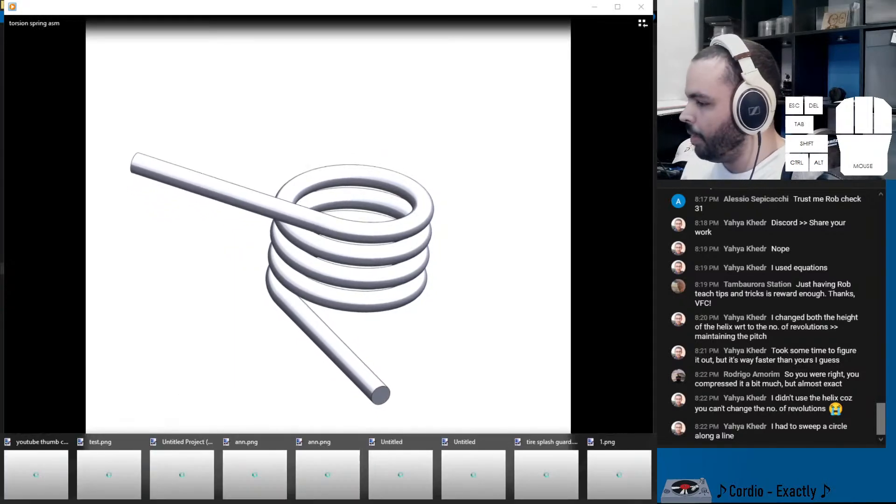
{"action": "mouse_move", "coordinate": [280, 502]}
{"action": "left_click", "coordinate": [346, 454]}
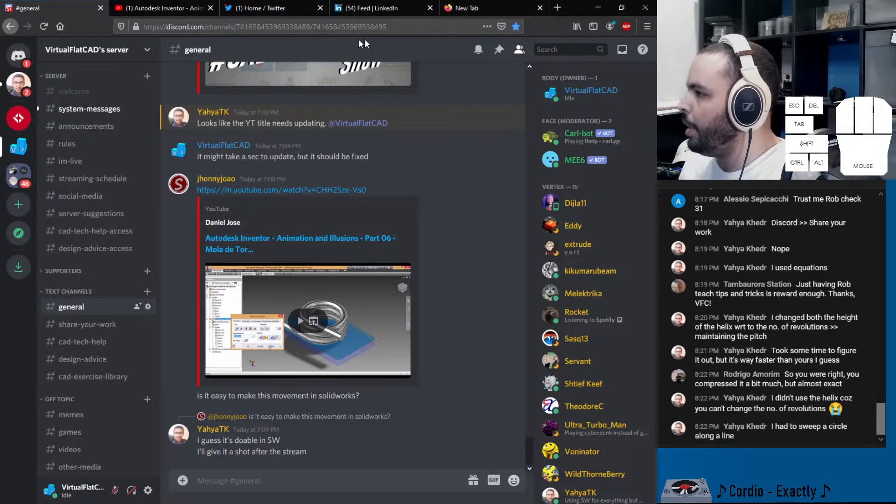
{"action": "left_click", "coordinate": [499, 7]}
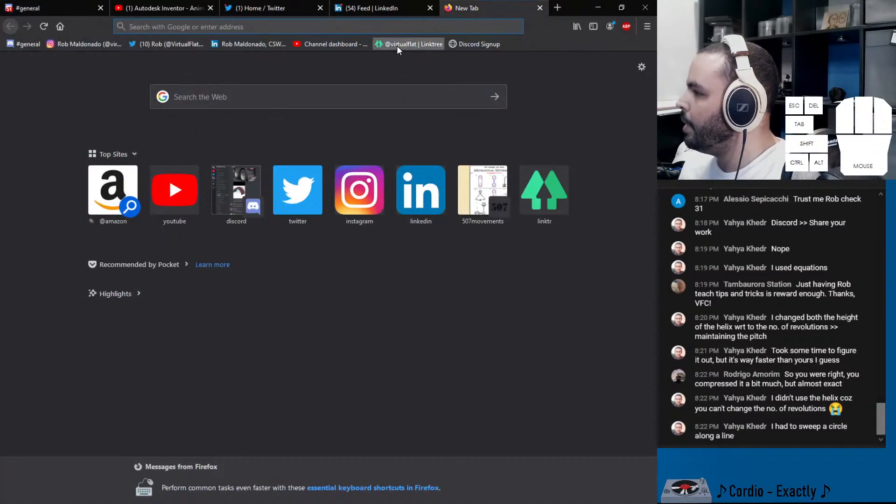
{"action": "left_click", "coordinate": [396, 44]}
{"action": "right_click", "coordinate": [298, 170]}
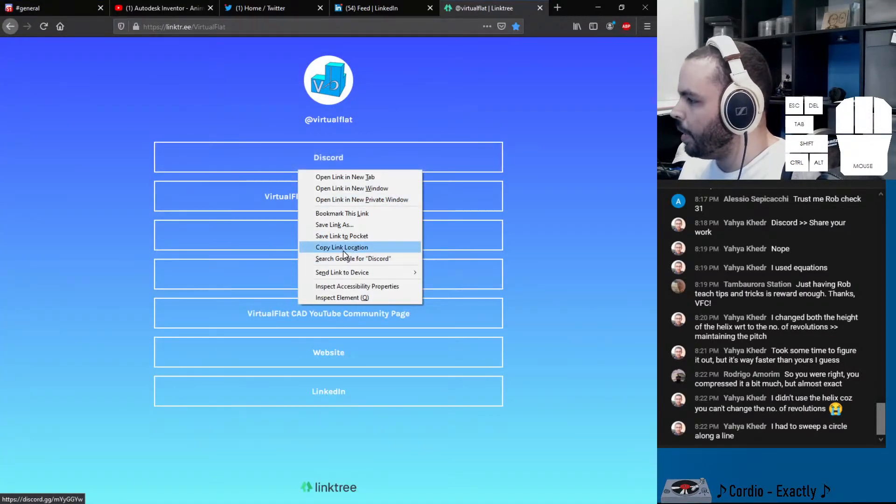
{"action": "left_click", "coordinate": [347, 248]}
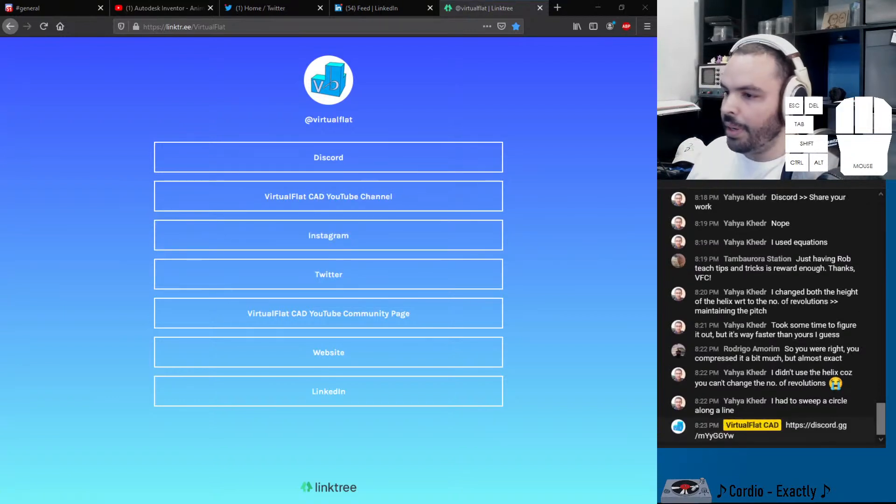
- Copy the Linktree page's address, close its tab, and return to the torsion spring video
{"action": "left_click", "coordinate": [115, 28]}
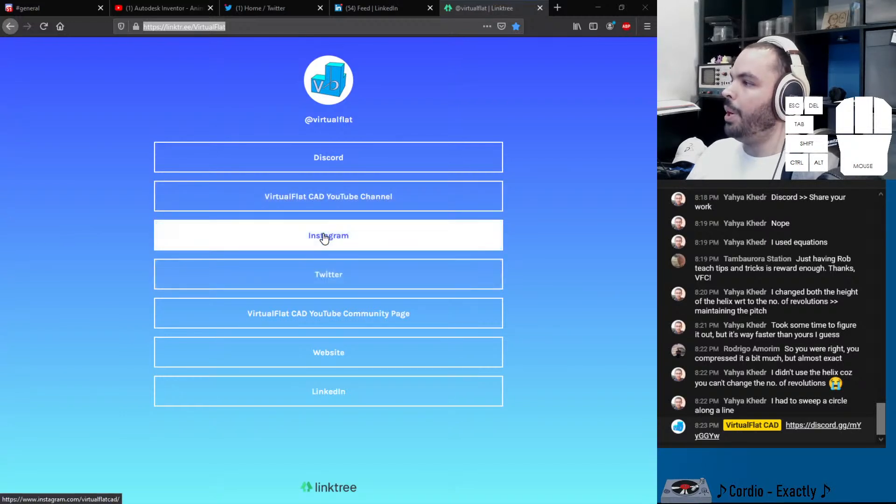
{"action": "left_click", "coordinate": [149, 27]}
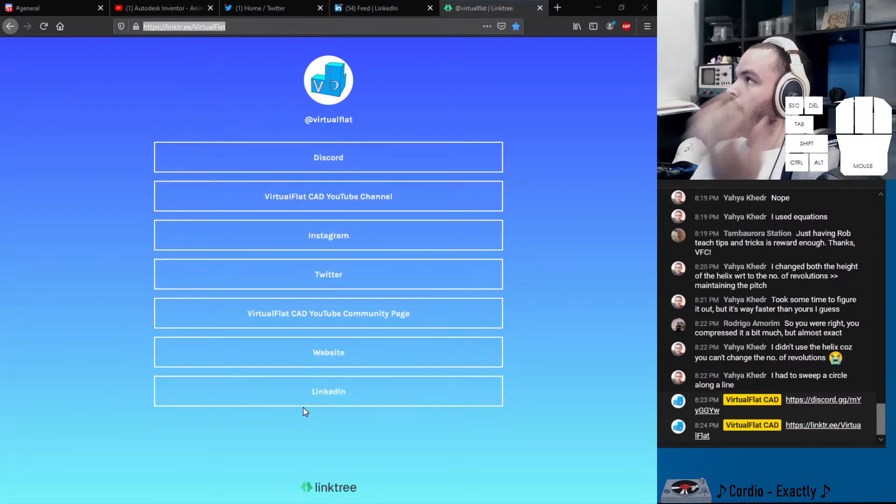
{"action": "left_click", "coordinate": [539, 8]}
{"action": "key", "text": "alt+Tab"}
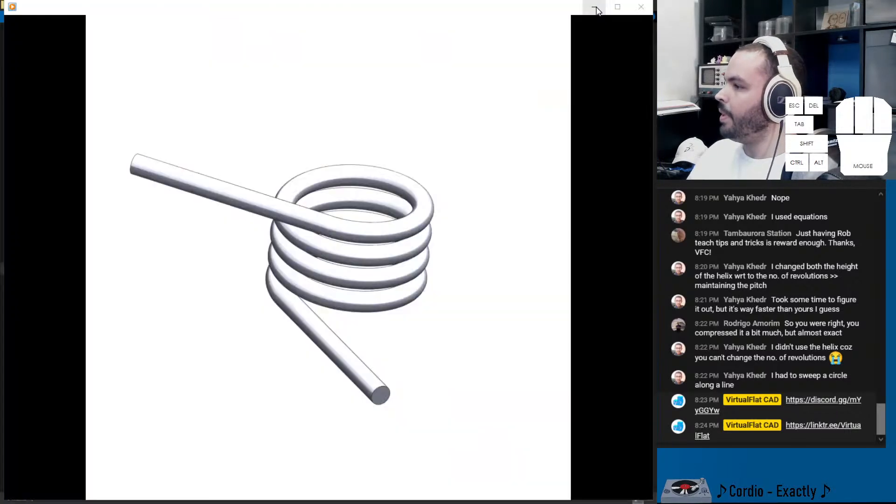